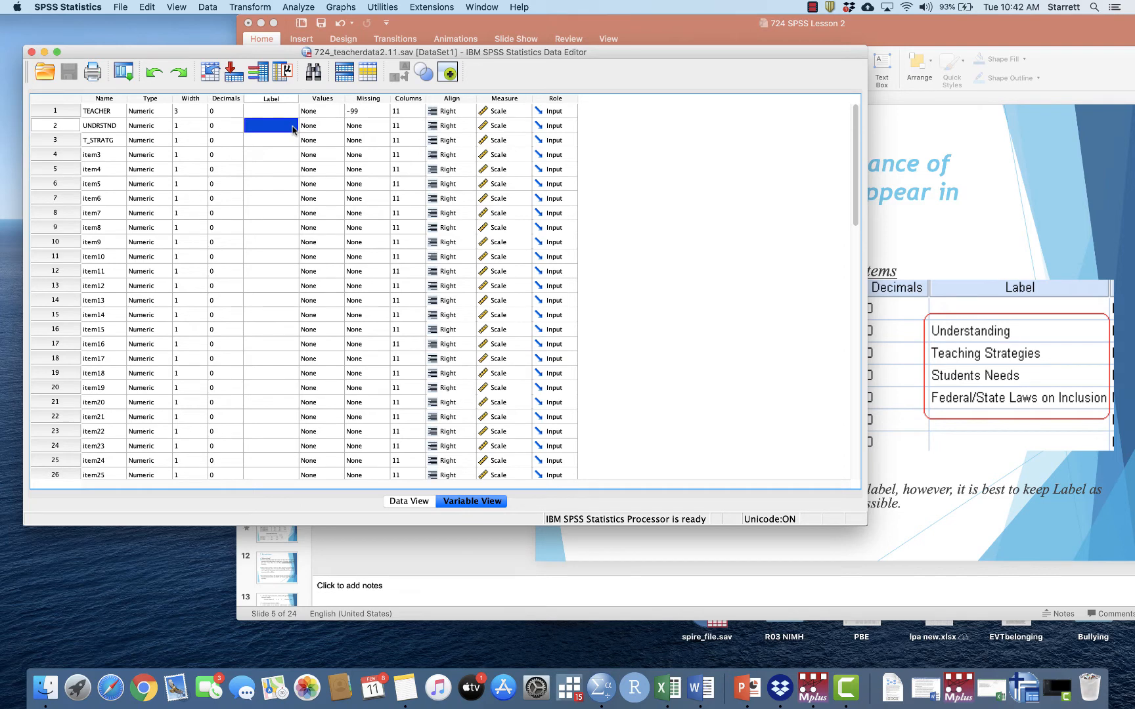
Enter "Understanding" as the variable label for UNDRSTND.
type("Understanding")
key("BackSpace")
key("BackSpace")
key("BackSpace")
key("BackSpace")
type("ding")
Enter "Teaching Strategies" as the variable label for T_STRATG.
left_click(281, 142)
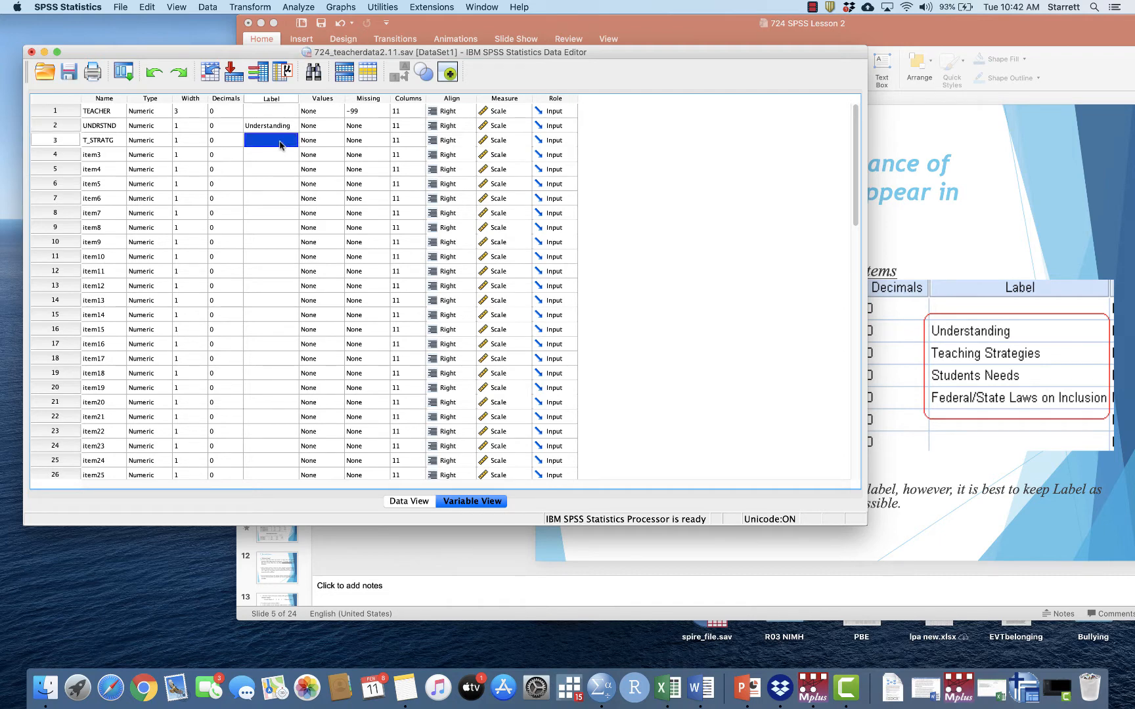
type("Teaching")
type(" Strate")
type("gies")
key("Return")
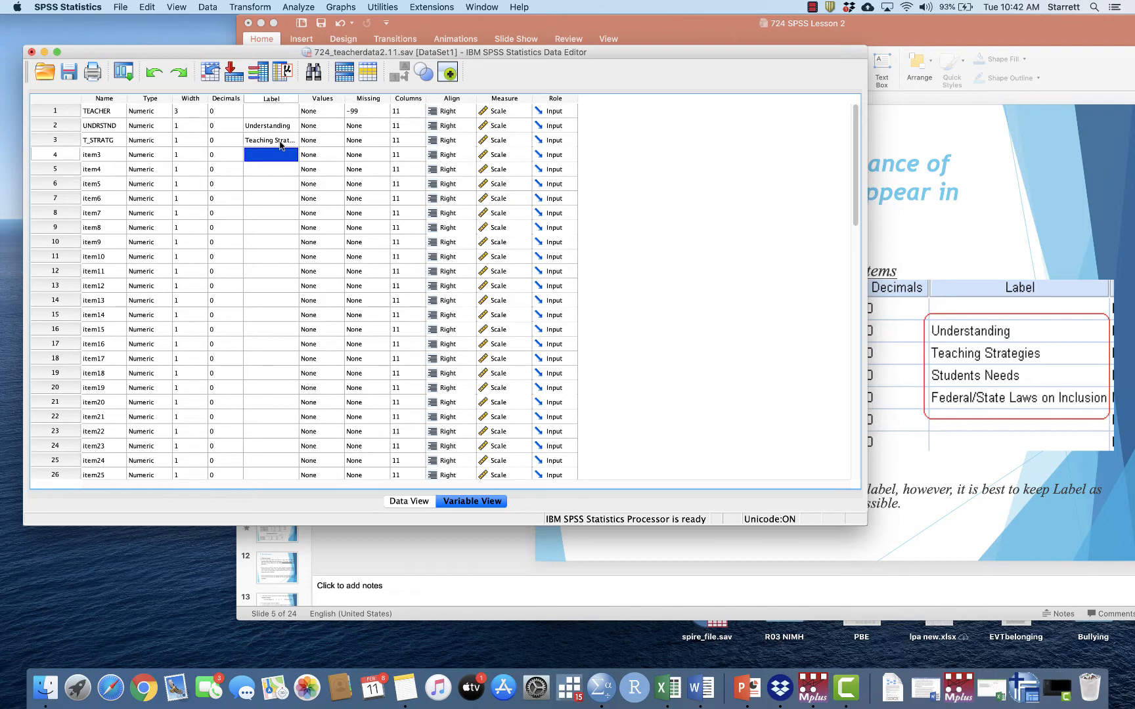
Label item3 as "Student Needs" and item4 as "Federal/State Laws on Inclusion".
type("Student Needs")
key("Return")
type("Federal/State")
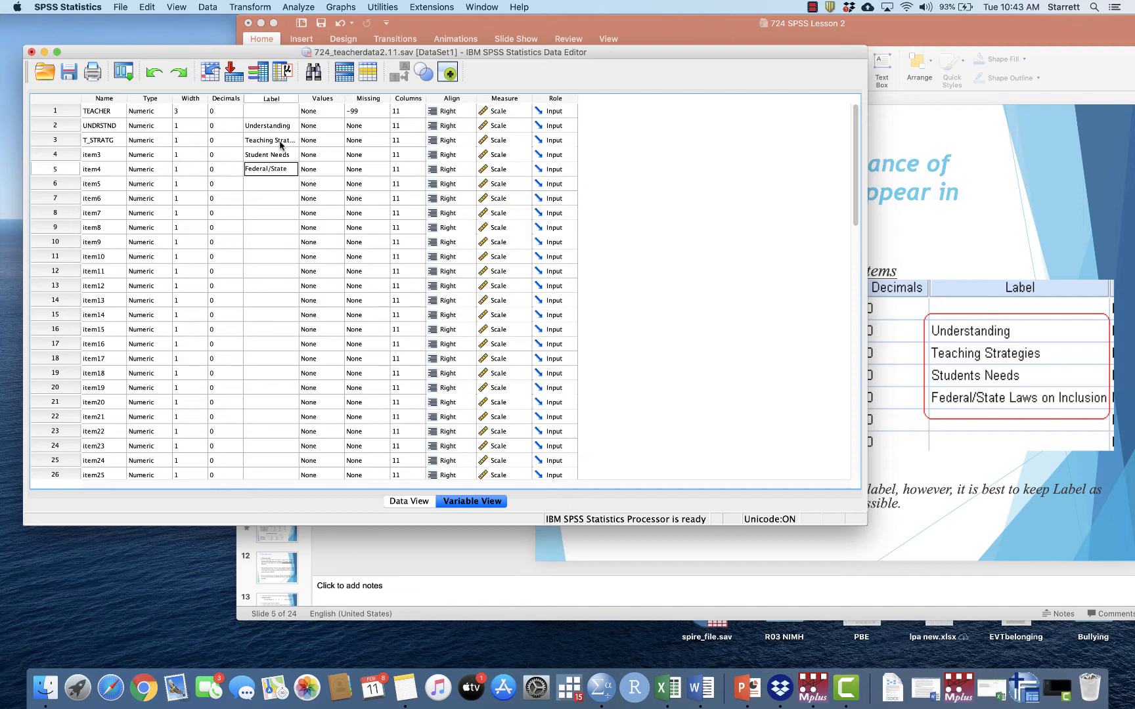
type(" Laws on Inclusio")
type("n Inclusion")
key("Return")
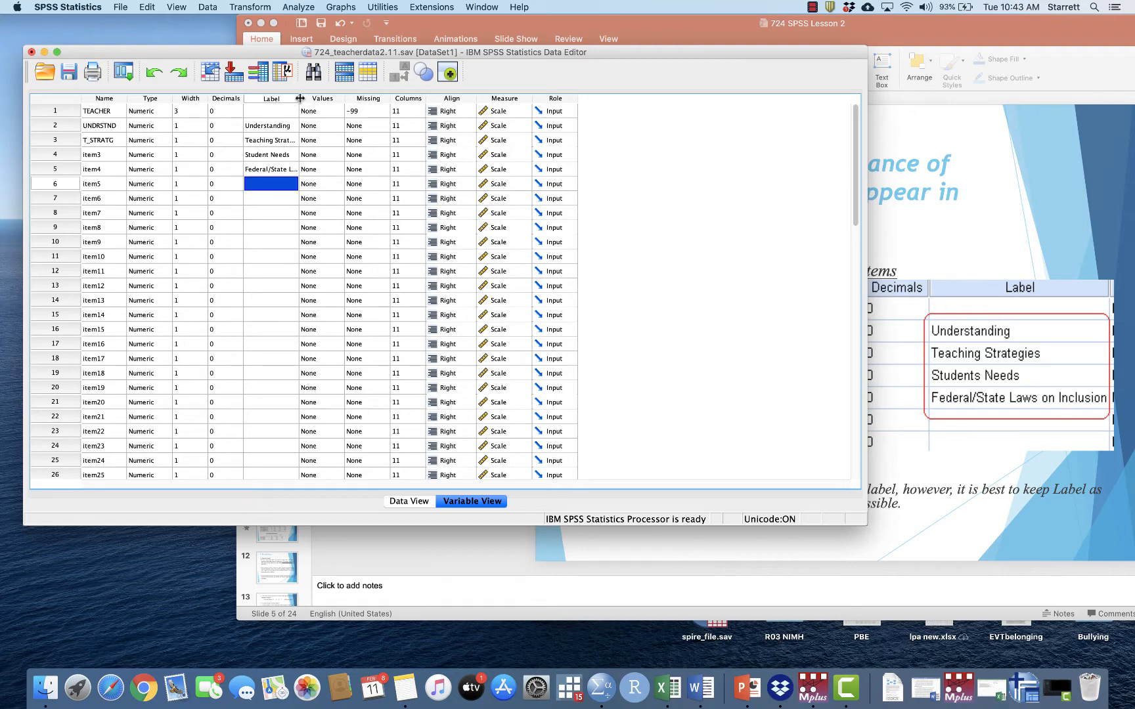
Widen the Label column to fit the full labels and compare them with the example on the PowerPoint slide.
left_click_drag(297, 98, 353, 98)
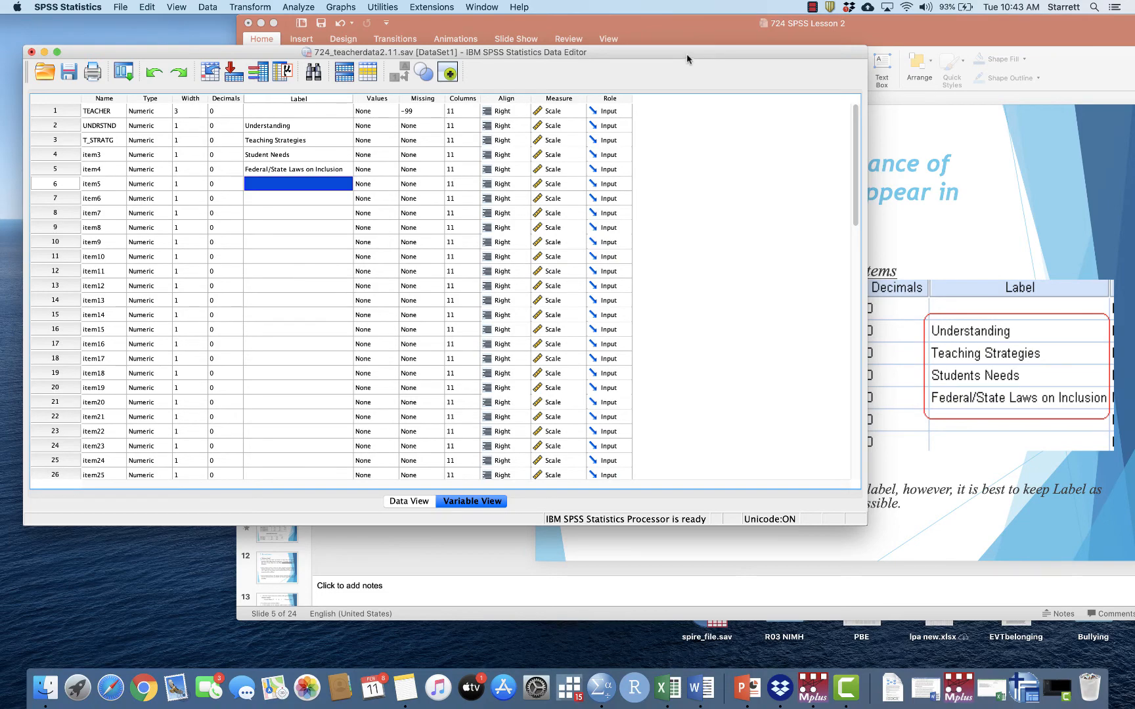
mouse_move(687, 53)
left_mouse_down()
mouse_move(654, 52)
mouse_move(671, 48)
left_mouse_up()
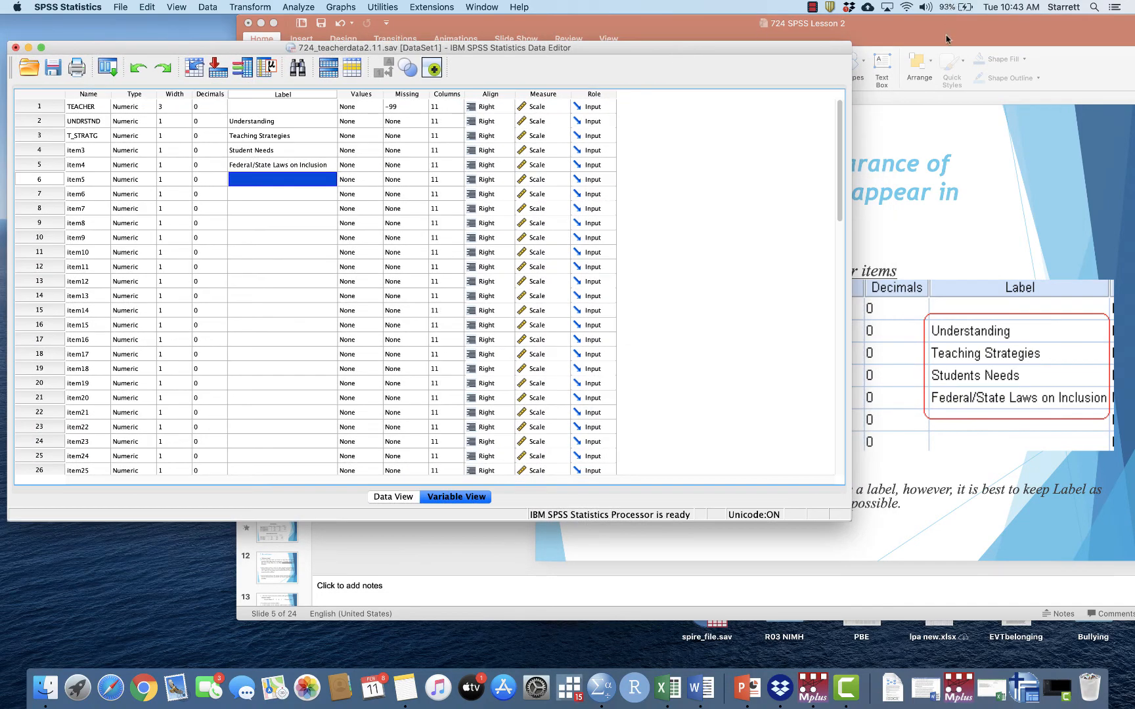
left_click_drag(946, 39, 897, 39)
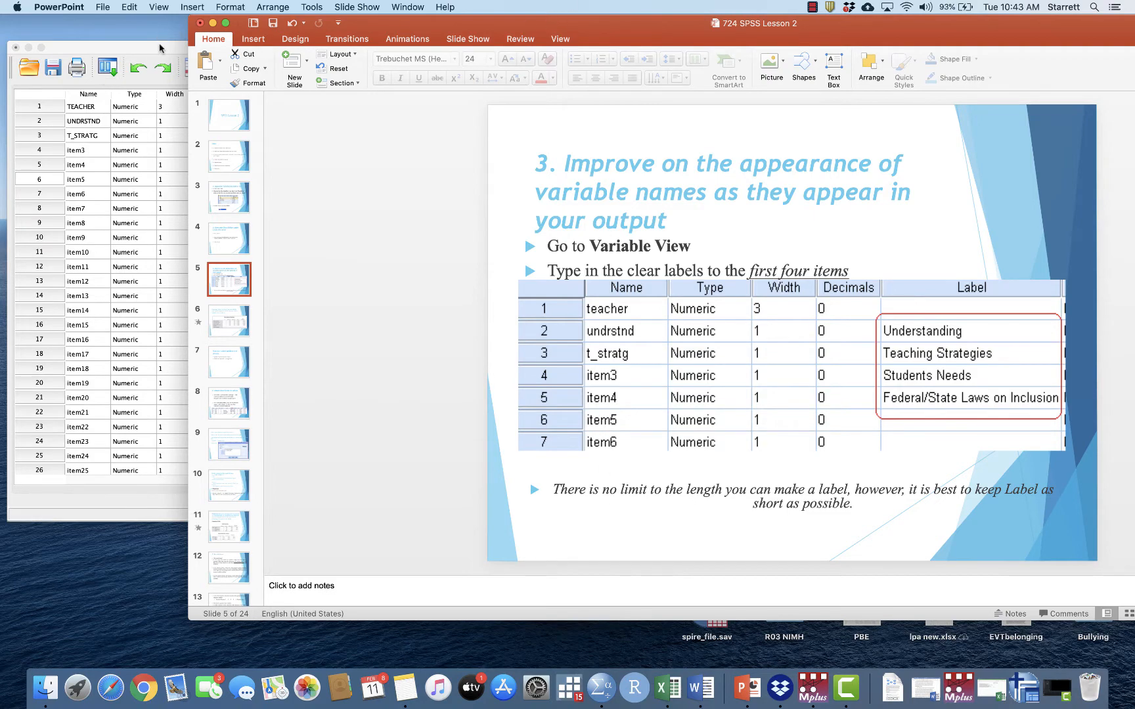
left_click_drag(159, 47, 189, 40)
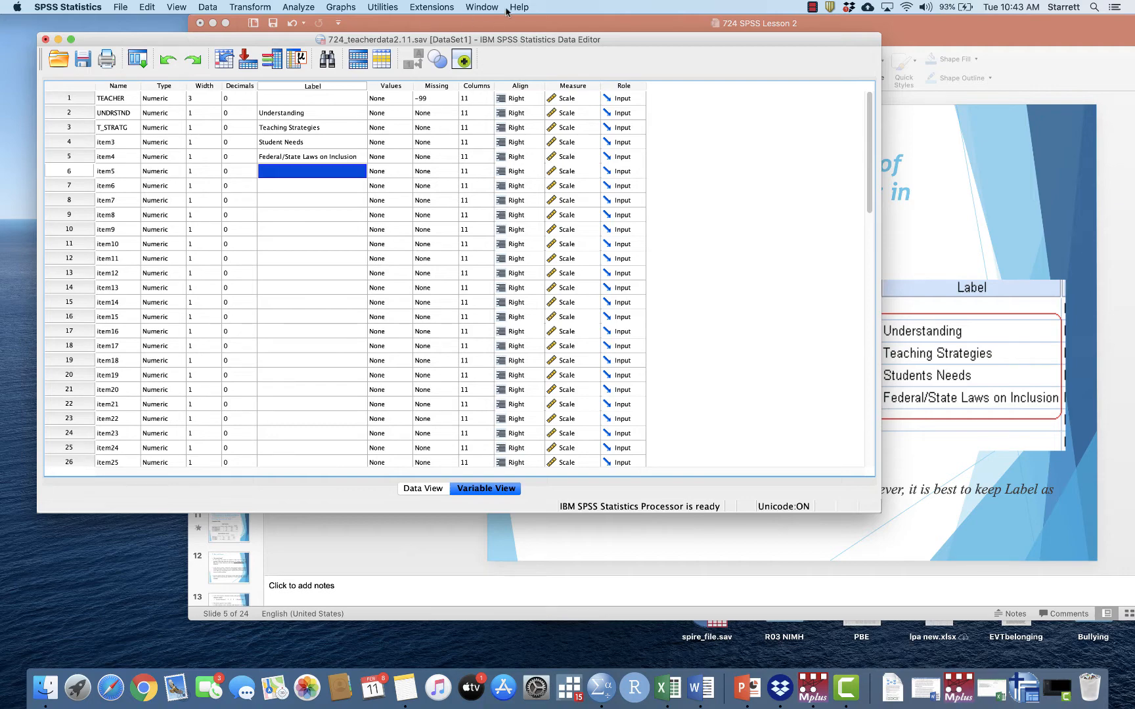
left_click_drag(674, 45, 659, 42)
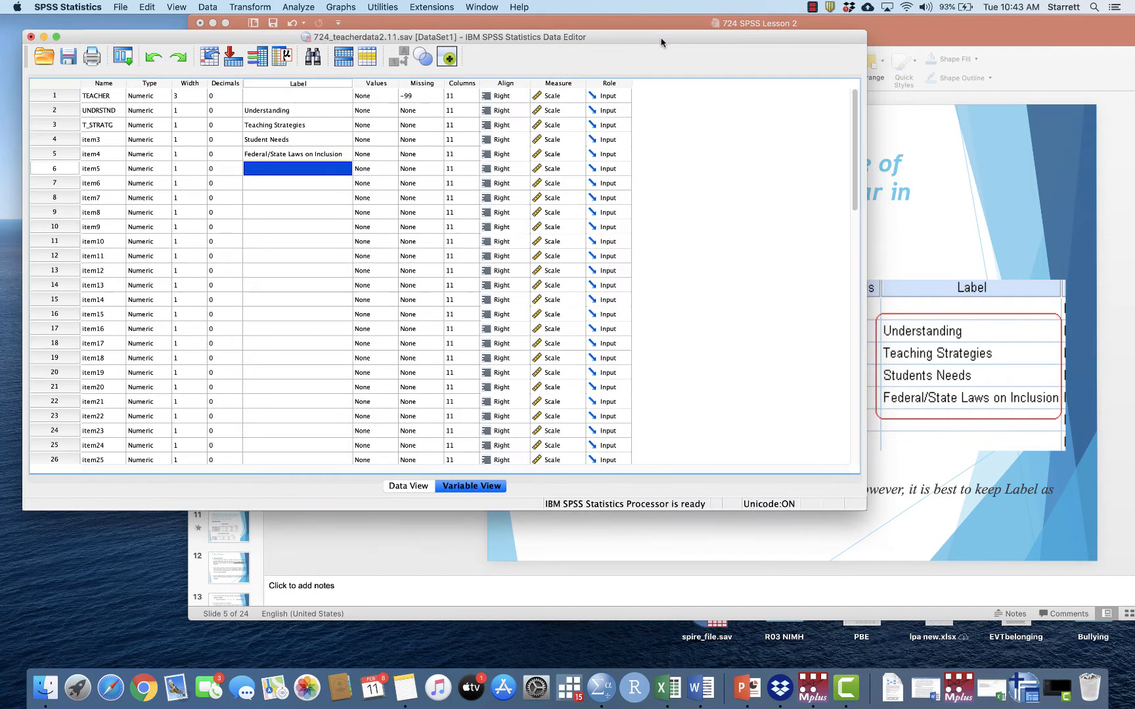
Switch to PowerPoint to read the descriptive statistics practice on slide 6, and return to the SPSS data editor.
left_click(673, 25)
left_click(235, 329)
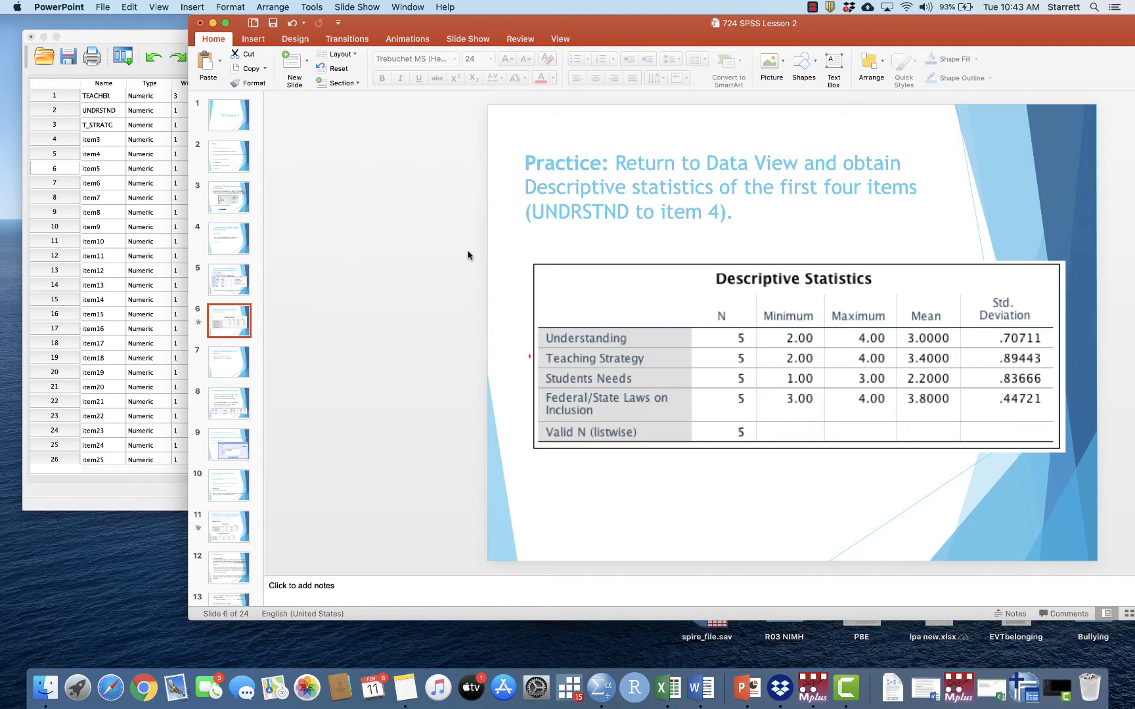
left_click(170, 36)
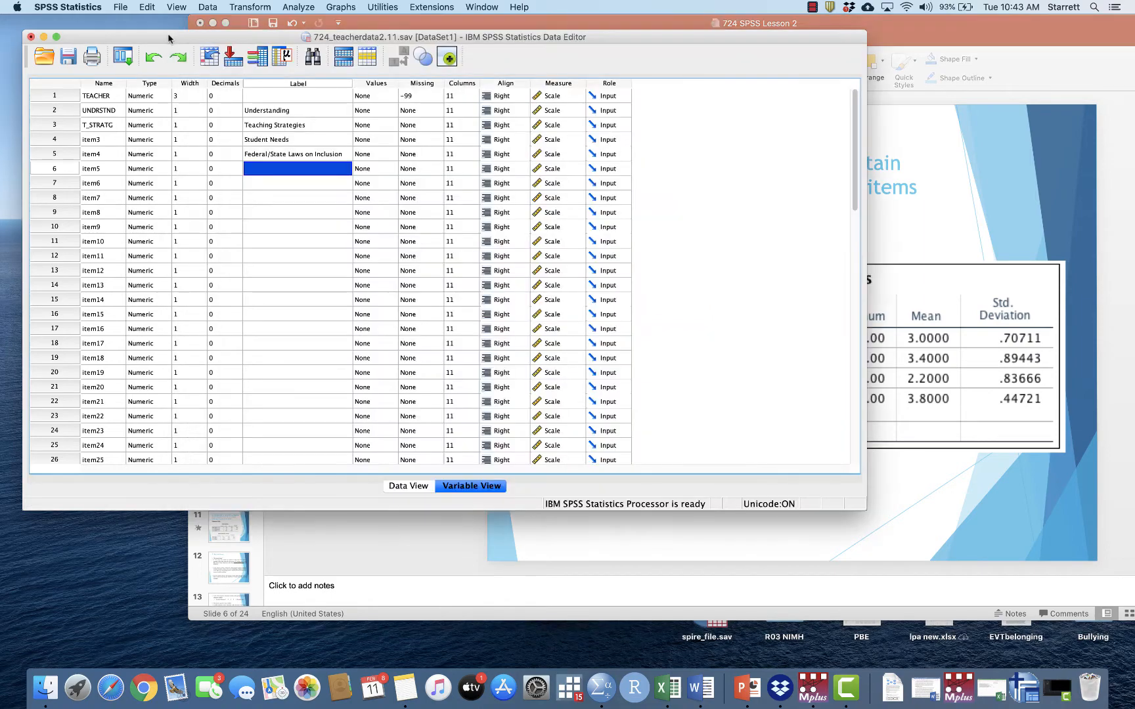
left_click_drag(180, 39, 190, 38)
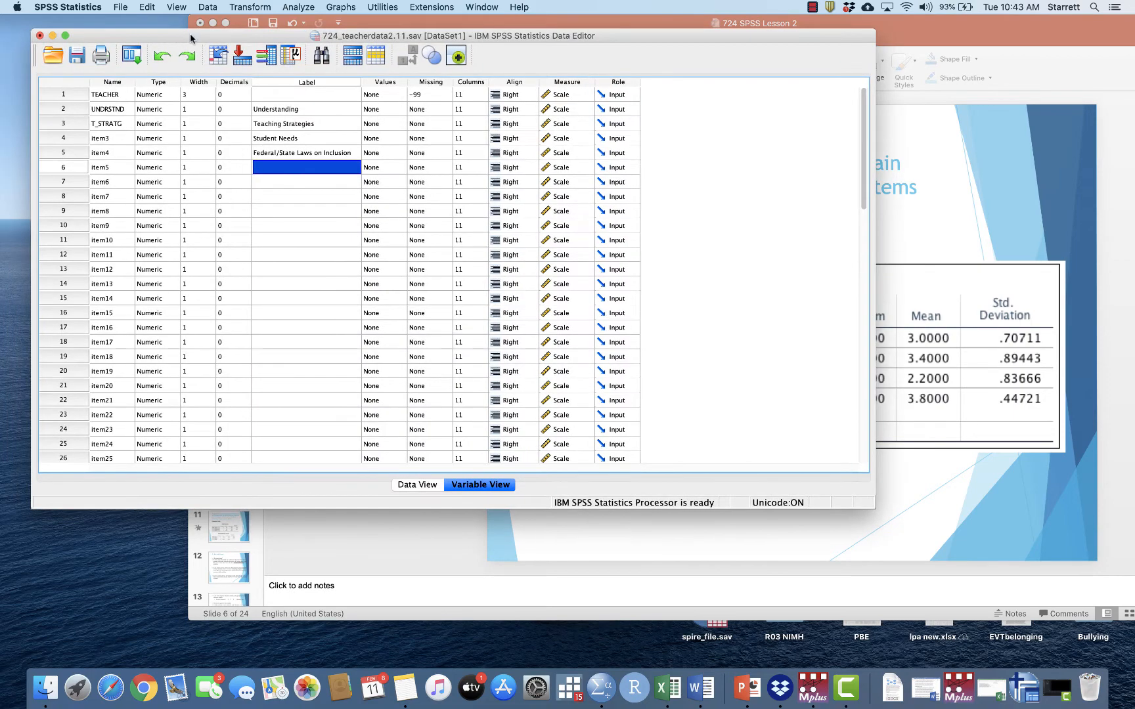
Start a Descriptives analysis and add Understanding and Teaching Strategies to its variables.
left_click(298, 6)
mouse_move(314, 35)
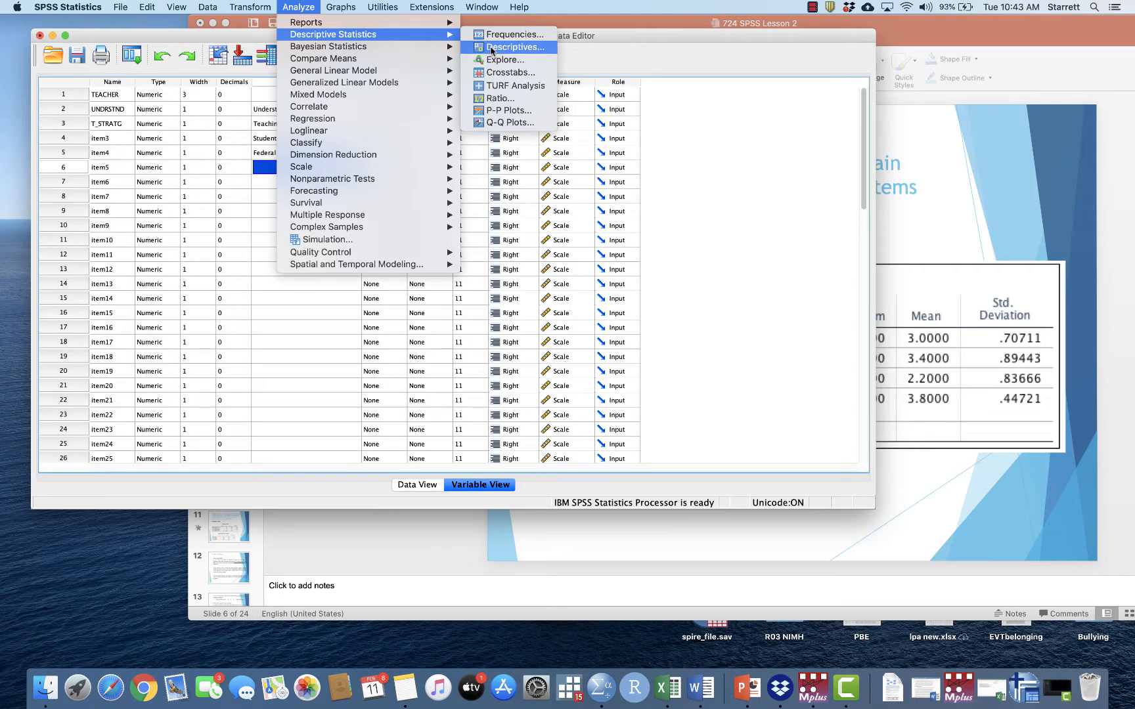
left_click(514, 46)
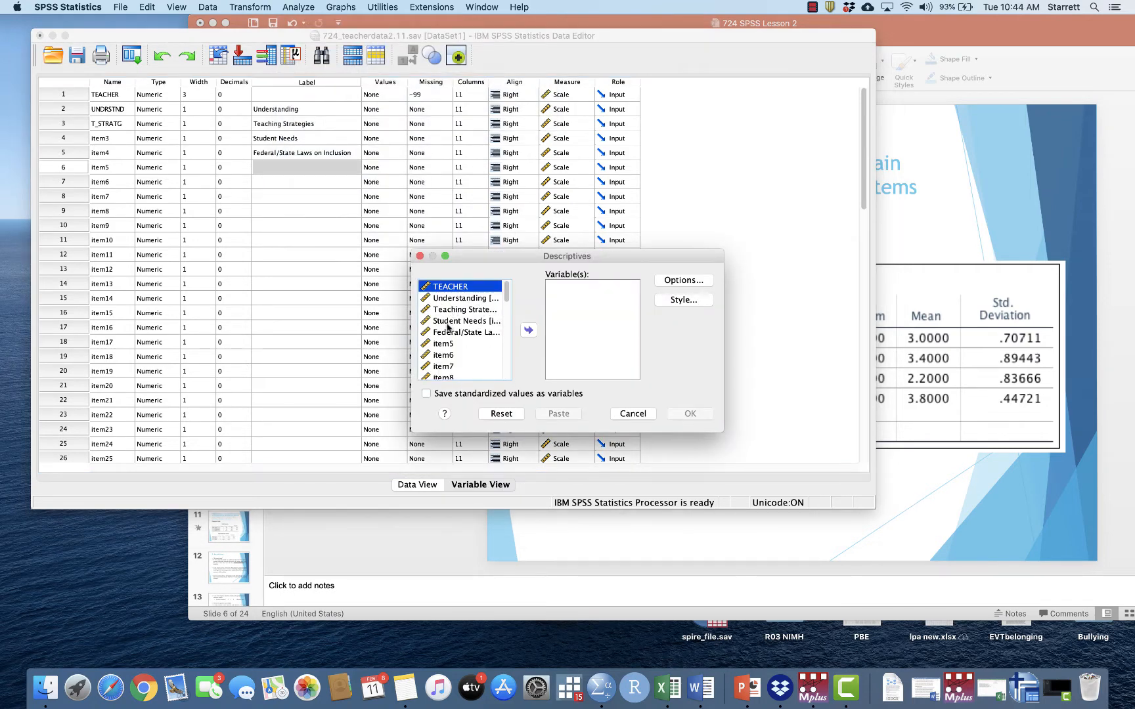
left_click(474, 301)
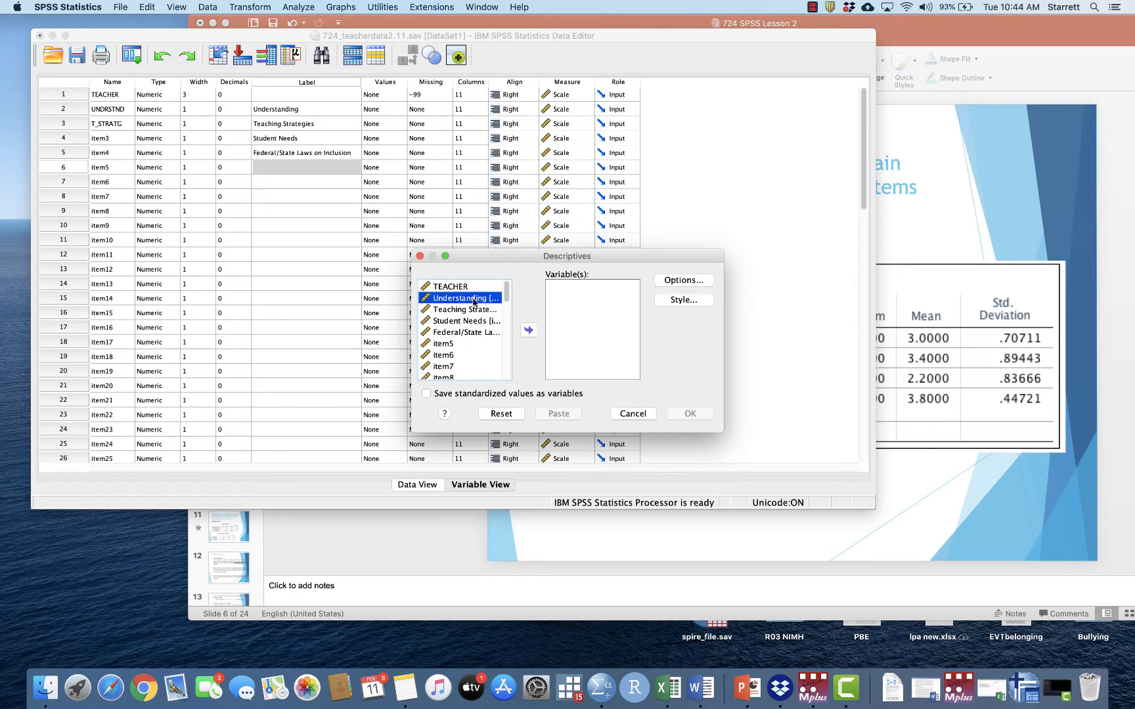
double_click(473, 300)
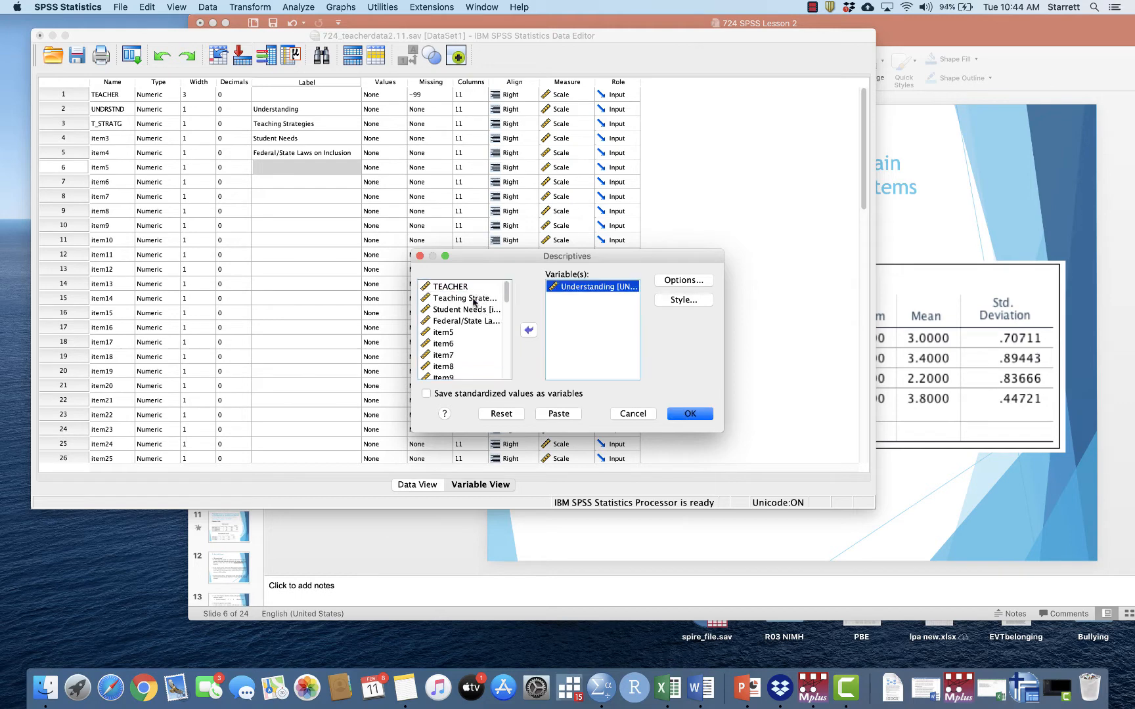
left_click(474, 298)
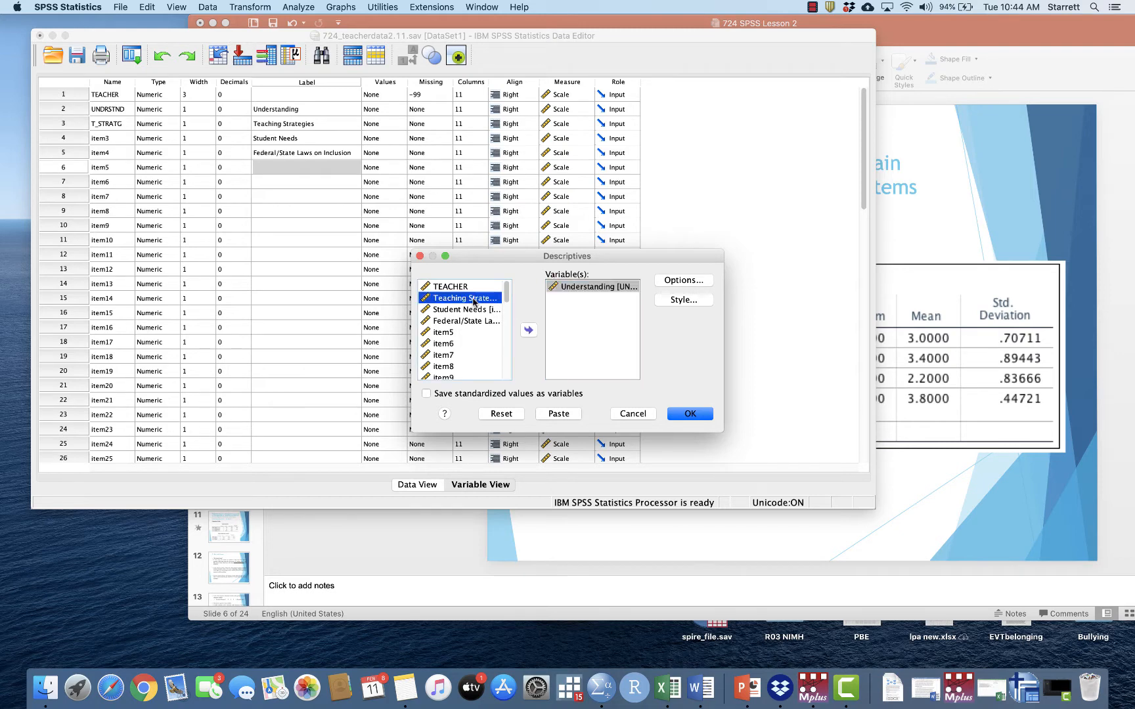
left_click(528, 332)
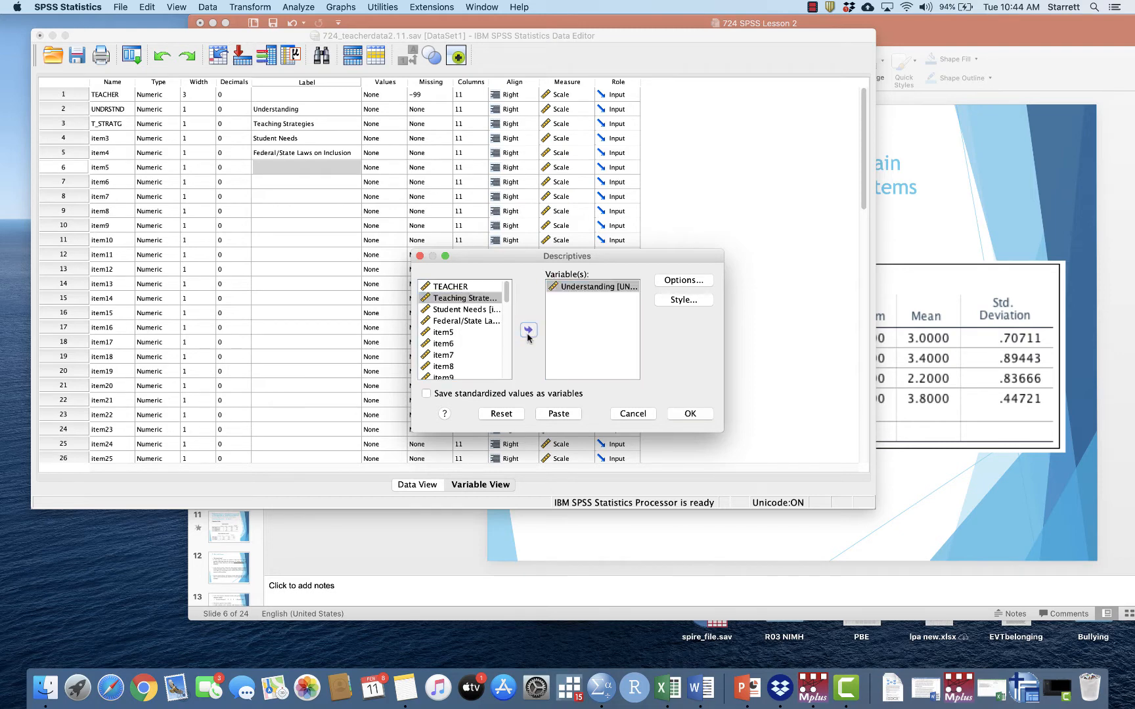
Add Student Needs and Federal/State Laws on Inclusion to the Descriptives variables and run the analysis.
left_click(470, 301)
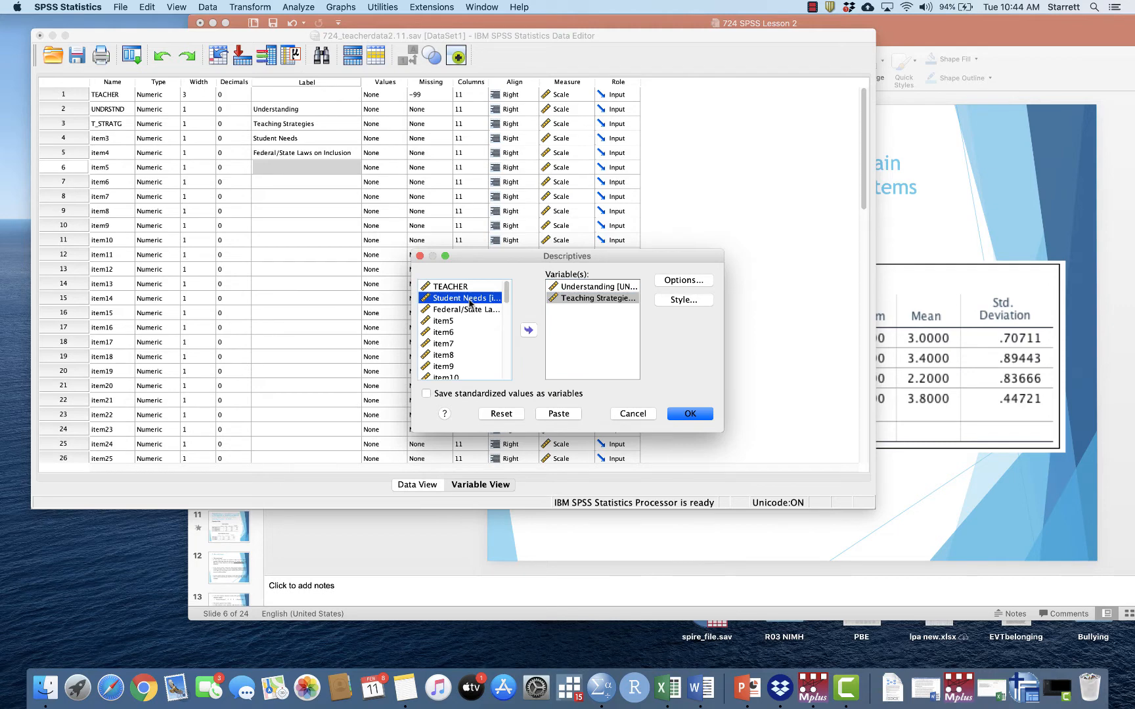
left_click(468, 311, "shift")
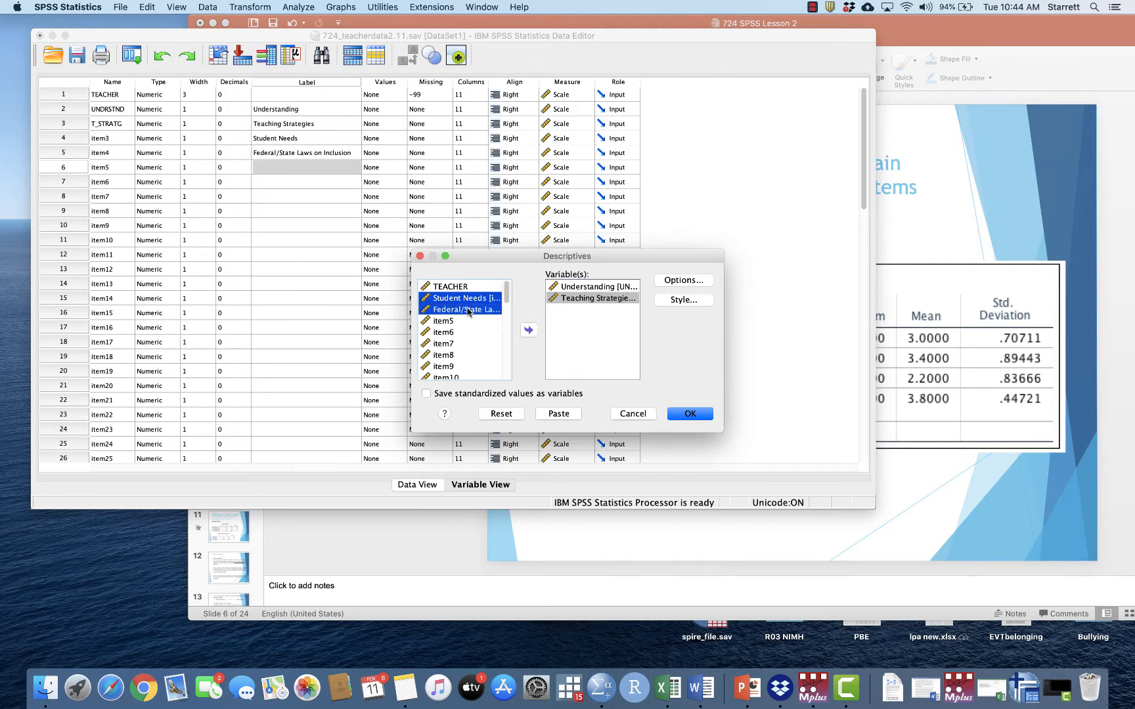
left_click(529, 331)
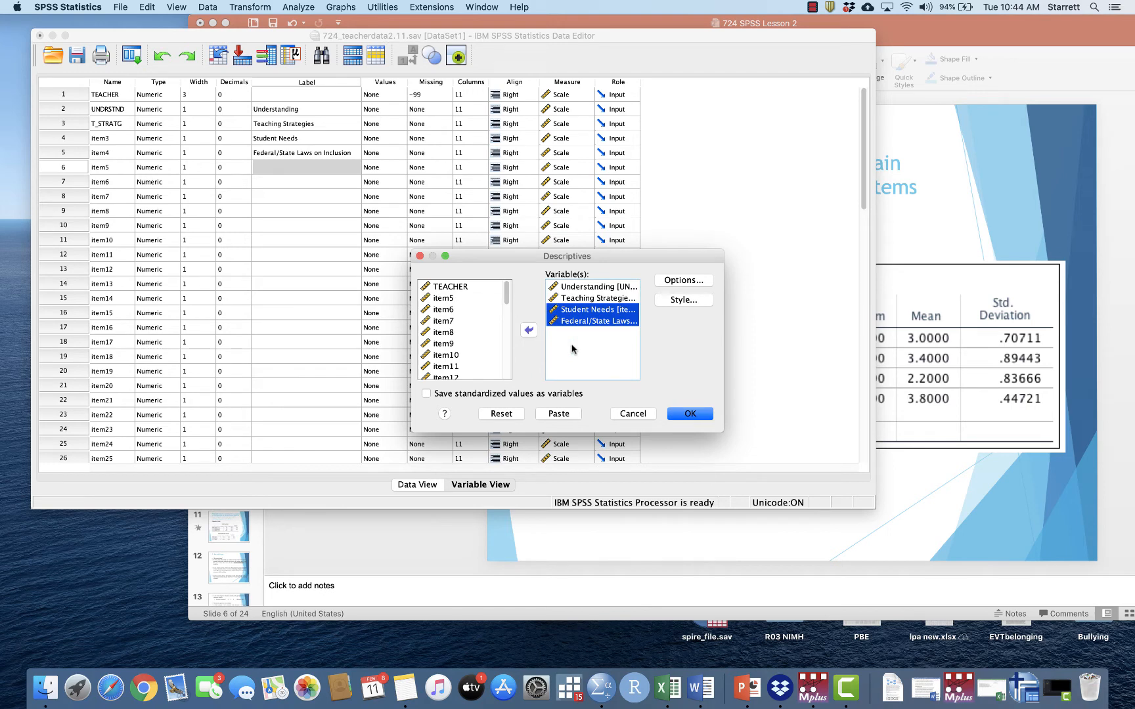
left_click(690, 415)
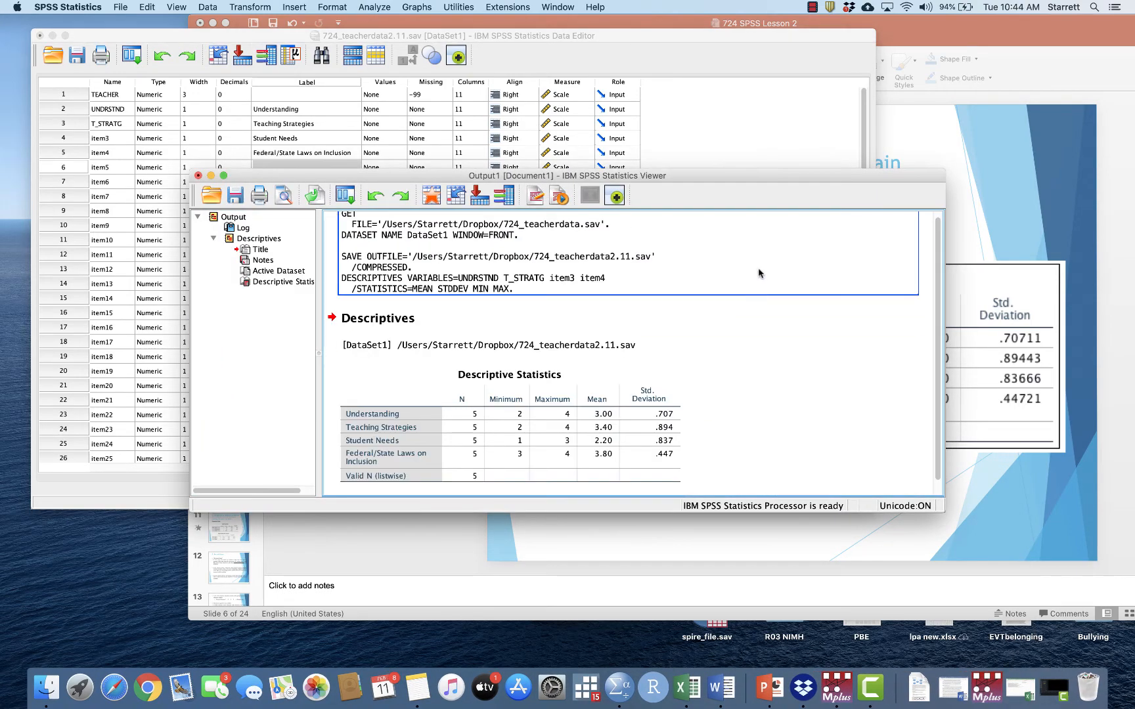
Bring the output viewer to the front and examine the labelled items in the Descriptive Statistics table.
left_click(765, 161)
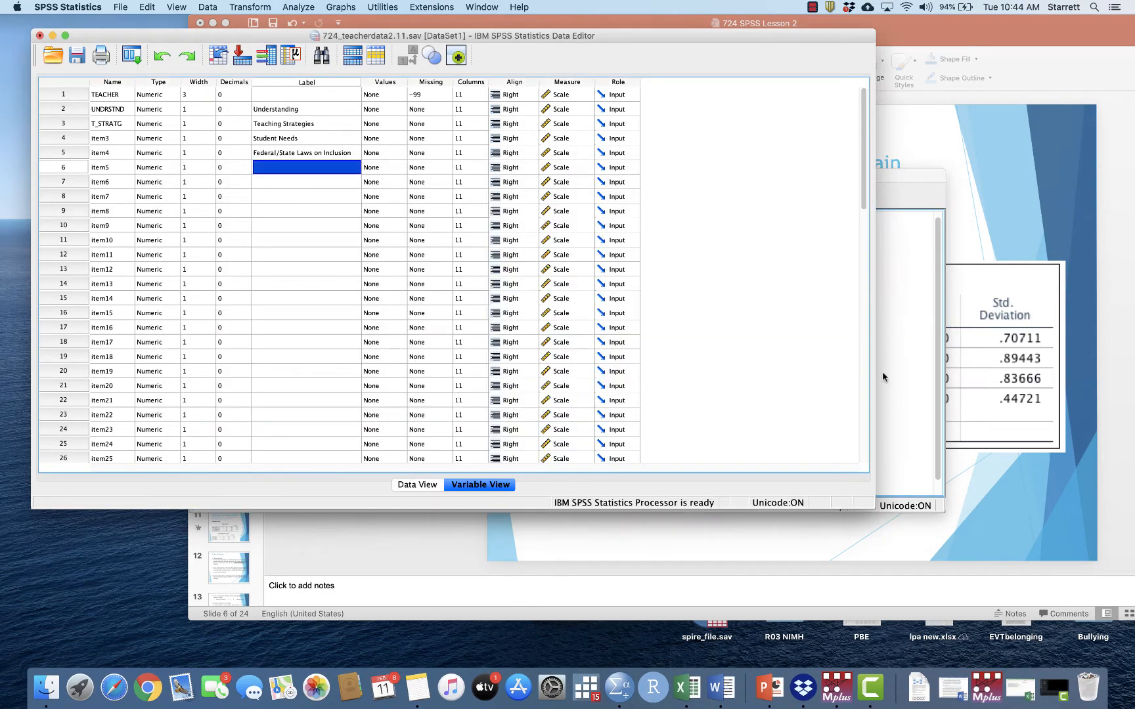
left_click(899, 372)
left_click_drag(843, 172, 795, 53)
left_click(601, 273)
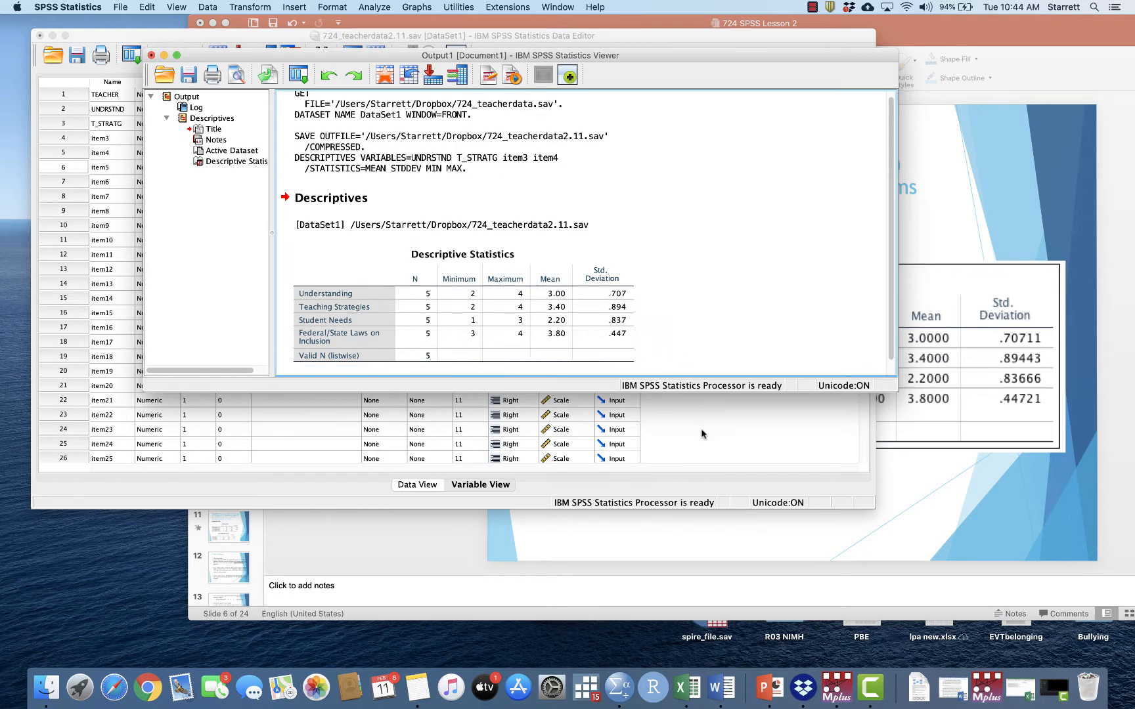
Read the labelling practice on PowerPoint slide 7 and locate SPEDCLS and CLRNCLS in the SPSS variable list.
left_click(733, 583)
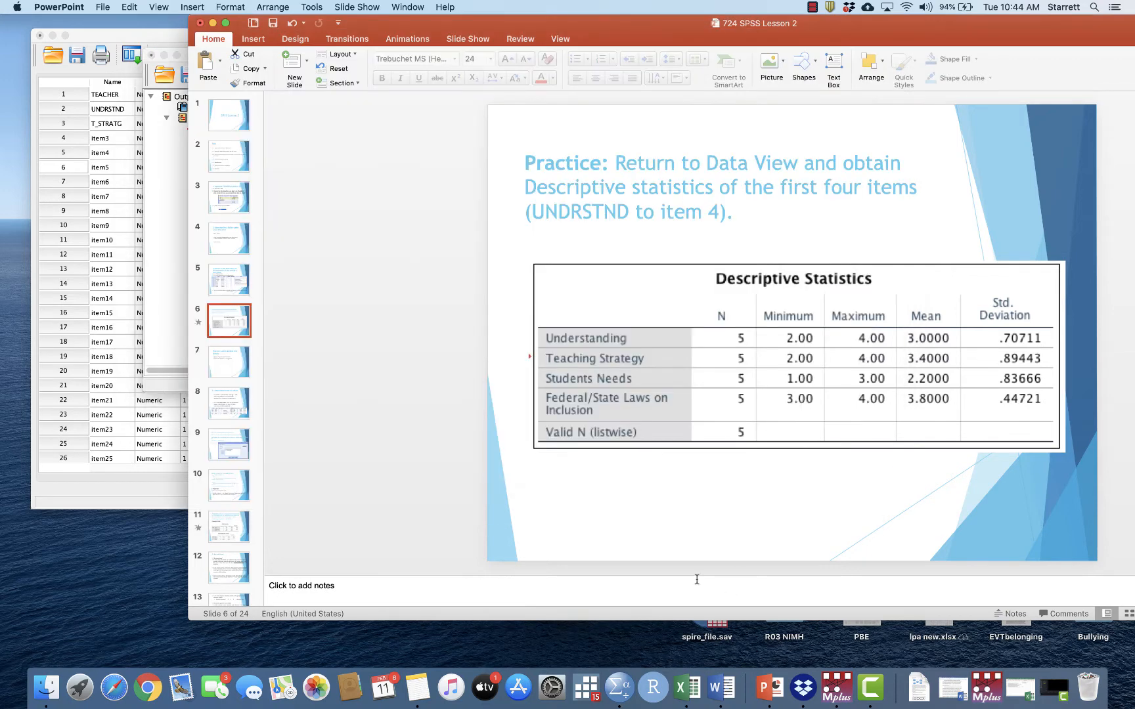
left_click(227, 358)
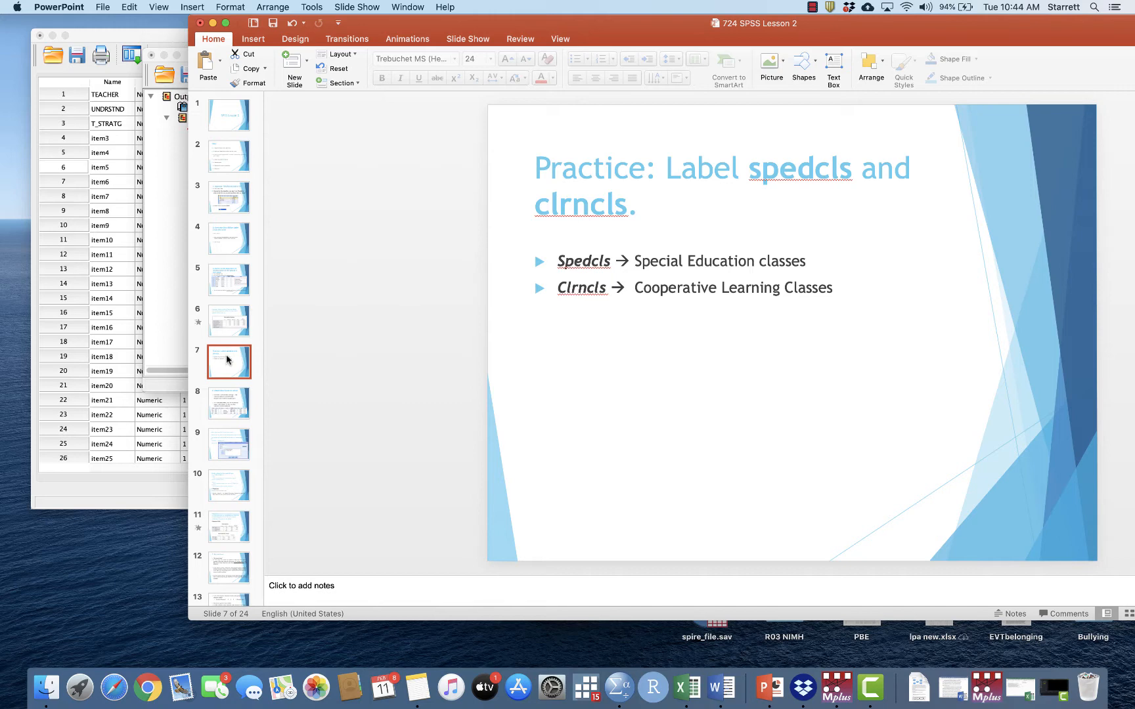
left_click(82, 505)
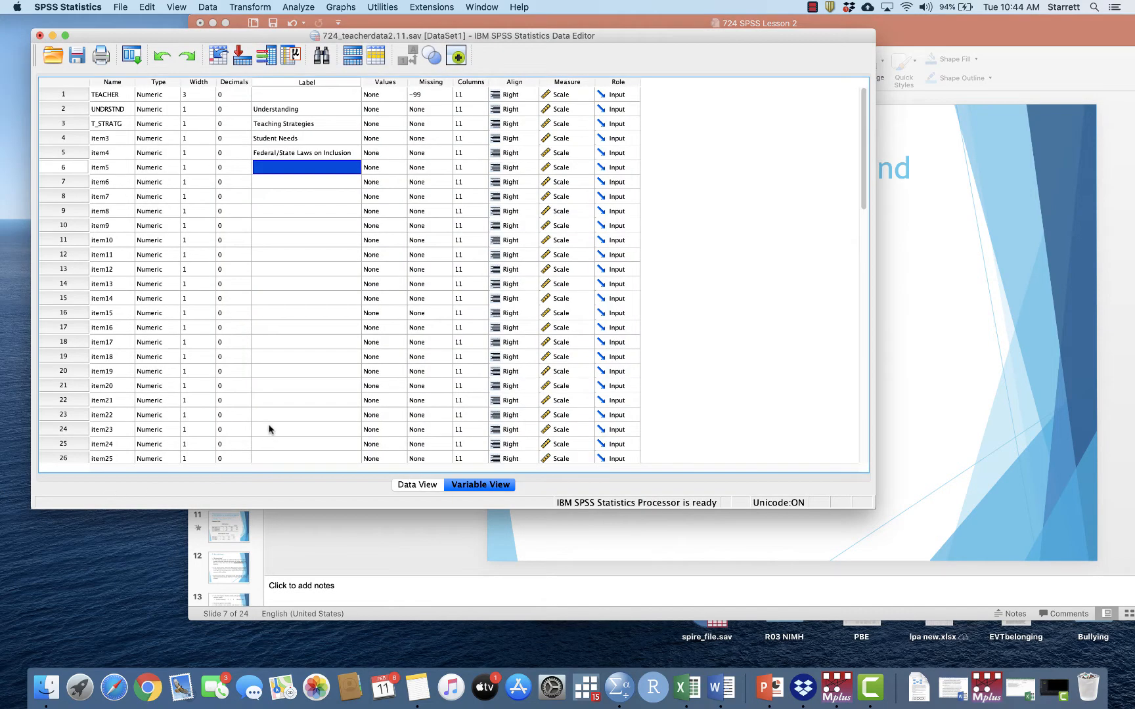
scroll(269, 430, "down", 10)
scroll(269, 430, "up", 1)
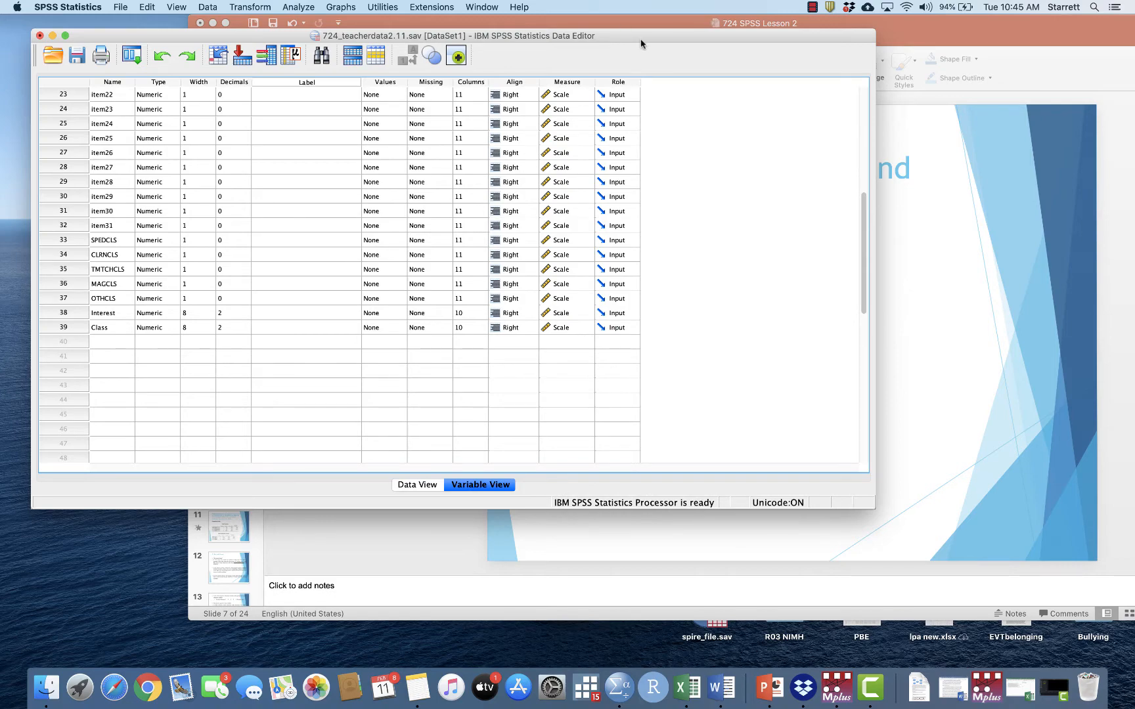
Reposition the SPSS and PowerPoint windows to compare the SPEDCLS and CLRNCLS rows with the labels on slide 7.
left_click_drag(642, 40, 594, 36)
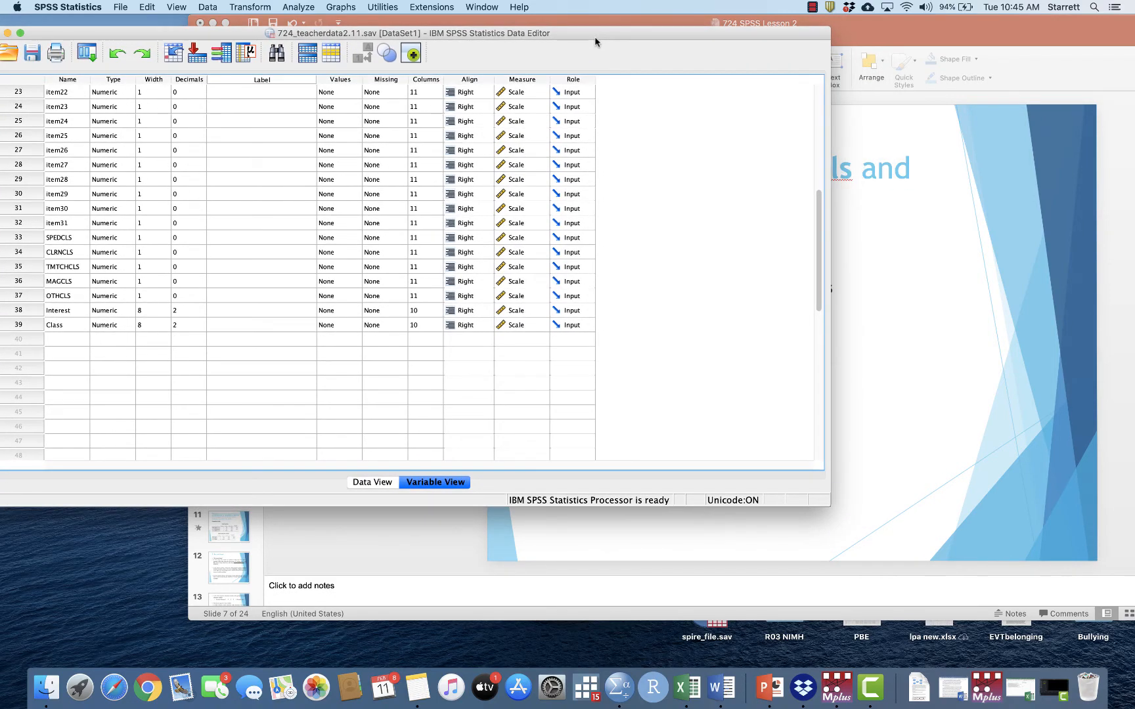
left_click(920, 38)
left_click_drag(919, 38, 1014, 39)
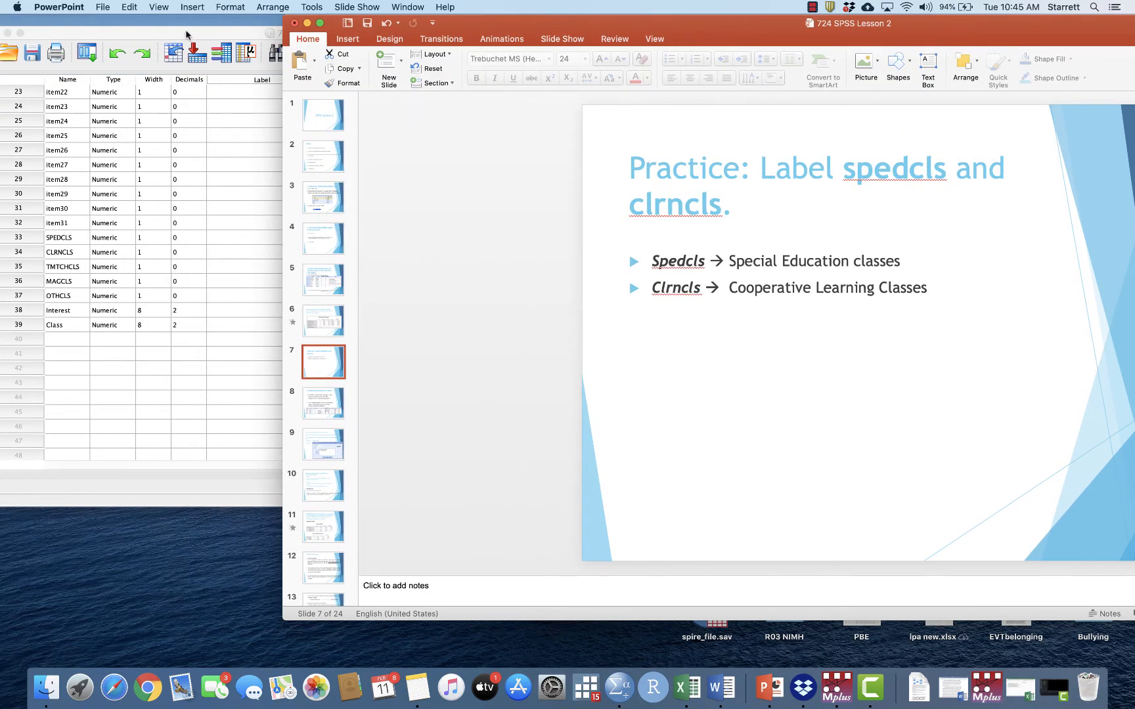
left_click_drag(194, 38, 228, 29)
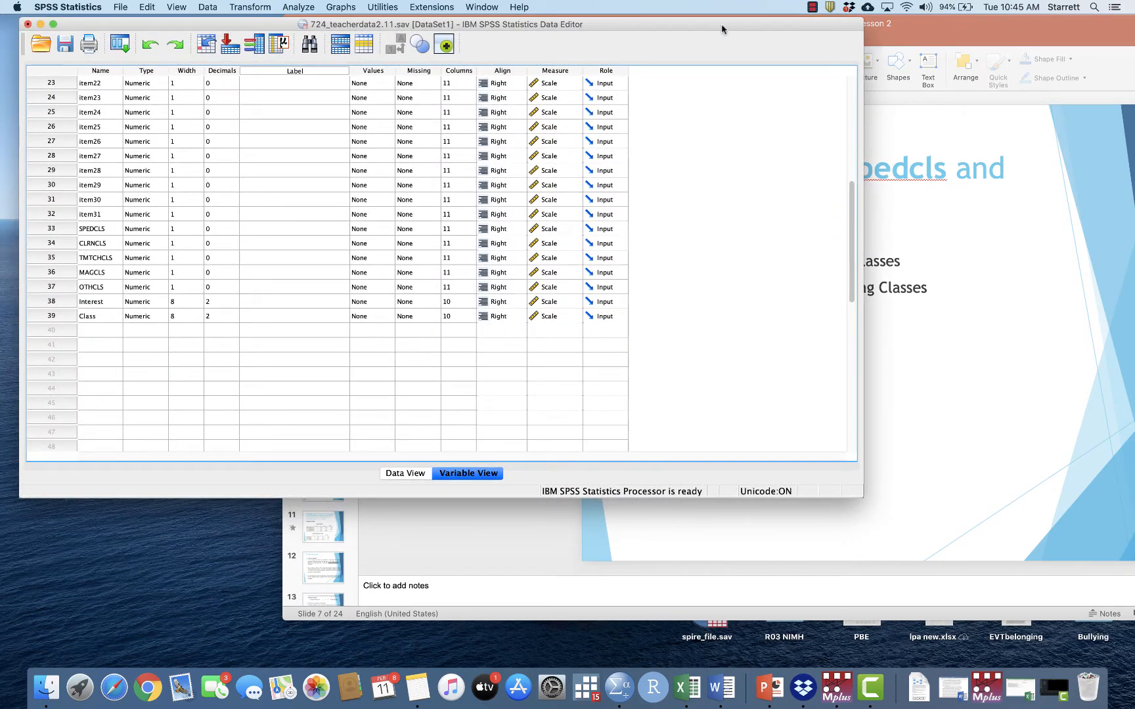
mouse_move(721, 30)
left_mouse_down()
mouse_move(567, 39)
mouse_move(735, 28)
left_mouse_up()
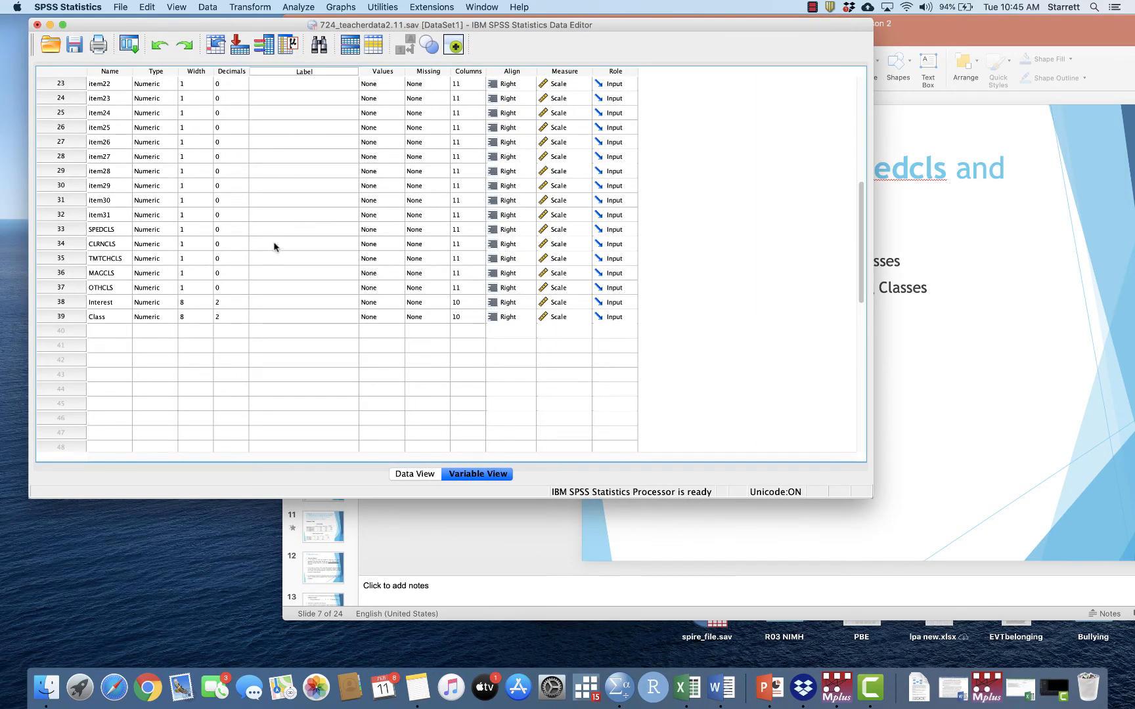
Switch to PowerPoint to read slide 8 on attaching descriptors to values, and return to the SPSS variable list.
left_click(974, 376)
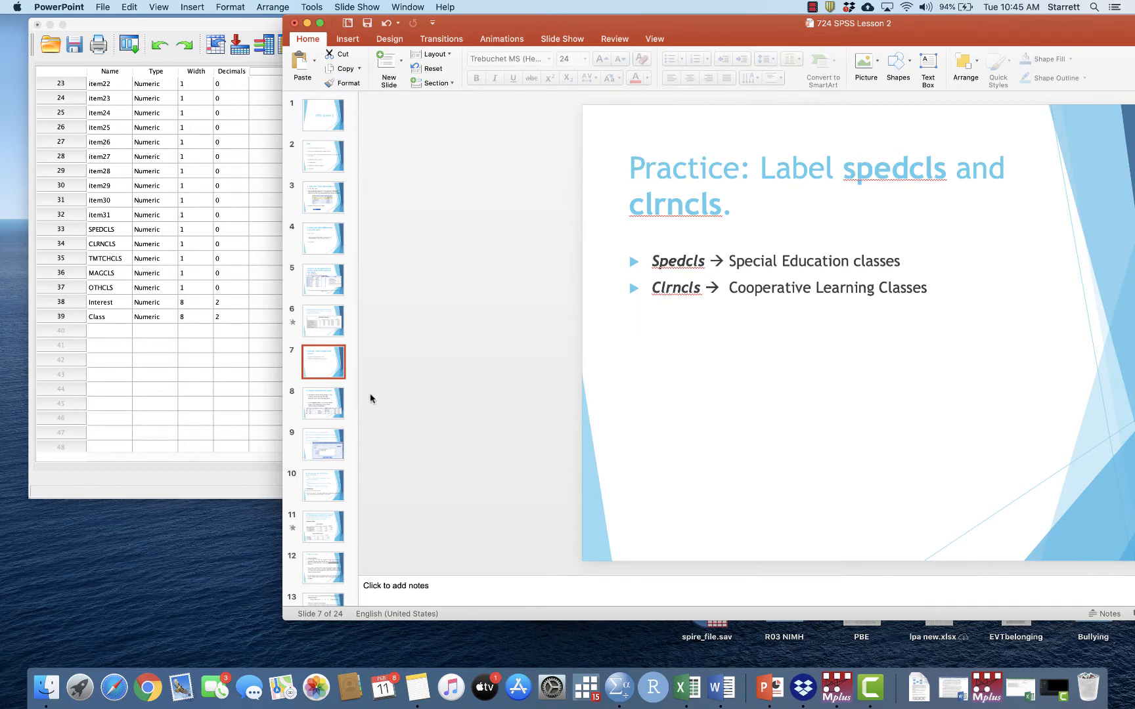
left_click(331, 410)
left_click_drag(828, 25, 703, 24)
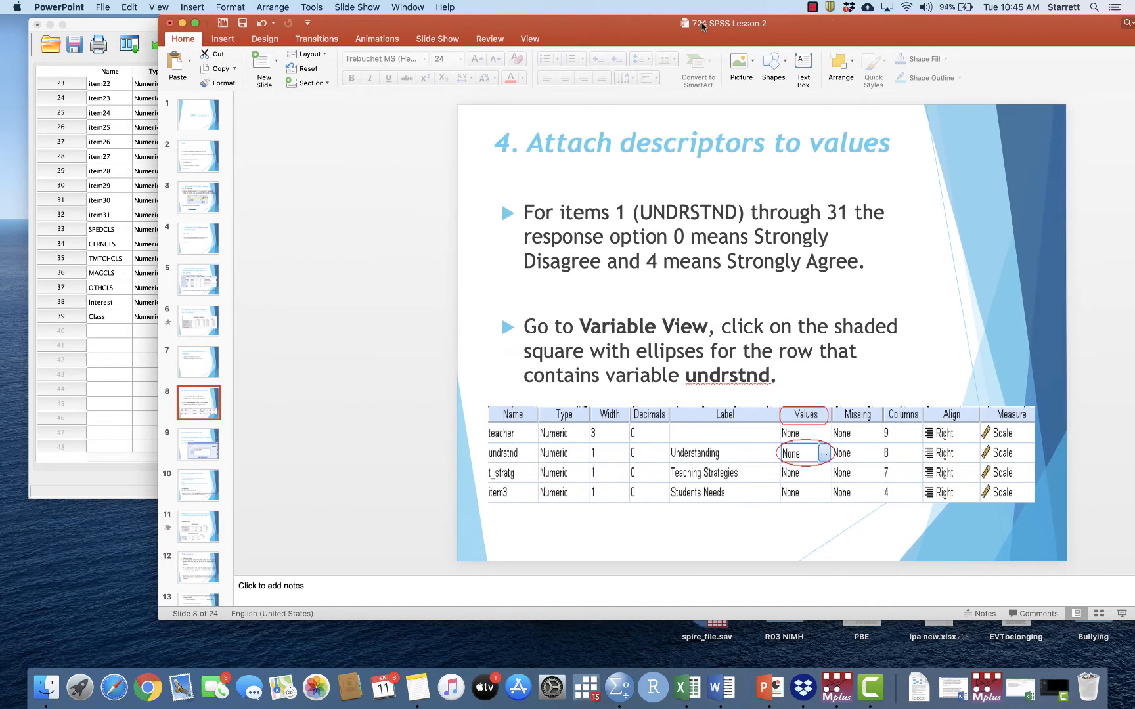
left_click(138, 25)
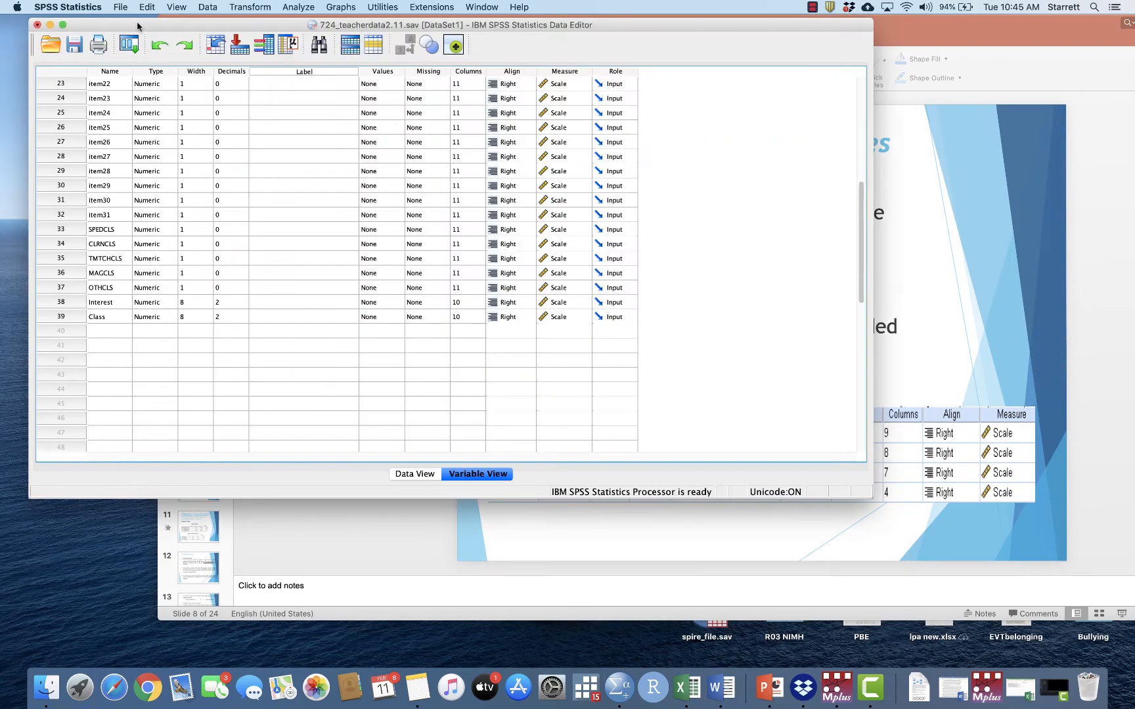
Switch to PowerPoint and read slides 8 and 9 on attaching descriptors to the response values.
scroll(364, 216, "up", 7)
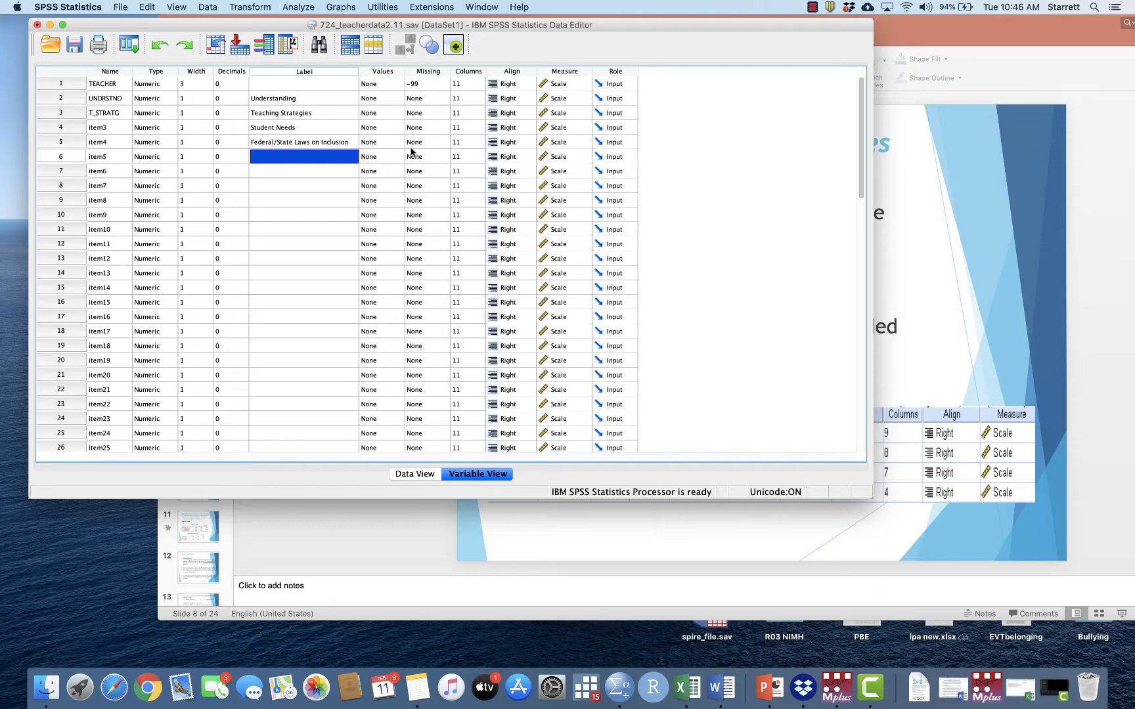
left_click(944, 39)
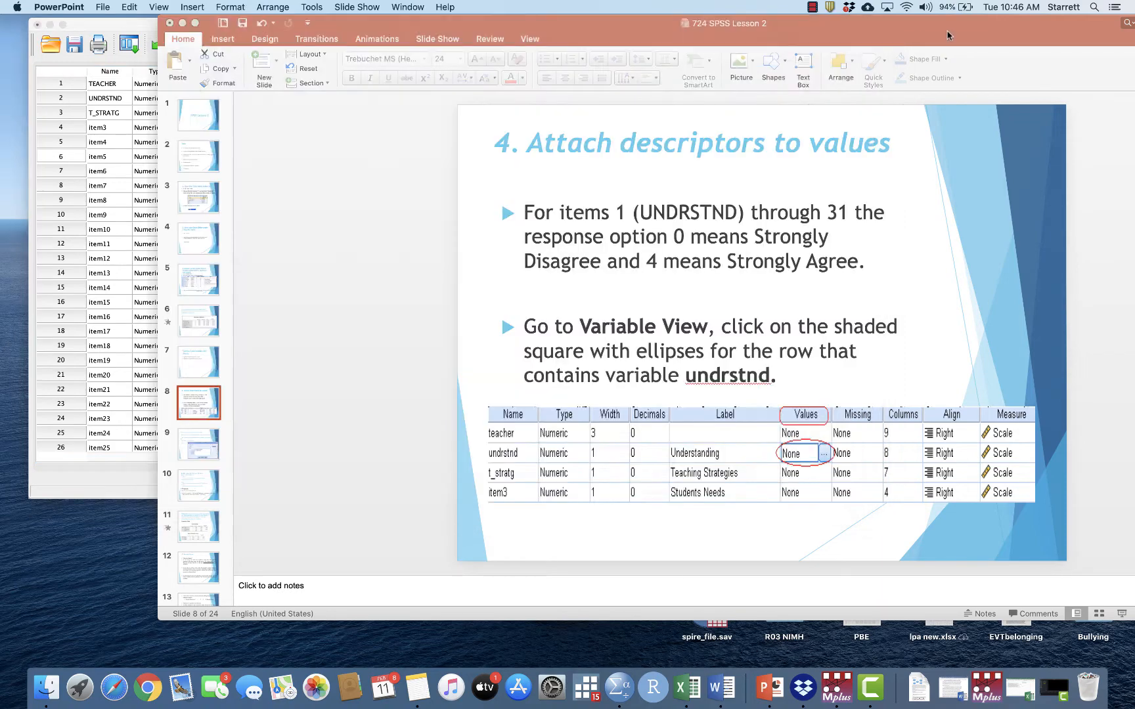
key("Page_Down")
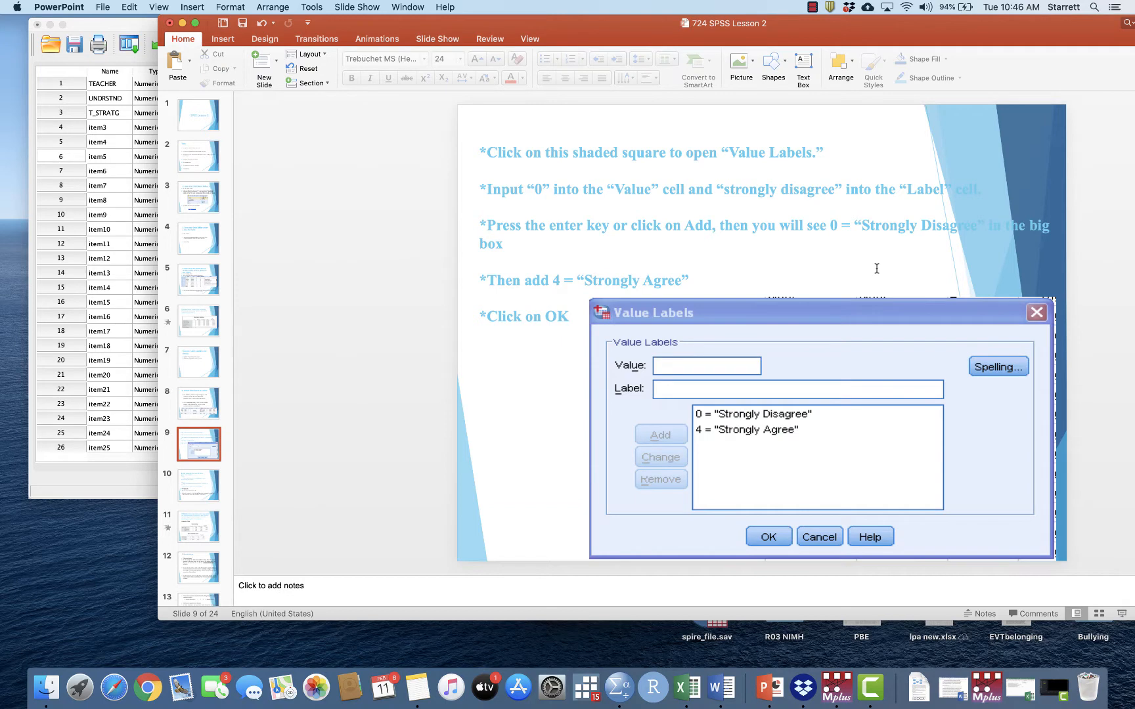
key("Page_Up")
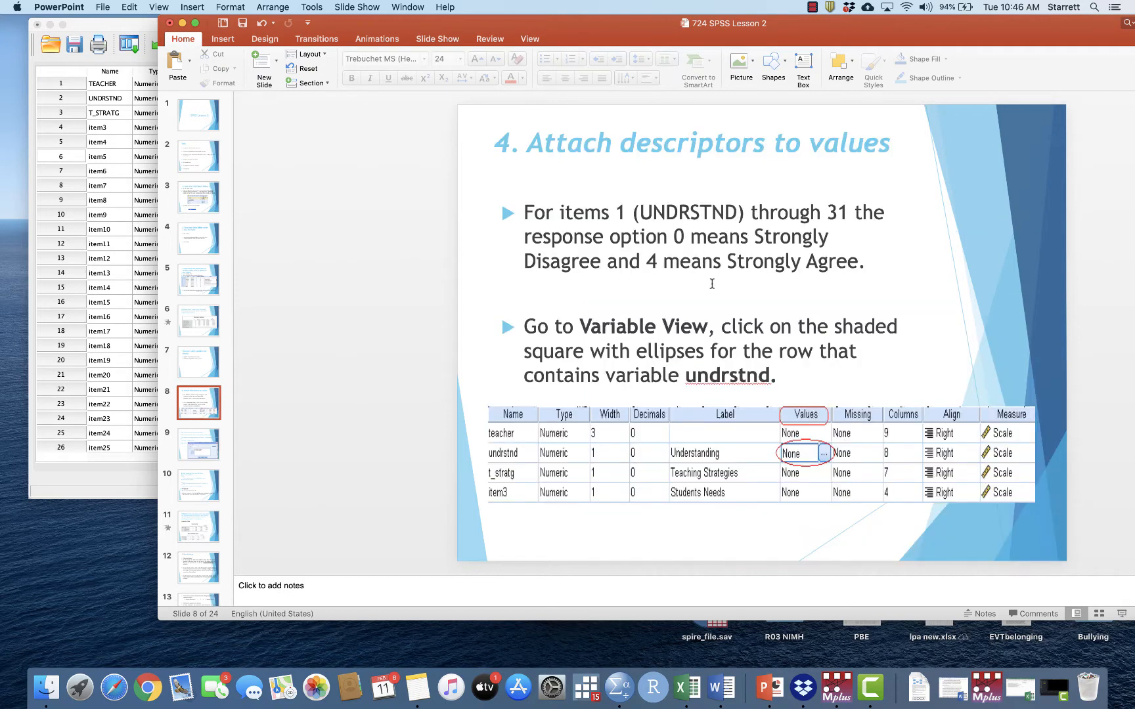
left_click(686, 284)
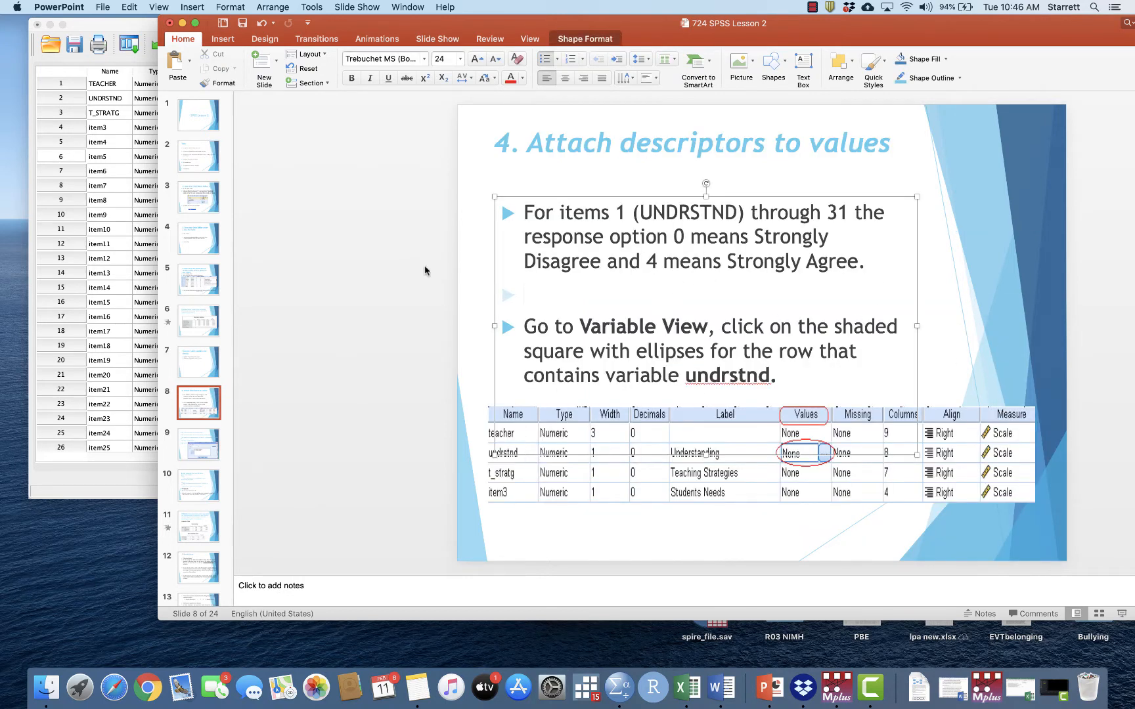
Compare slide 8 with the SPSS variable list and locate the rows from UNDRSTND through item31.
left_click(132, 25)
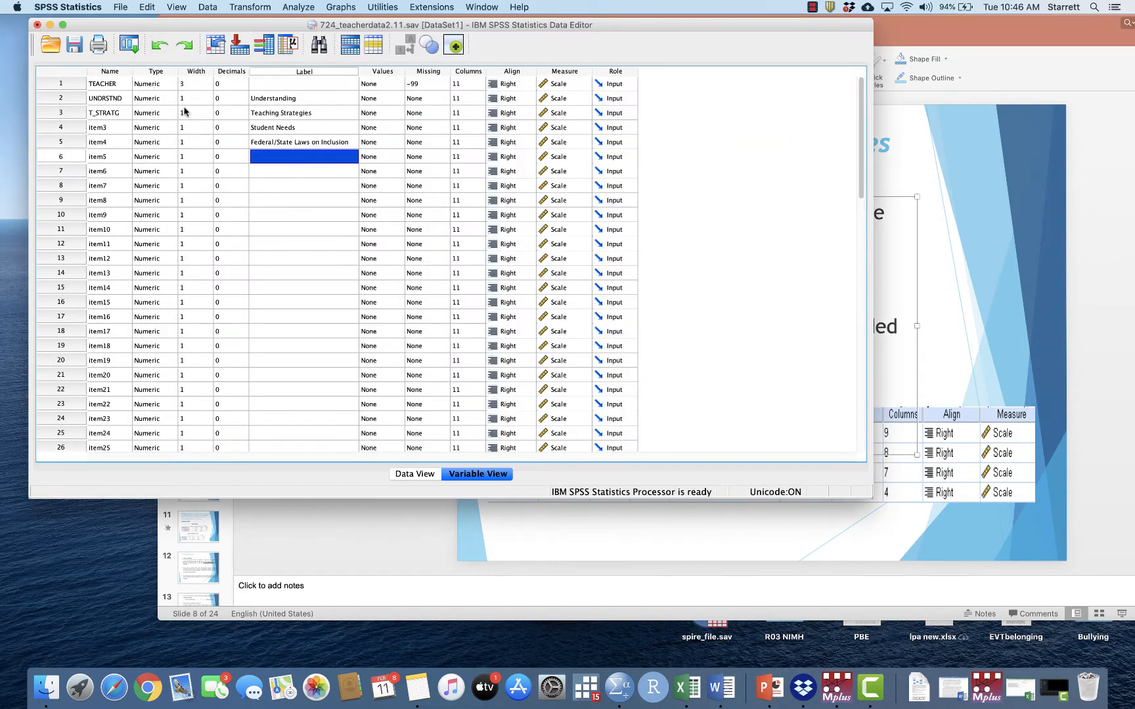
left_click(984, 197)
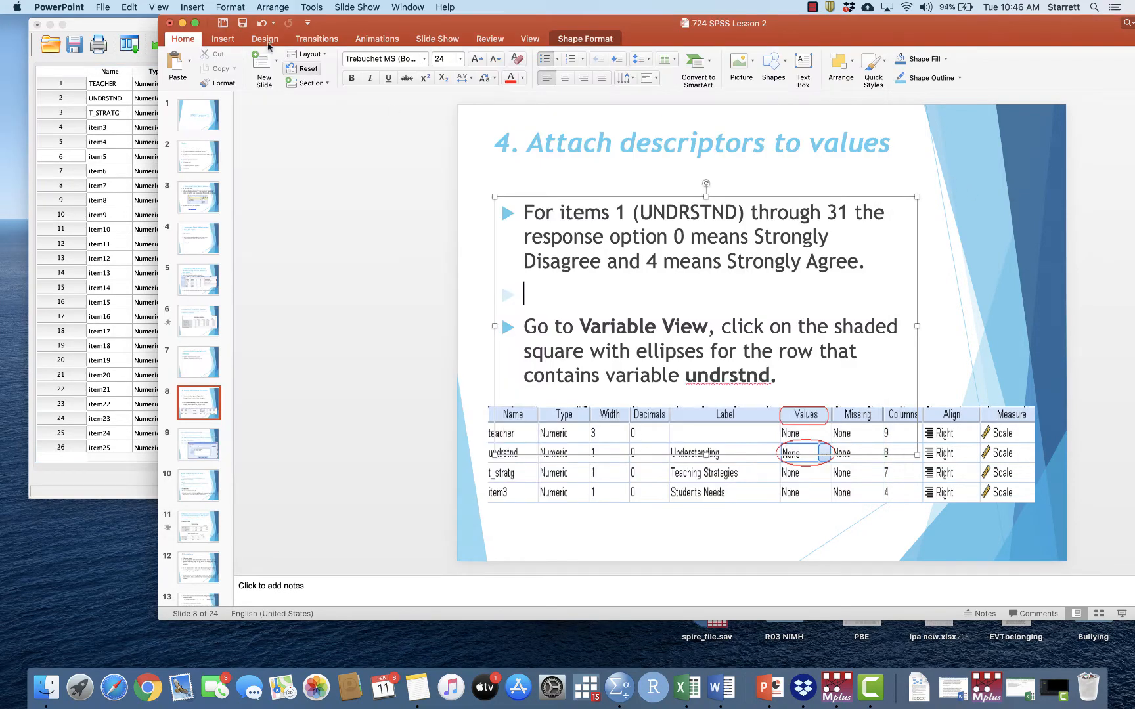
left_click(132, 30)
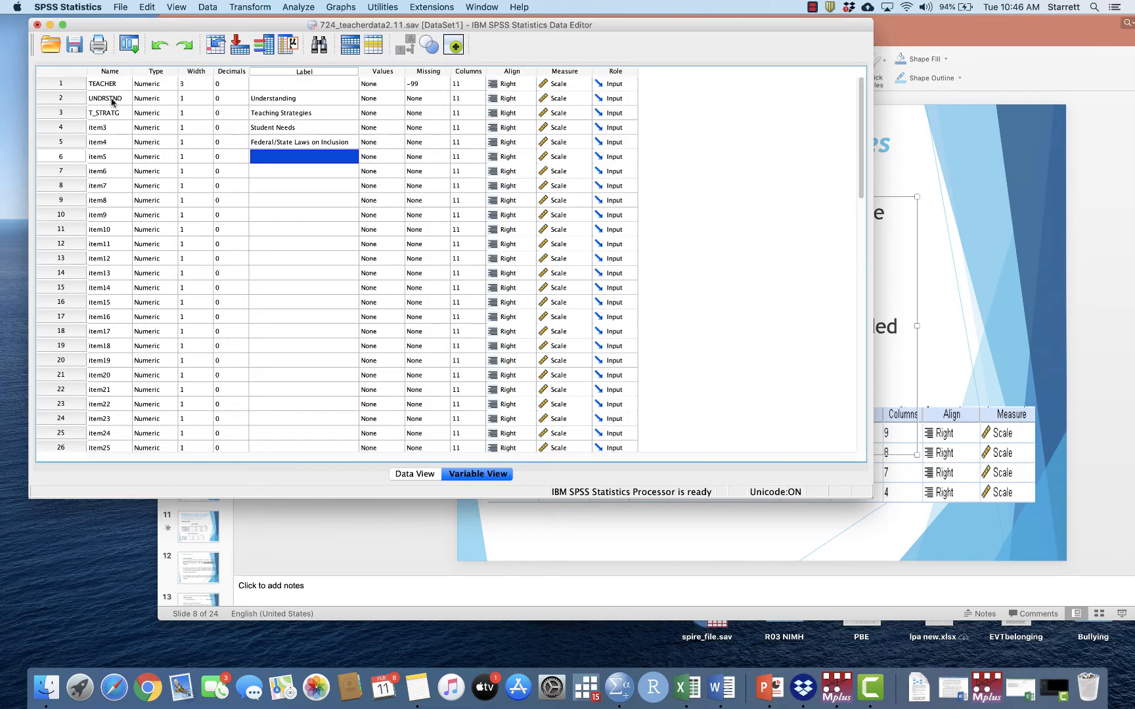
scroll(112, 206, "down", 5)
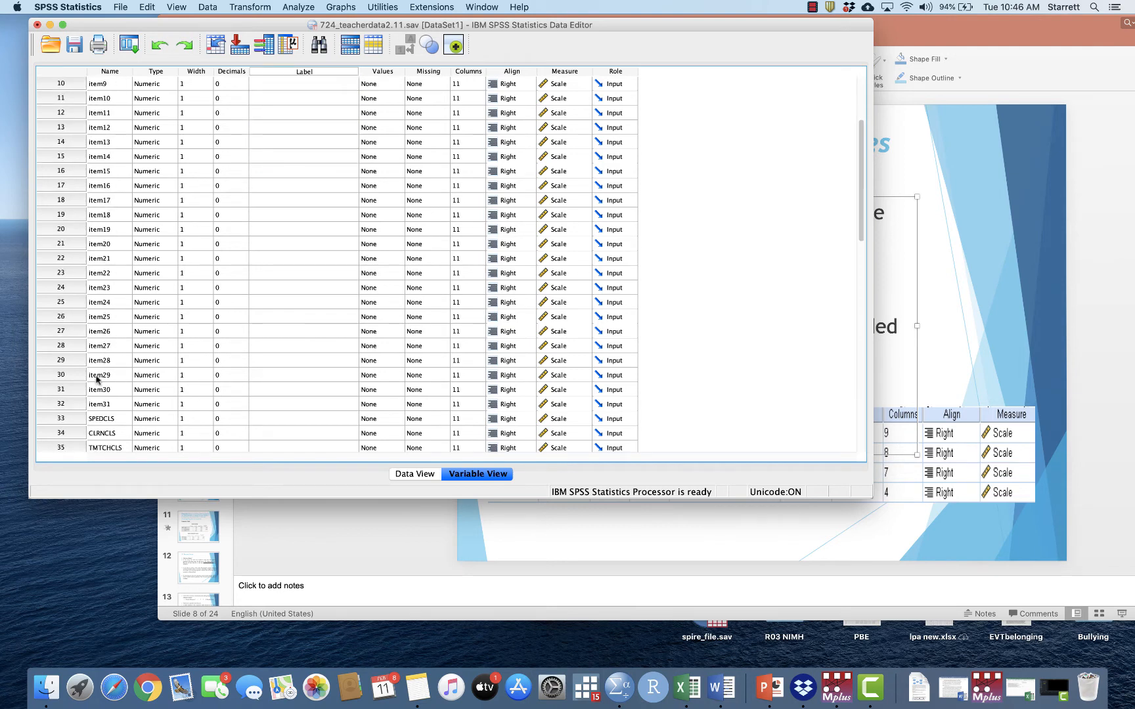
scroll(224, 281, "up", 5)
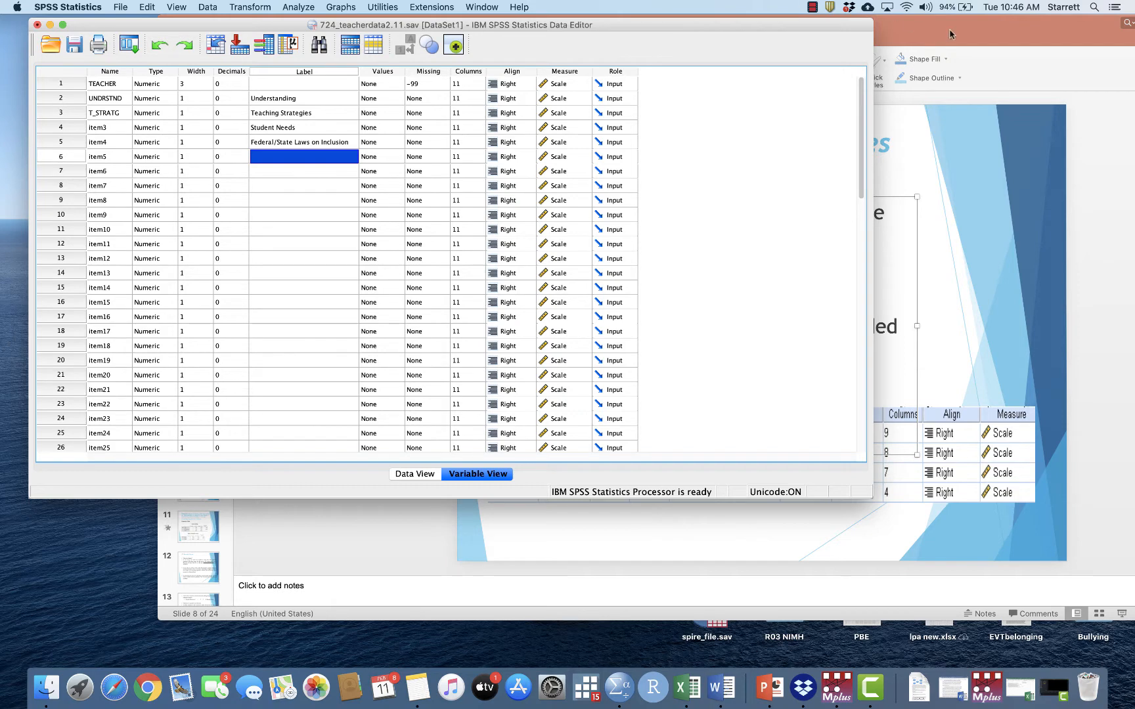
Read the value label instructions on PowerPoint slides 8 and 9, and return to the SPSS variable list.
left_click(922, 27)
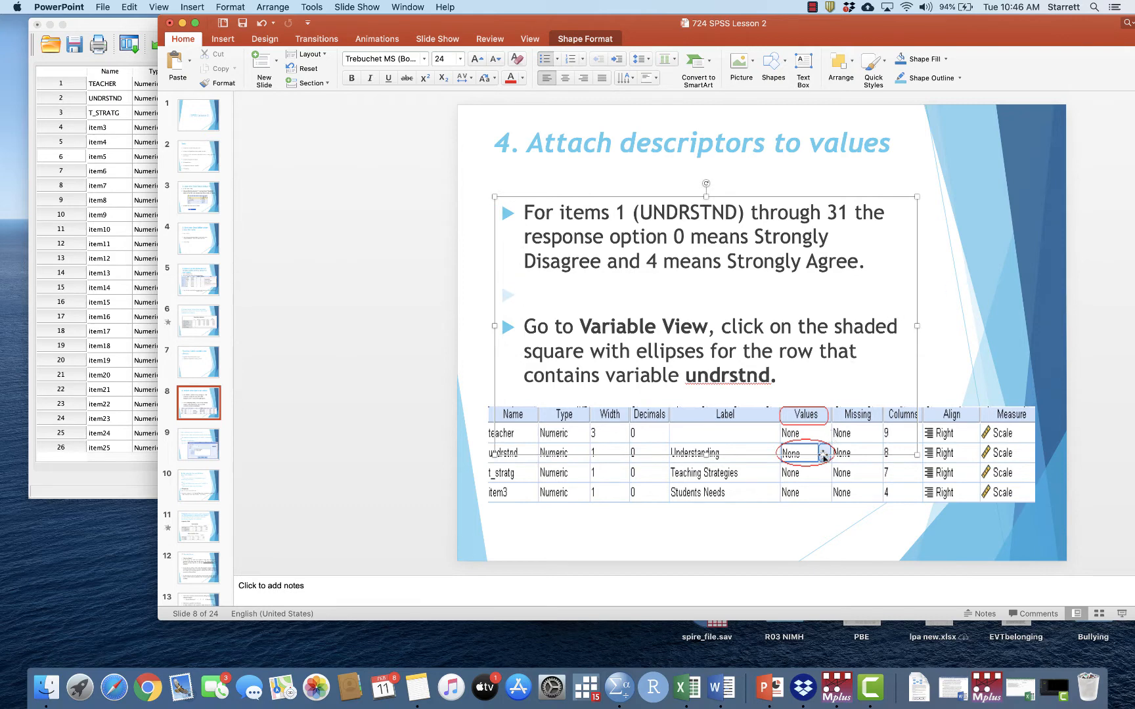
left_click(197, 452)
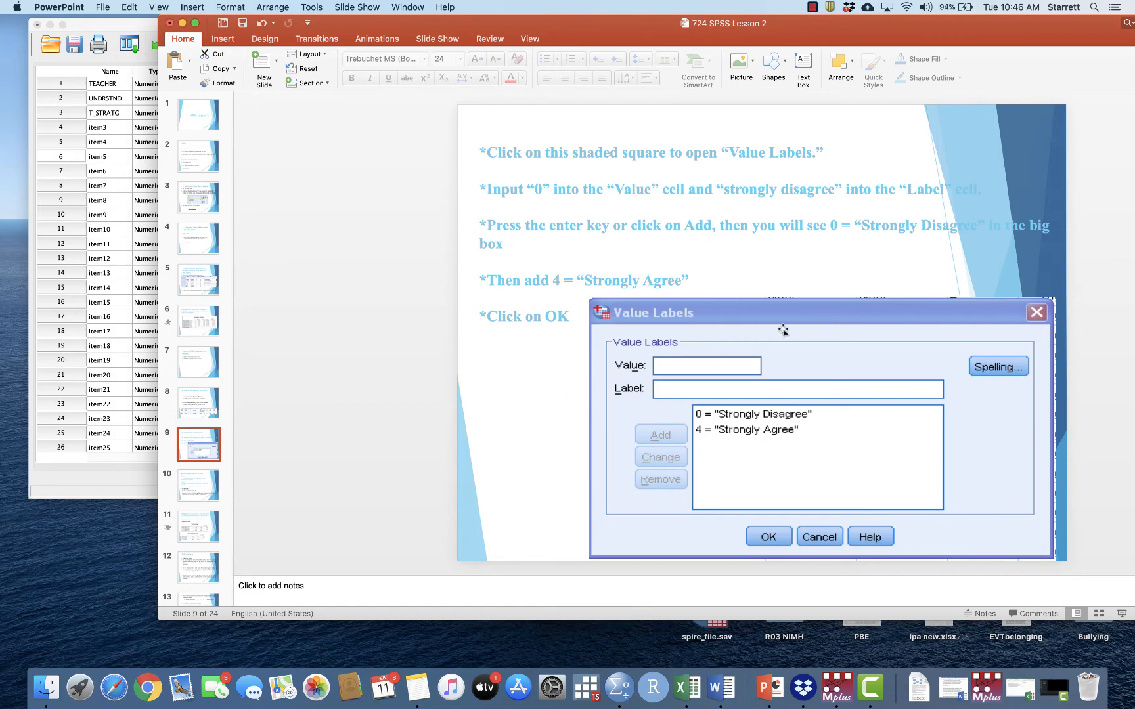
left_click(138, 29)
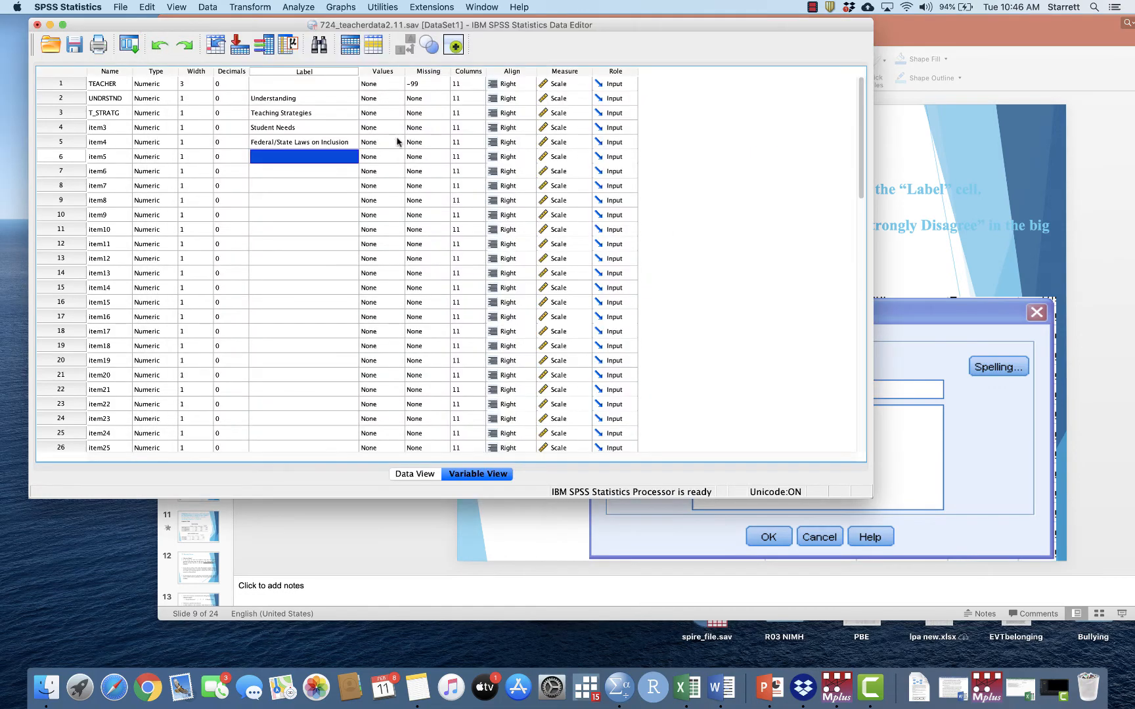
Open the Value Labels dialog for UNDRSTND, check it against PowerPoint slide 9, and return to the dialog in SPSS.
left_click(387, 99)
left_click(400, 99)
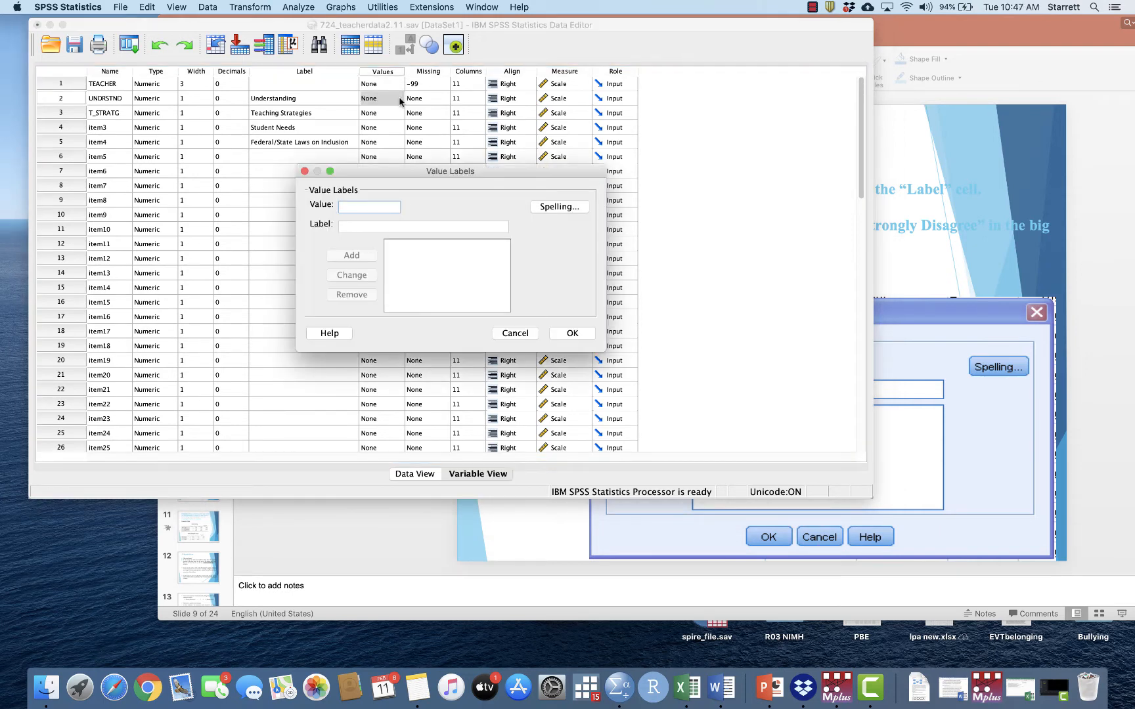
left_click(304, 171)
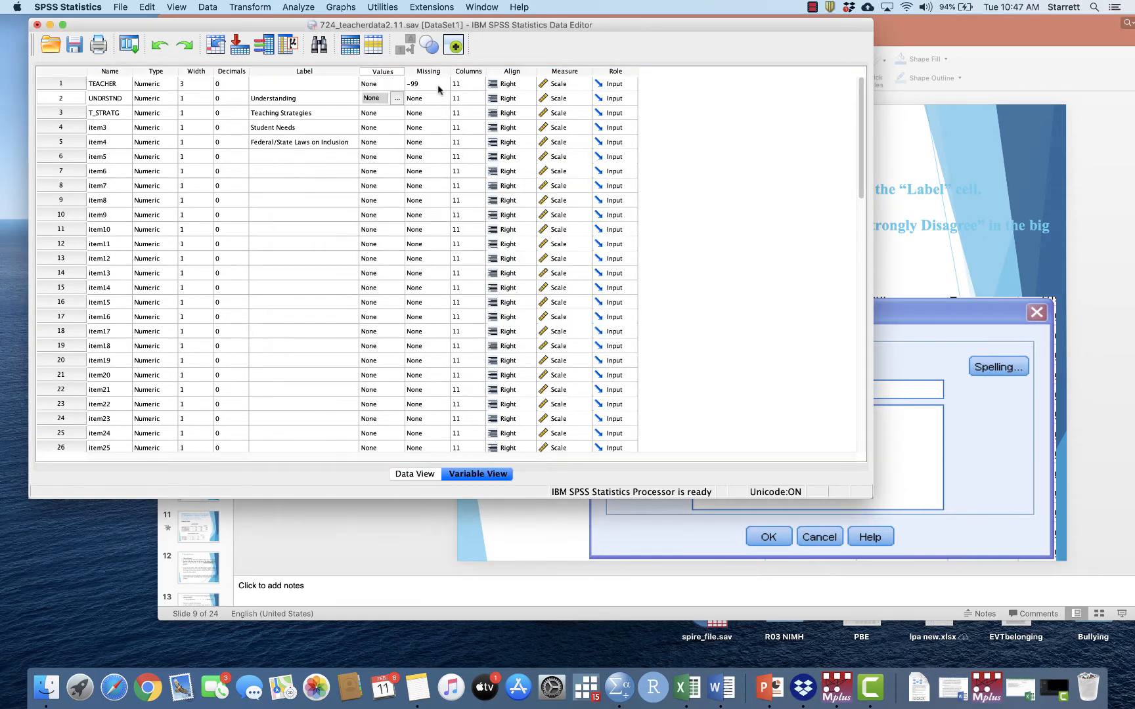
left_click(398, 99)
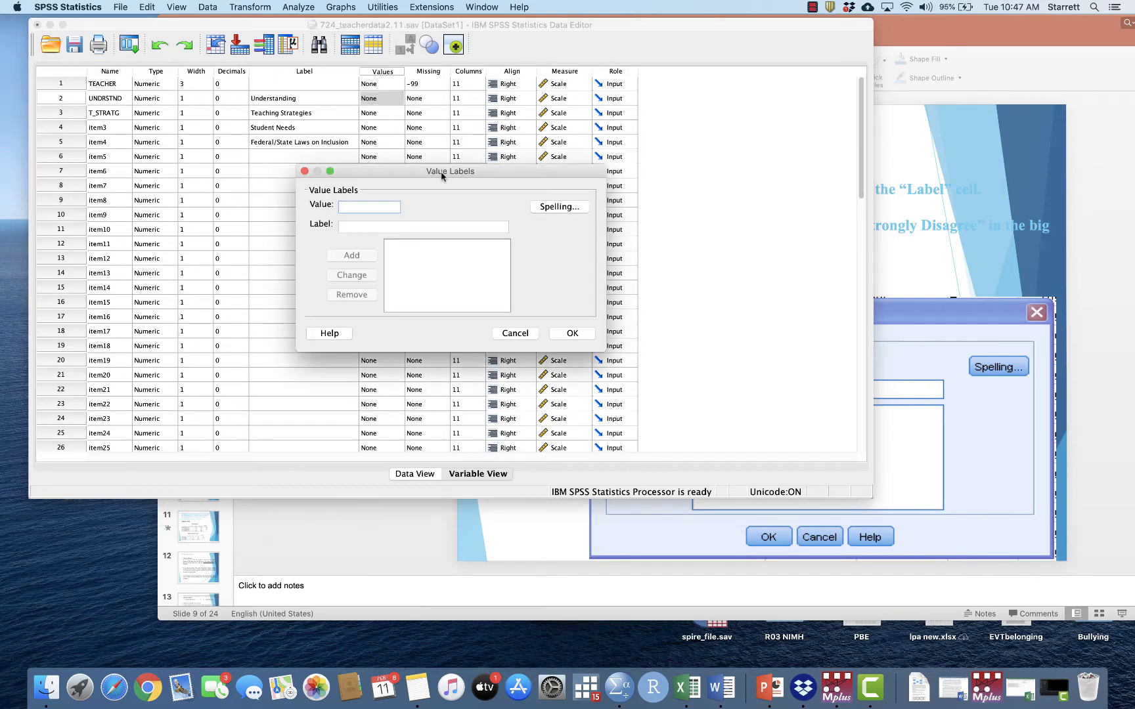
left_click_drag(487, 169, 487, 157)
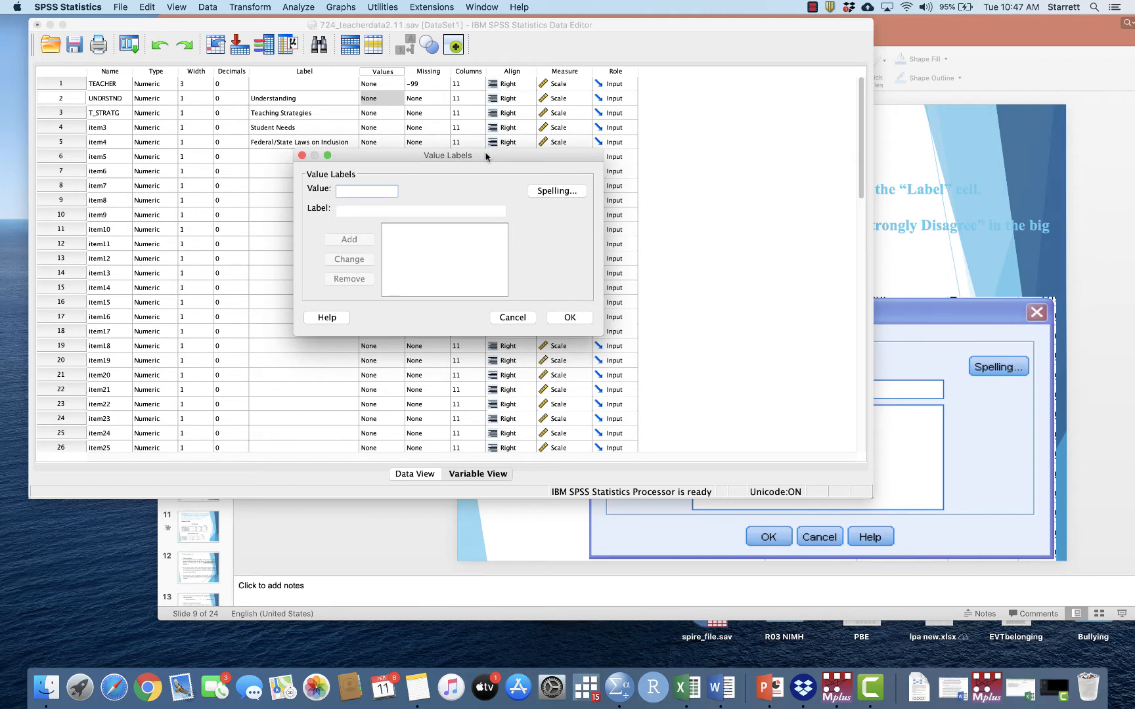
left_click(994, 260)
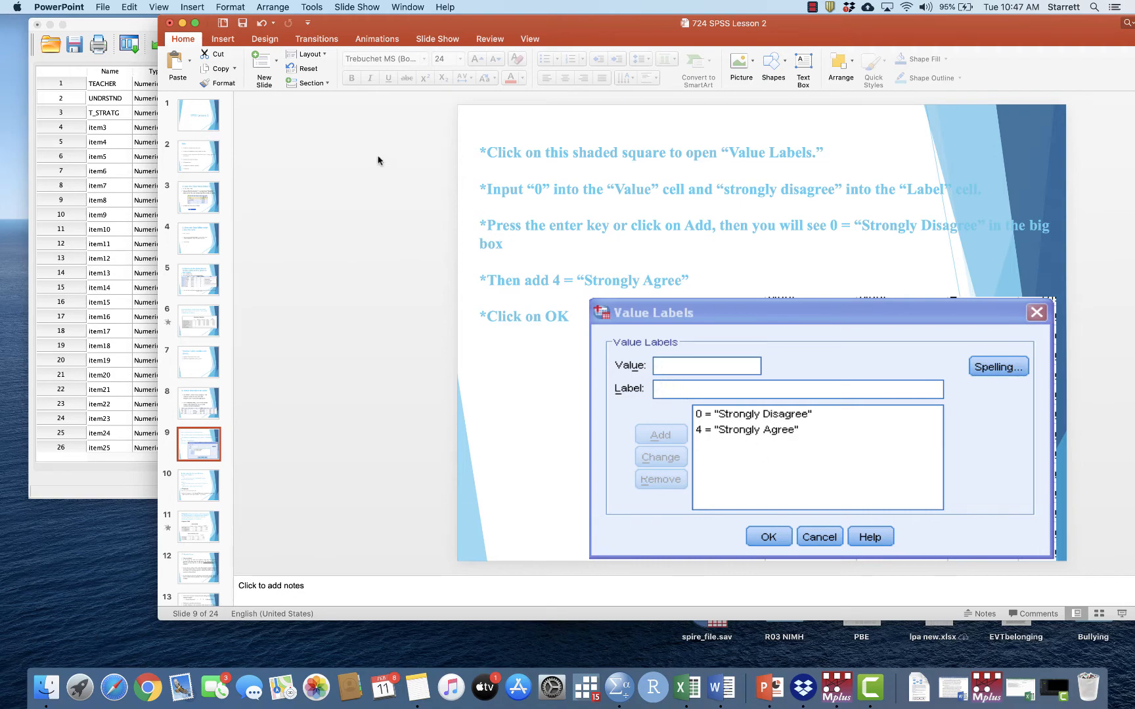
left_click(144, 30)
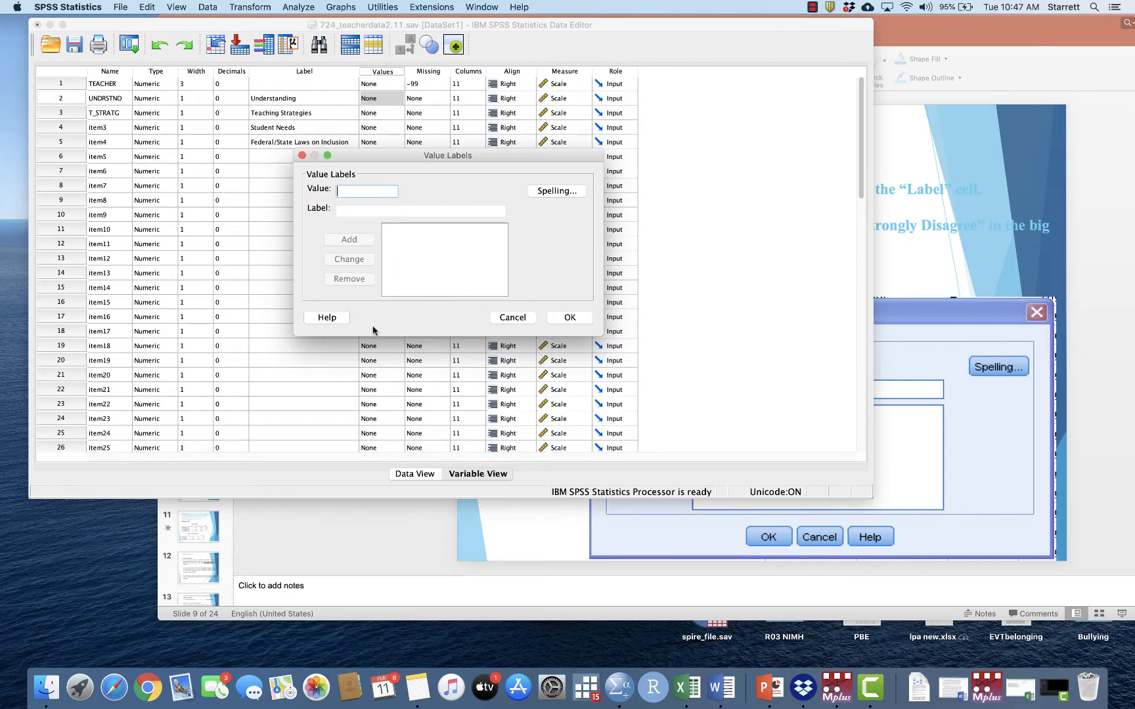
Add the value label 0 = "Strongly Disagree" for UNDRSTND.
type("0")
left_click(359, 212)
type("St")
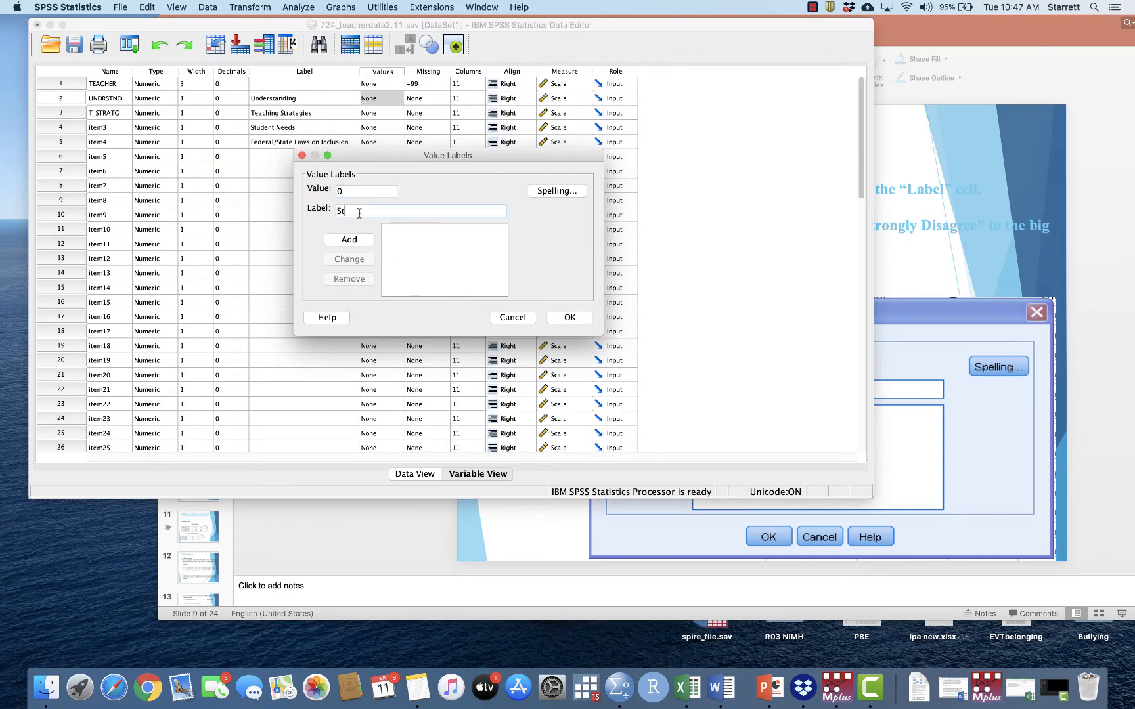
type("rongly Disagree")
left_click(354, 241)
Add the value label 4 = "Strongly Agree" for UNDRSTND and accept the value labels.
type("4")
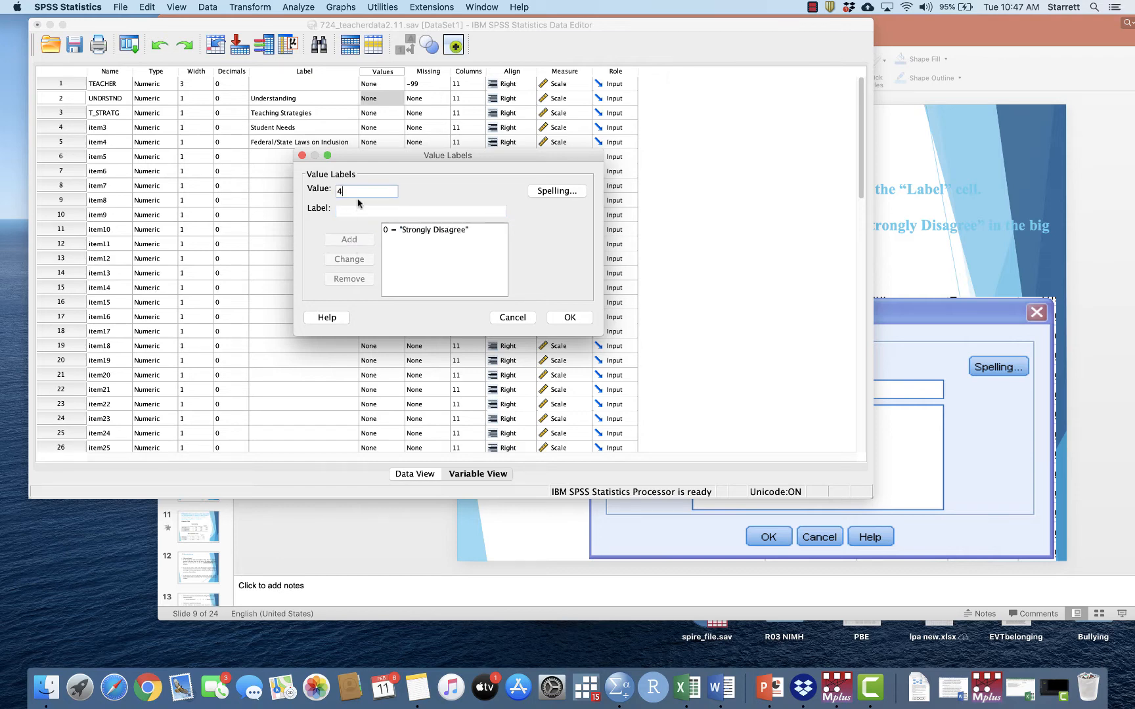
left_click(353, 210)
type("St")
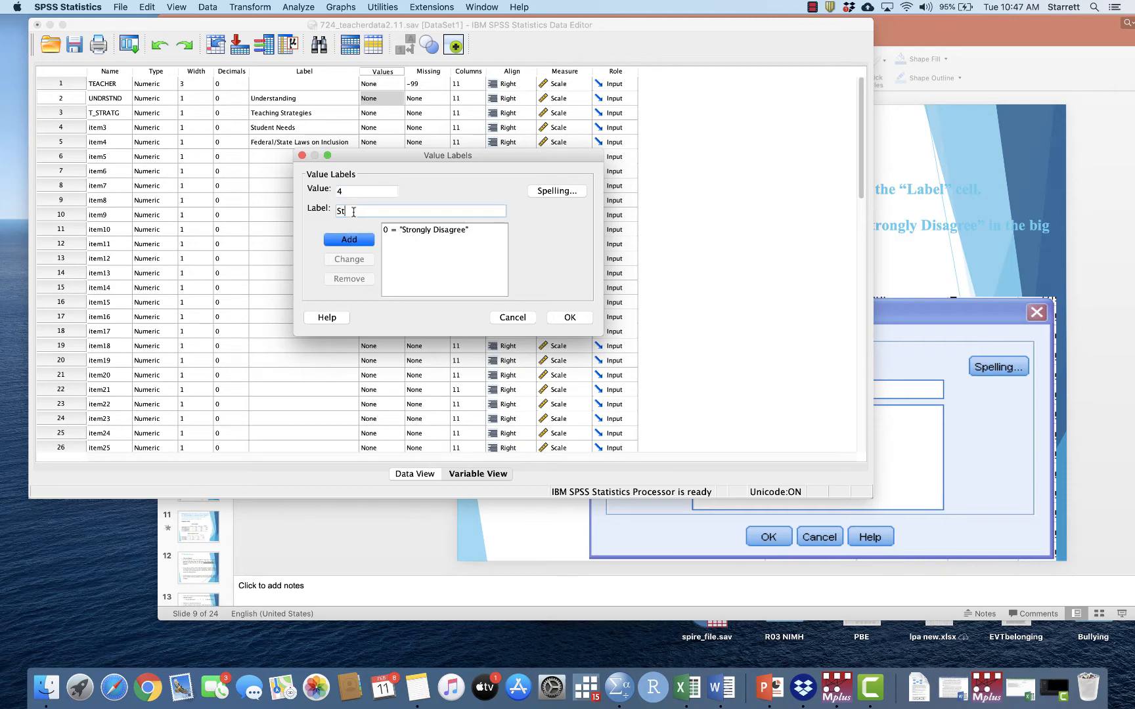
type("rongly Agree")
left_click(354, 240)
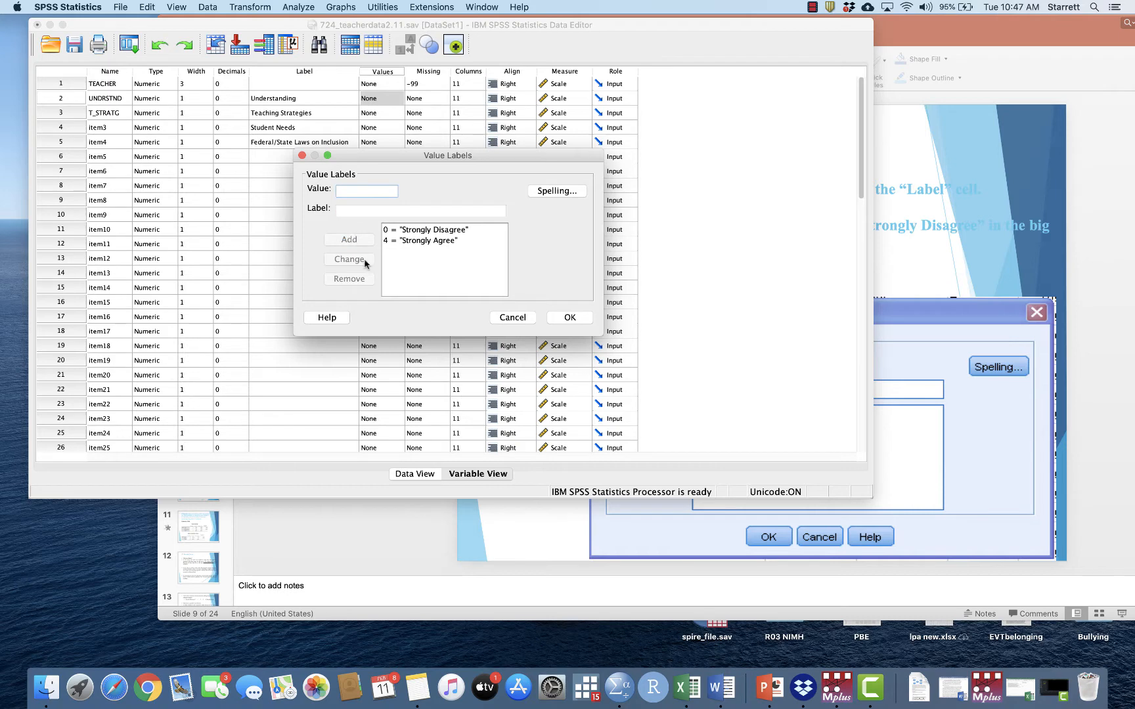
left_click(569, 317)
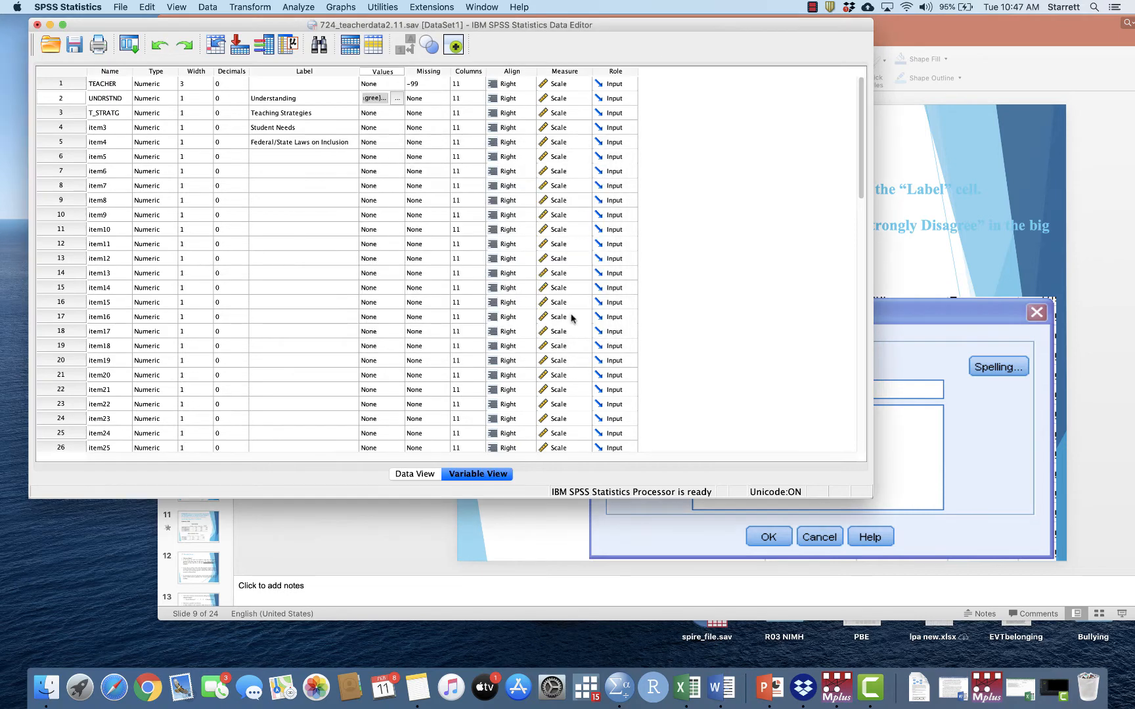
Widen the Values column in the variable list to fit the text of the UNDRSTND value labels.
left_click(402, 72)
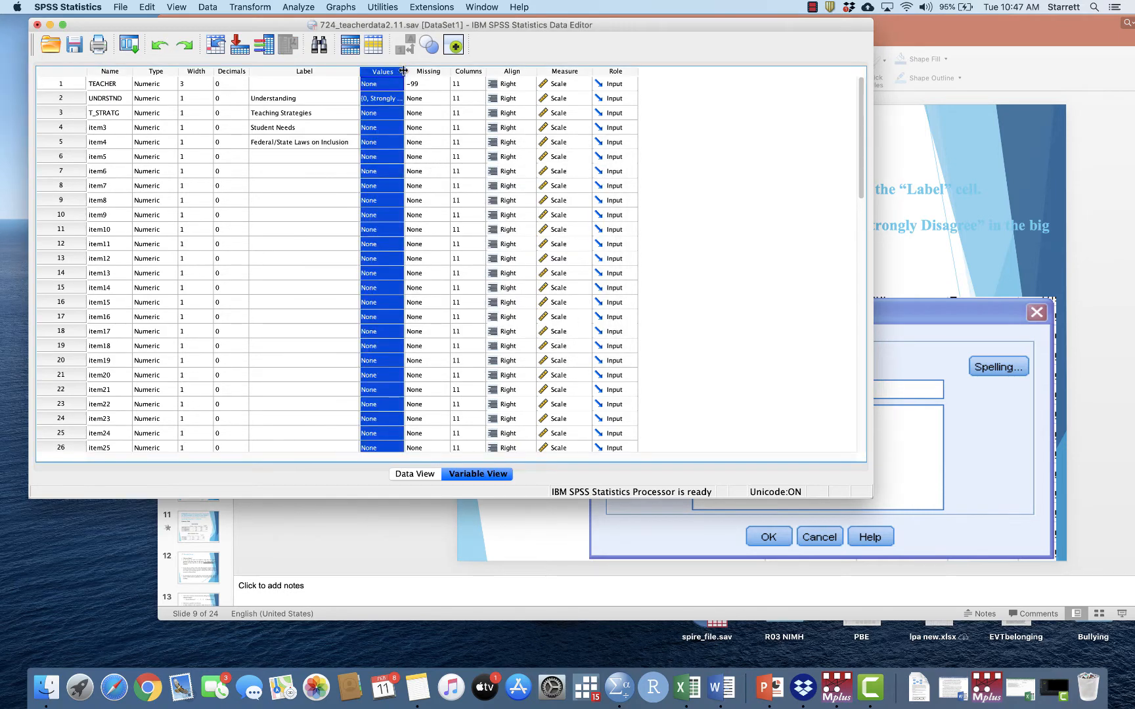
left_click_drag(404, 72, 511, 71)
left_click(411, 156)
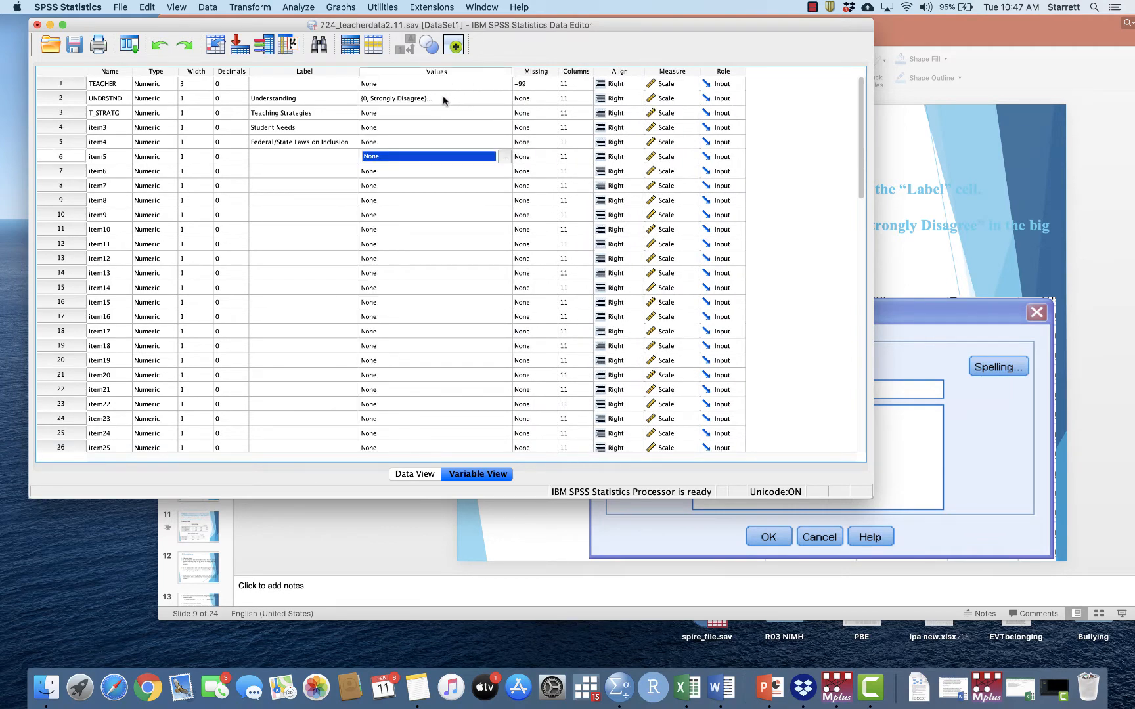
Read PowerPoint slide 10 on copying the values to T_STRATG through item31, and return to SPSS.
left_click(930, 41)
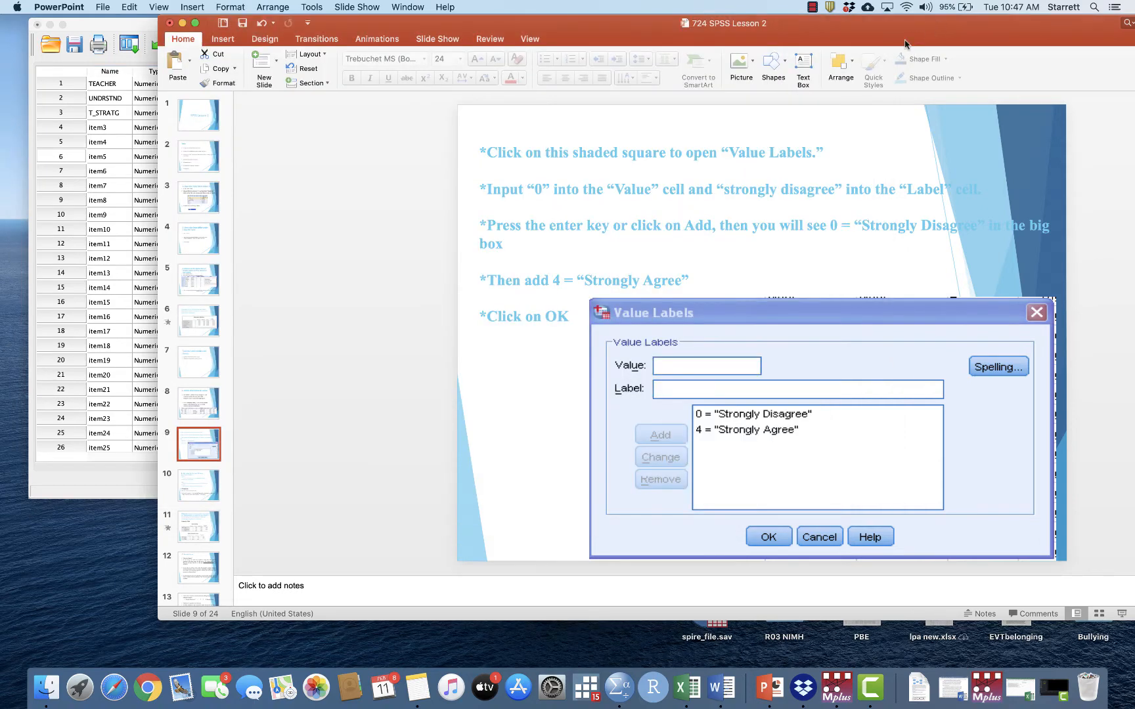
left_click(203, 490)
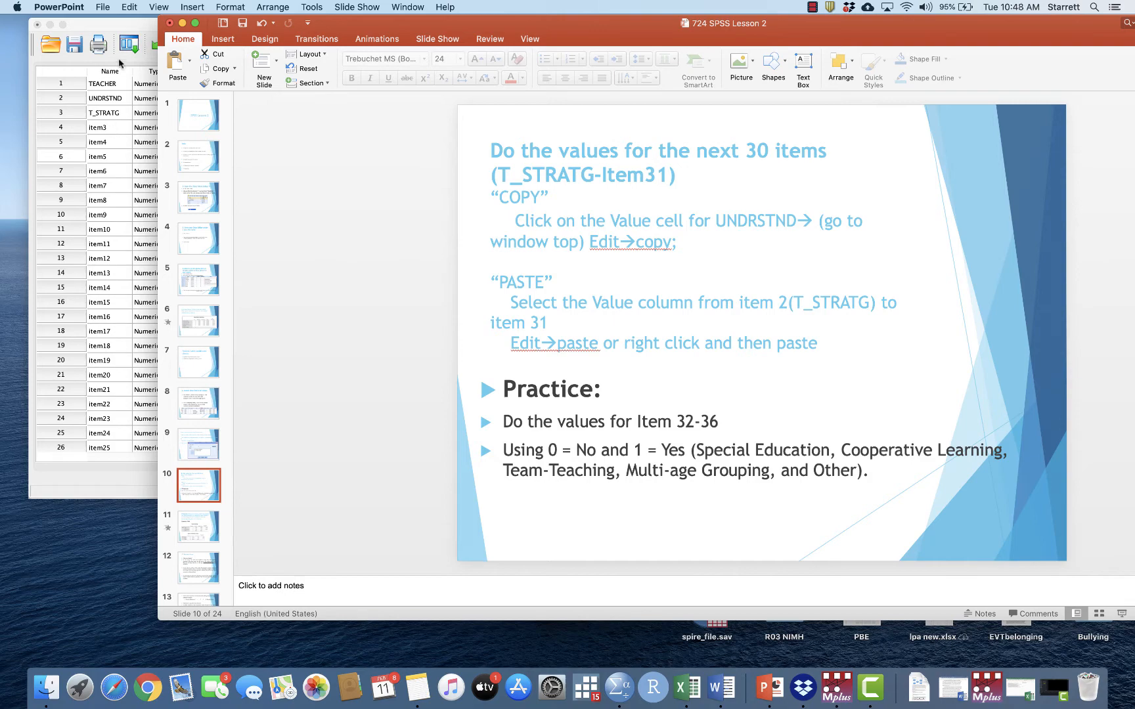
left_click(146, 29)
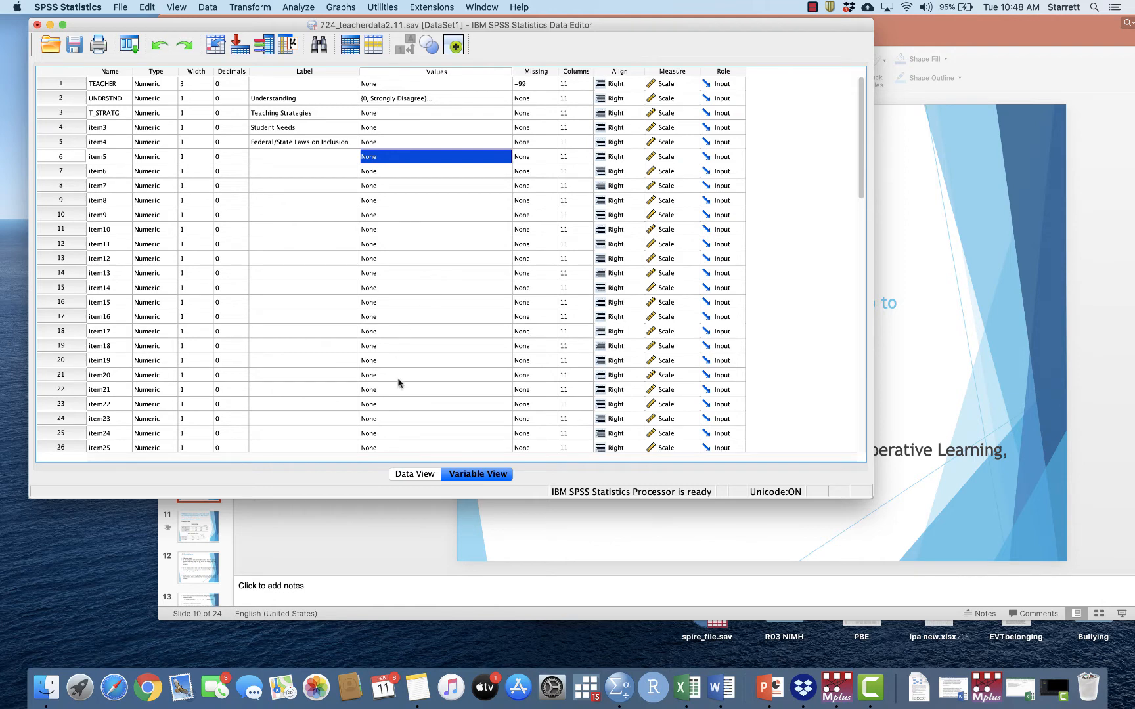
Review the value labels defined for UNDRSTND and copy its Values cell.
left_click(441, 100)
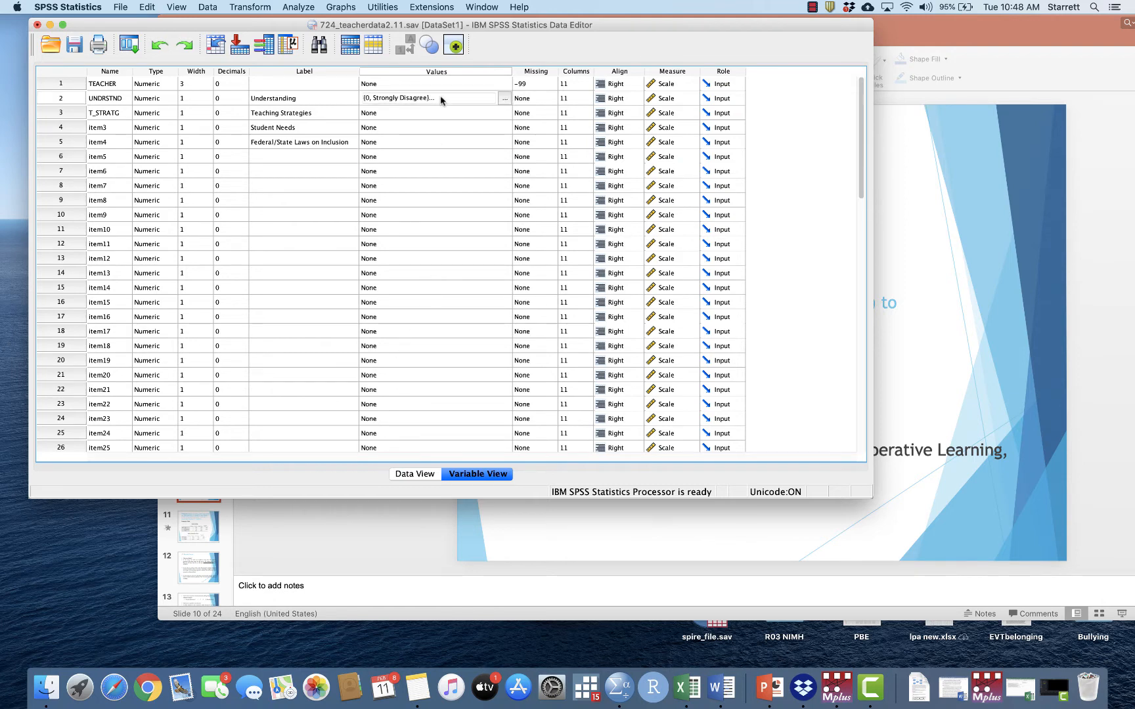
left_click(504, 99)
left_click(307, 169)
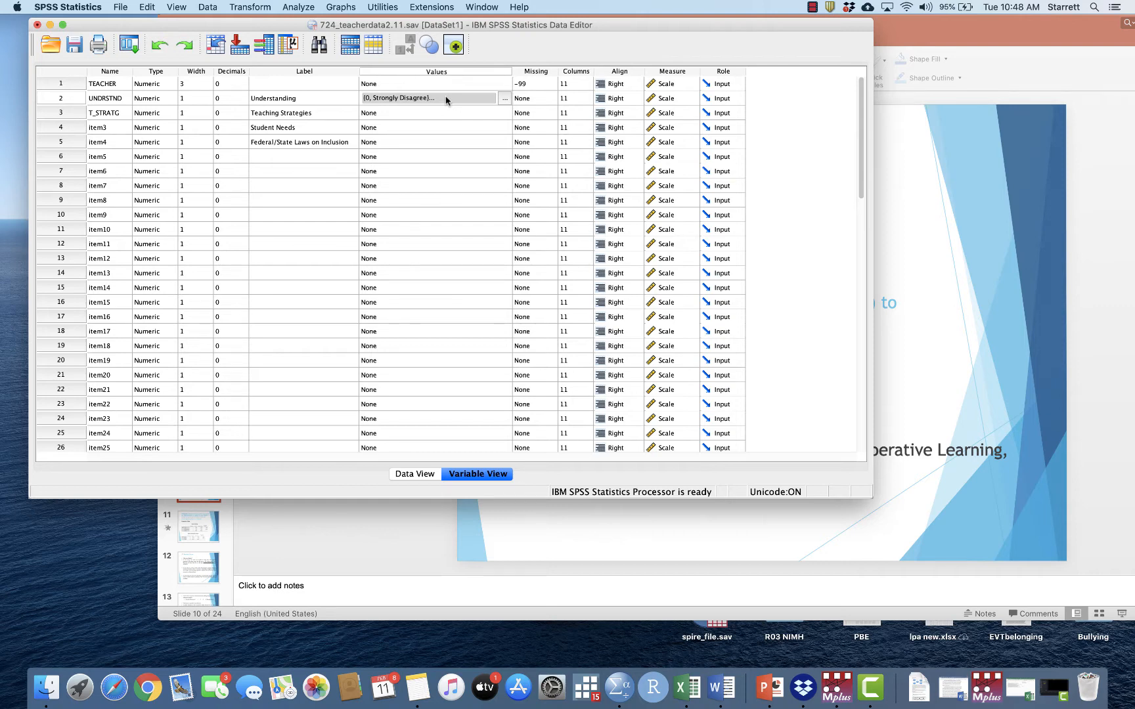
left_click(149, 8)
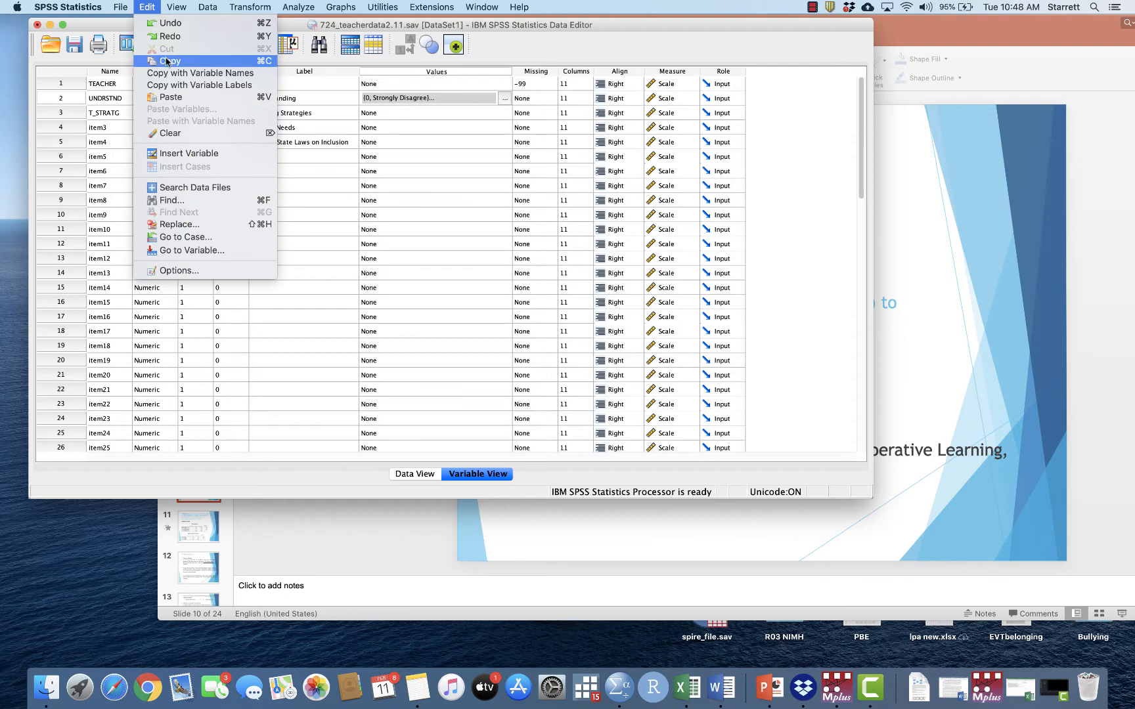
left_click(439, 102)
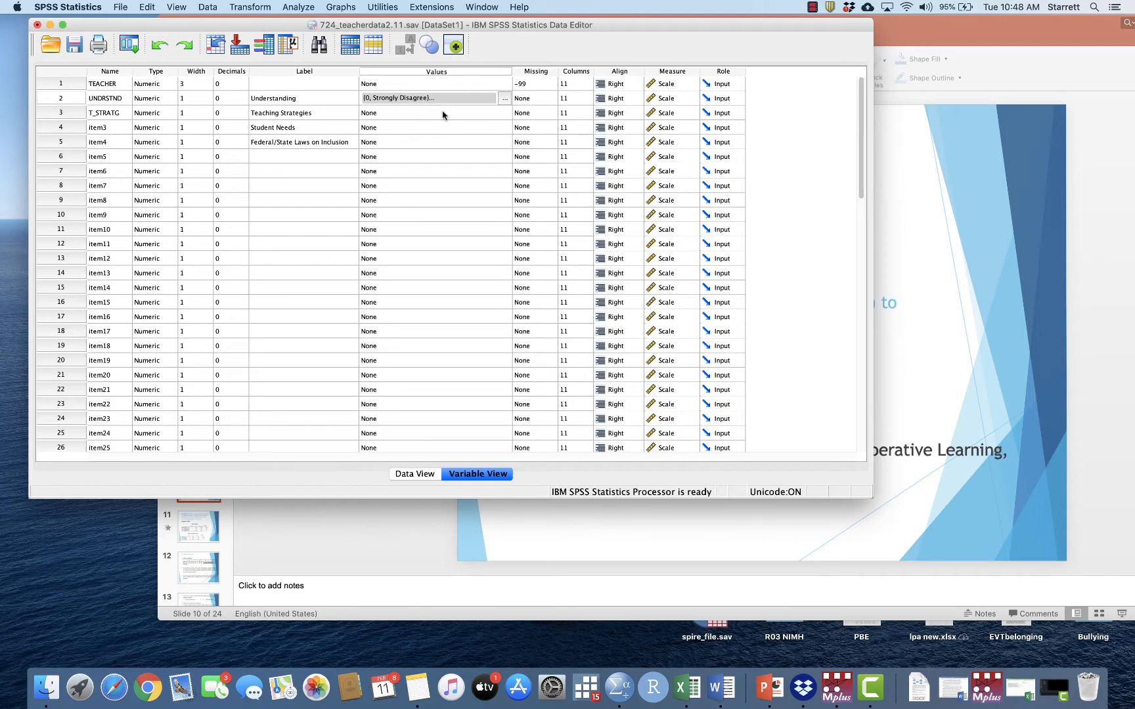
Paste the copied UNDRSTND value labels into the Values cells of T_STRATG through item31.
left_click_drag(442, 115, 439, 243)
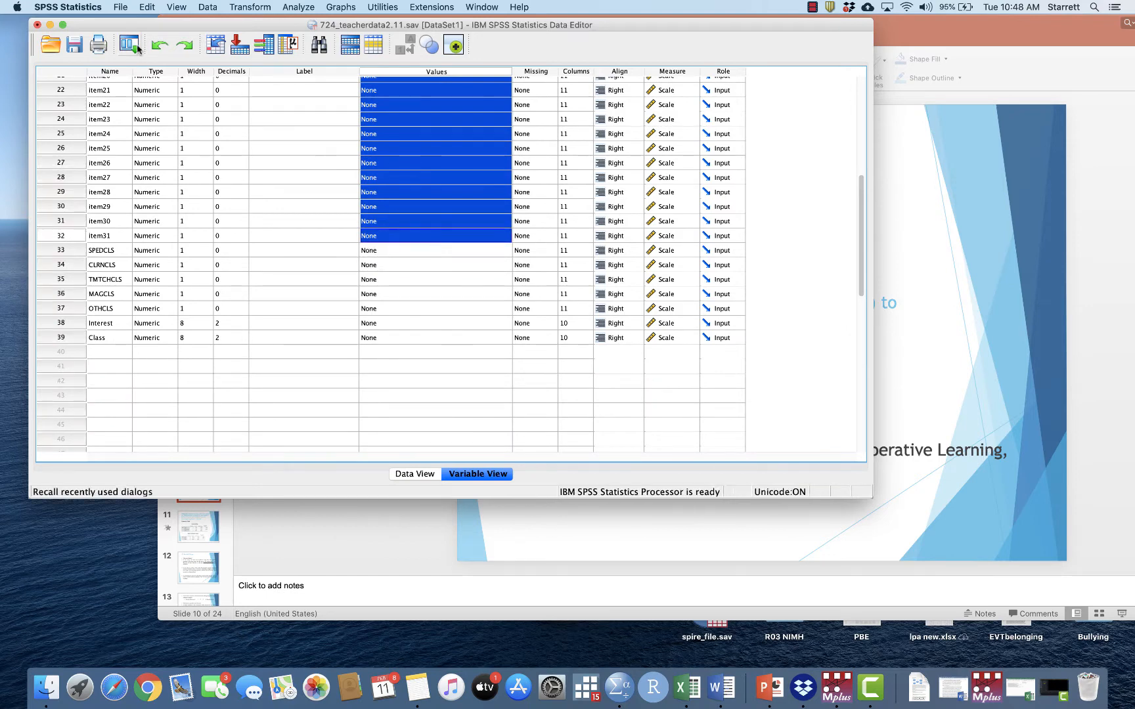
left_click(147, 7)
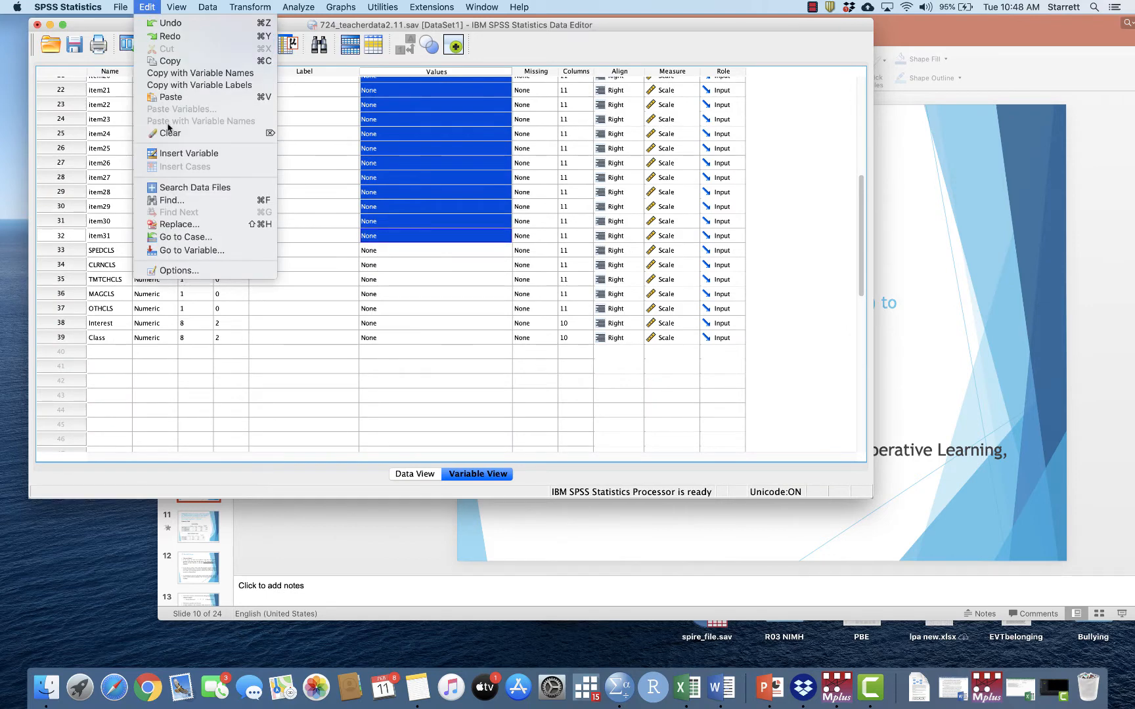
left_click(172, 98)
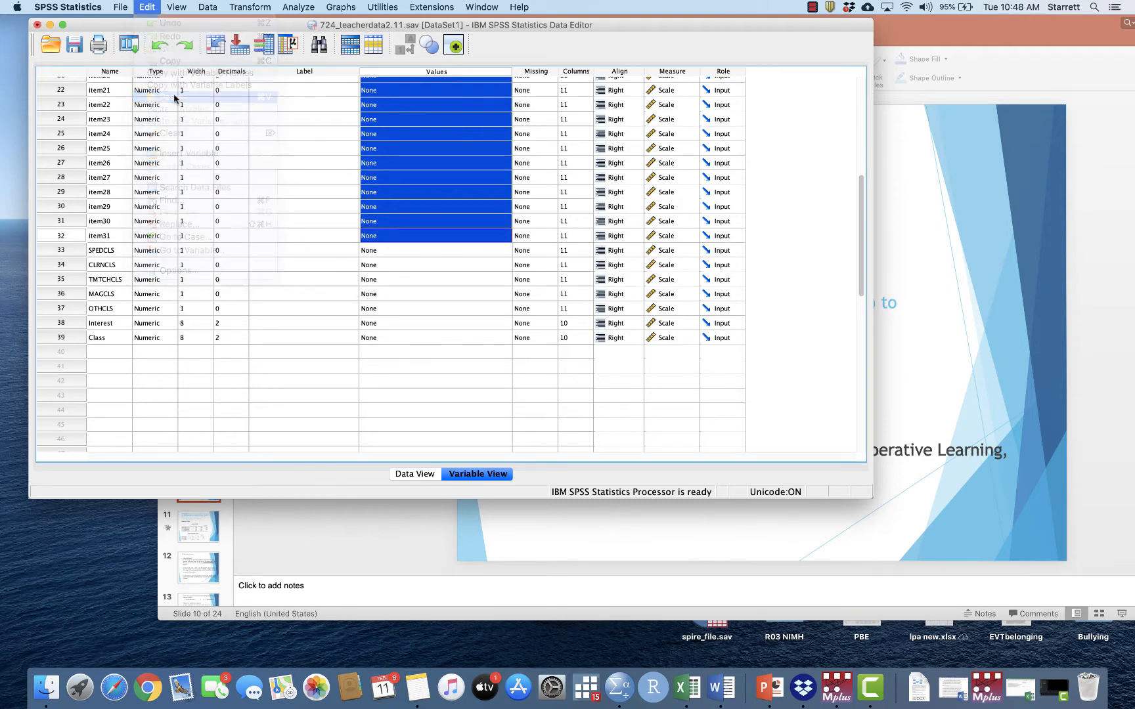
scroll(450, 274, "up", 10)
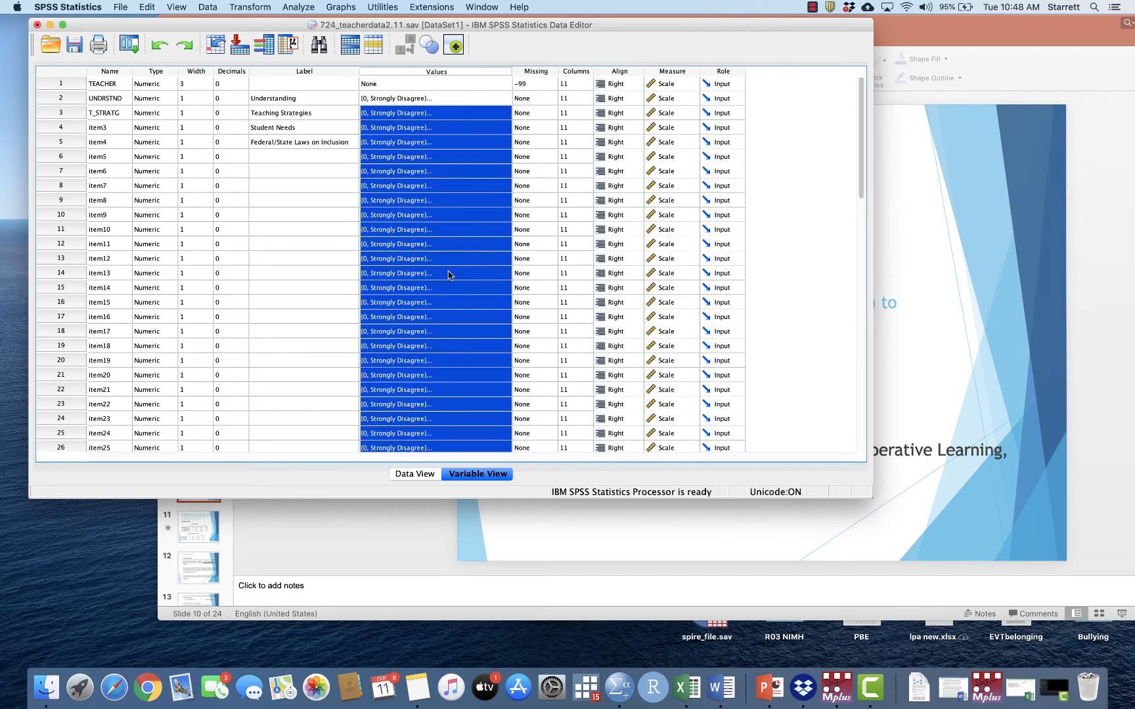
Read the practice task for items 32-36 on PowerPoint slide 10 and locate SPEDCLS in the SPSS variable list.
left_click(985, 29)
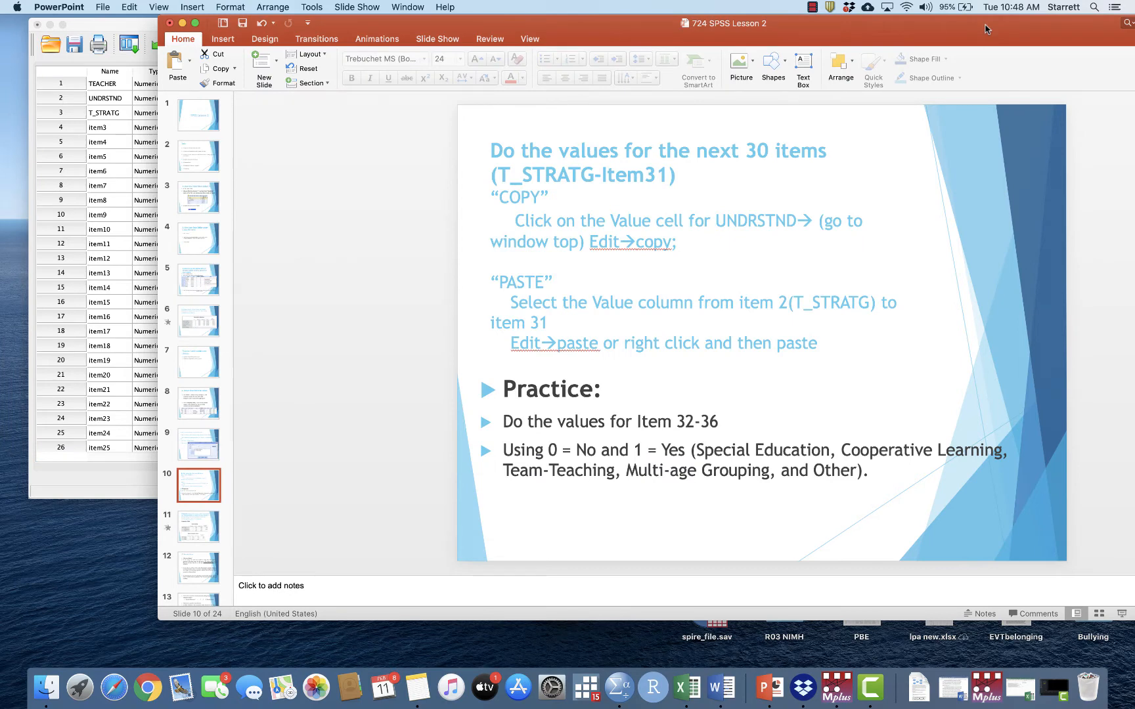
left_click(854, 403)
scroll(853, 407, "down", 1)
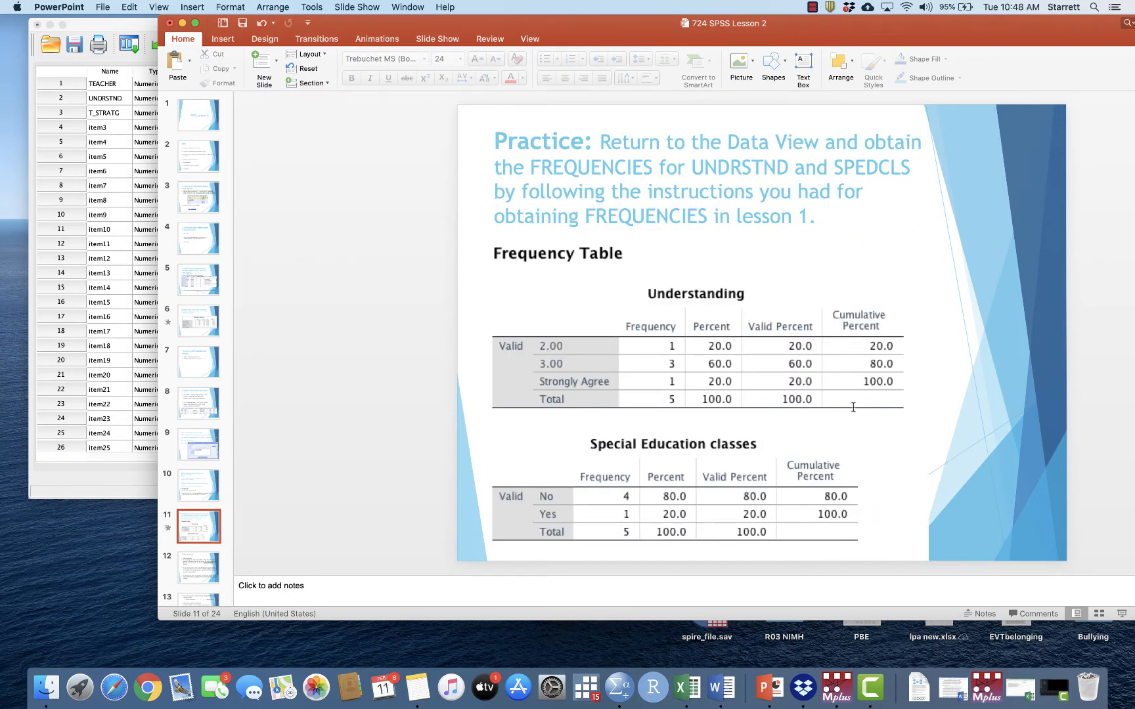
scroll(853, 407, "up", 1)
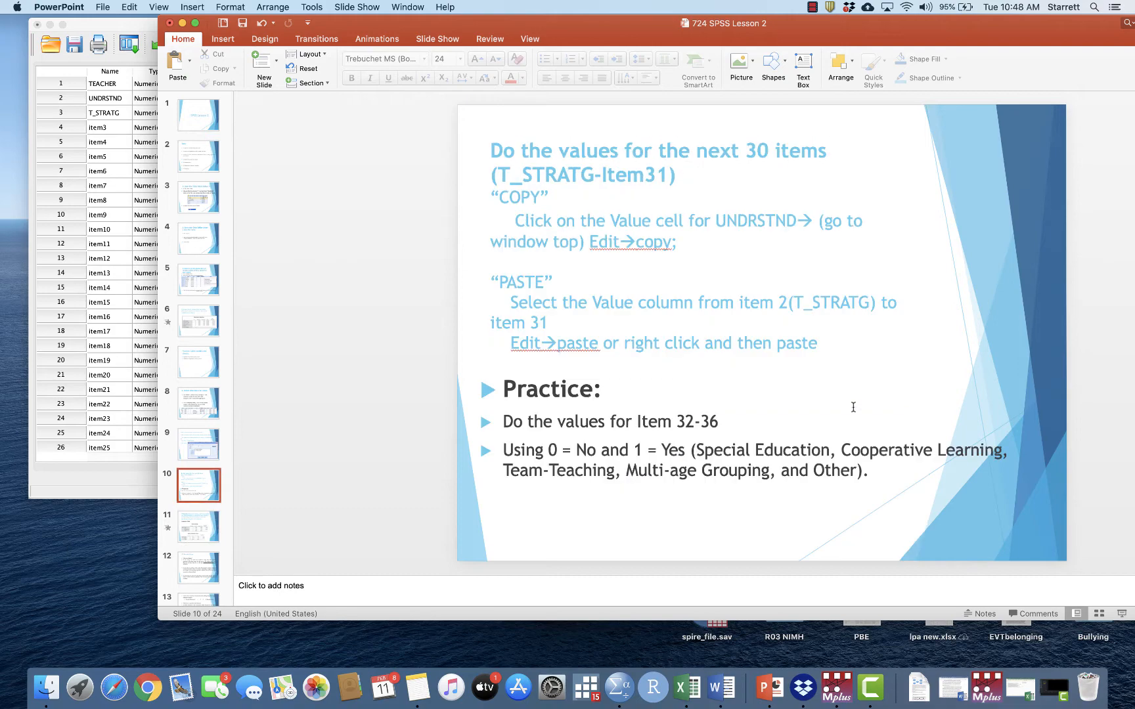
left_click(118, 469)
scroll(339, 374, "down", 3)
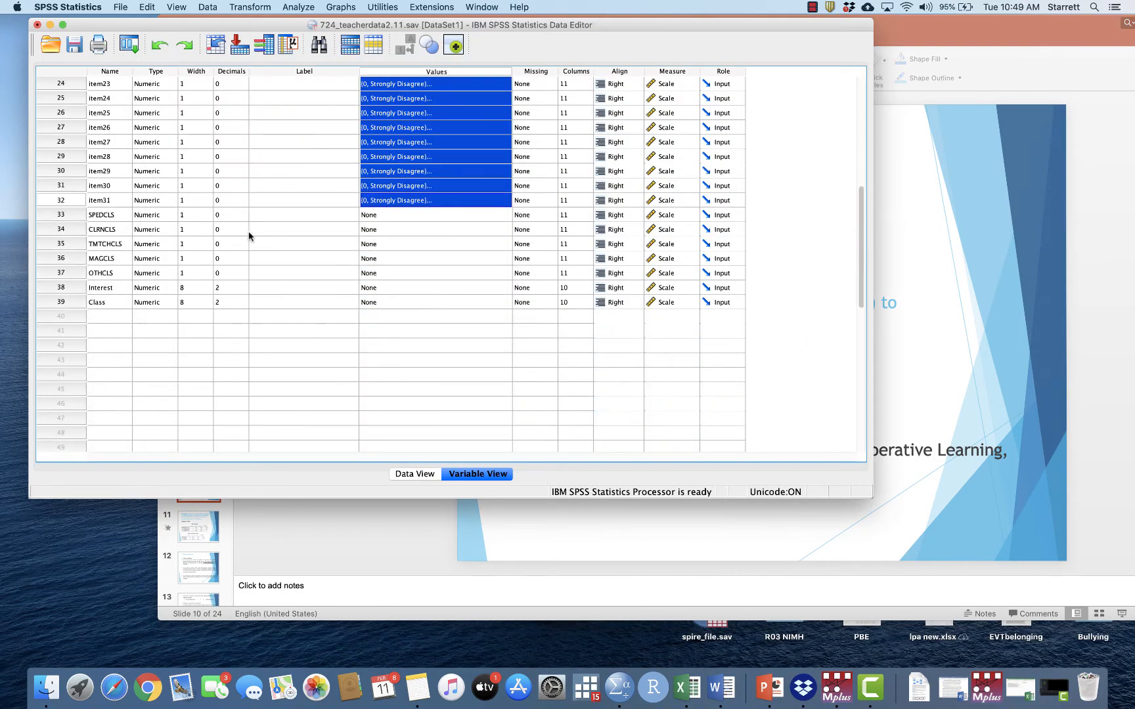
left_click(73, 215)
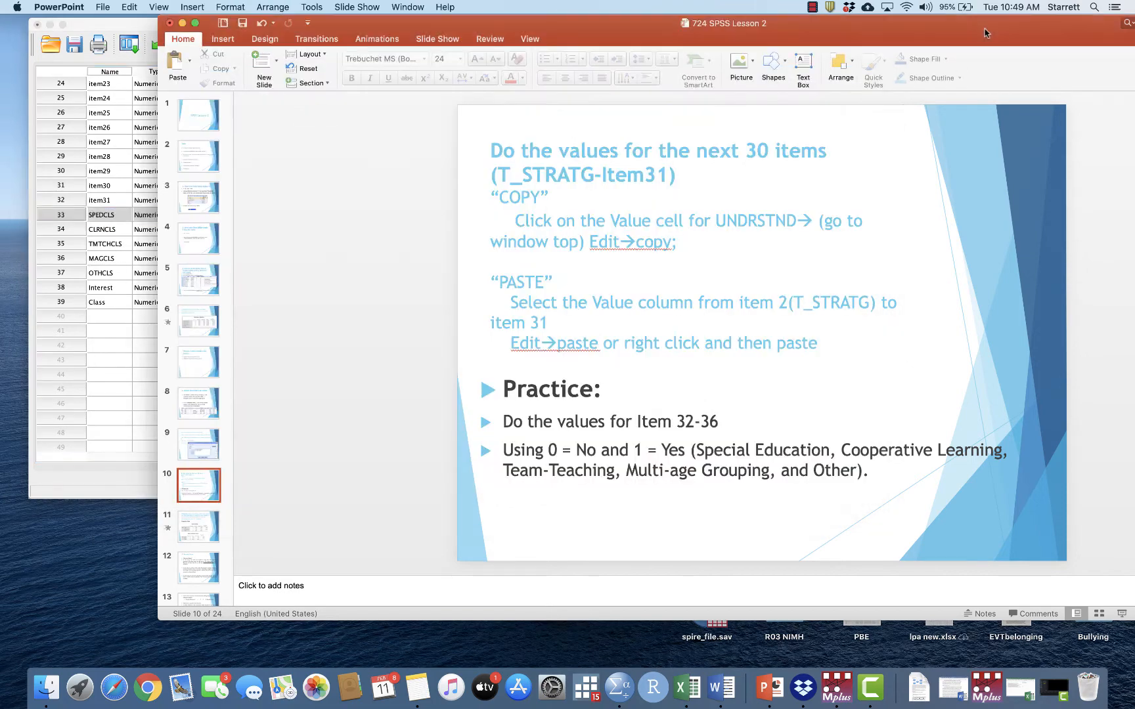
left_click(987, 28)
left_click(135, 482)
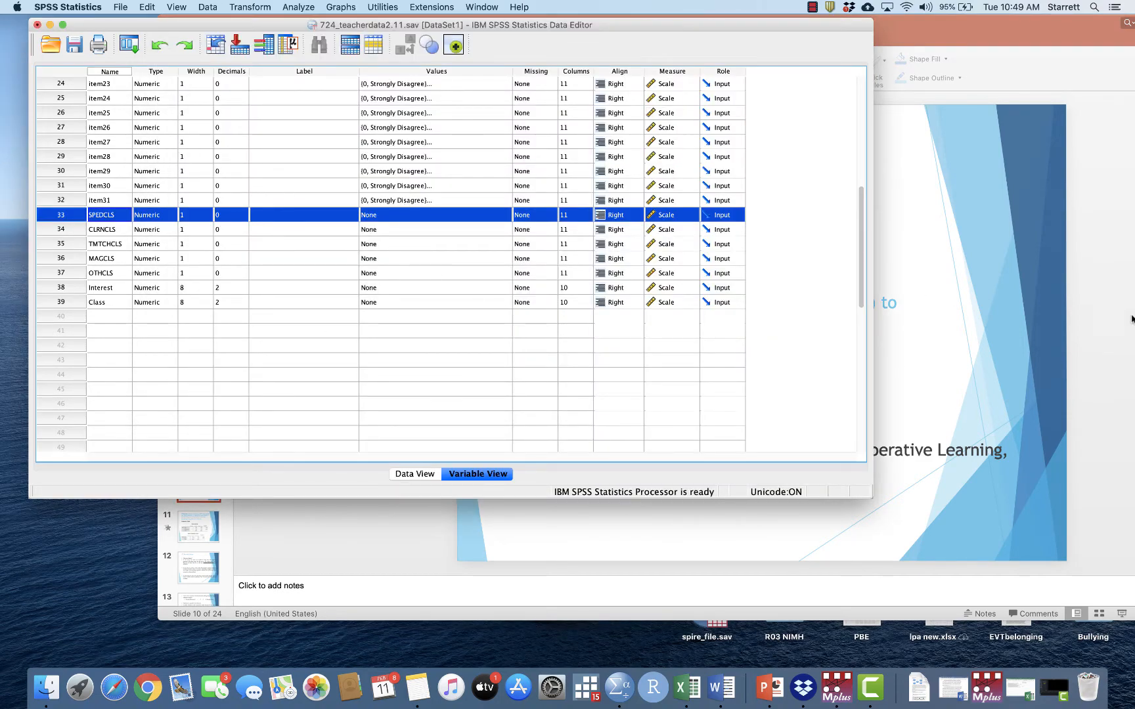
Read the frequencies practice for UNDRSTND and SPEDCLS on PowerPoint slide 11, and return to SPSS.
left_click(1005, 351)
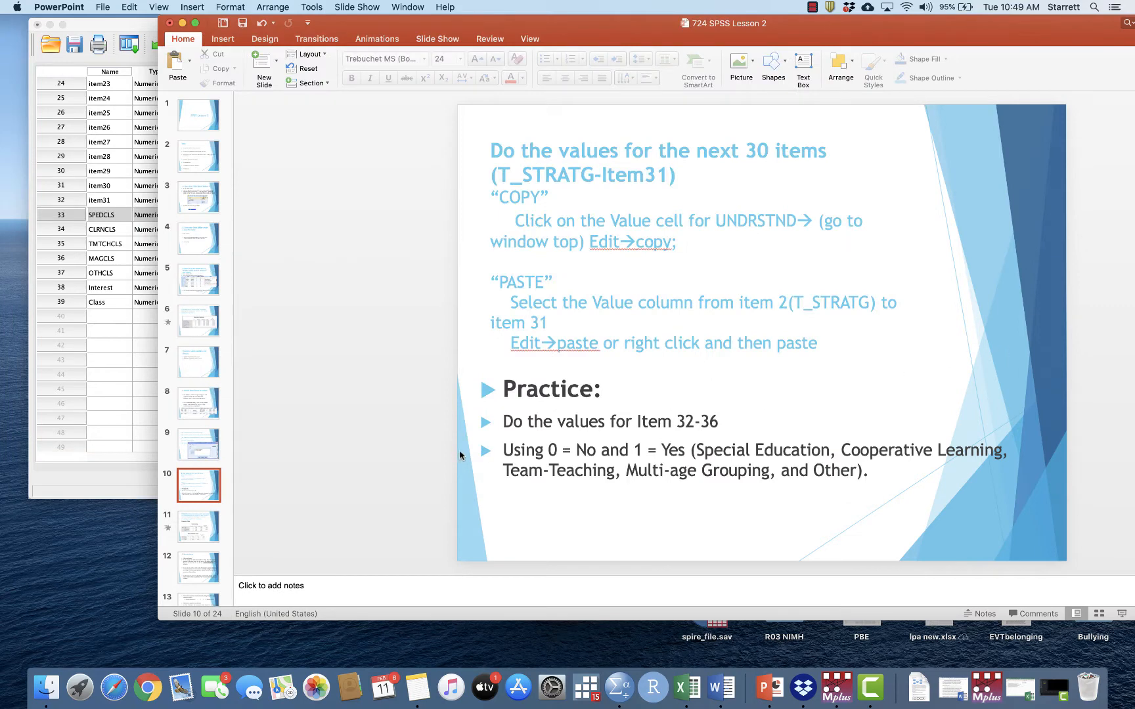
left_click(203, 535)
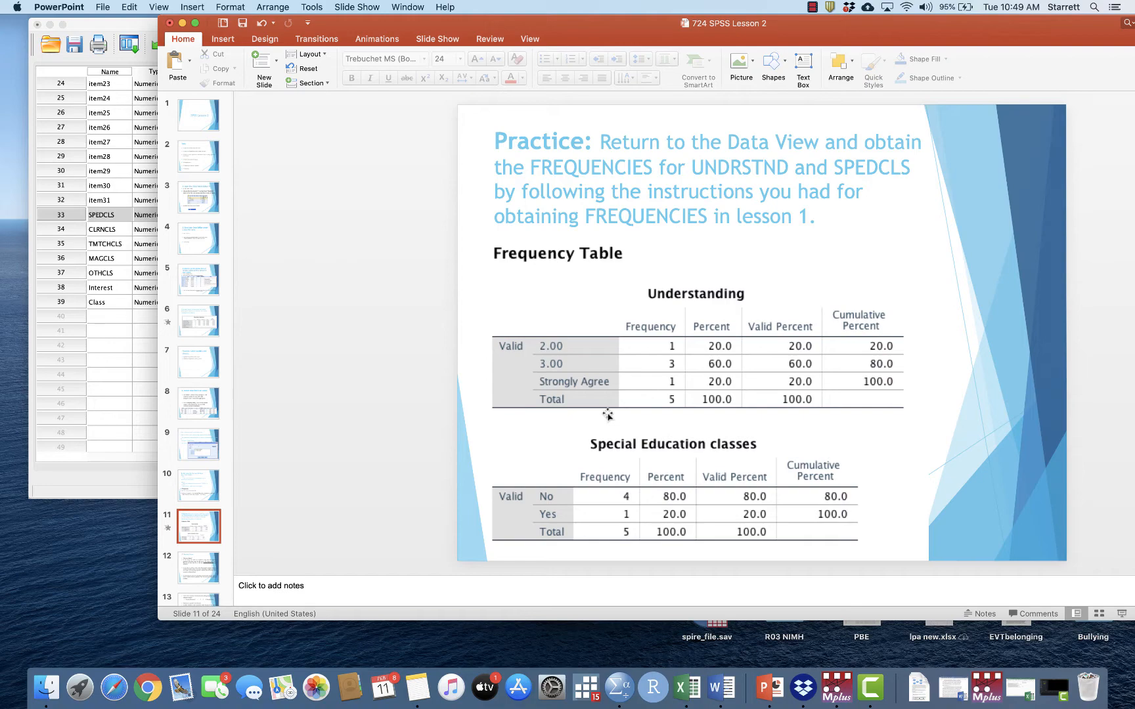
left_click(129, 483)
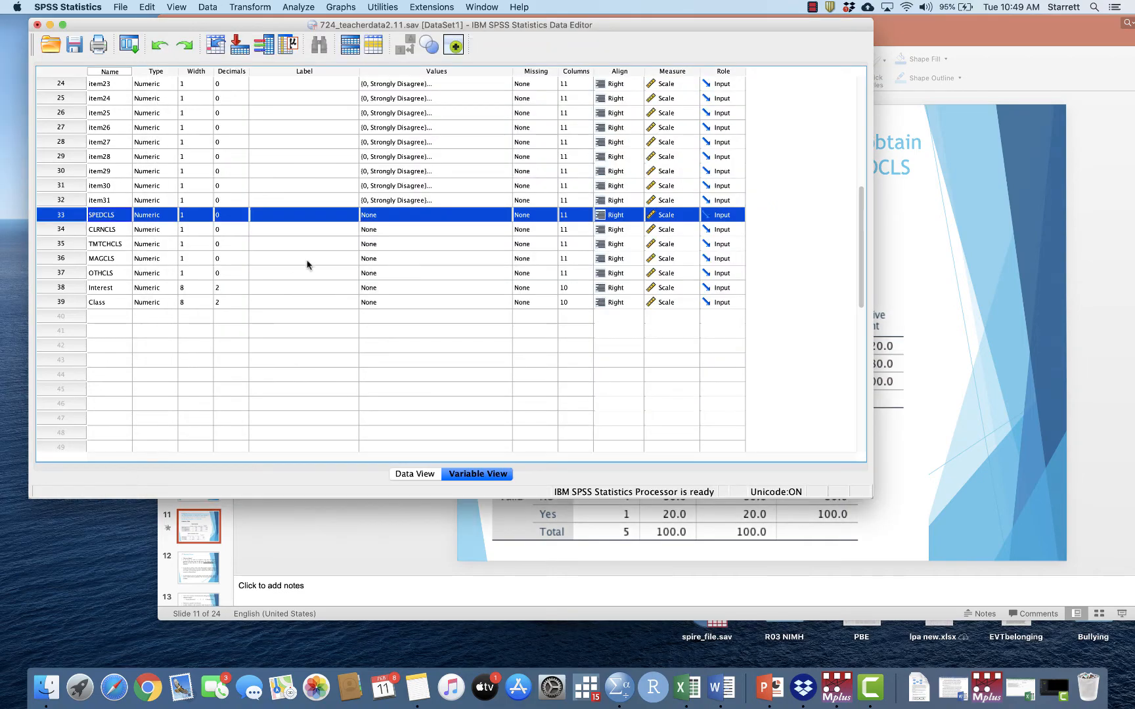
Define the value labels 0 = "No" and 1 = "Yes" for SPEDCLS and accept them.
left_click(507, 217)
left_click(511, 219)
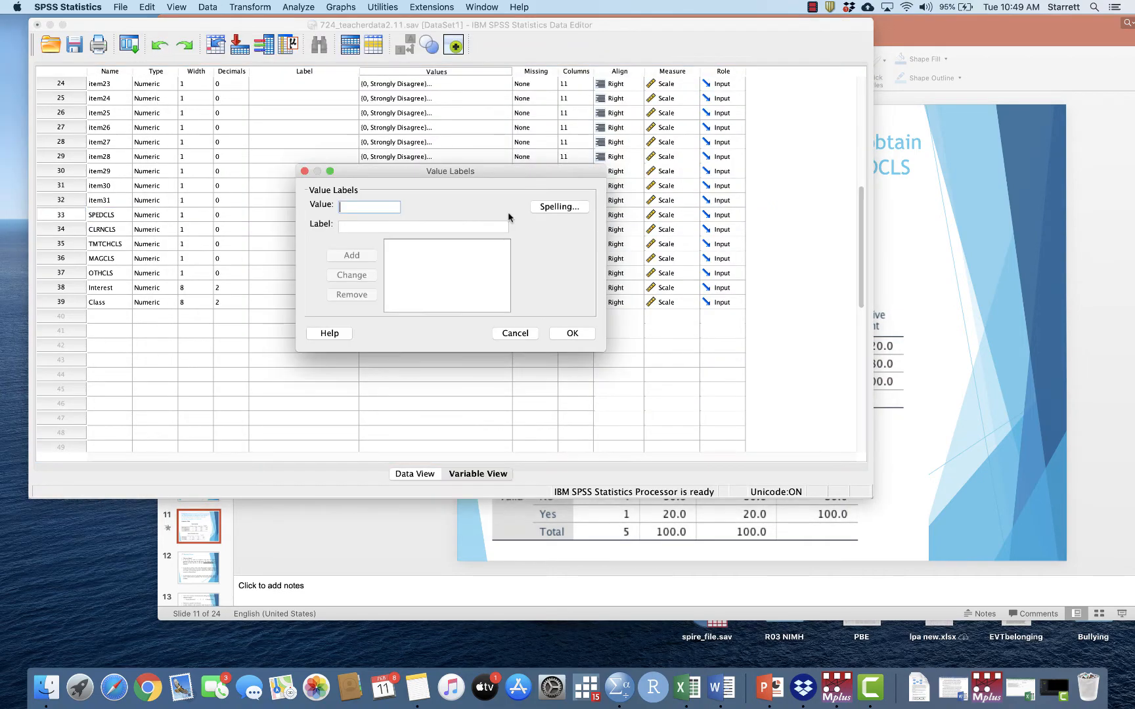
type("0")
left_click(369, 227)
type("No")
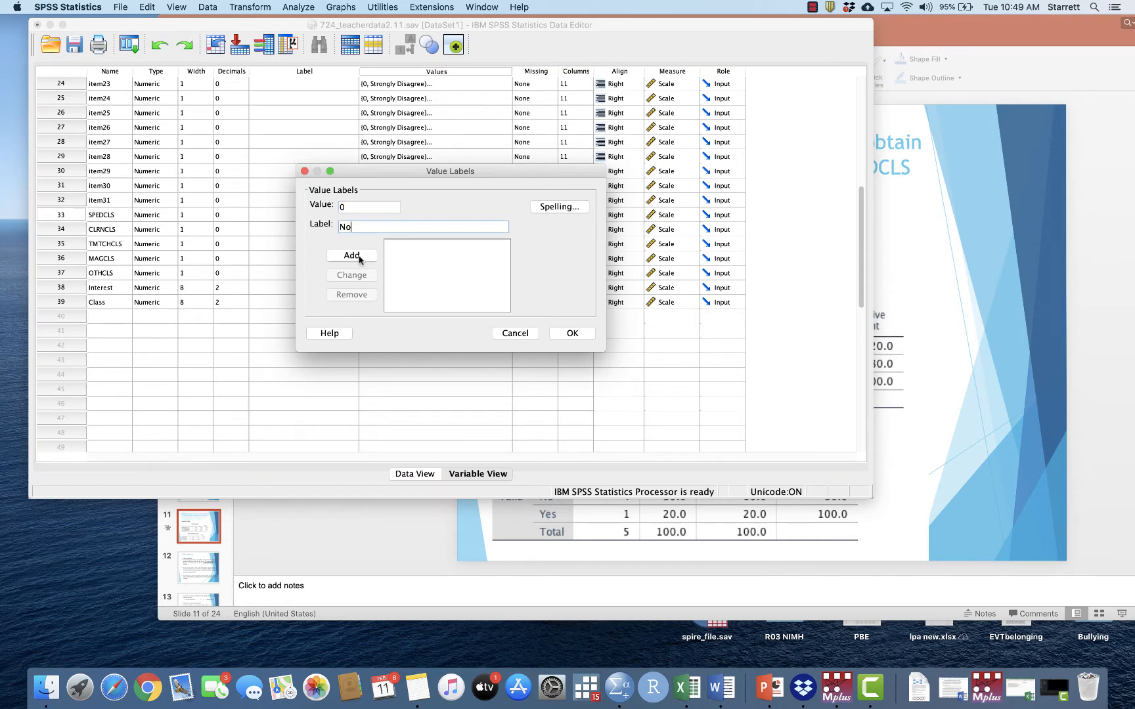
left_click(353, 256)
left_click(360, 228)
type("Yes")
key("Return")
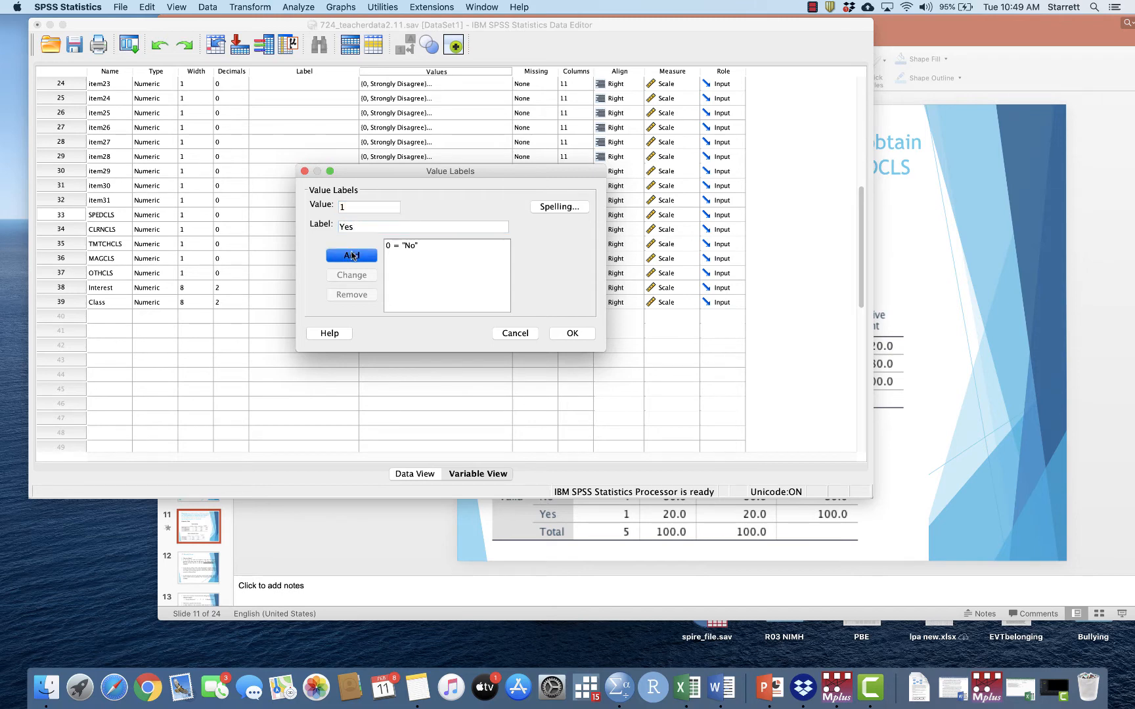
left_click(572, 334)
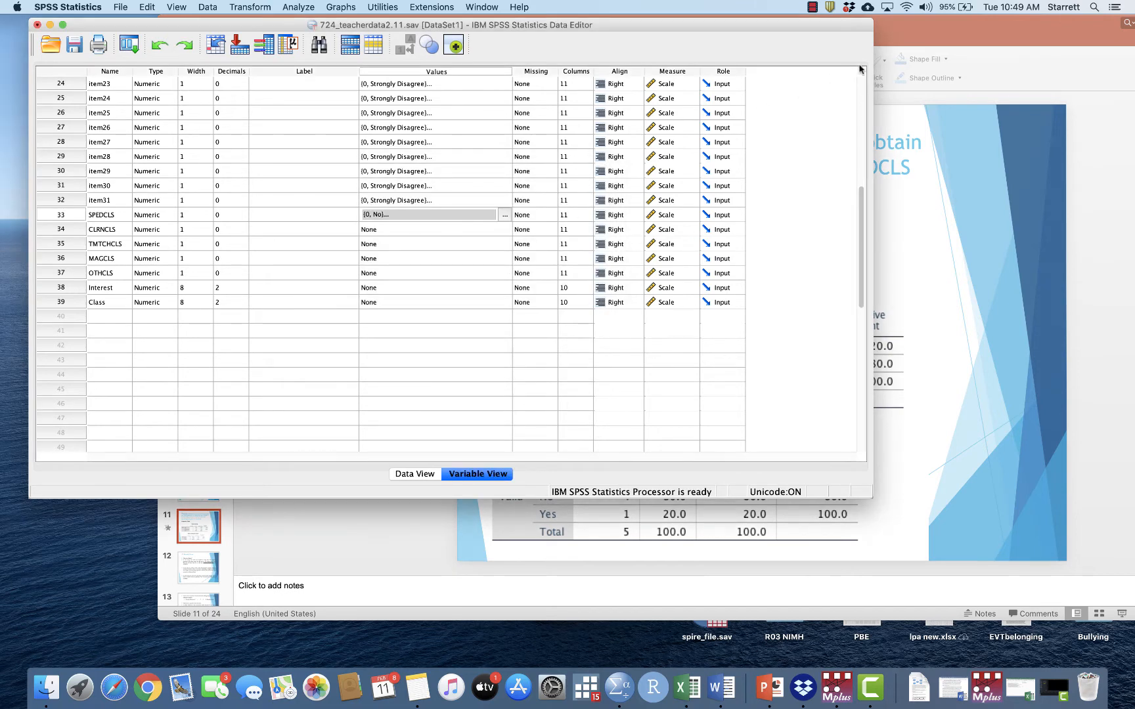
Recheck PowerPoint slide 11, and set up an SPSS Frequencies analysis with Understanding and SPEDCLS as variables.
left_click(1001, 29)
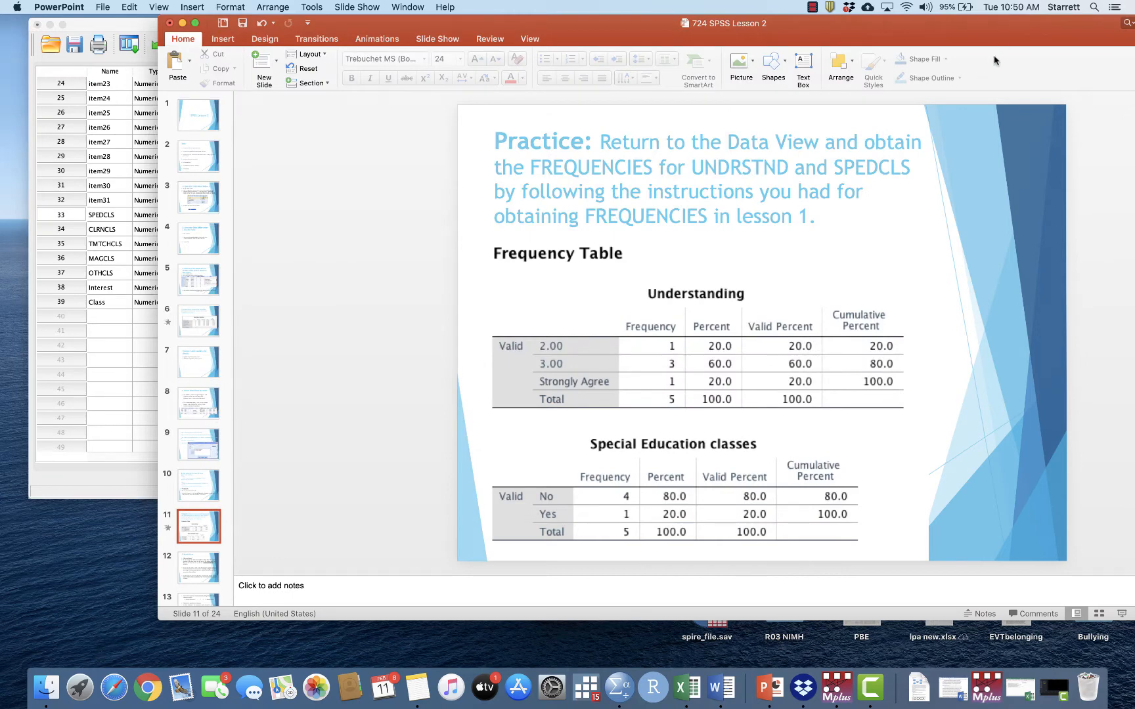
left_click(132, 26)
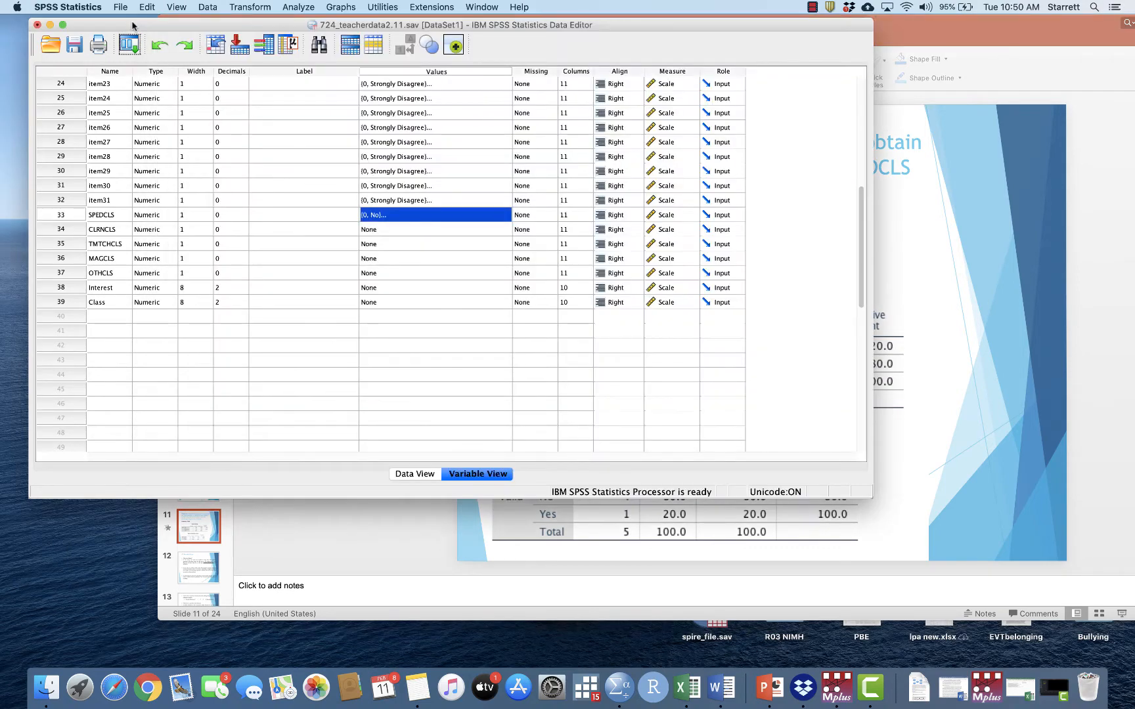
left_click(299, 7)
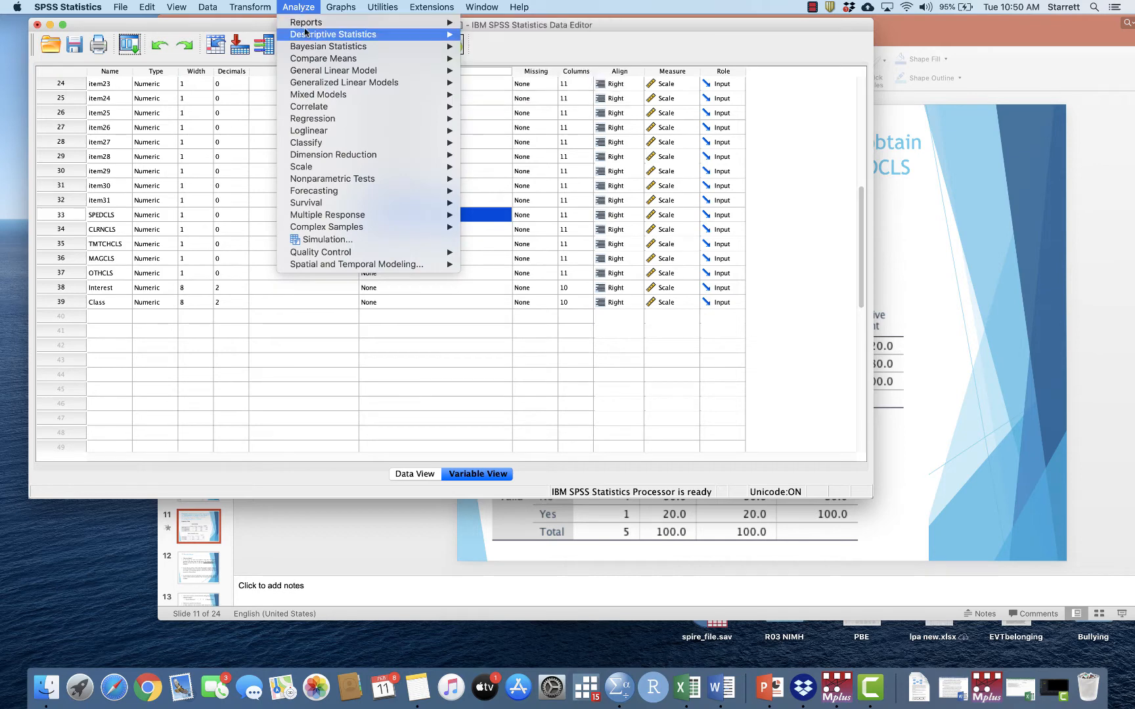
mouse_move(306, 38)
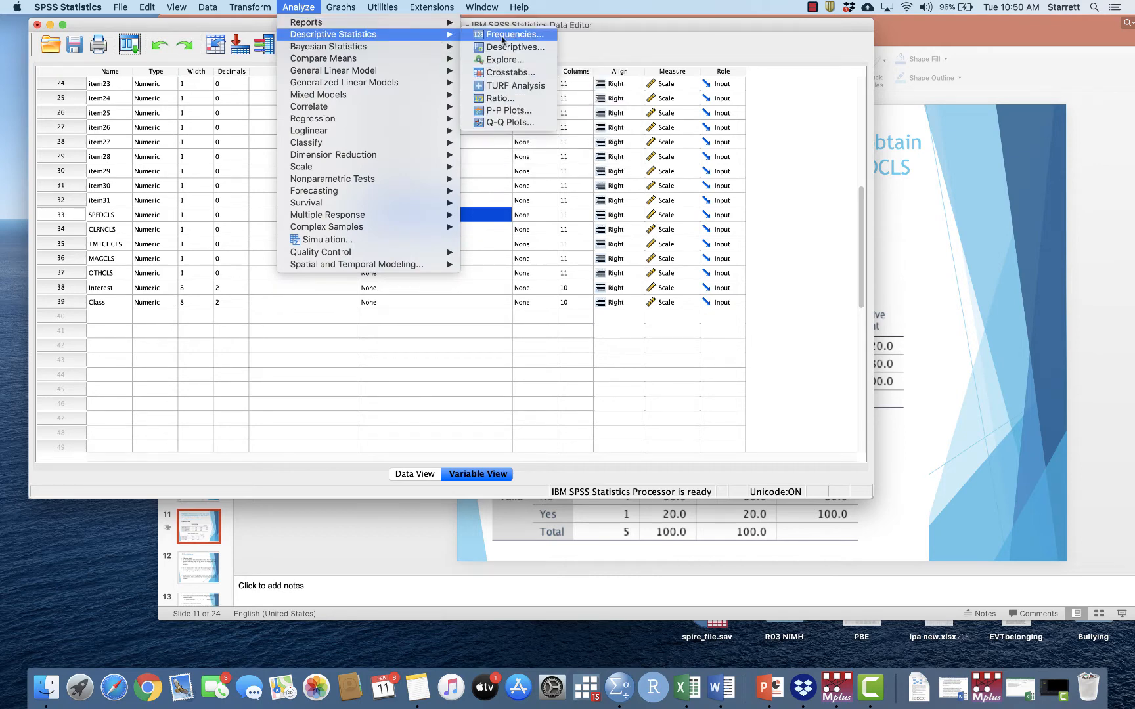
left_click(503, 36)
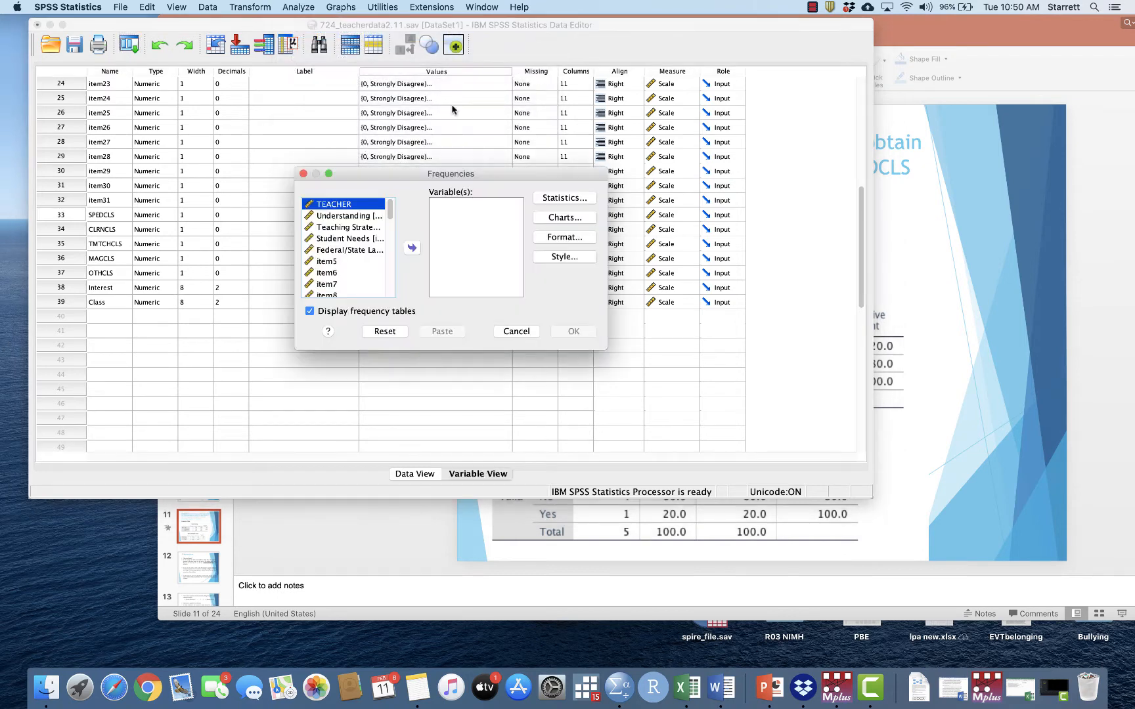
left_click(366, 216)
left_click(412, 248)
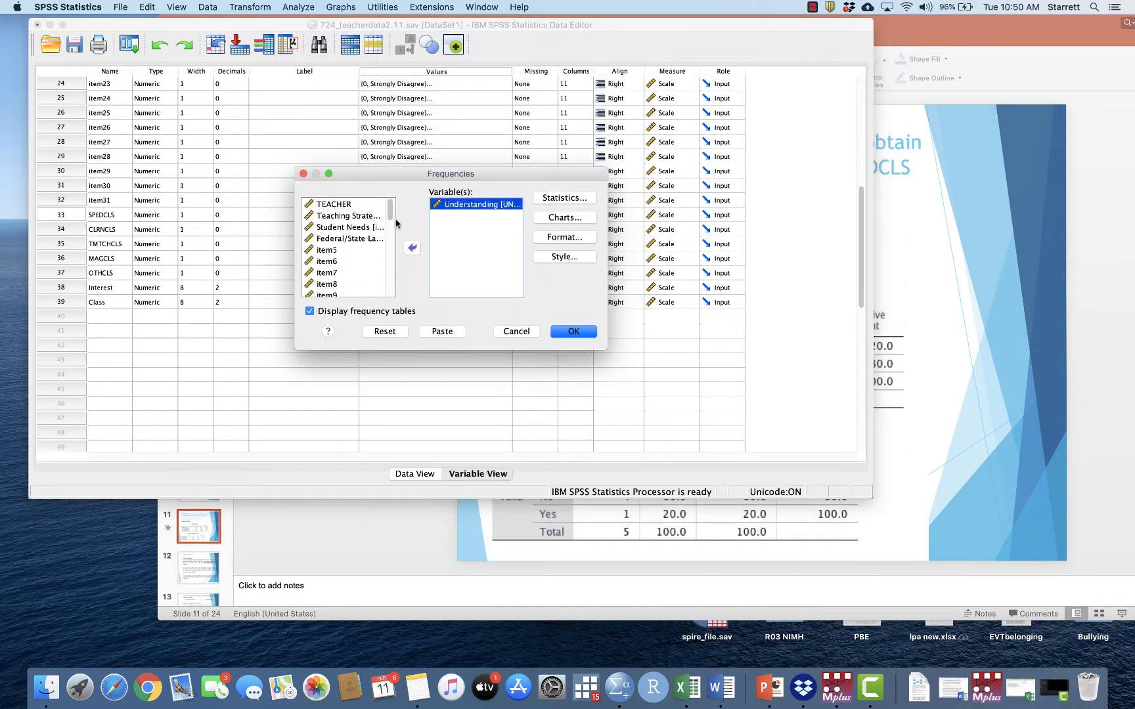
left_click_drag(390, 214, 387, 279)
scroll(386, 280, "down", 2)
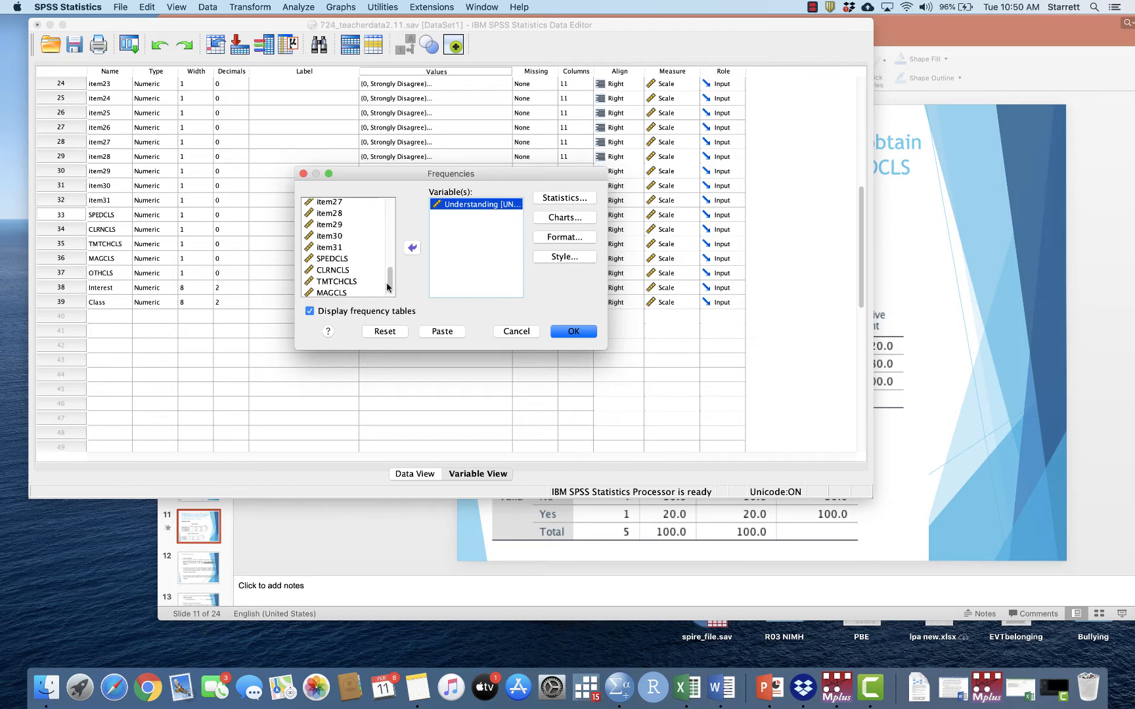
left_click(342, 256)
left_click(412, 248)
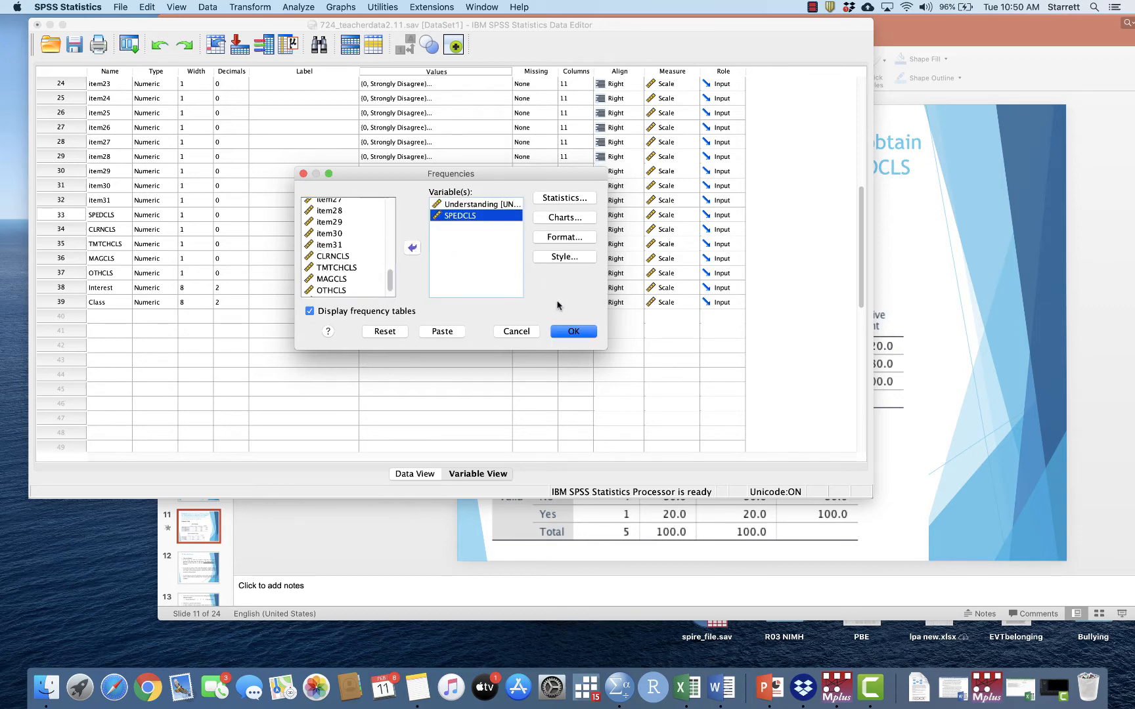
Look over the optional Frequencies statistics, leave without selecting any, and run the analysis.
left_click(576, 196)
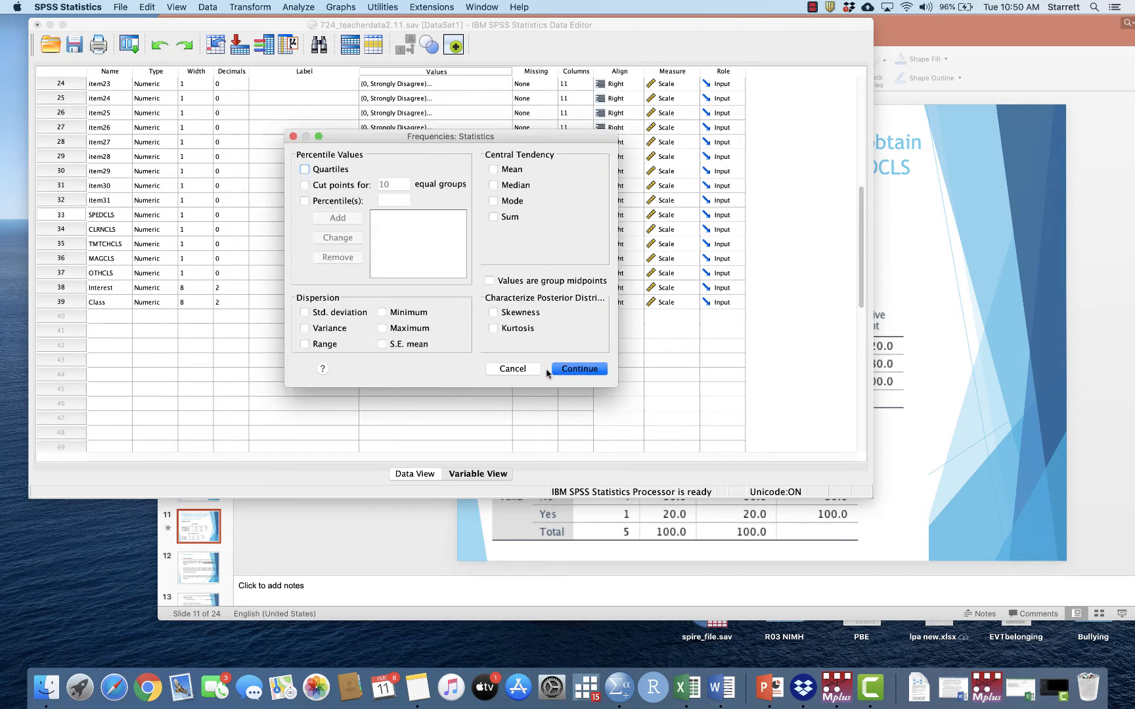
left_click(520, 369)
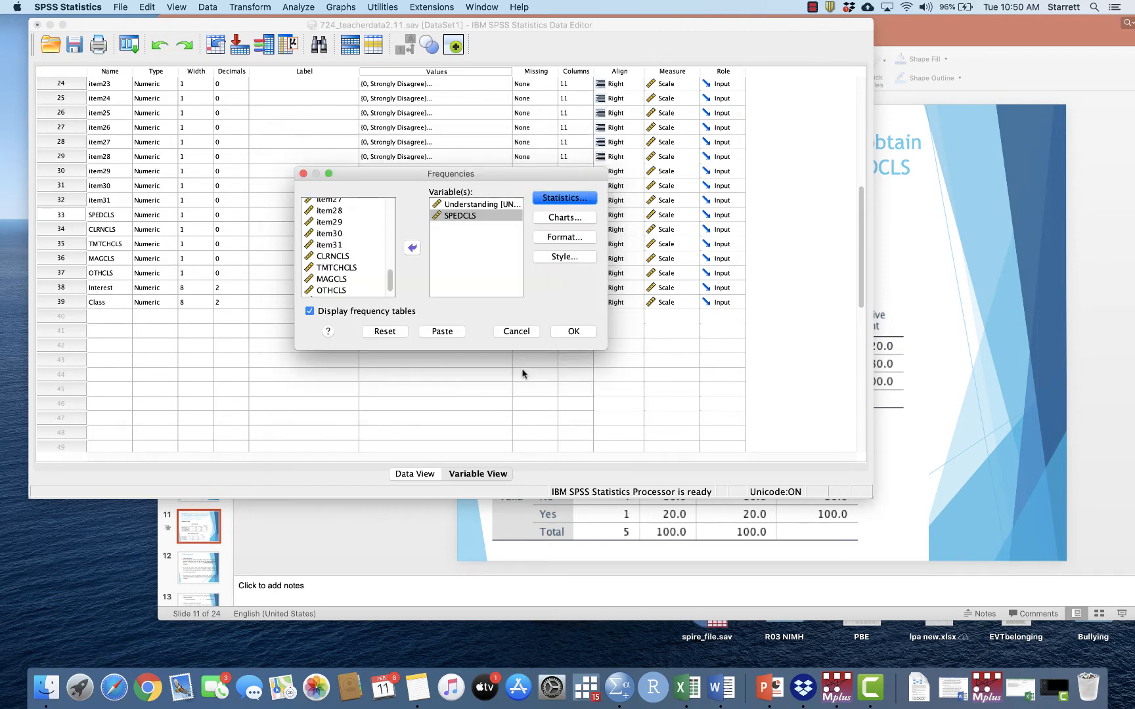
left_click(582, 336)
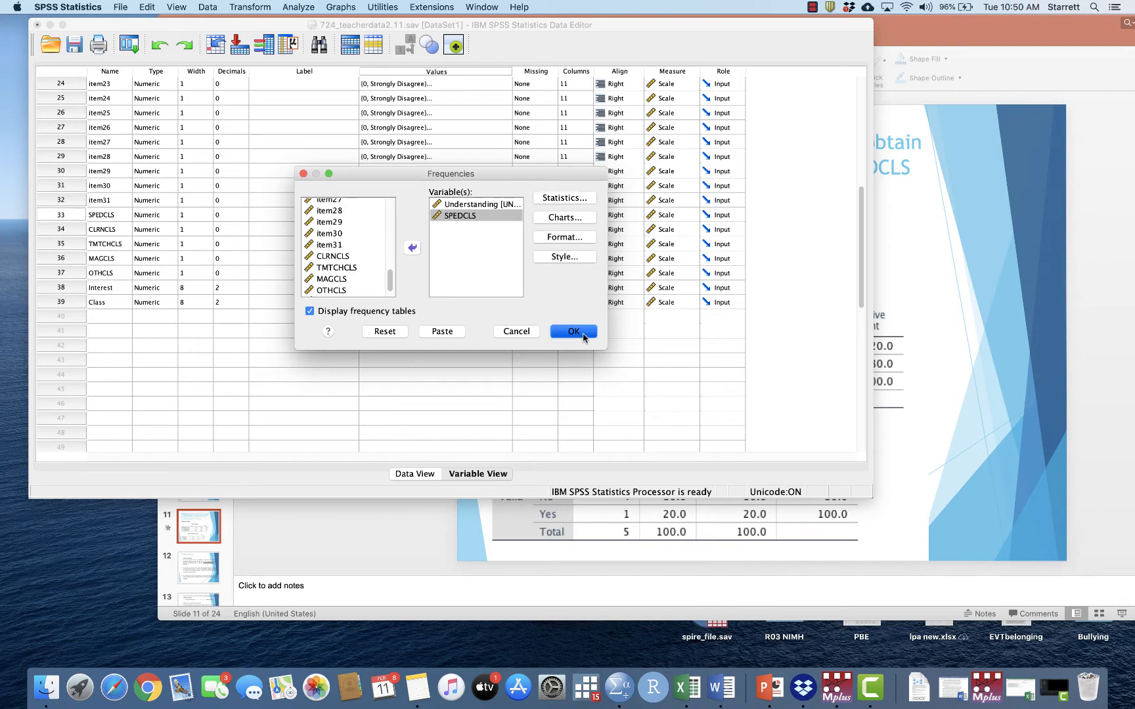
Examine the Understanding and SPEDCLS frequency tables in the output and switch back to PowerPoint.
scroll(632, 330, "down", 3)
scroll(632, 331, "down", 1)
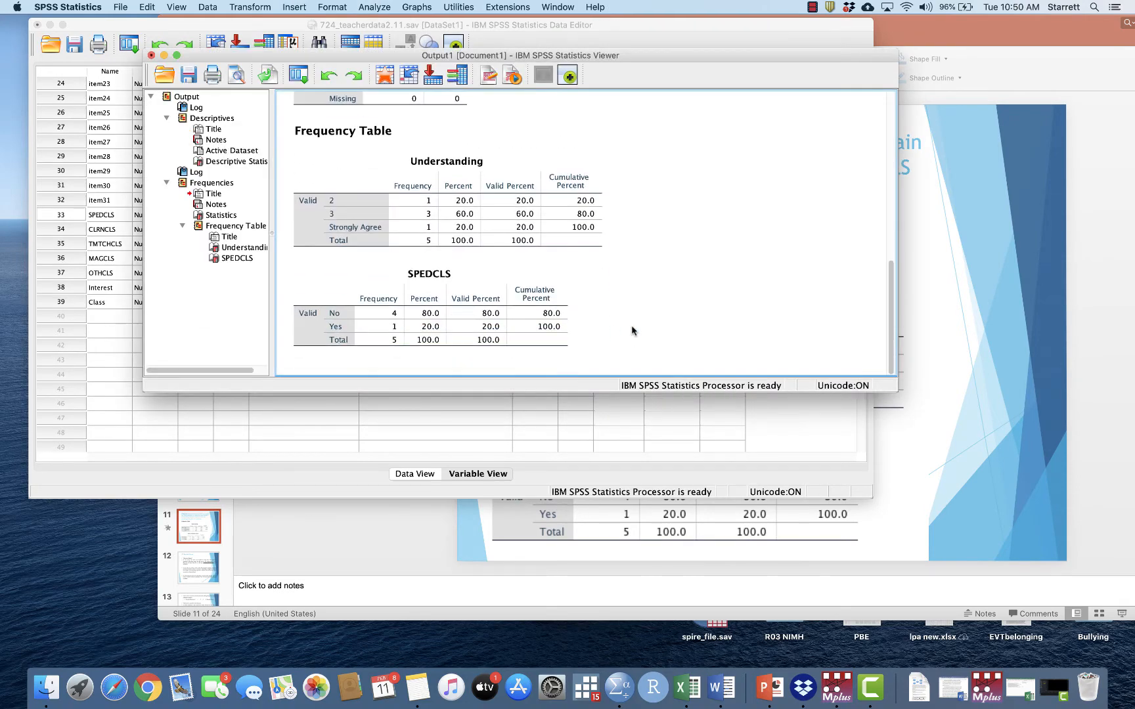
left_click(535, 238)
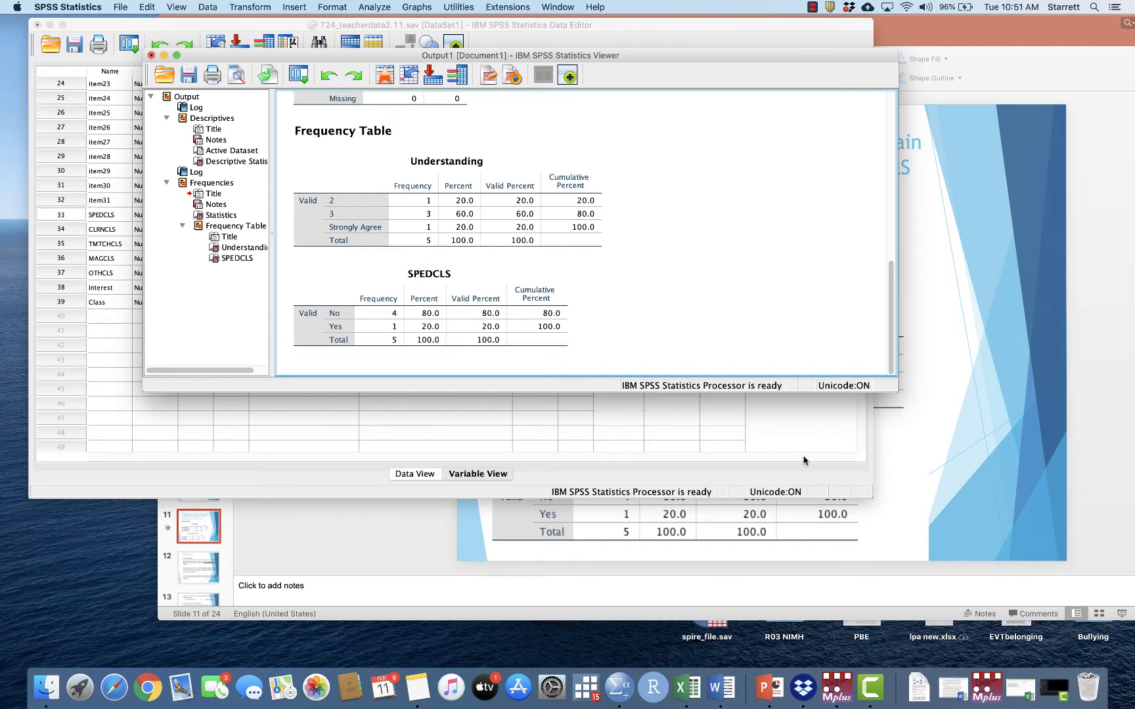
left_click(934, 489)
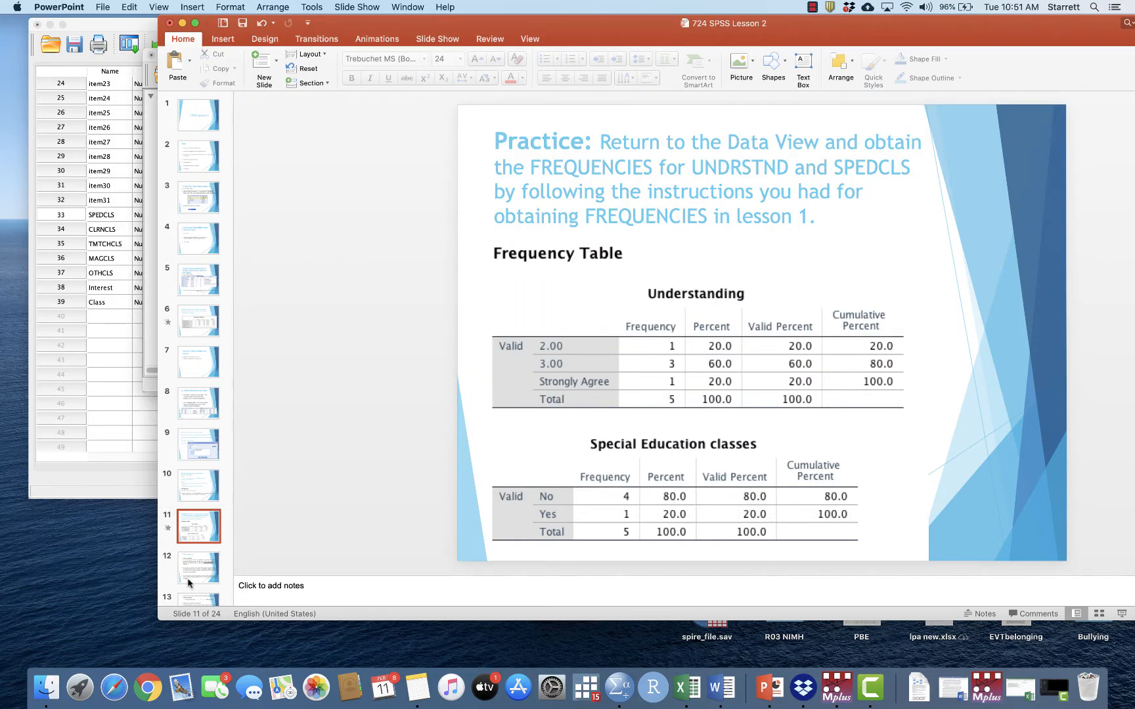
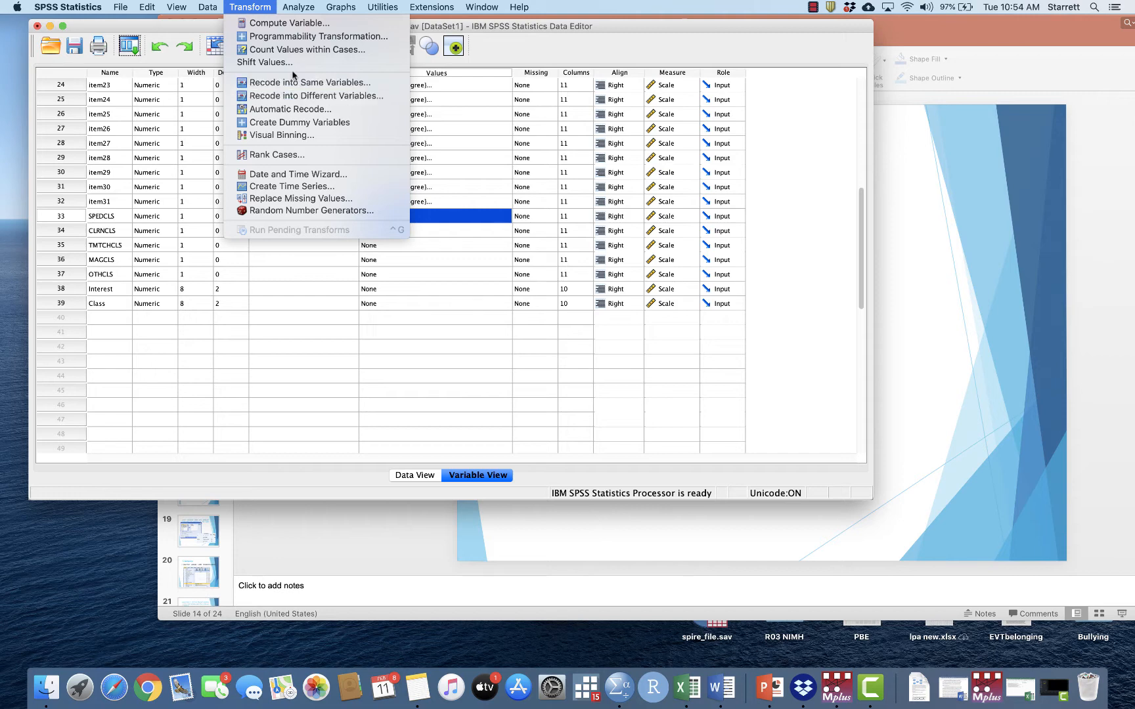
Open the Recode into Same Variables dialog to view its options, and close it without recoding.
left_click(293, 87)
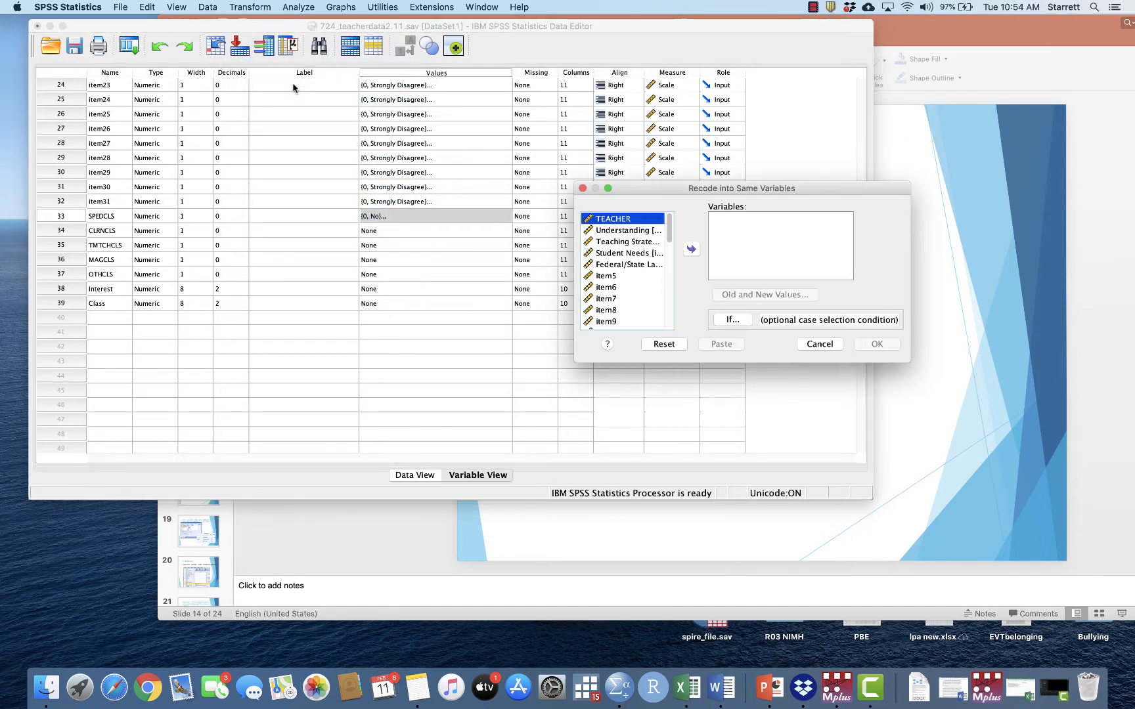
left_click_drag(737, 189, 723, 184)
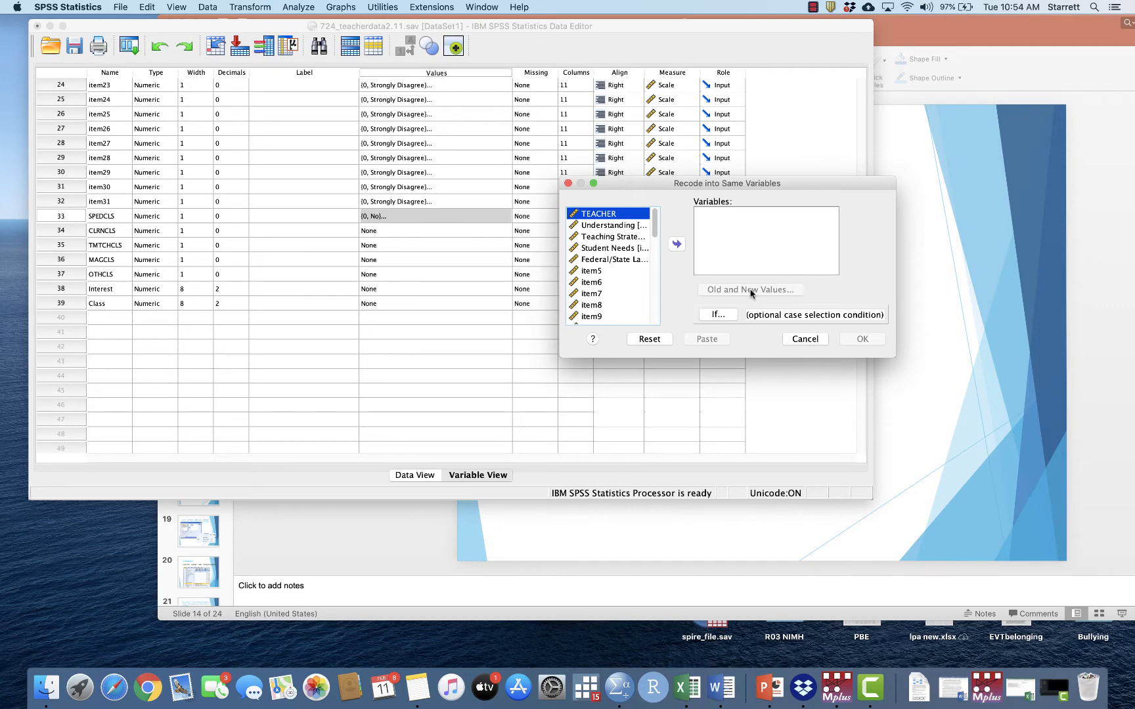
left_click(568, 184)
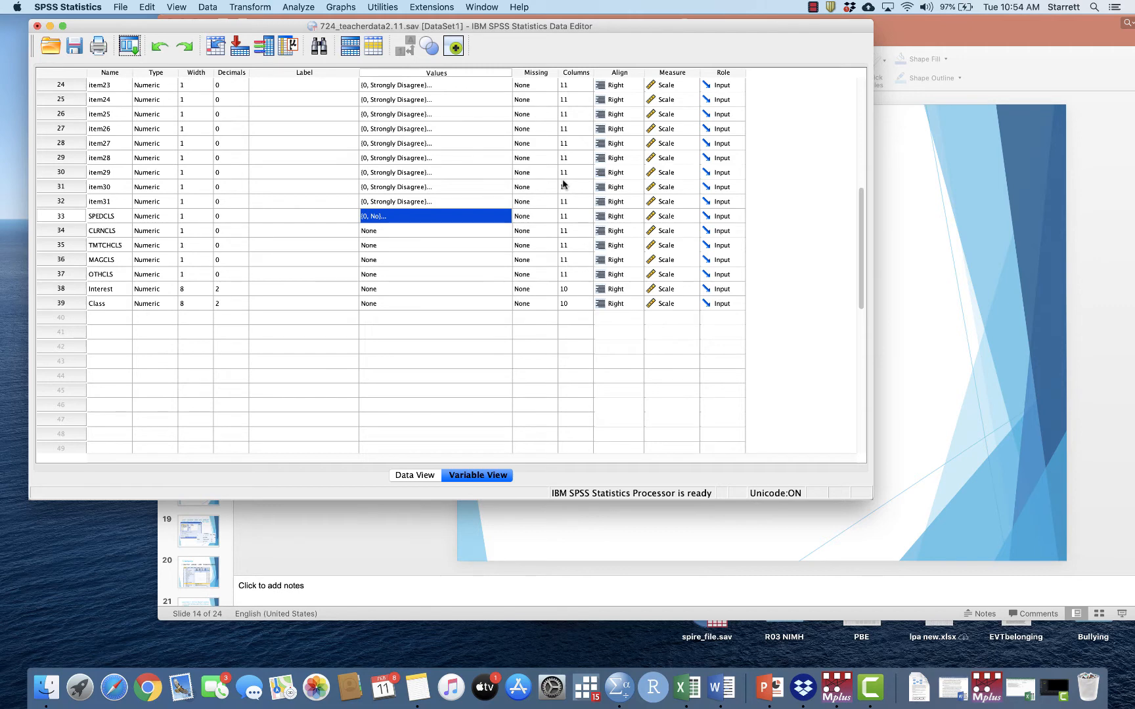
Set up a Recode into Different Variables with items 3 (Student Needs), 9, 11, 12, 13, 14, 16 and 19 as input variables.
left_click(253, 8)
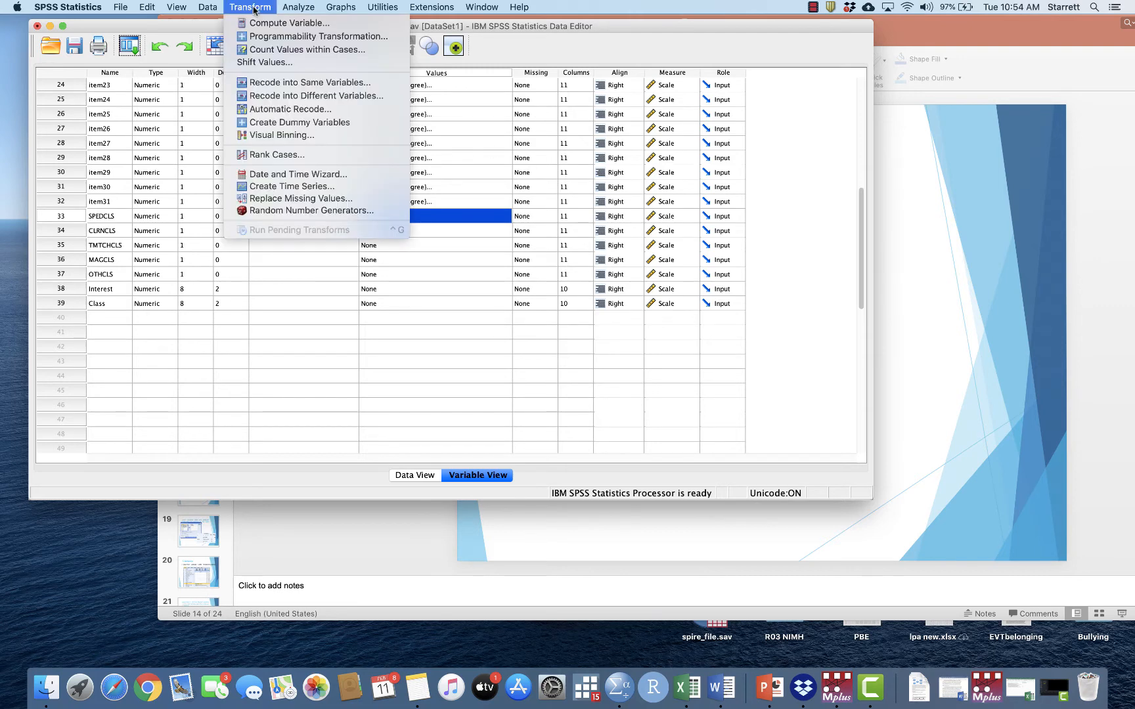
left_click(276, 97)
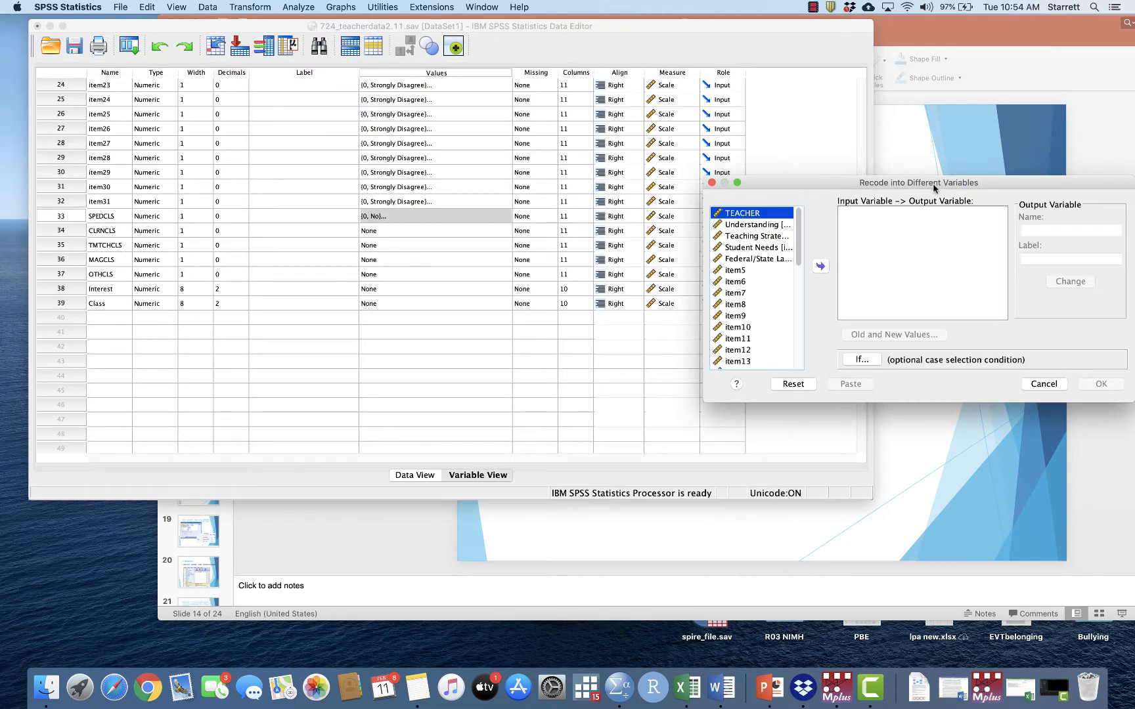
left_click_drag(933, 189, 422, 112)
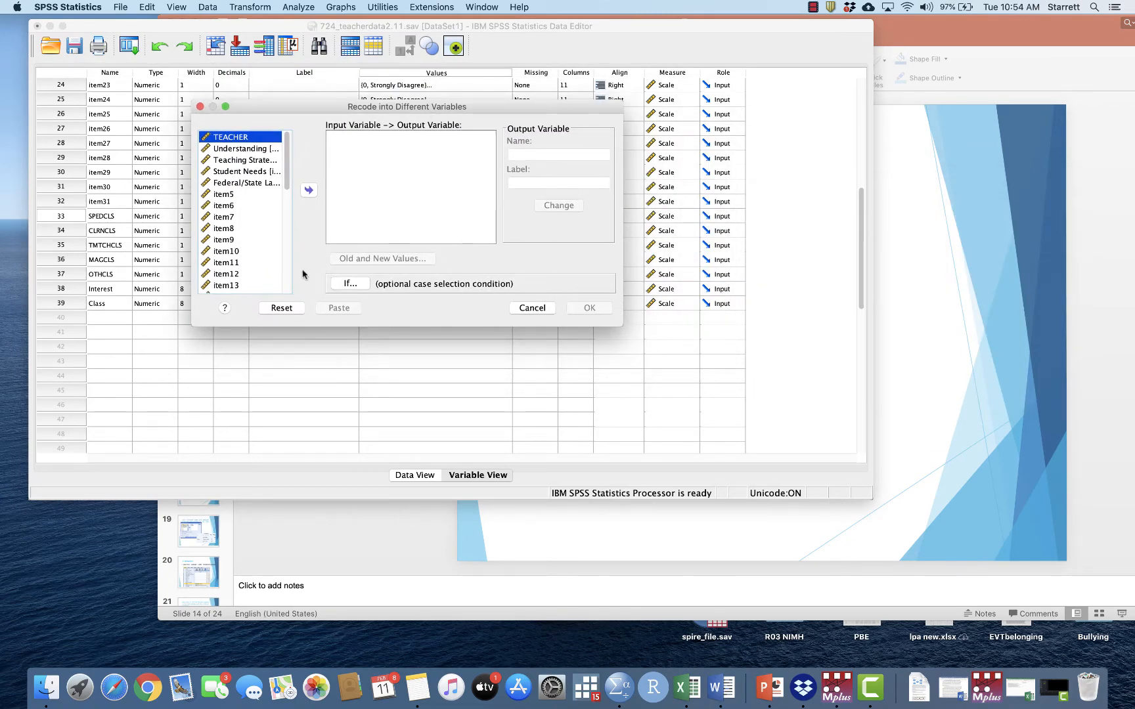
left_click(239, 172)
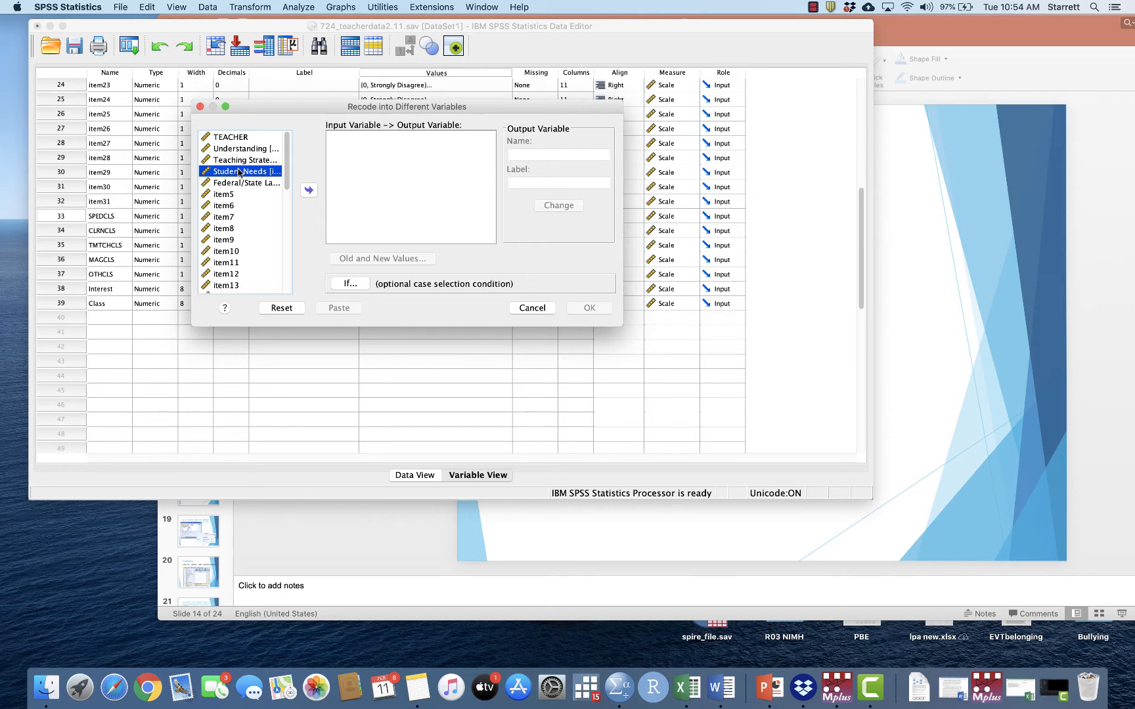
left_click(235, 240, "super")
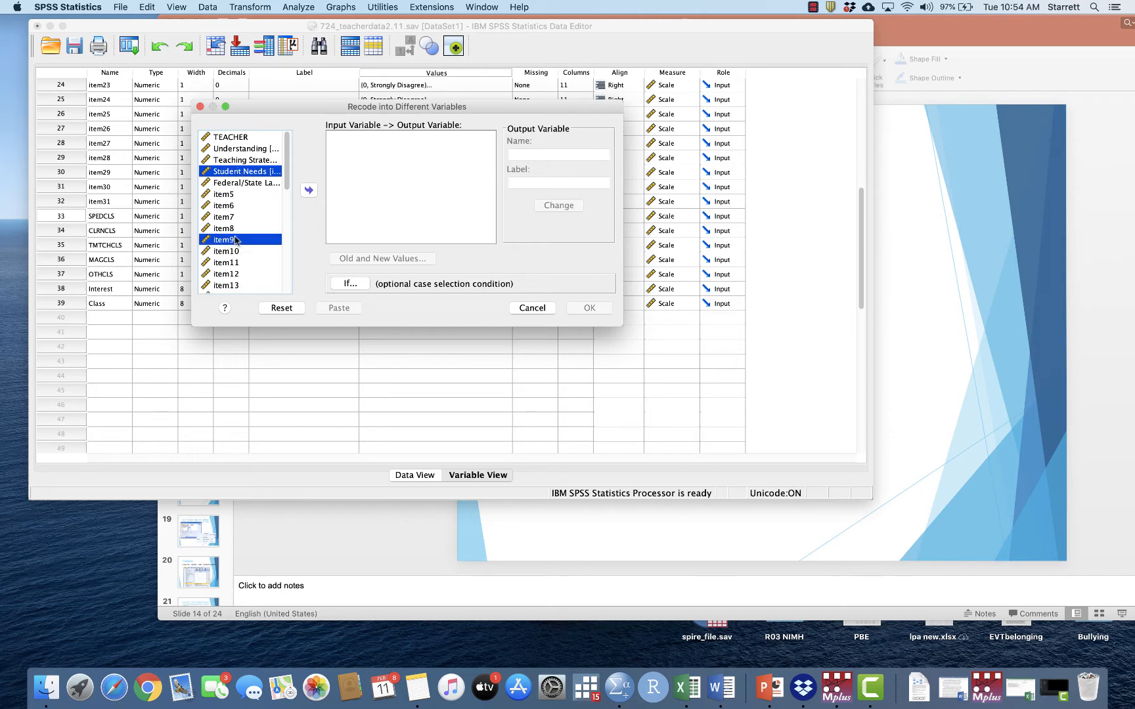
left_click(238, 262, "super")
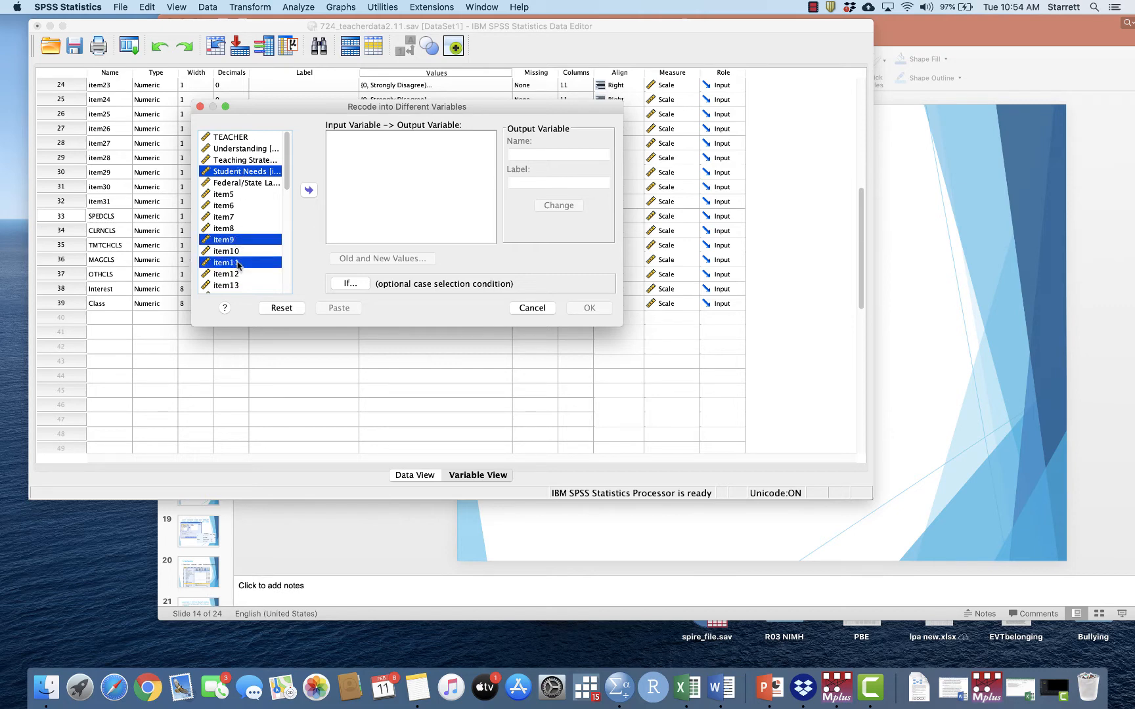
left_click(238, 275, "super")
left_click(239, 286, "super")
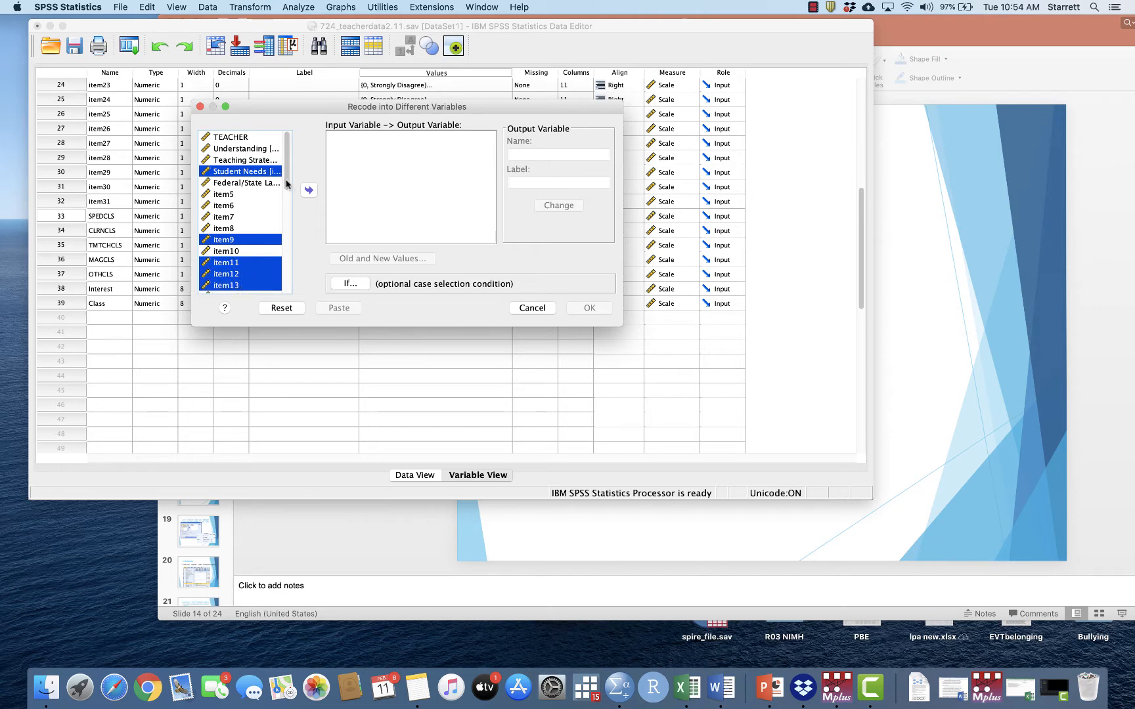
scroll(286, 190, "down", 3)
scroll(287, 195, "down", 4)
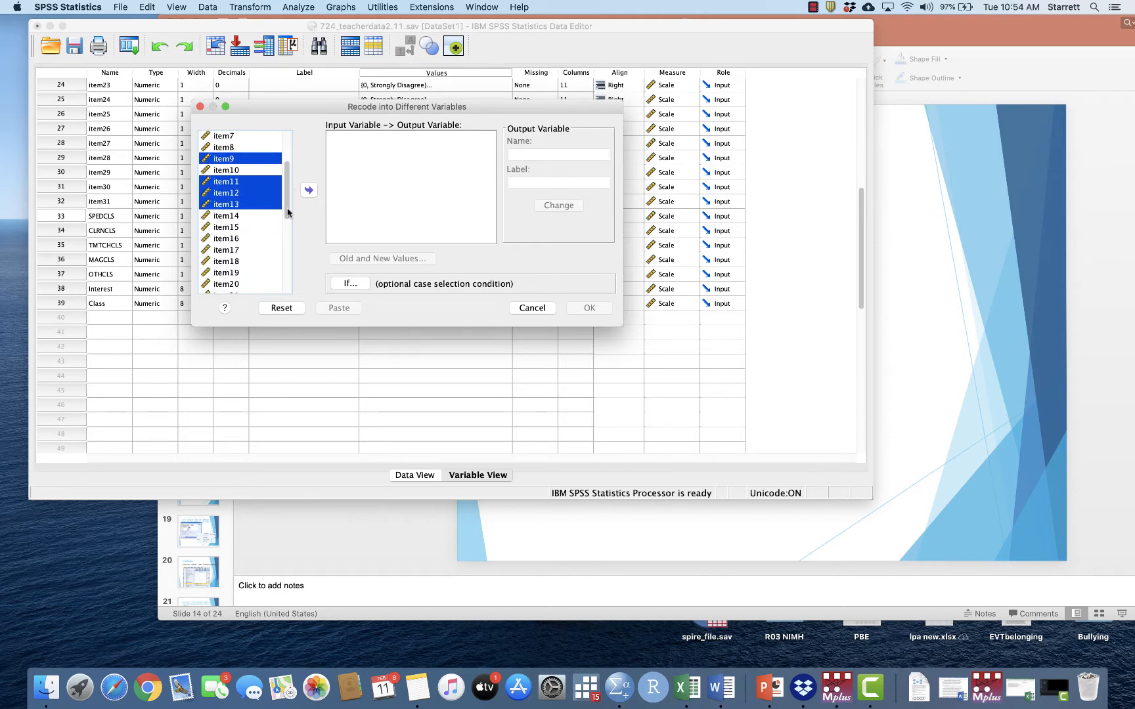
left_click(226, 217, "super")
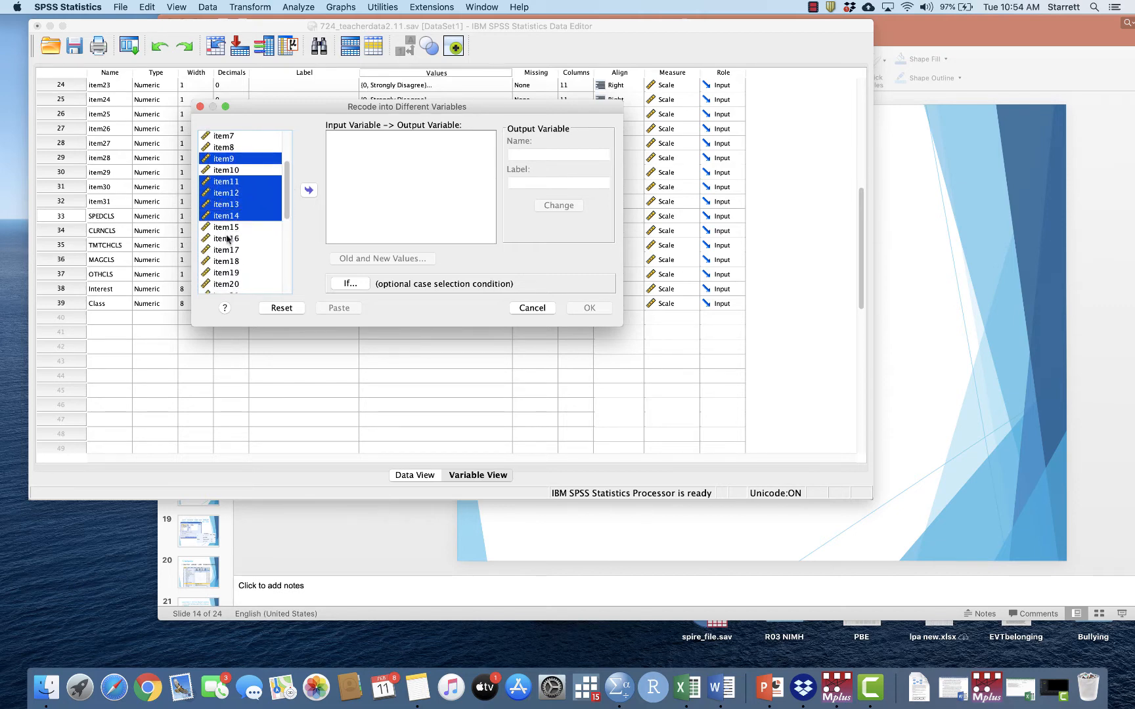
left_click(226, 239, "super")
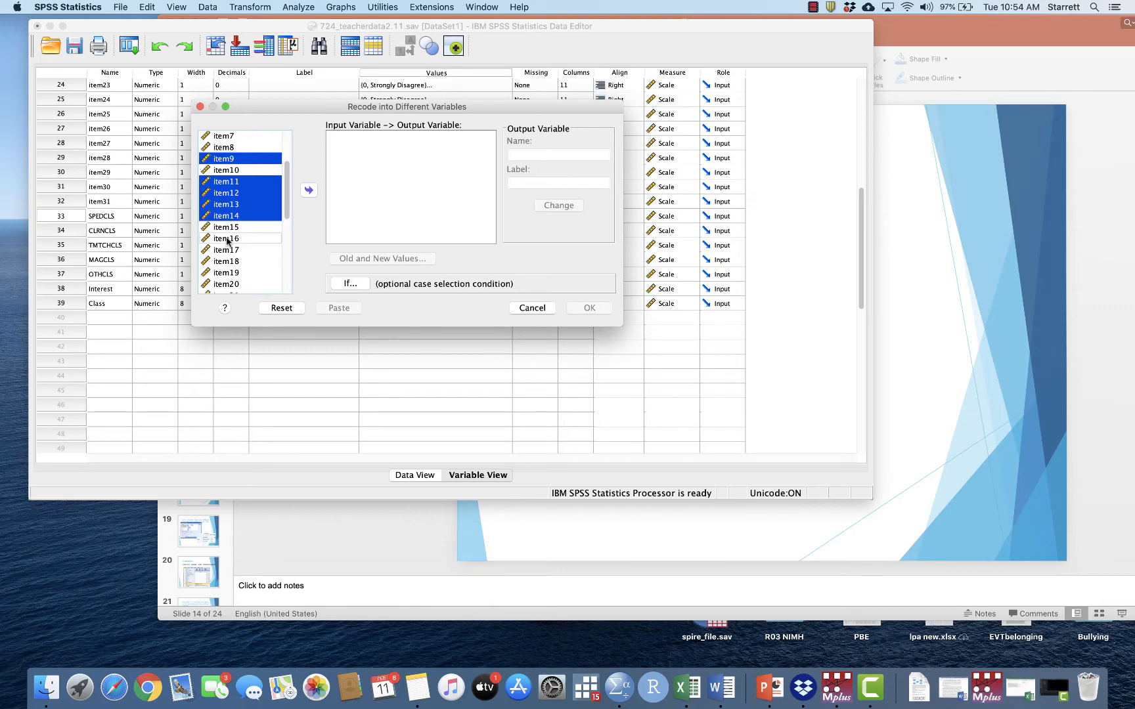
left_click(234, 273, "super")
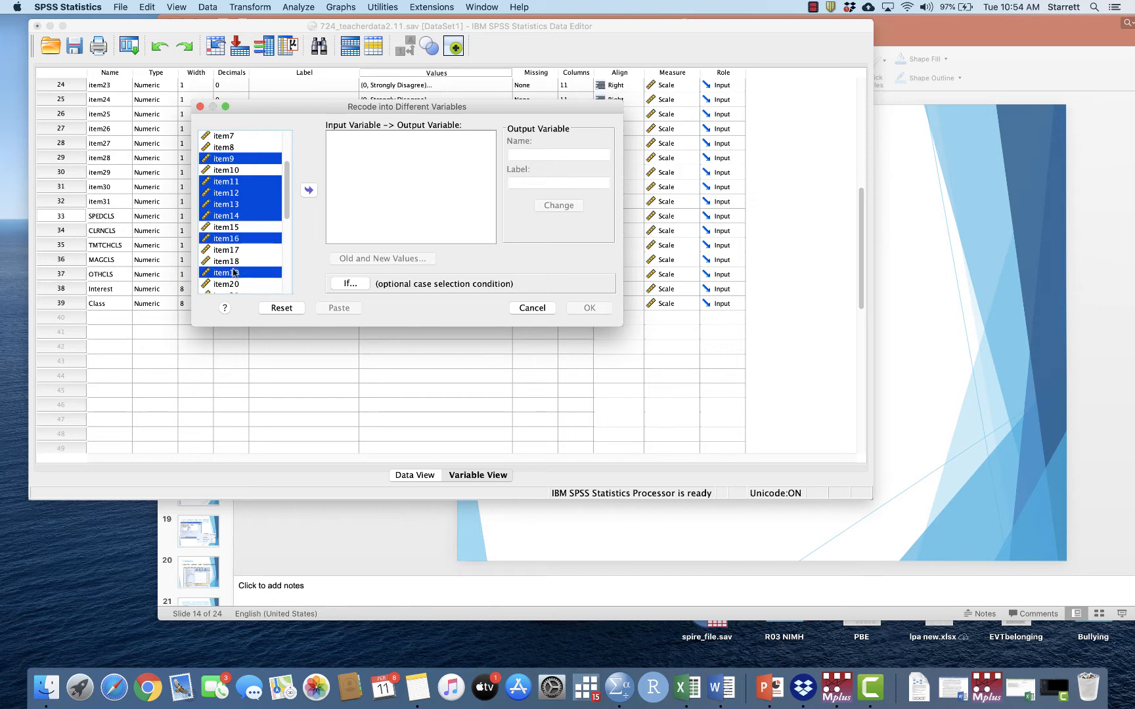
left_click(308, 191)
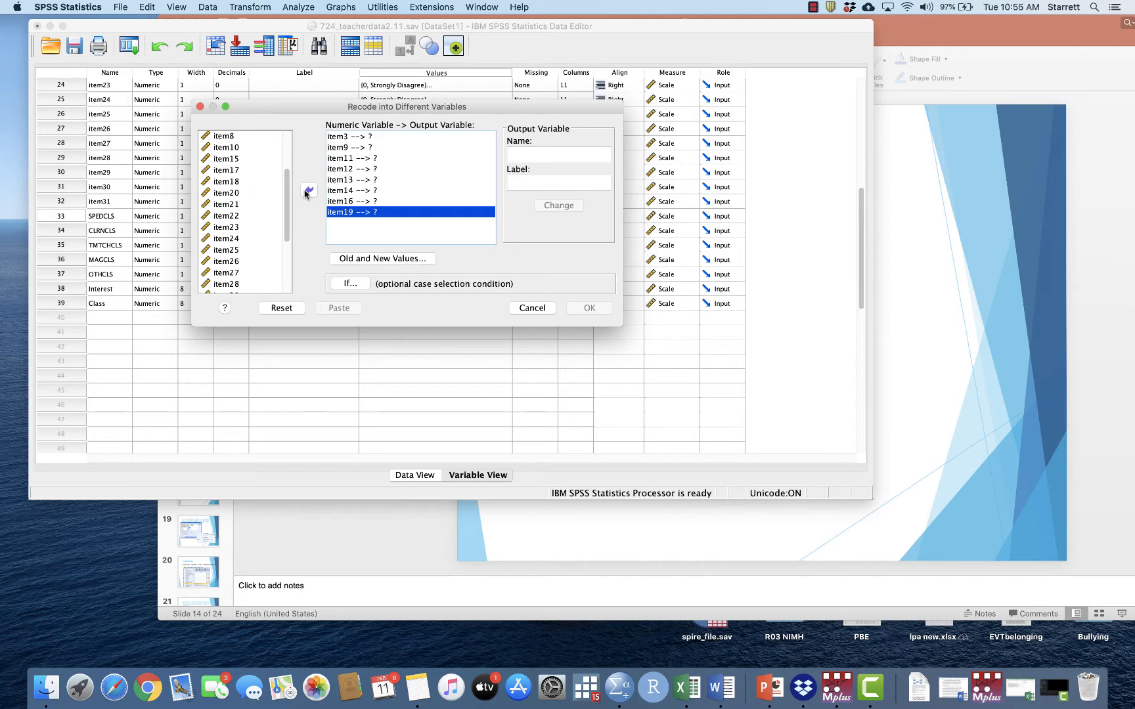
Assign the output variable names rev_item3 to item3 and rev_item9 to item9.
left_click(376, 137)
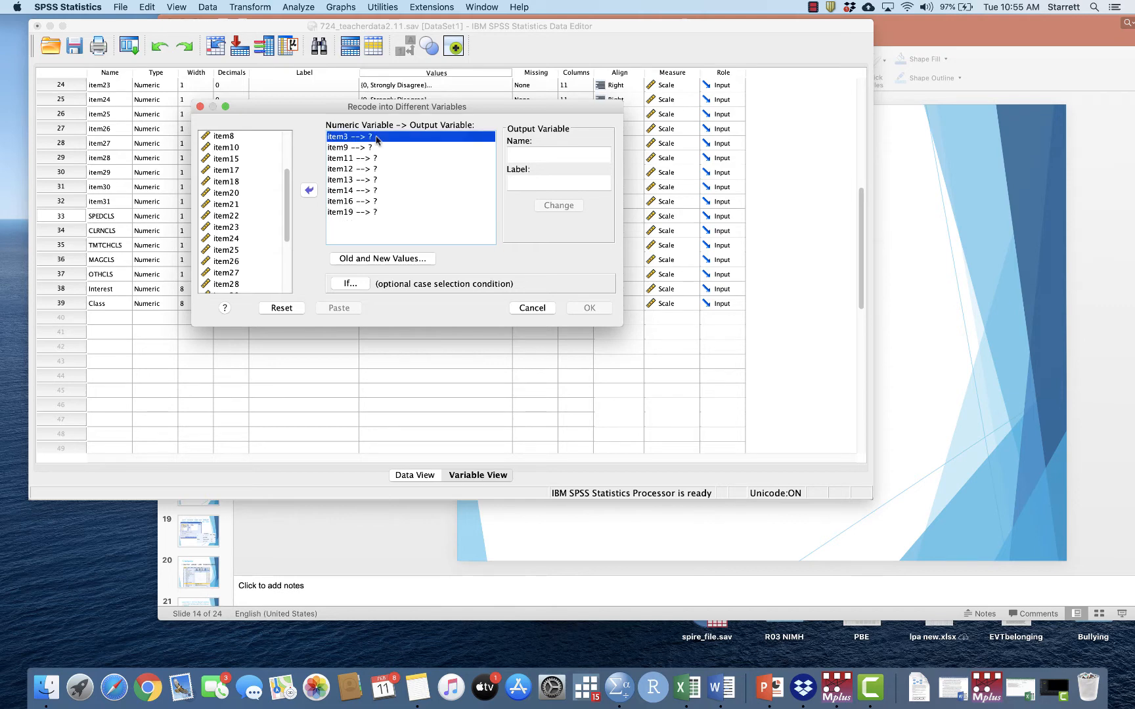
left_click(542, 155)
type("re")
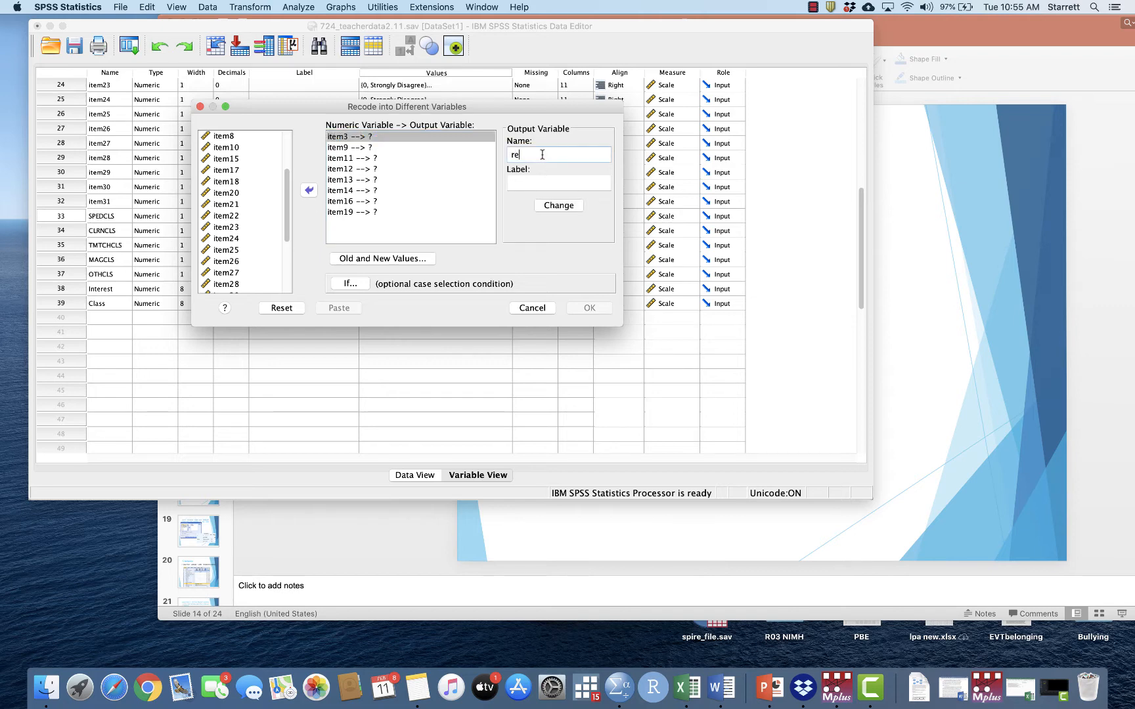
type("v_item3")
left_click(558, 208)
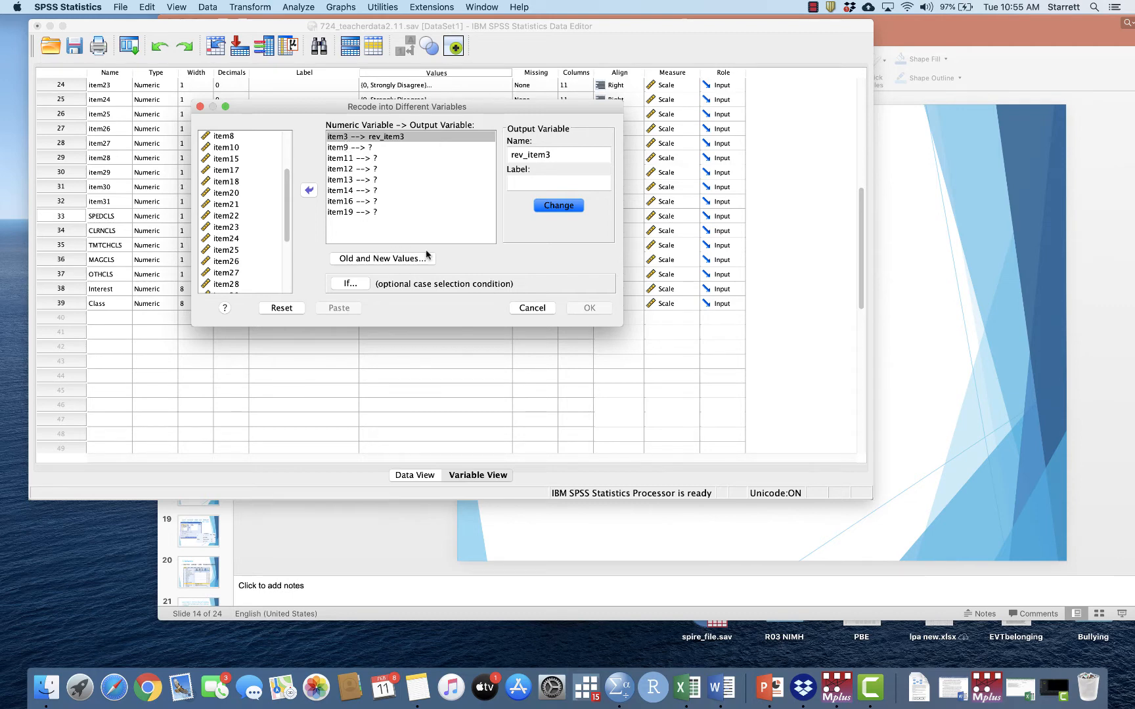
left_click(382, 144)
left_click(392, 139)
left_click(371, 147)
left_click(537, 154)
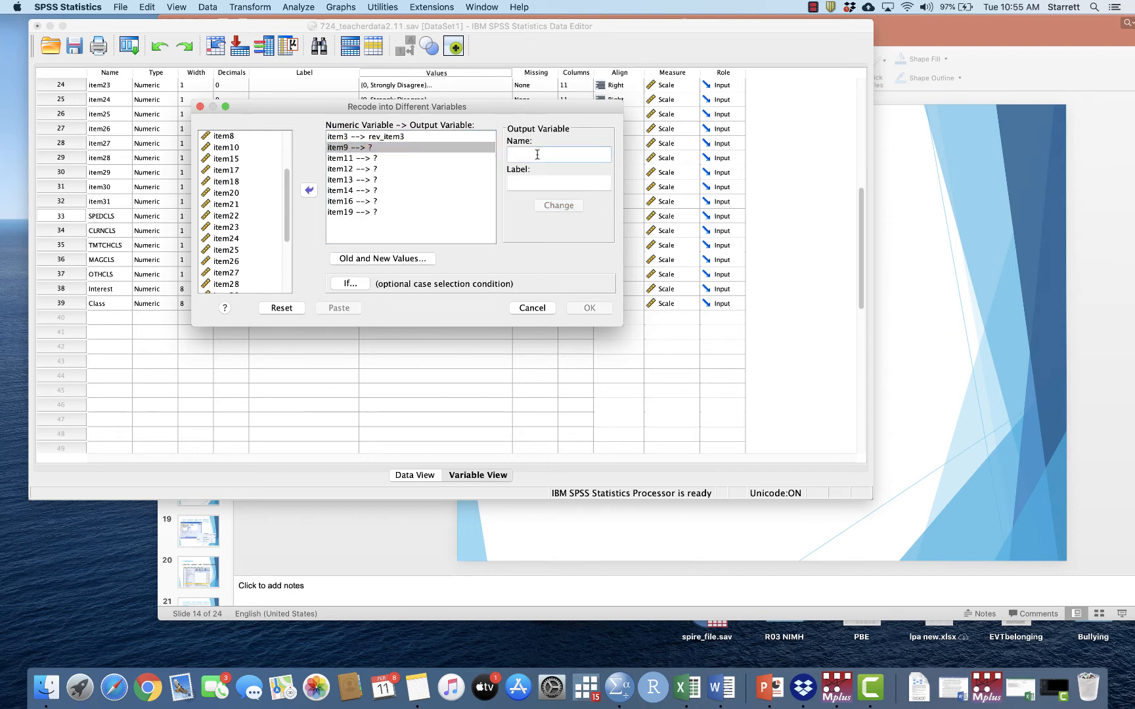
type("rev_item9")
left_click(536, 204)
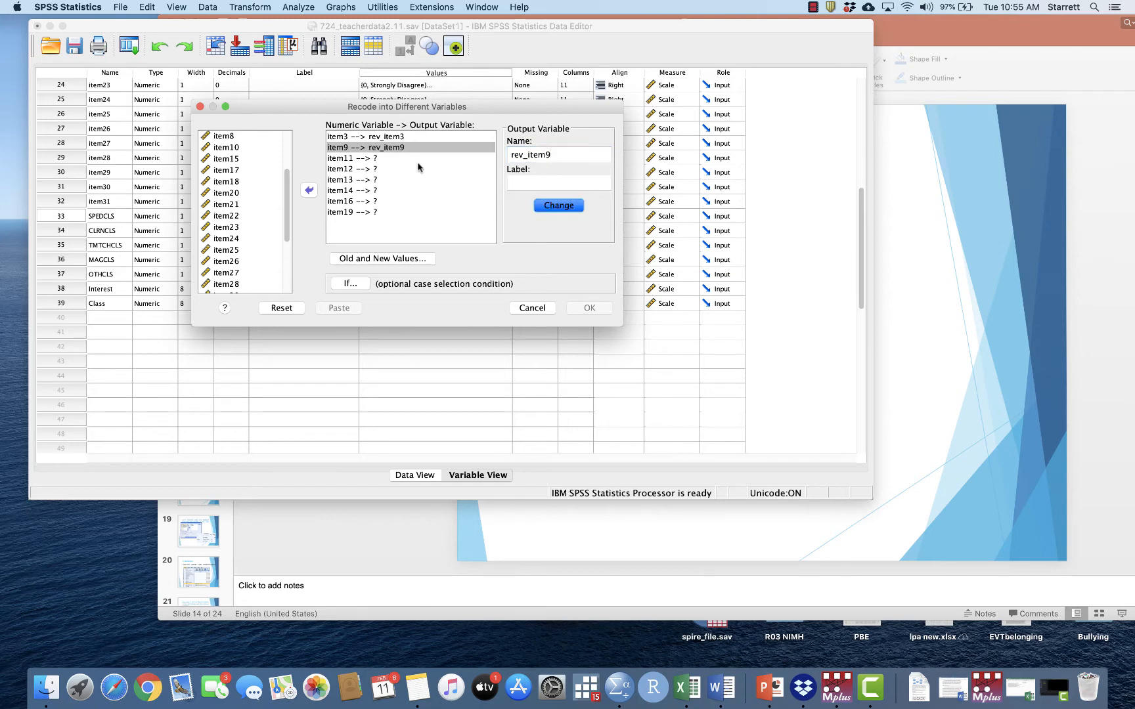
Assign the output variable names rev_item11 to item11 and rev_item12 to item12.
left_click(415, 160)
left_click(530, 152)
type("rev_item")
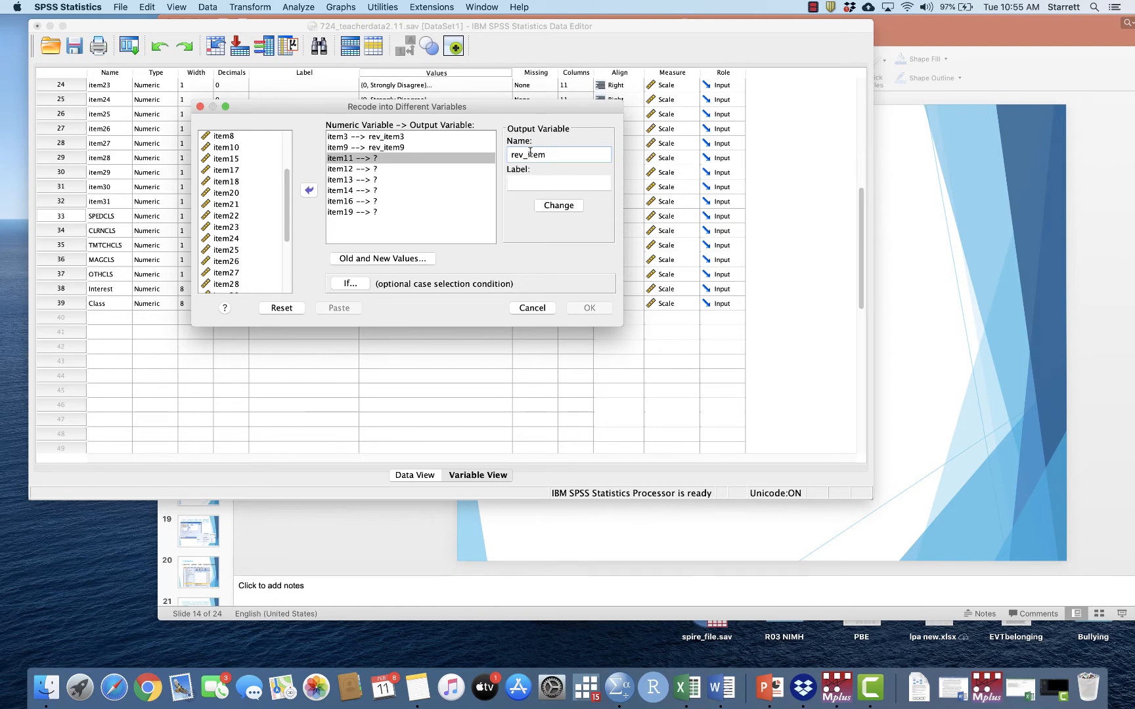
type("11")
left_click(561, 210)
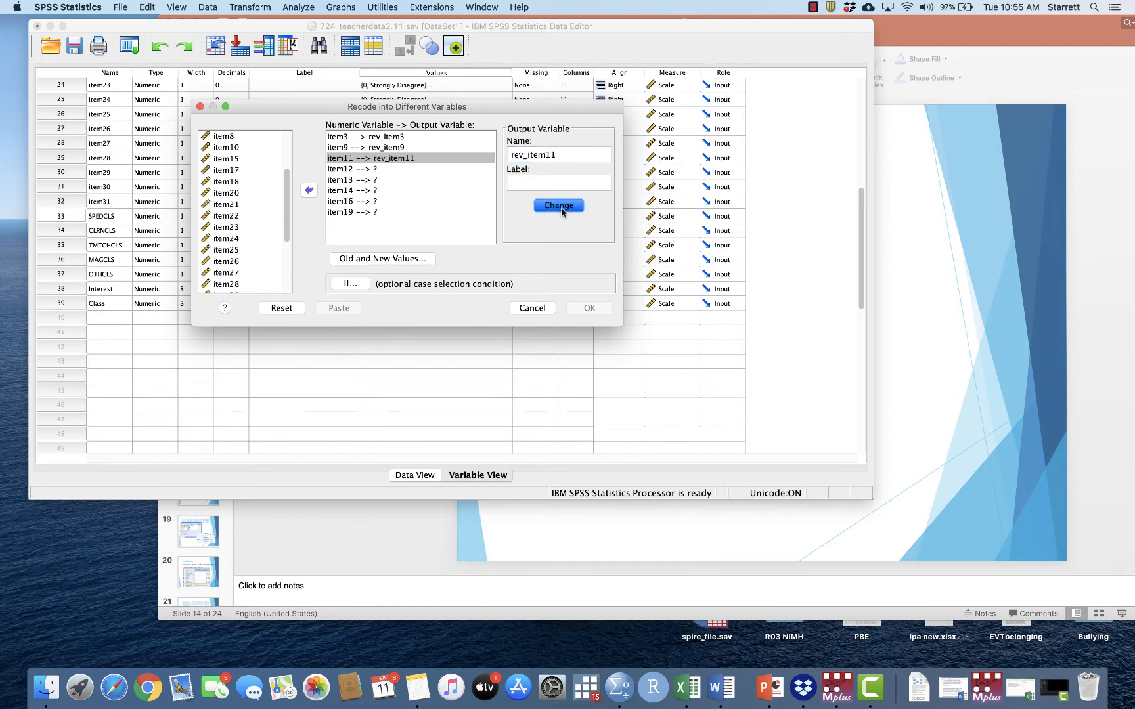
left_click(554, 153)
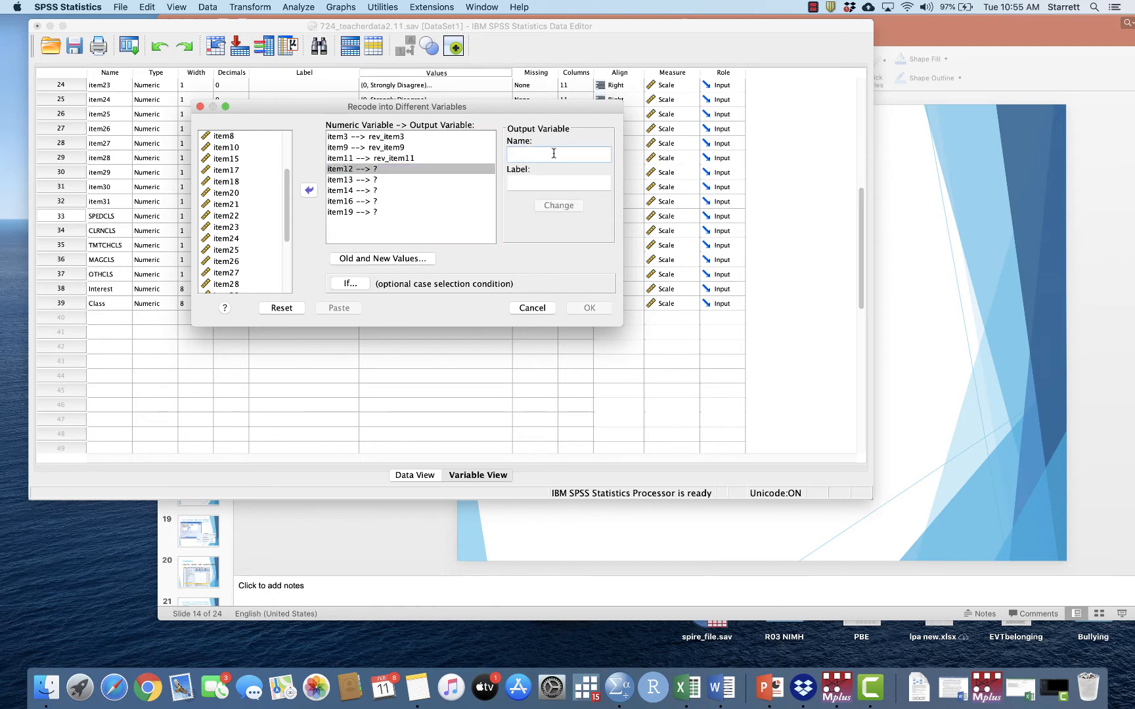
type("rev_item12")
left_click(557, 206)
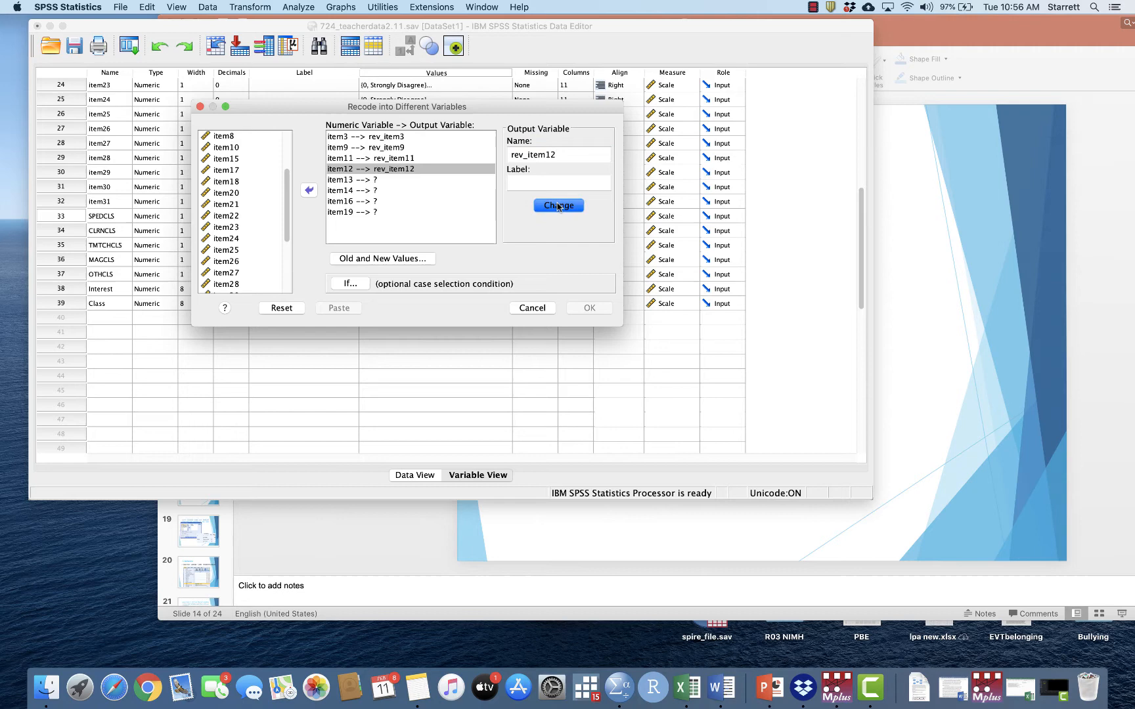
Assign the output variable names rev_item13 to item13 and rev_item14 to item14.
left_click(394, 180)
left_click(551, 152)
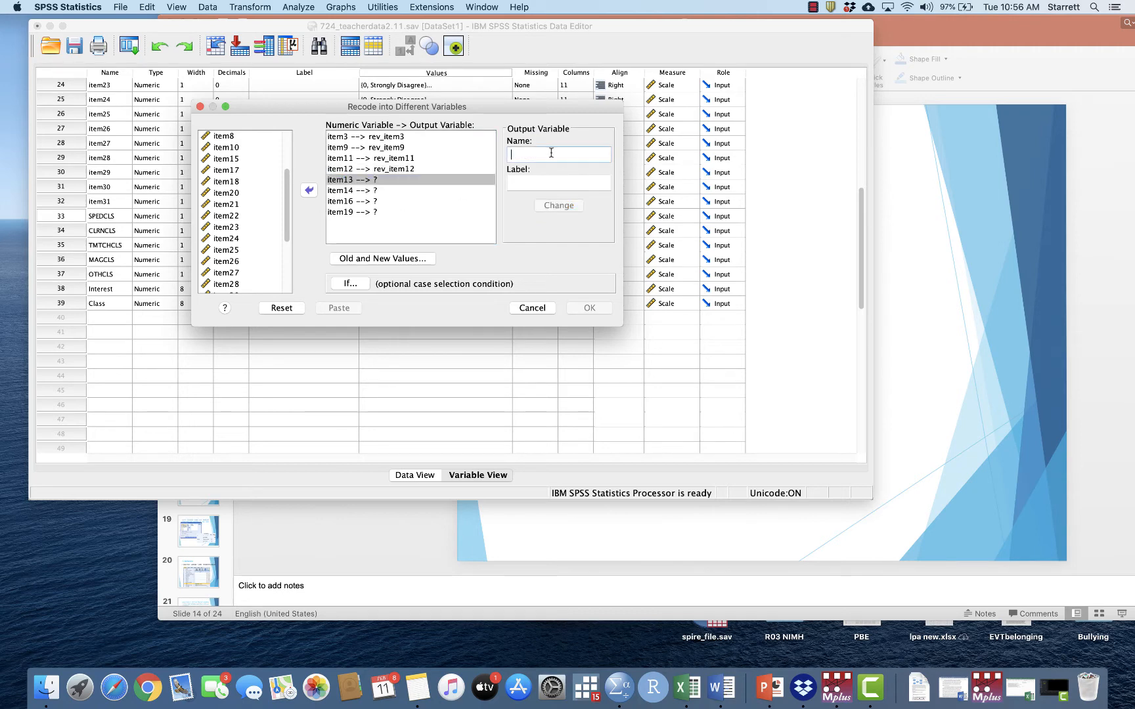
type("rev_item13")
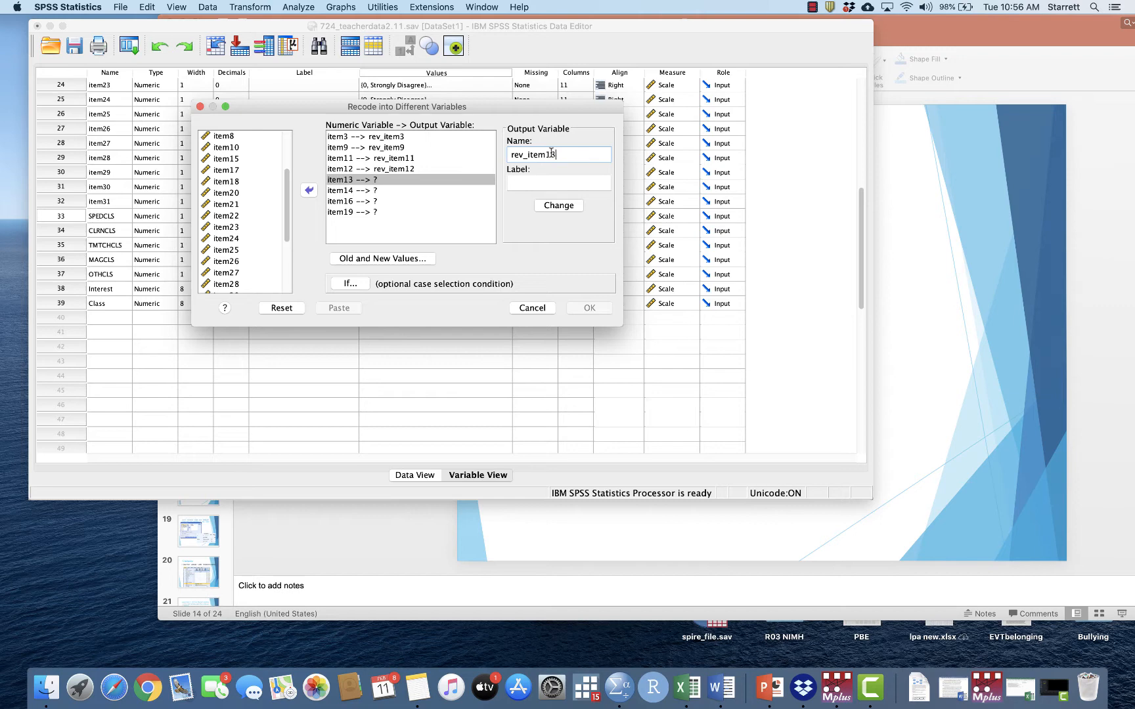
left_click(578, 206)
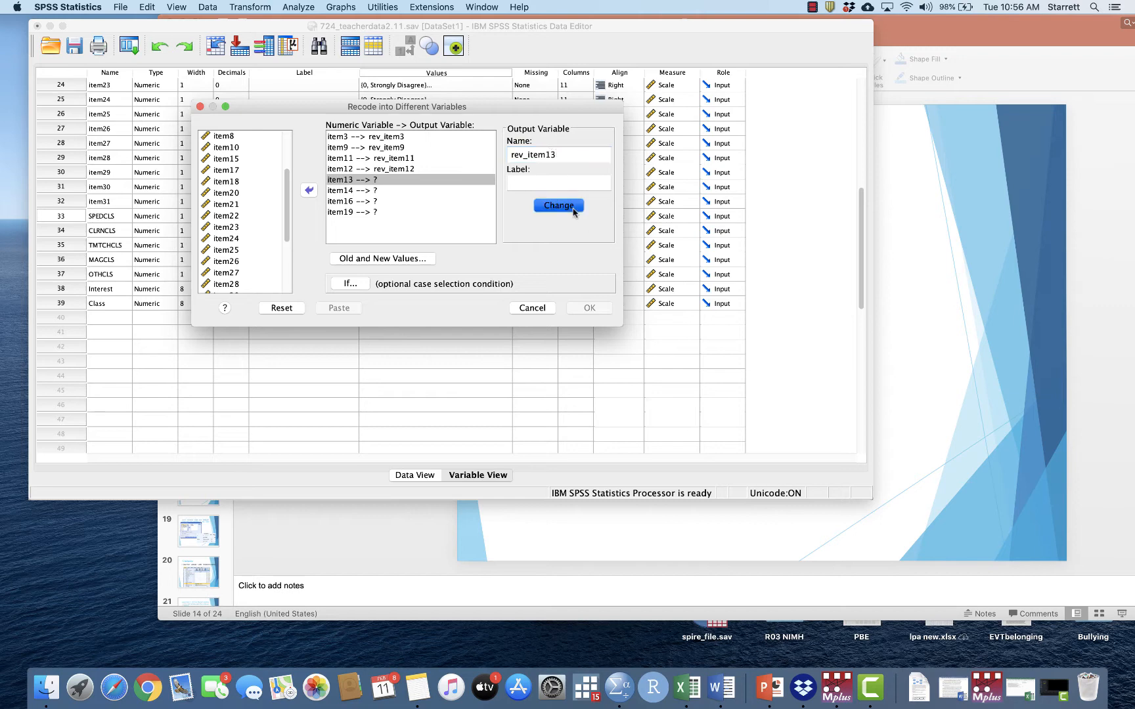
left_click(375, 192)
left_click(544, 157)
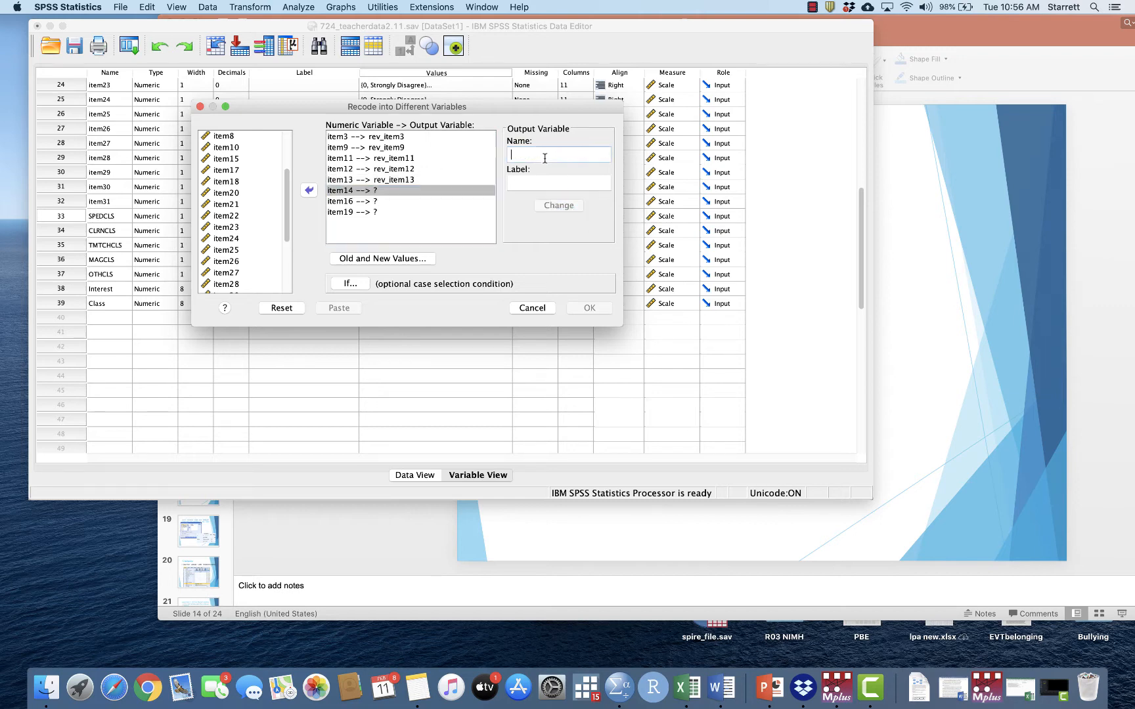
type("rev_item14")
left_click(558, 206)
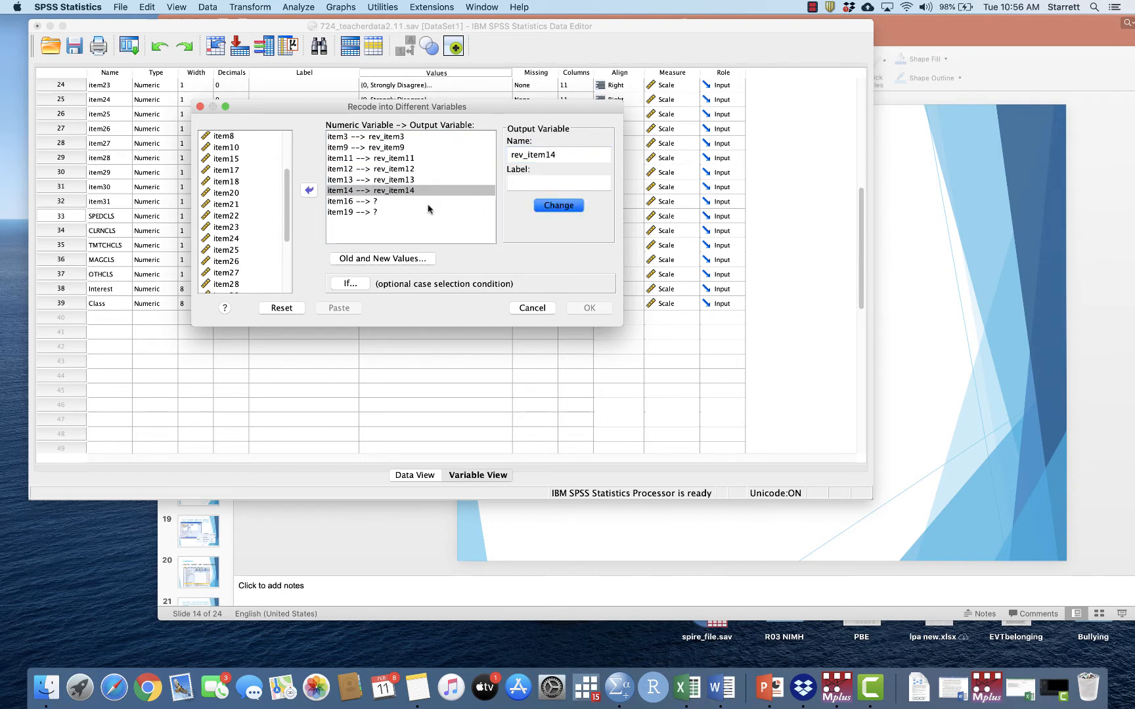
Assign the output variable names rev_item16 to item16 and rev_item19 to item19.
left_click(418, 200)
left_click(542, 154)
type("rev_")
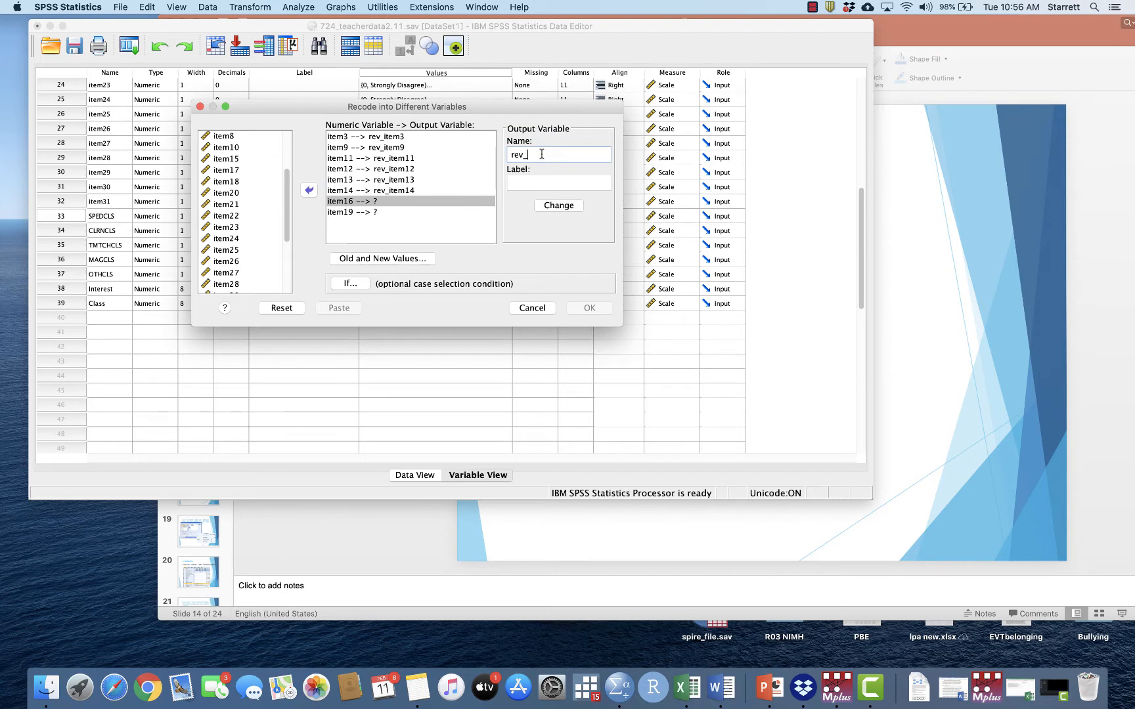
type("item16")
left_click(559, 206)
left_click(423, 212)
left_click(530, 155)
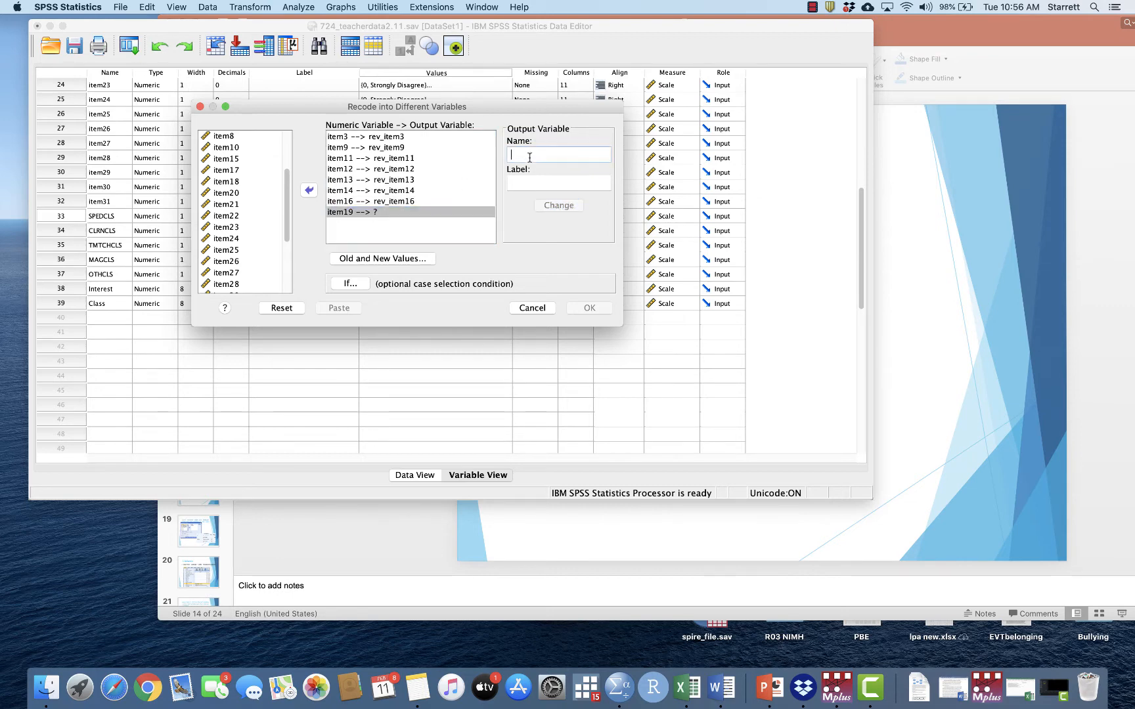
type("rev_item19")
left_click(558, 206)
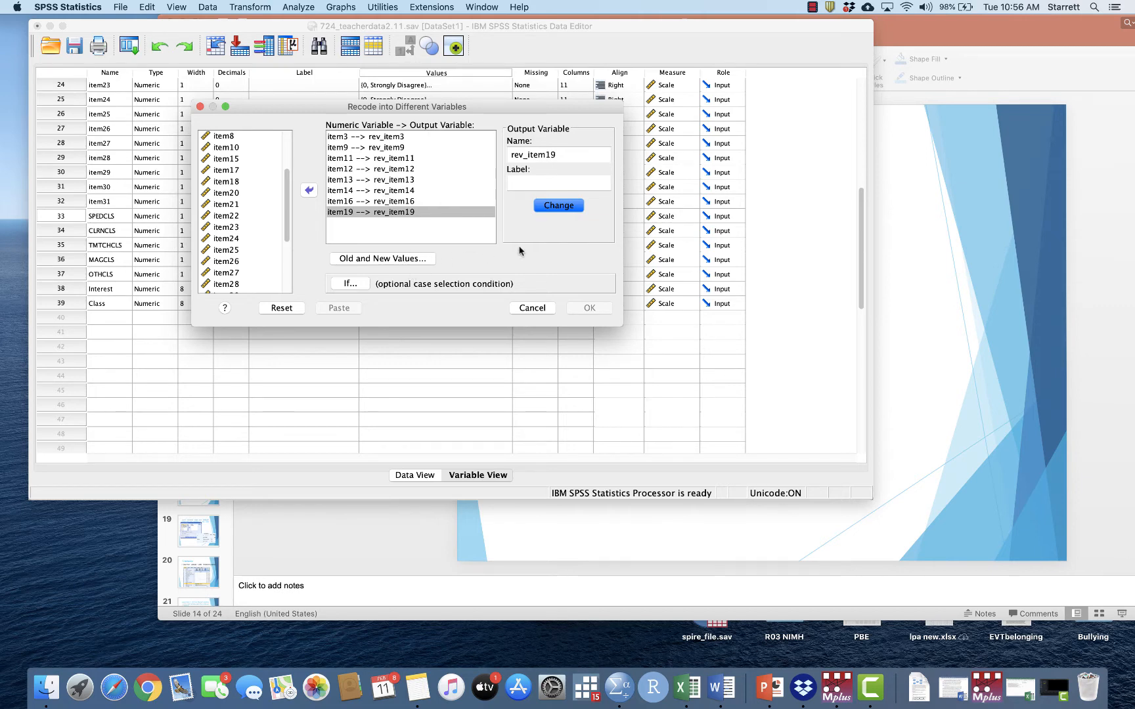
Open the old and new values definition for the recode and add a rule converting old value 0 to new value 4.
left_click(405, 261)
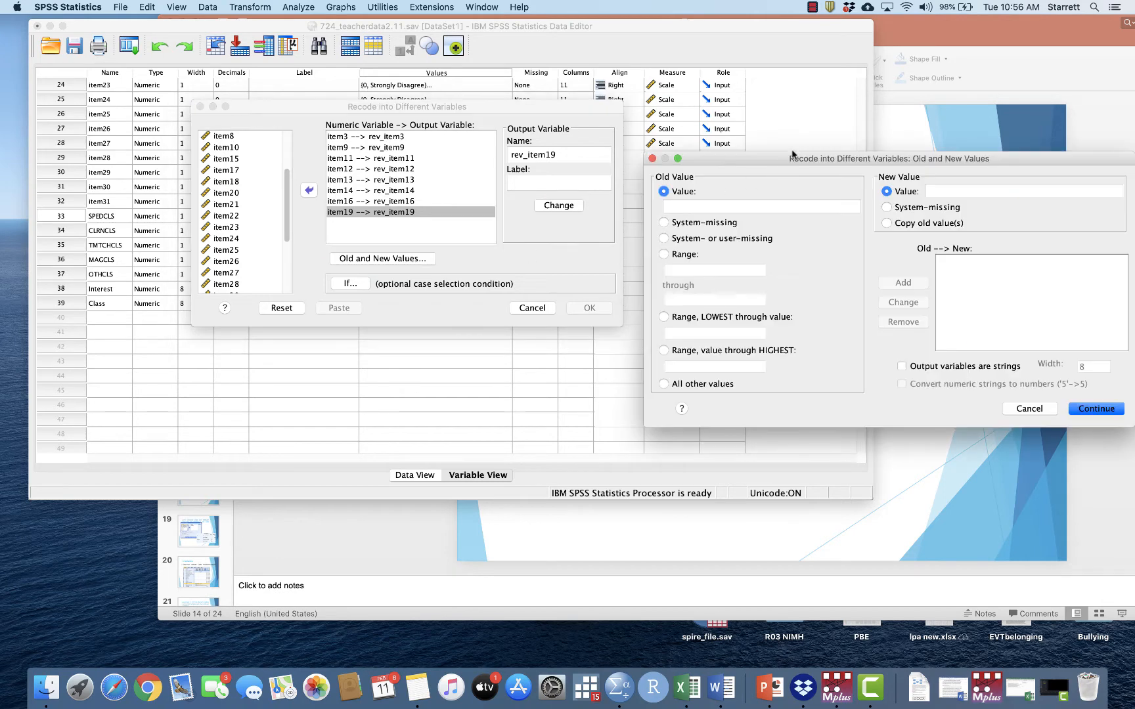
left_click_drag(782, 162, 553, 76)
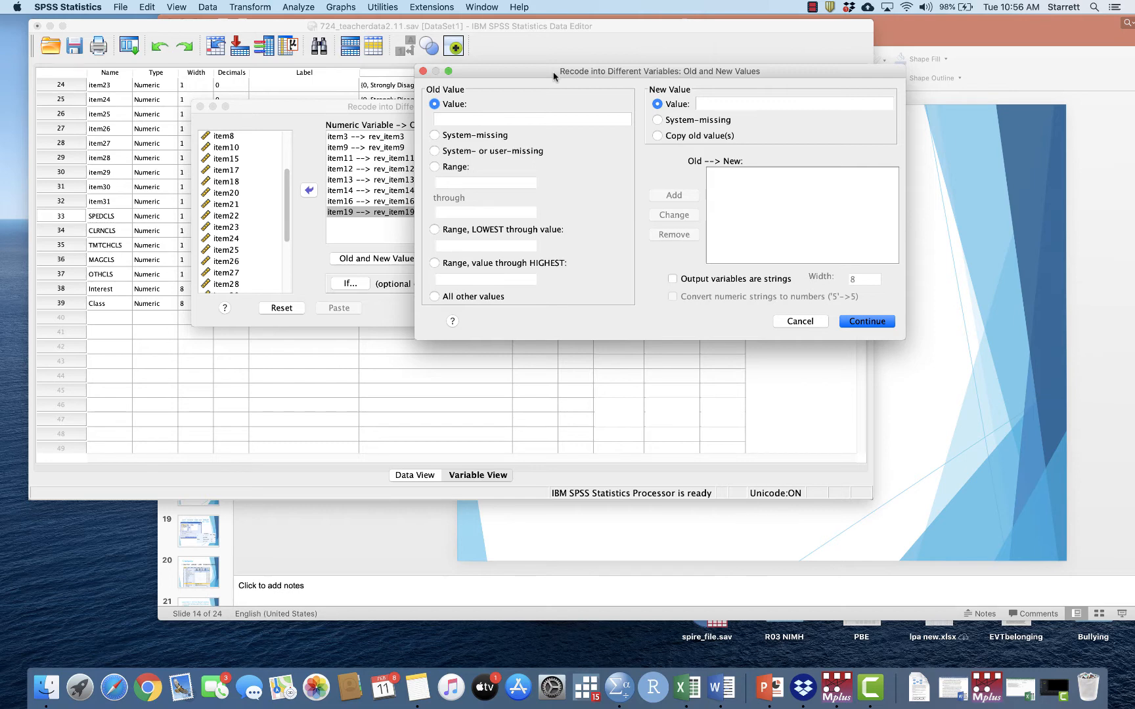
left_click(531, 119)
type("0")
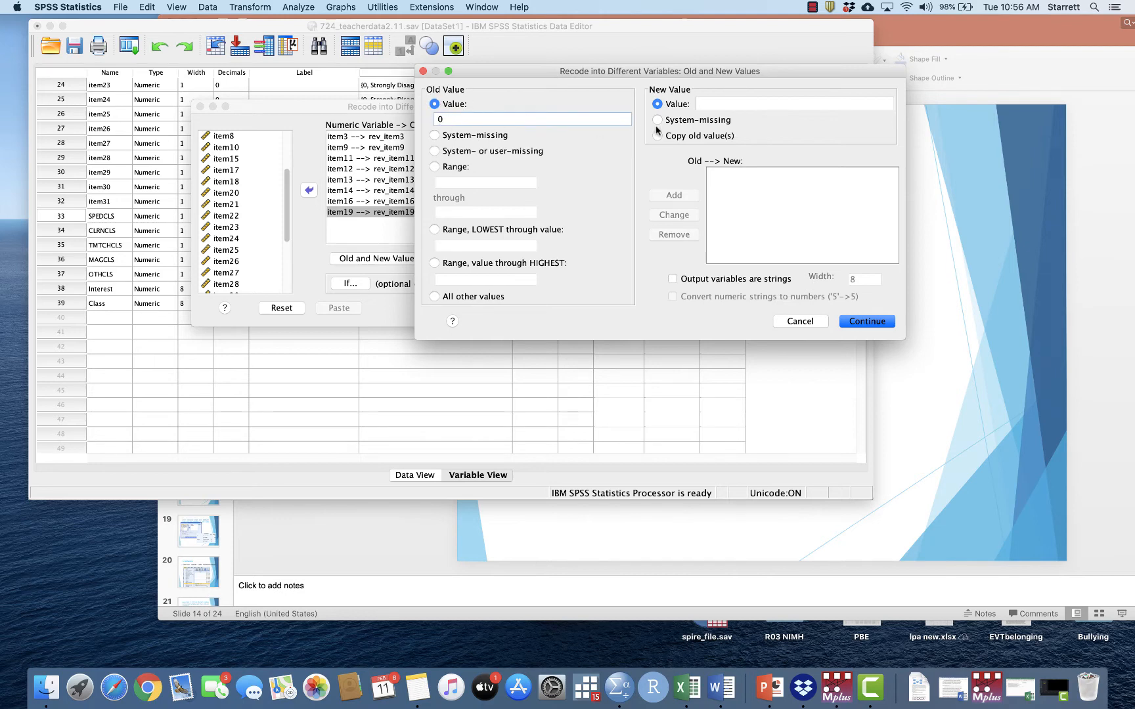
left_click(707, 103)
type("4")
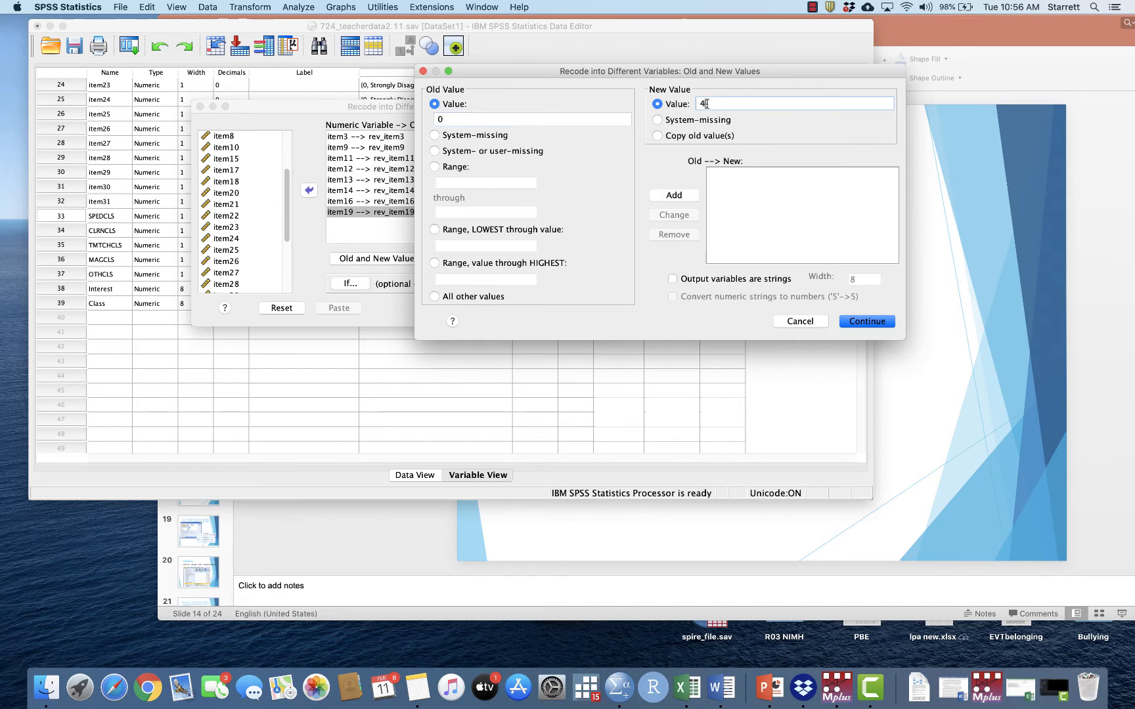
left_click(679, 198)
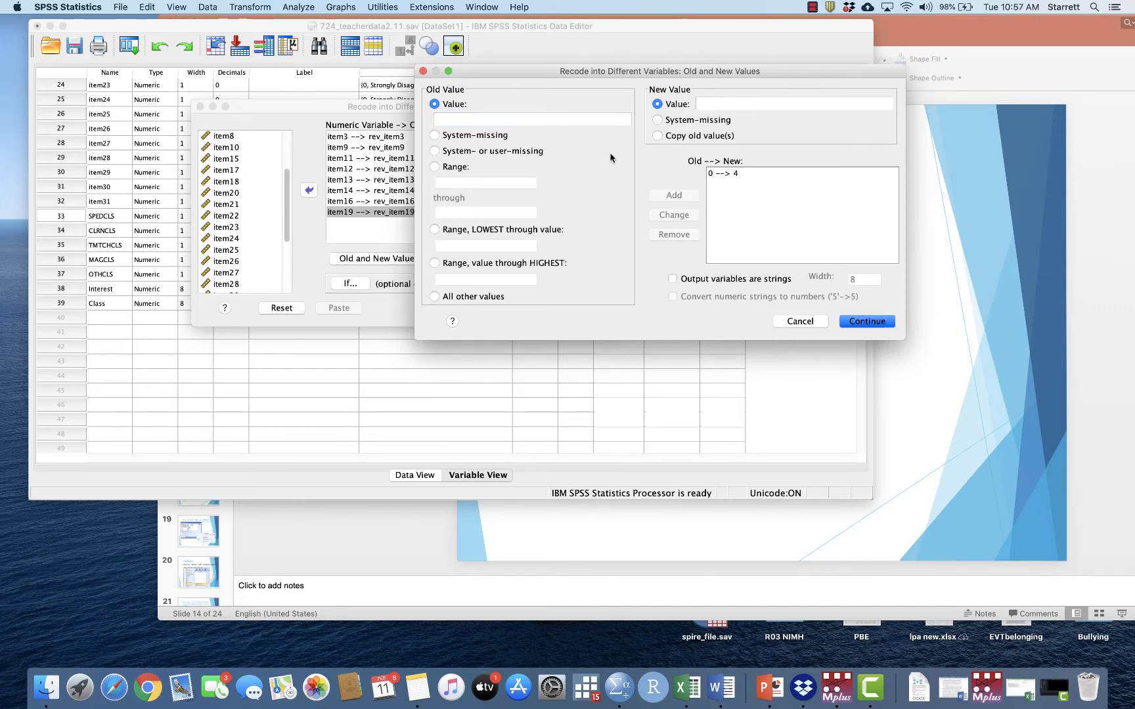
Add recode rules converting old value 1 to new value 3 and old value 2 to new value 2.
left_click(494, 119)
type("1")
left_click(723, 101)
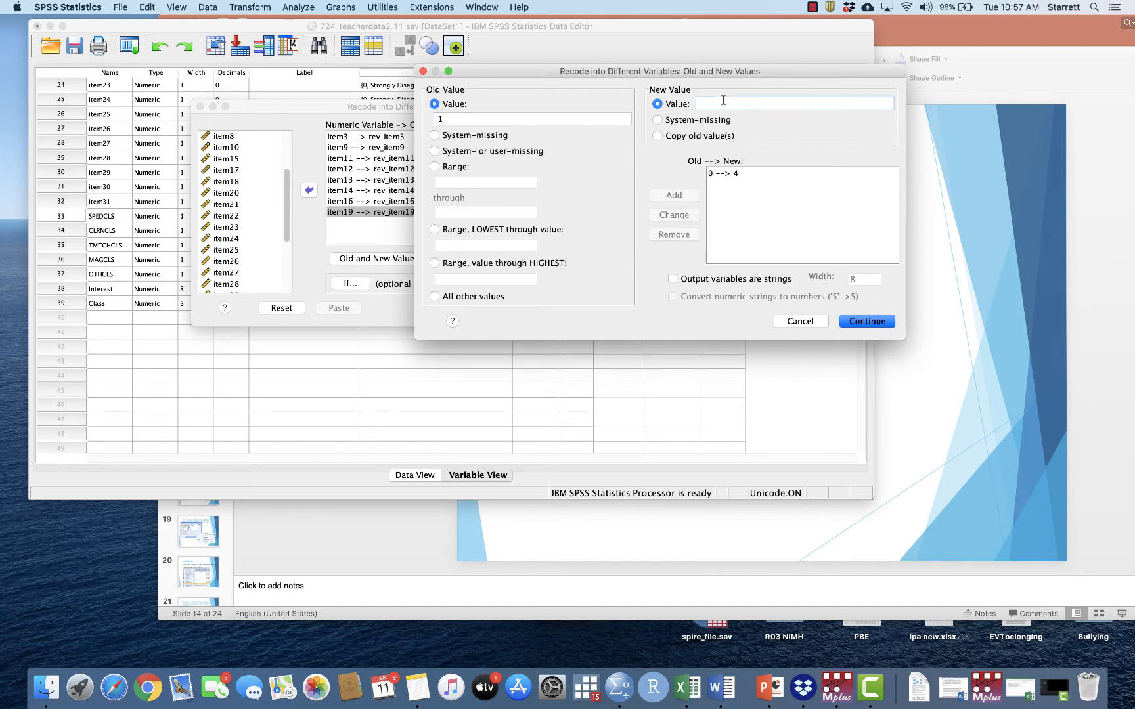
type("3")
left_click(676, 196)
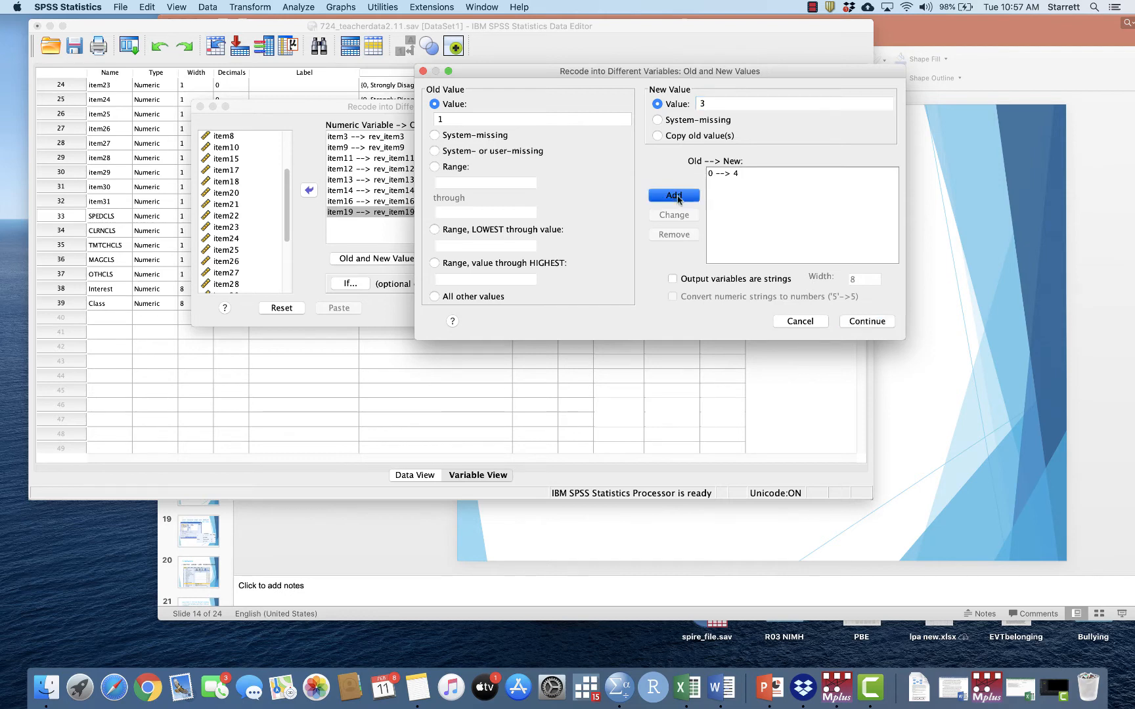
left_click(535, 120)
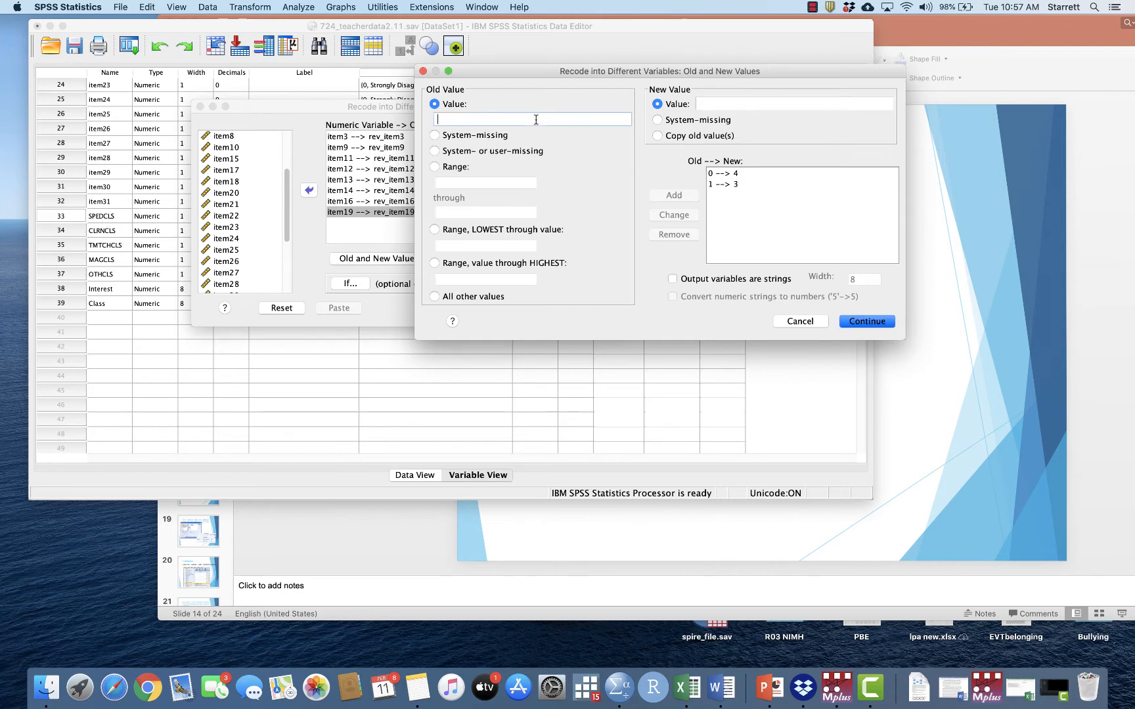
left_click(717, 103)
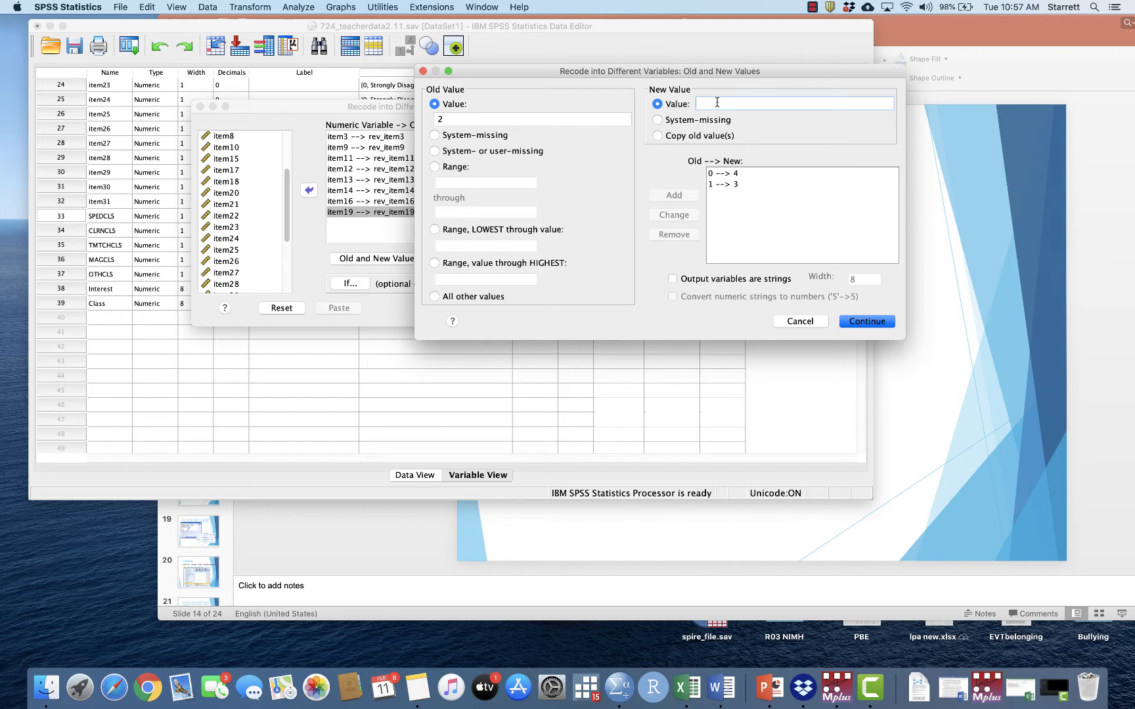
type("2")
left_click(676, 200)
Add recode rules converting old value 3 to 1 and old value 4 to 0, and run the recode.
left_click(552, 118)
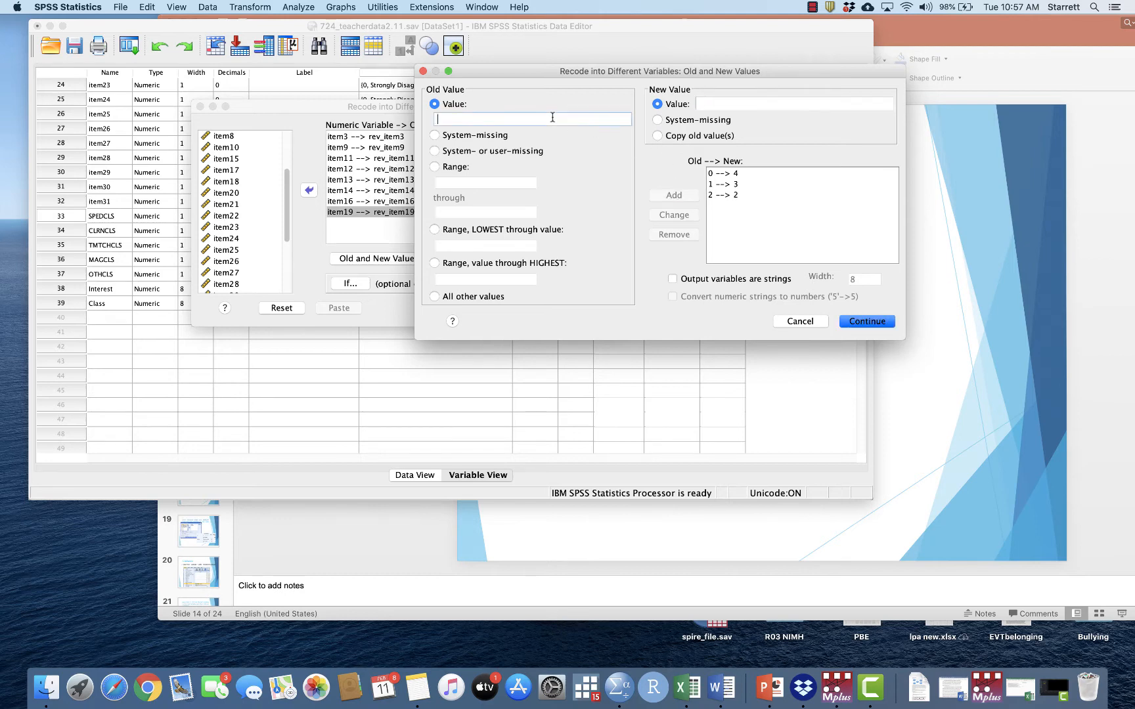
left_click(734, 103)
type("1")
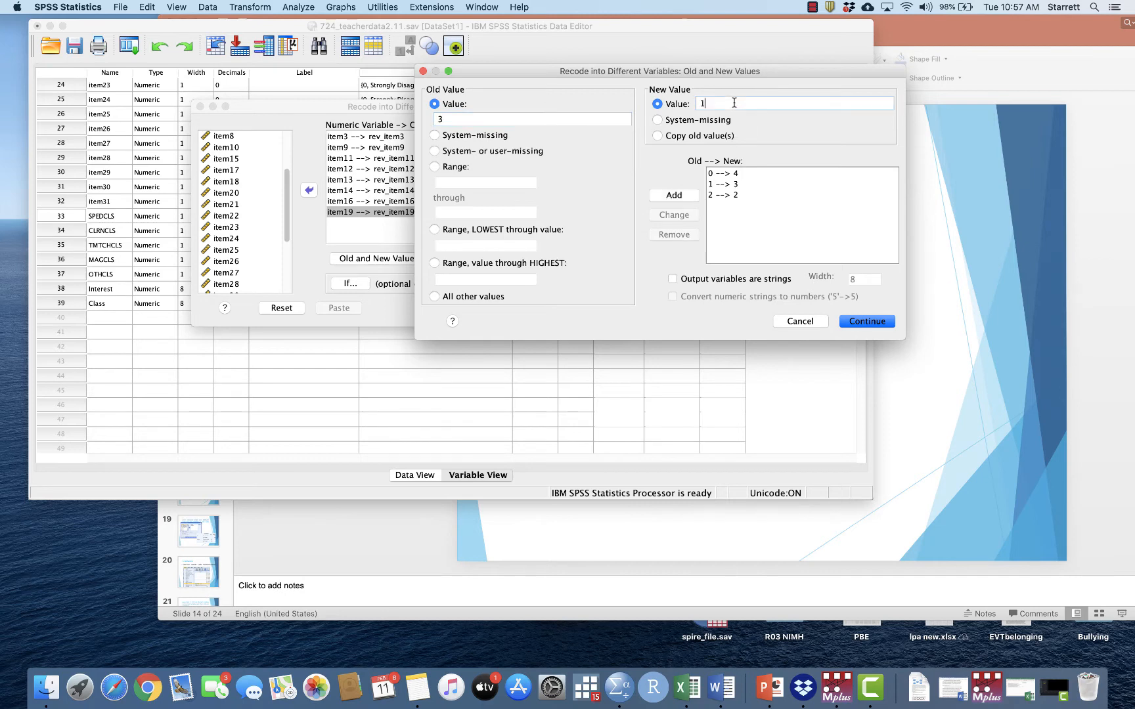
left_click(675, 197)
left_click(589, 118)
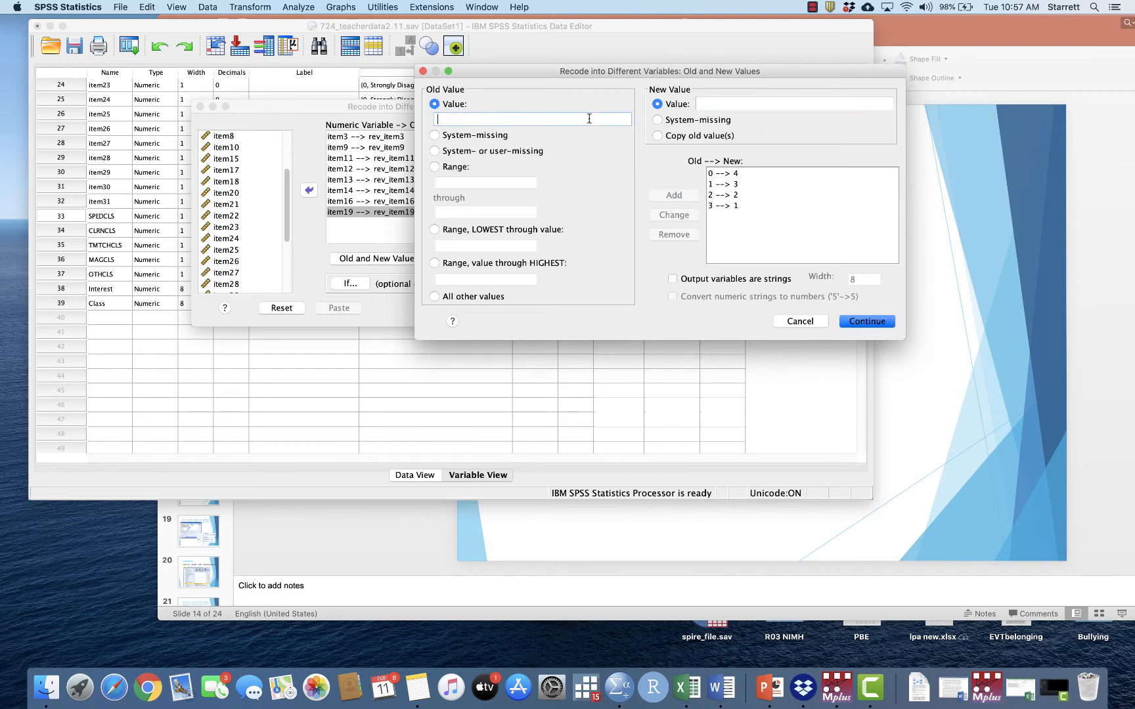
left_click(727, 105)
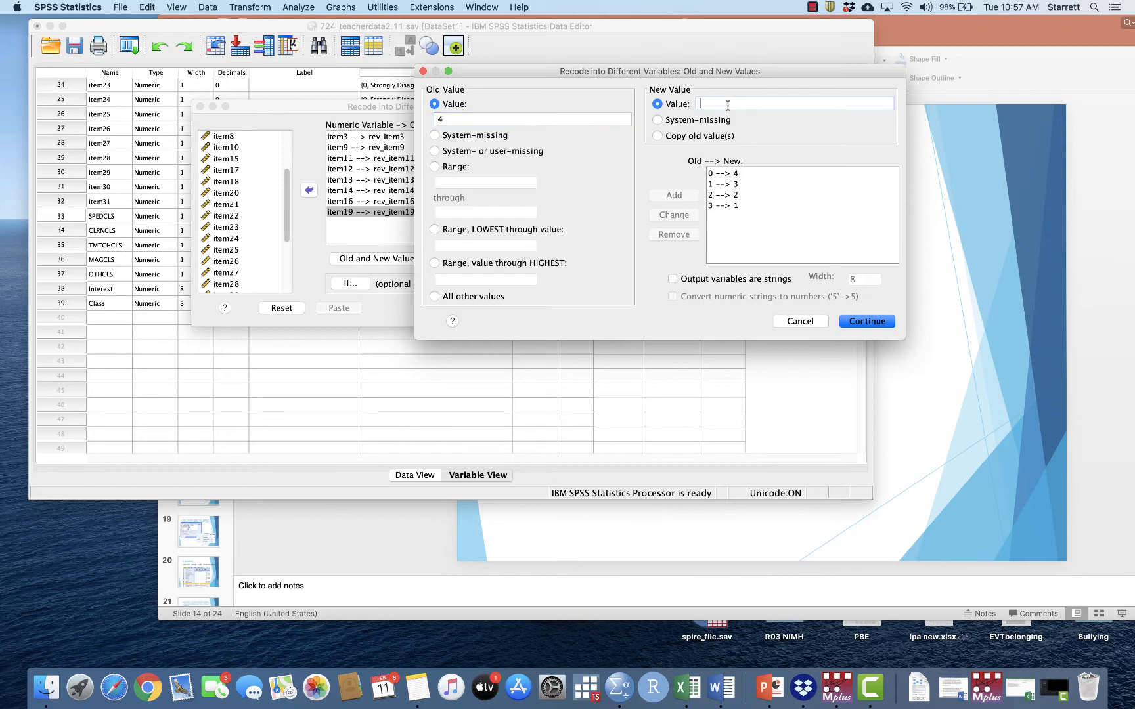
type("0")
left_click(673, 196)
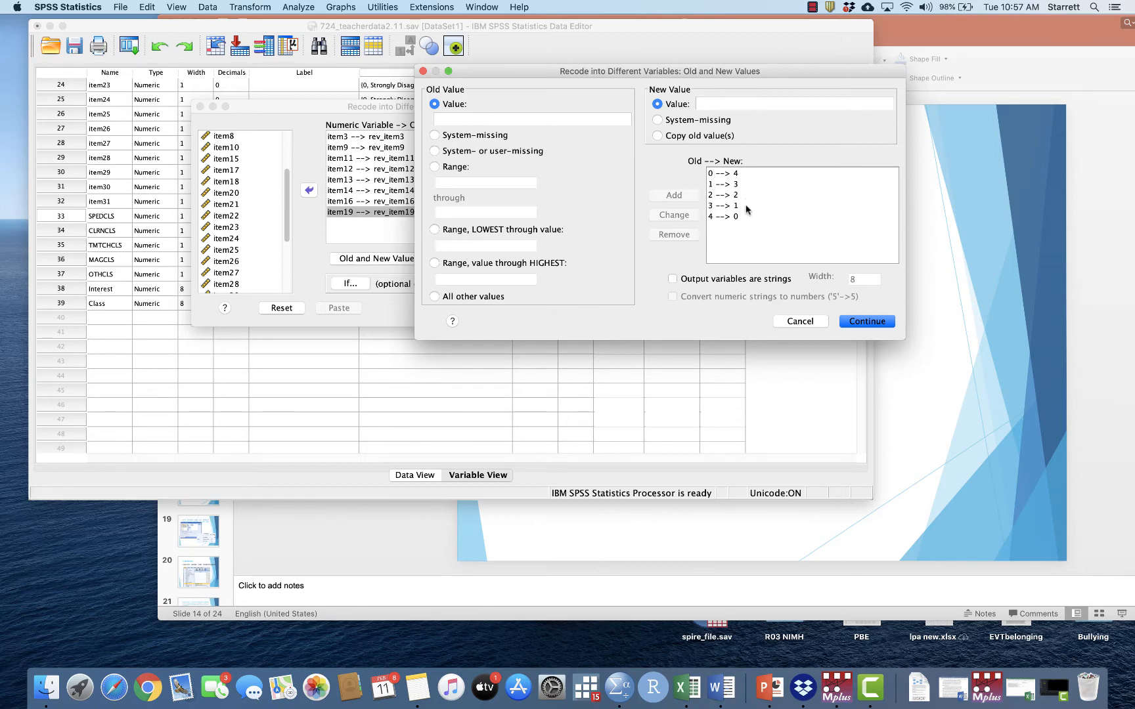
left_click(869, 322)
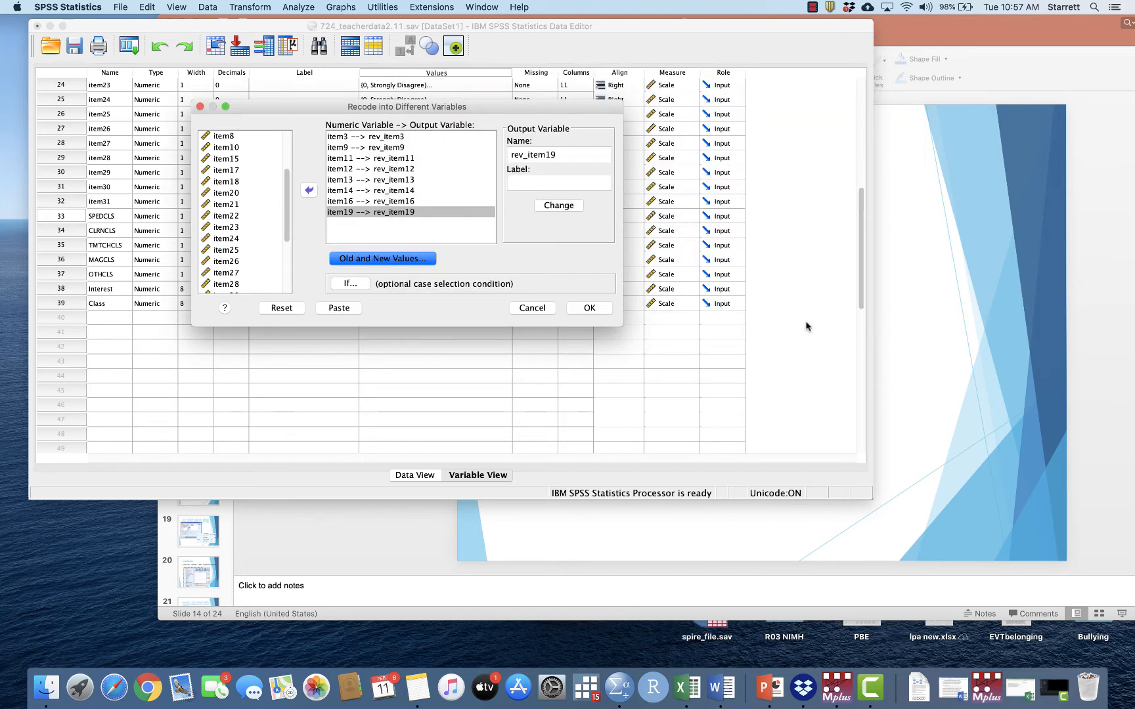
left_click(589, 308)
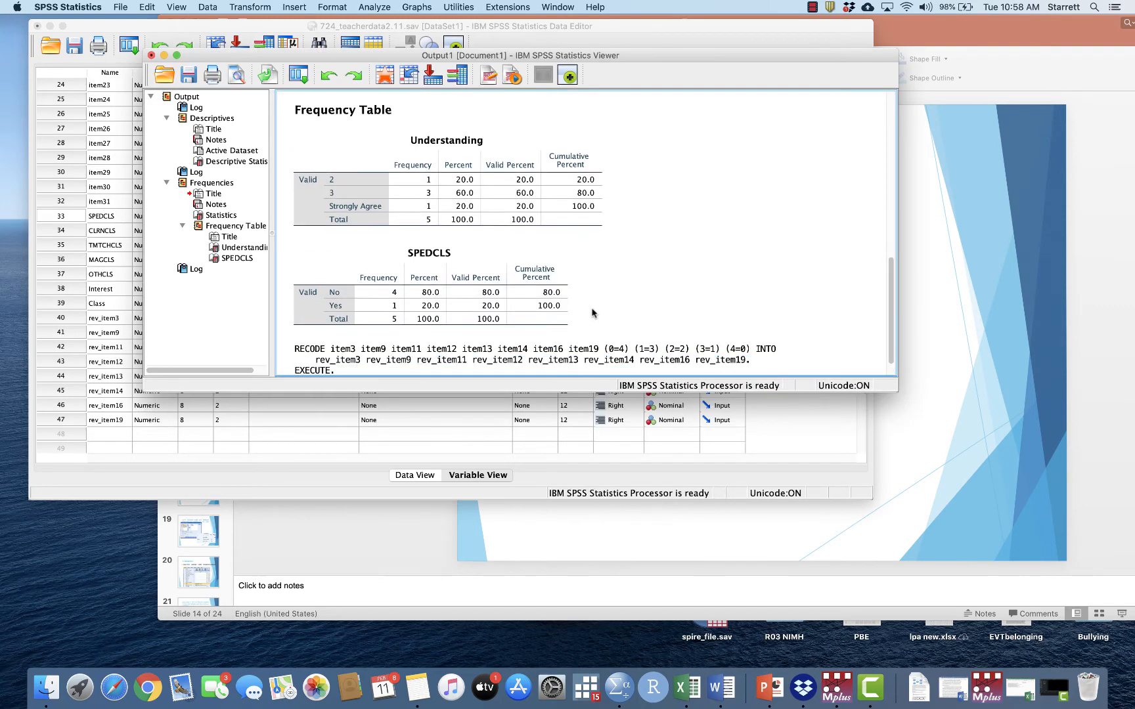
Review the logged RECODE syntax in the output and examine the new rev_item variables and their data values.
left_click(382, 324)
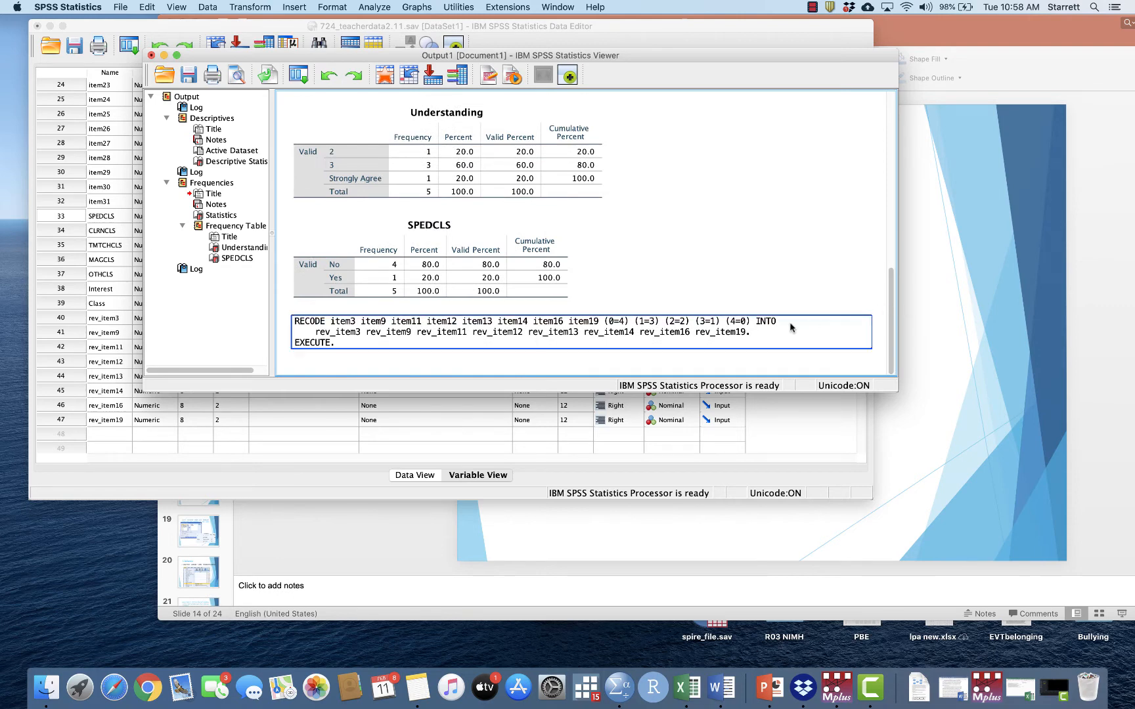
left_click(306, 485)
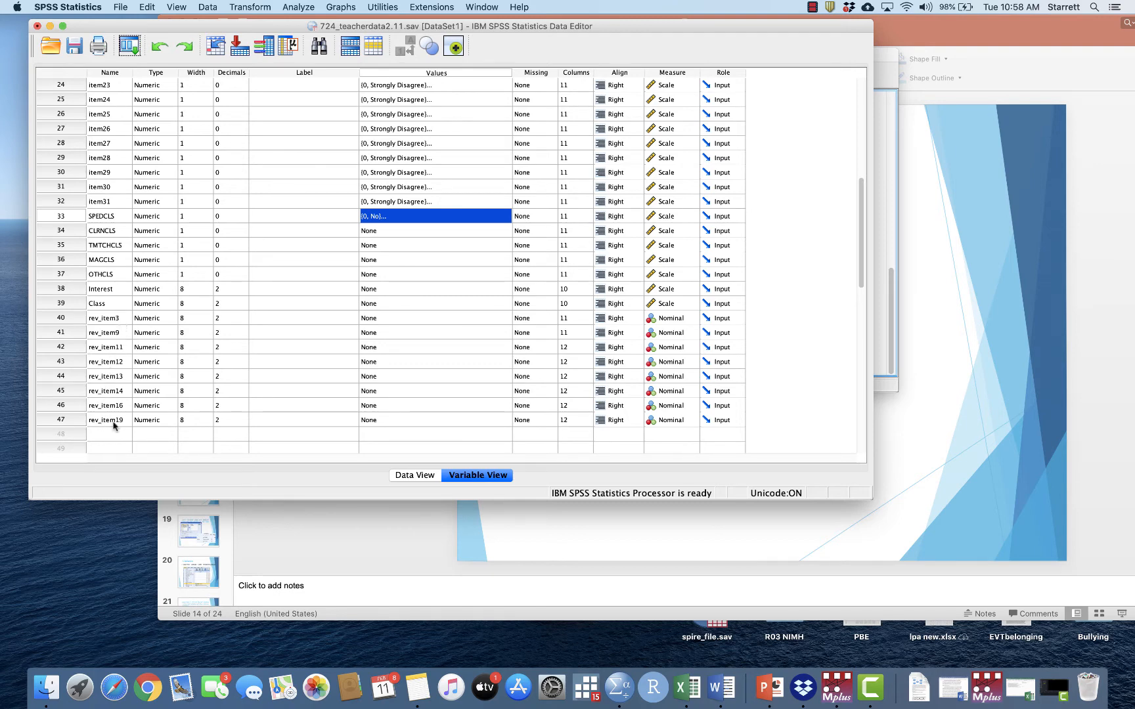
left_click(418, 475)
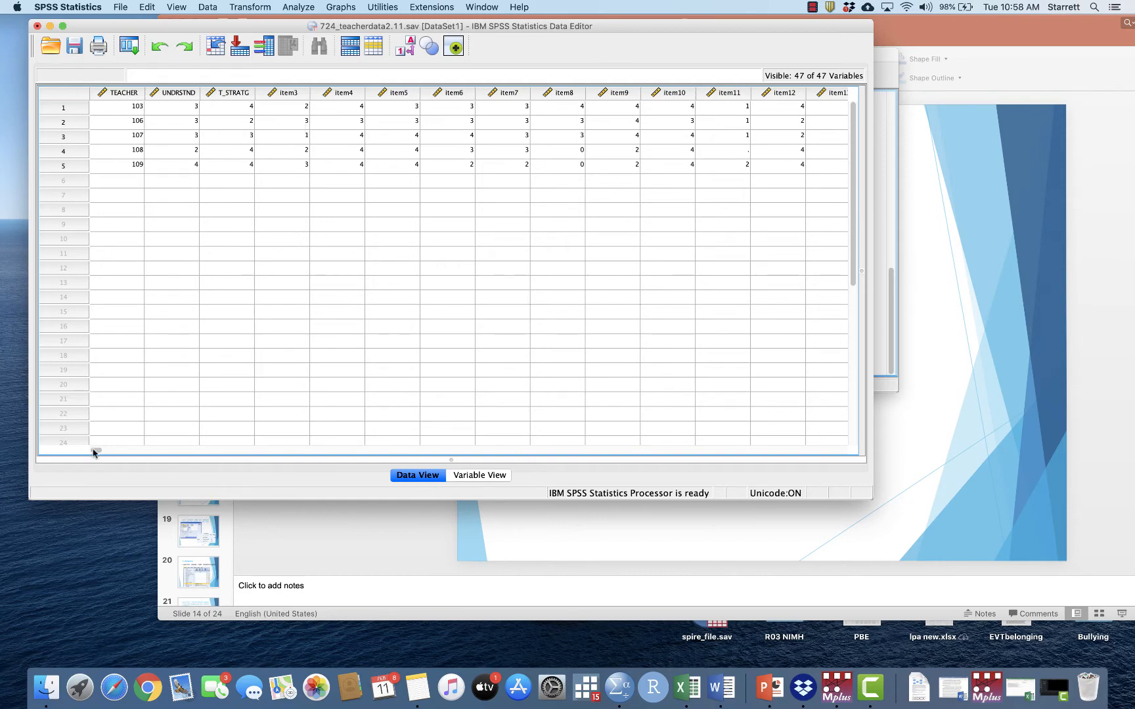
left_click_drag(94, 452, 585, 442)
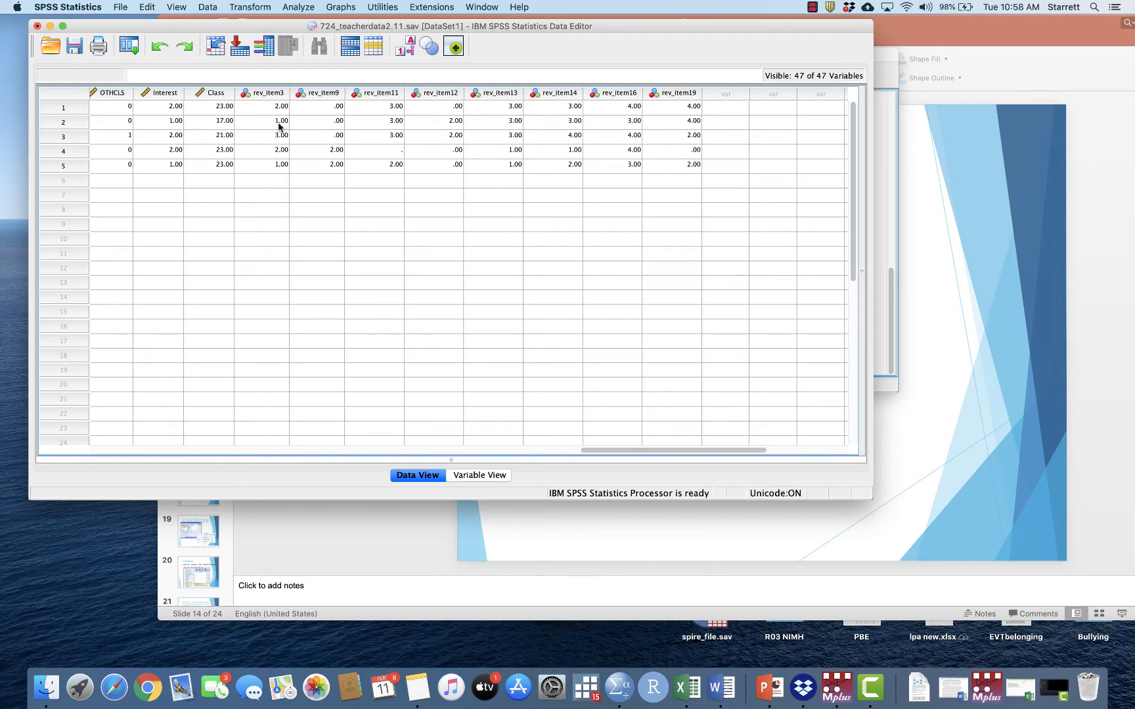
Set the measurement level of all the new variables from rev_item3 through rev_item19 to Scale.
left_click(480, 477)
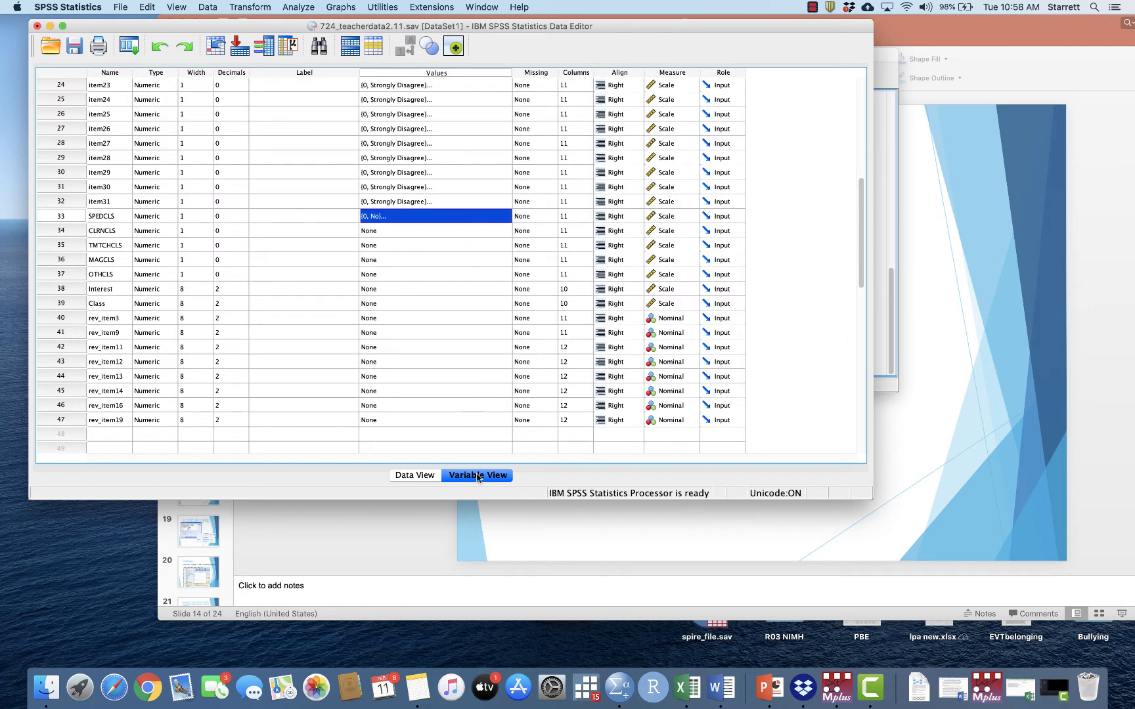
scroll(787, 408, "down", 3)
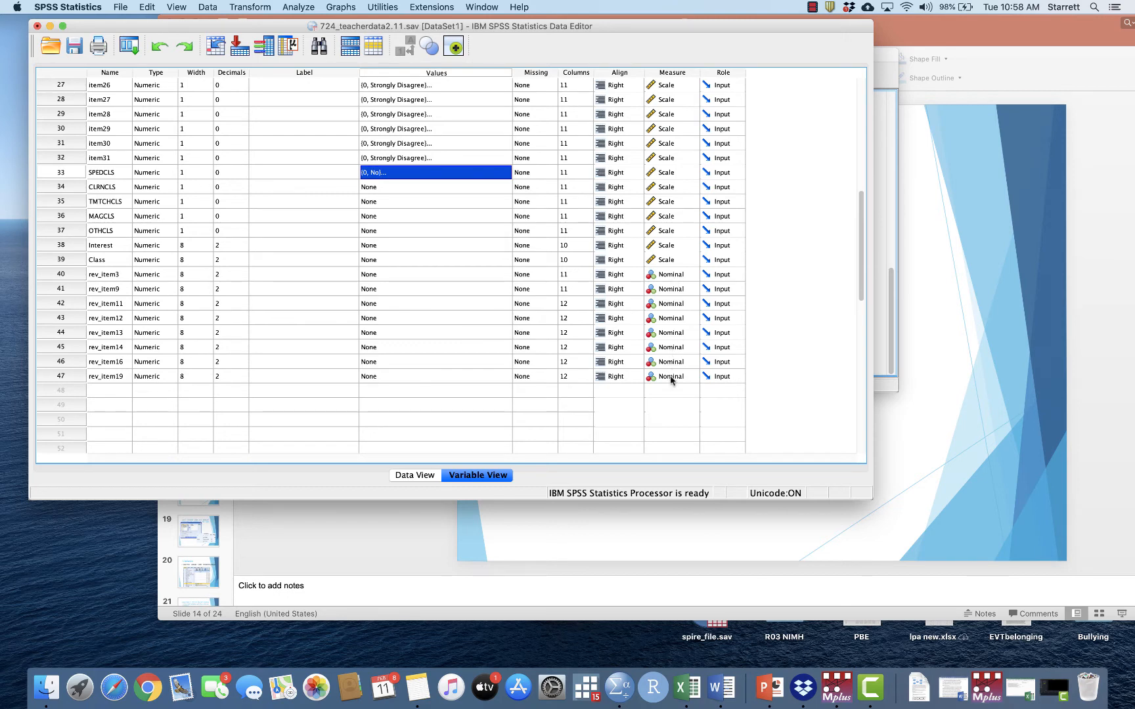
left_click(683, 261)
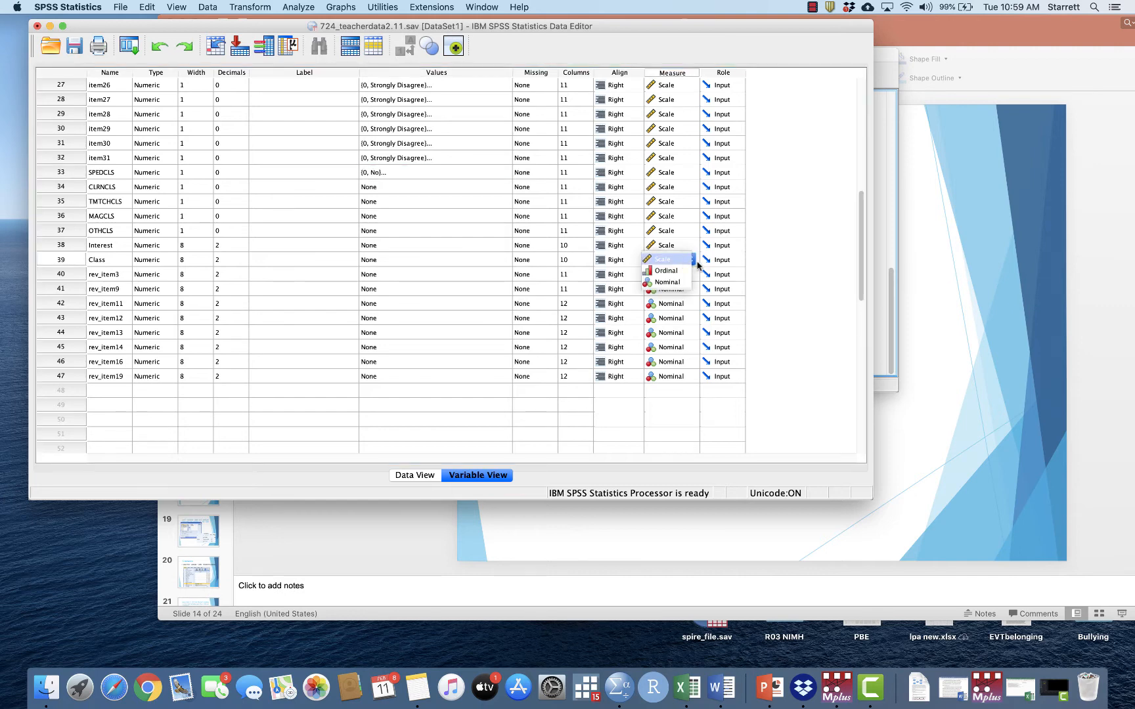
left_click(694, 264)
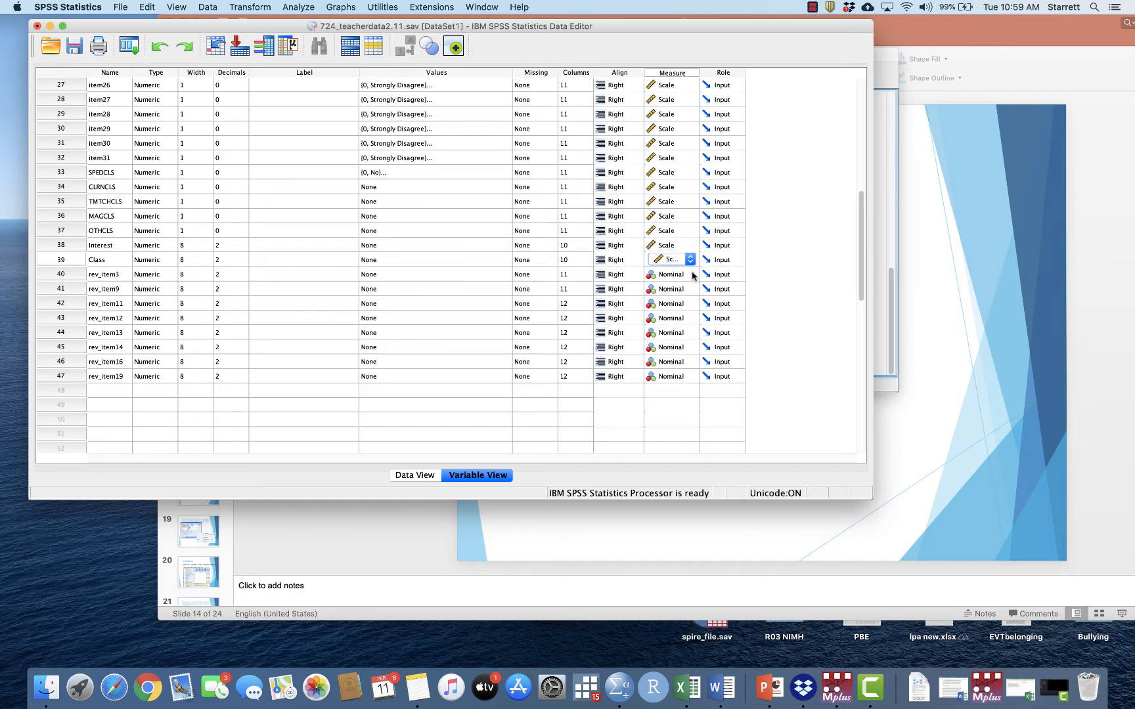
left_click_drag(691, 276, 690, 377)
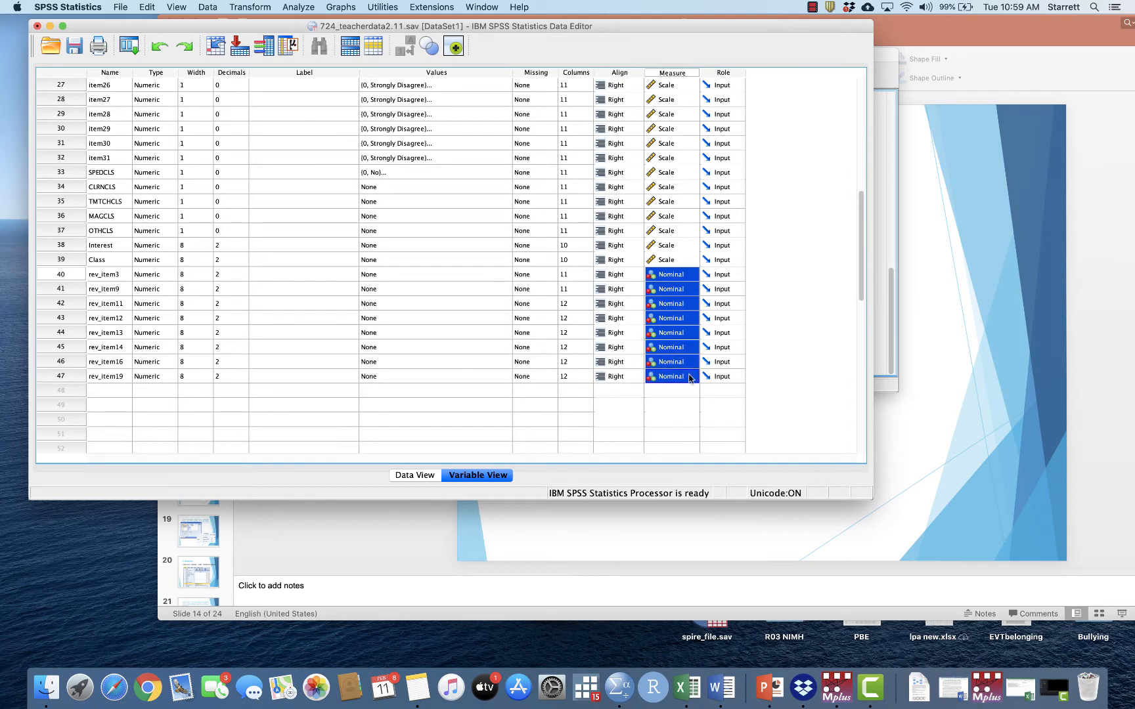
type("Scale")
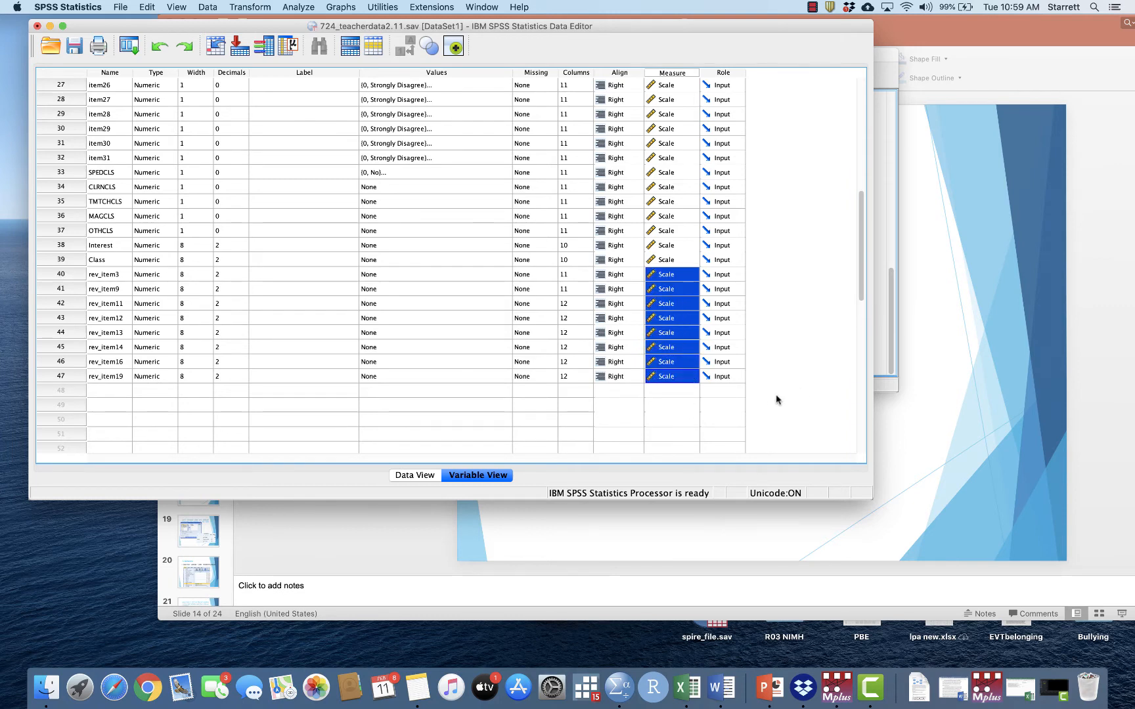
left_click(524, 425)
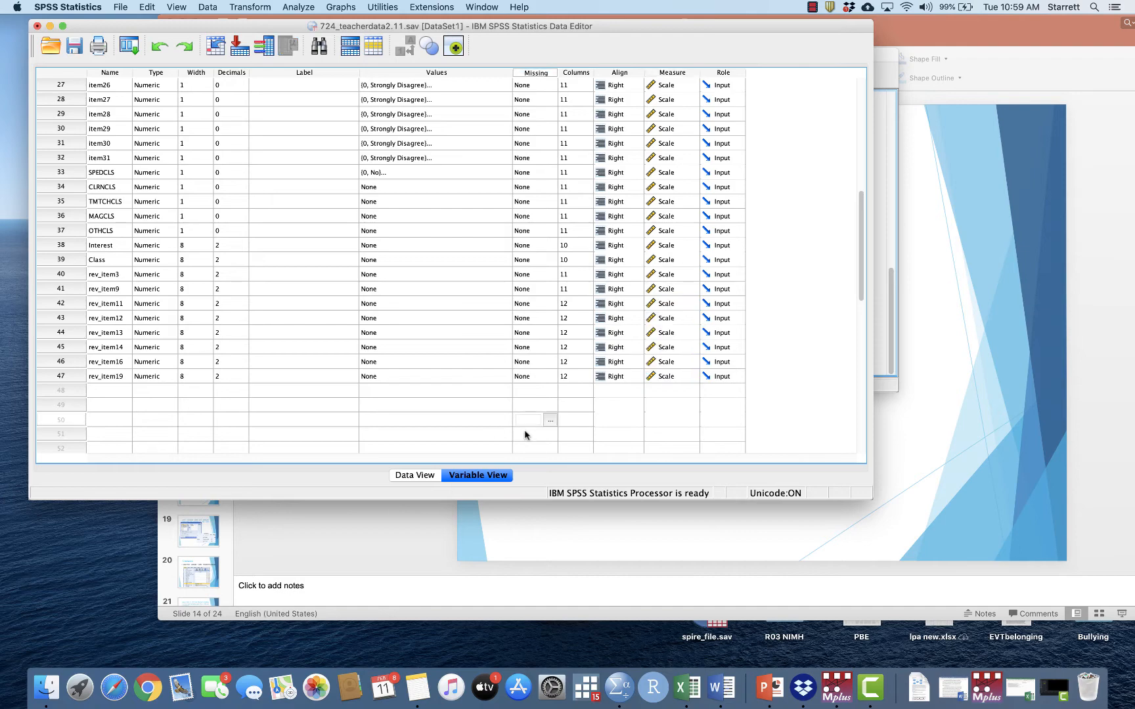
Switch to the PowerPoint lesson and read on from slide 15 to the practice task on slide 17.
left_click(928, 454)
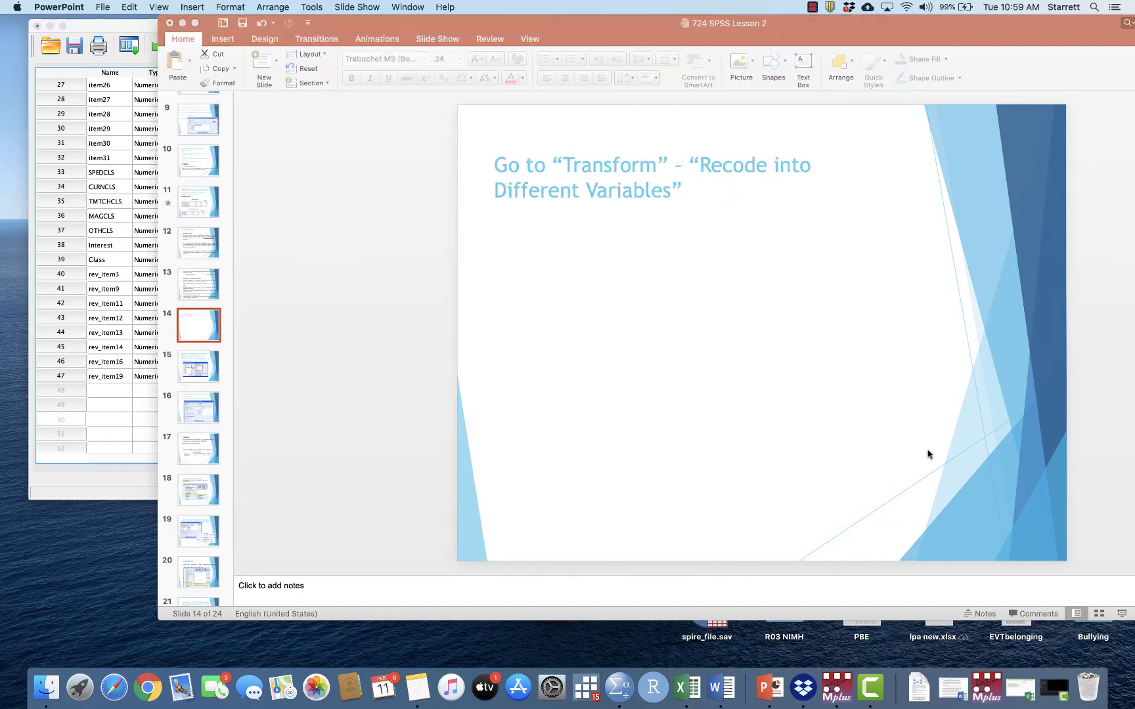
left_click(200, 360)
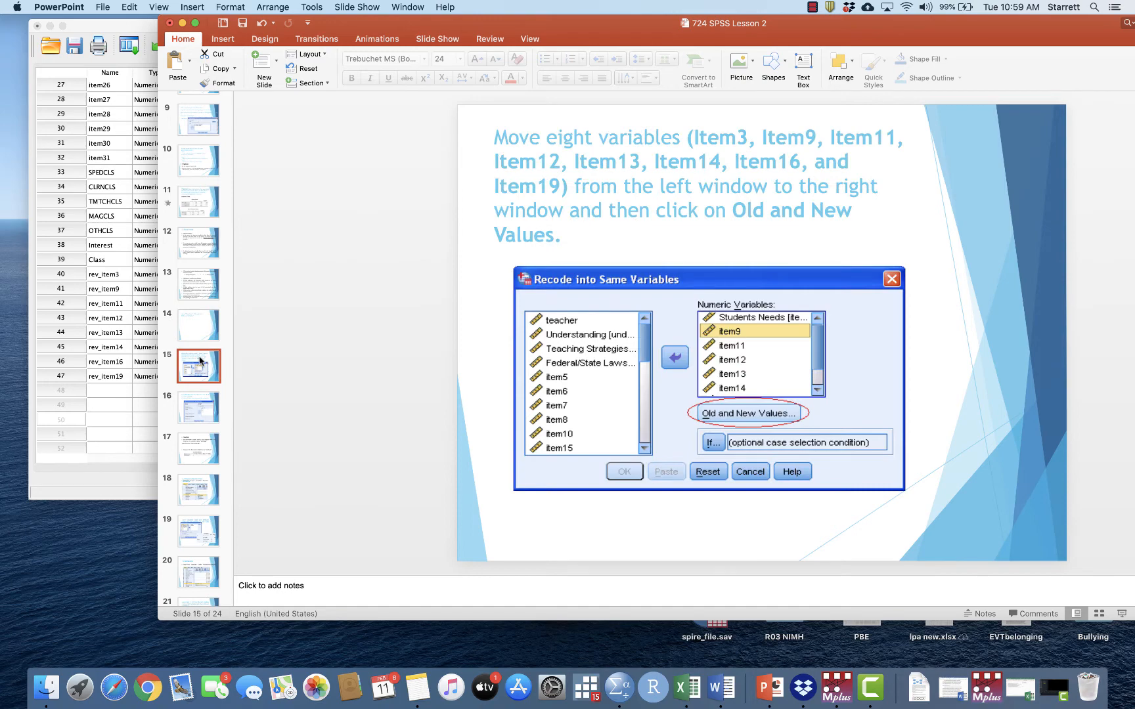
key("Down")
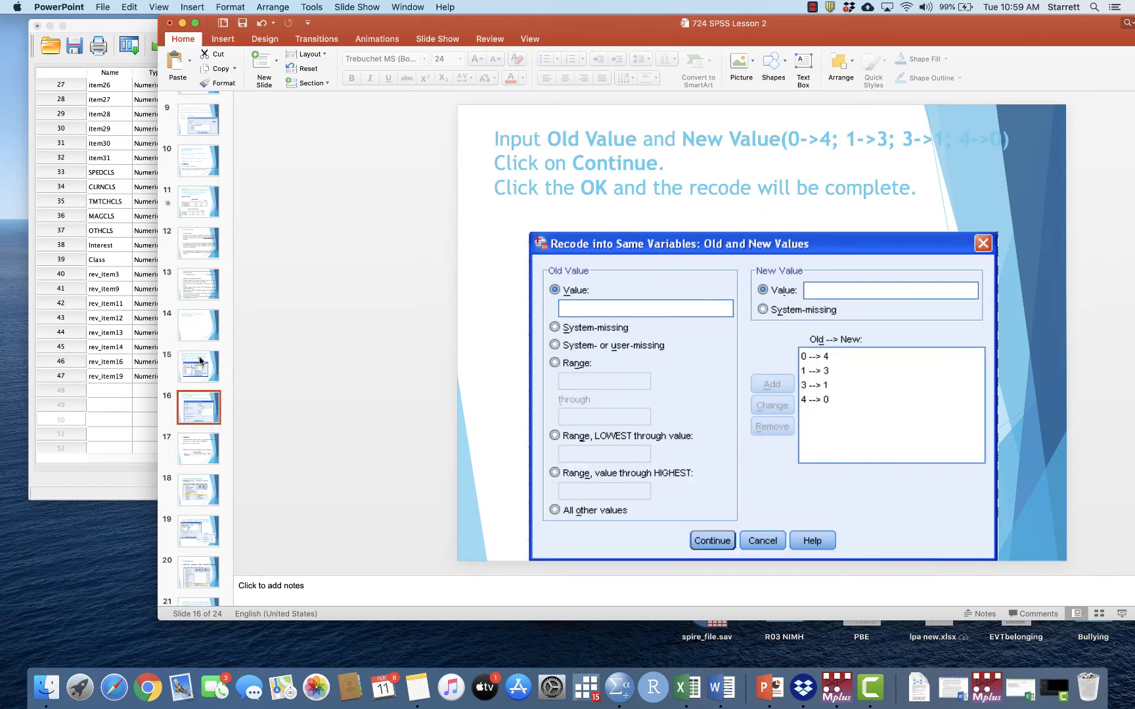
key("Down")
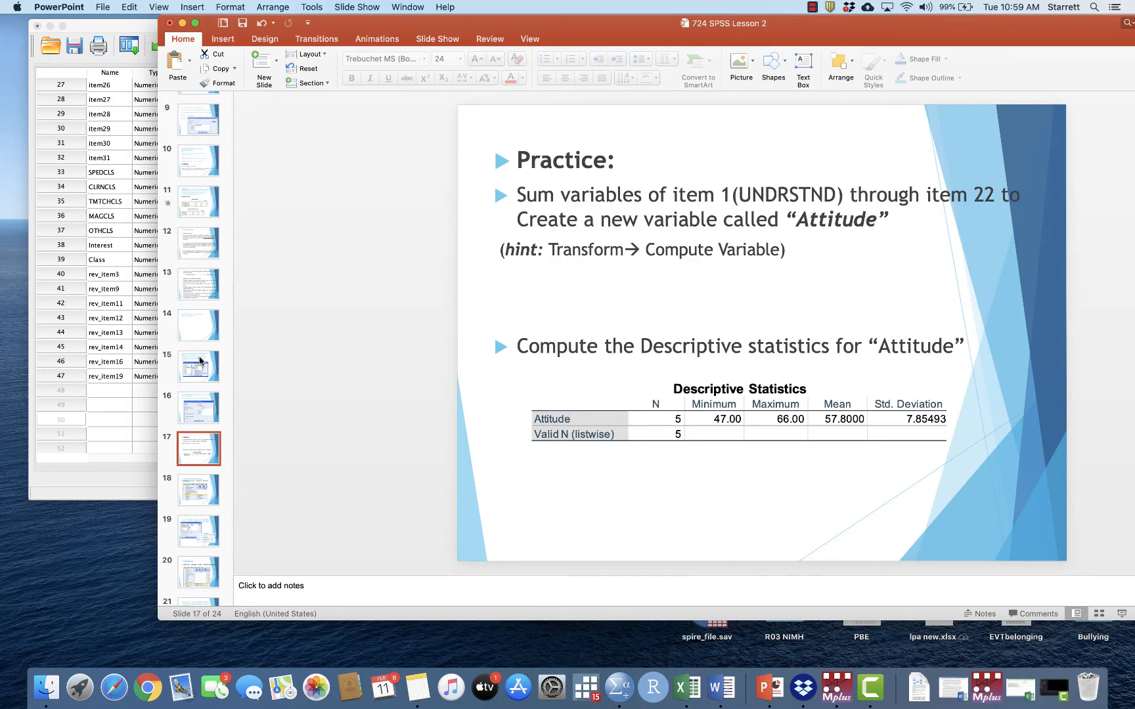
left_click(110, 479)
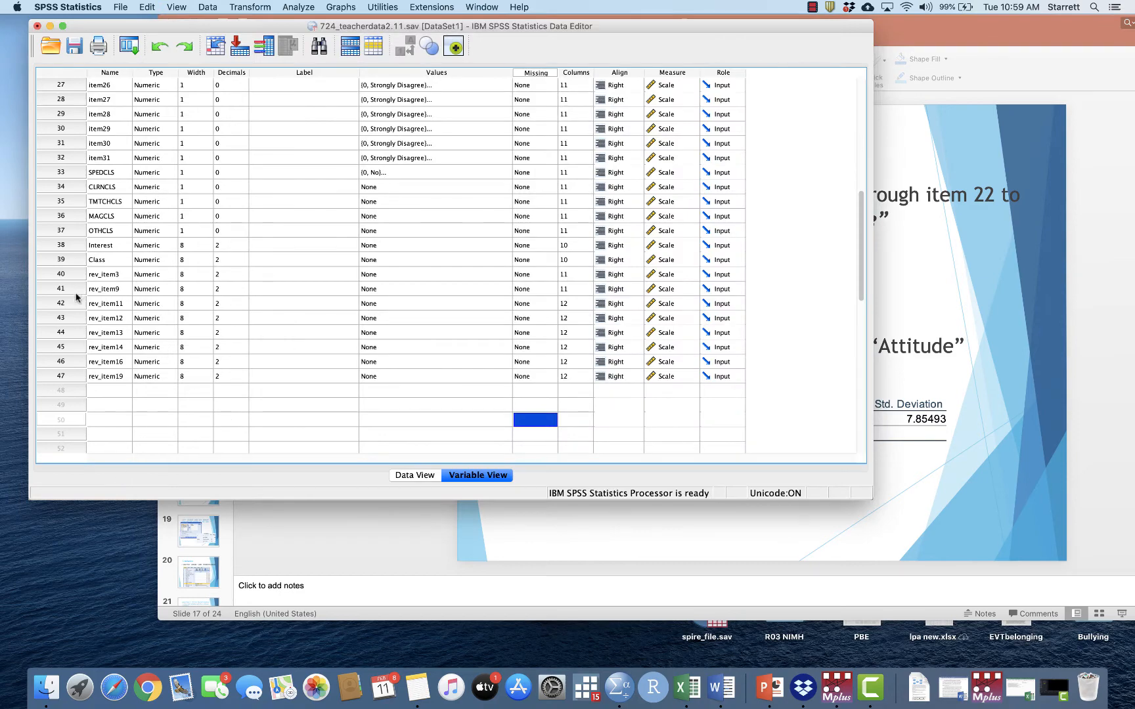
left_click(968, 402)
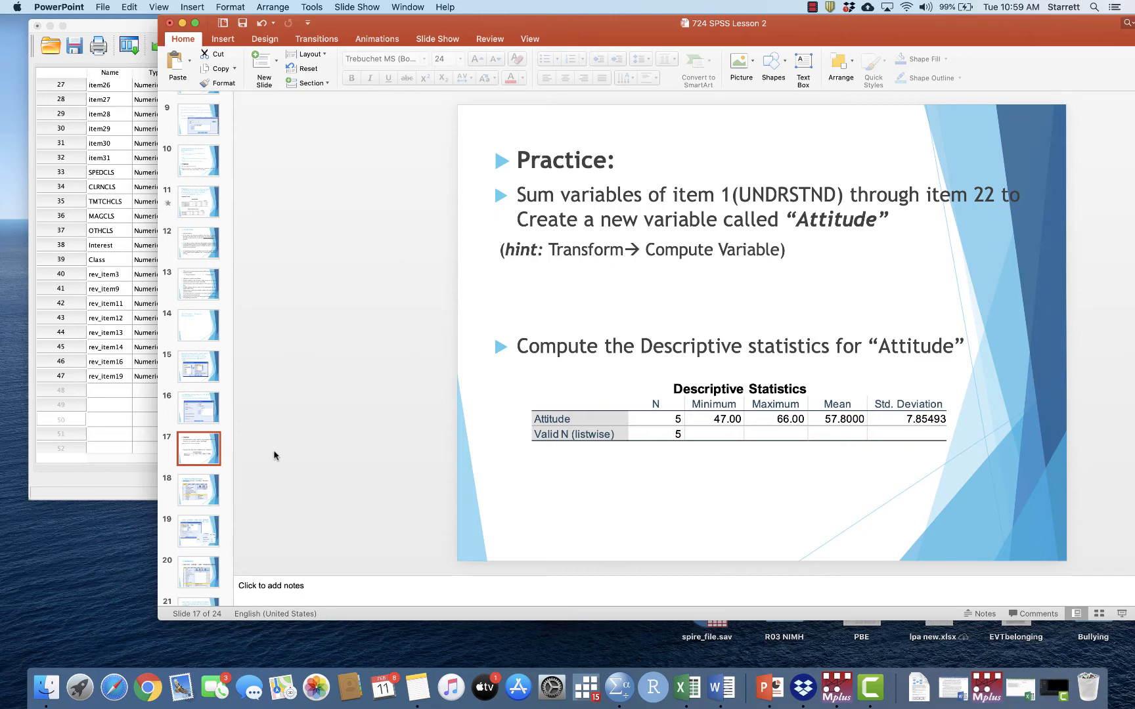
Switch back to the SPSS Data Editor and start a Compute Variable transformation with the target variable named Attitude.
left_click(115, 483)
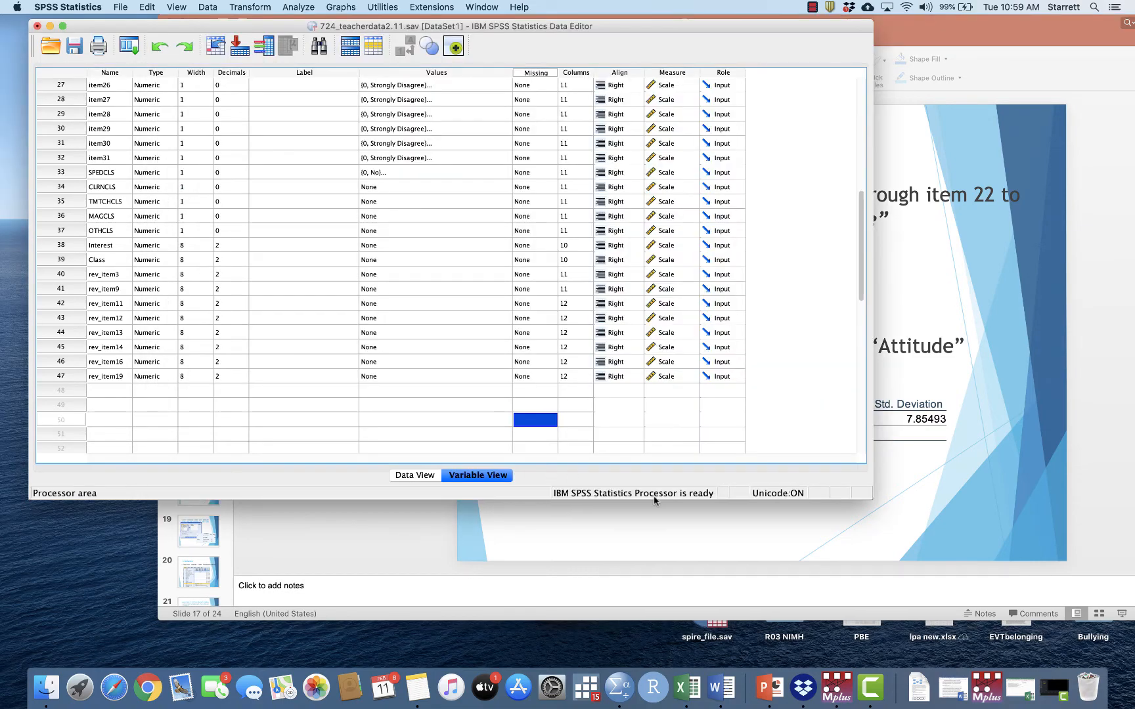
left_click_drag(570, 30, 594, 31)
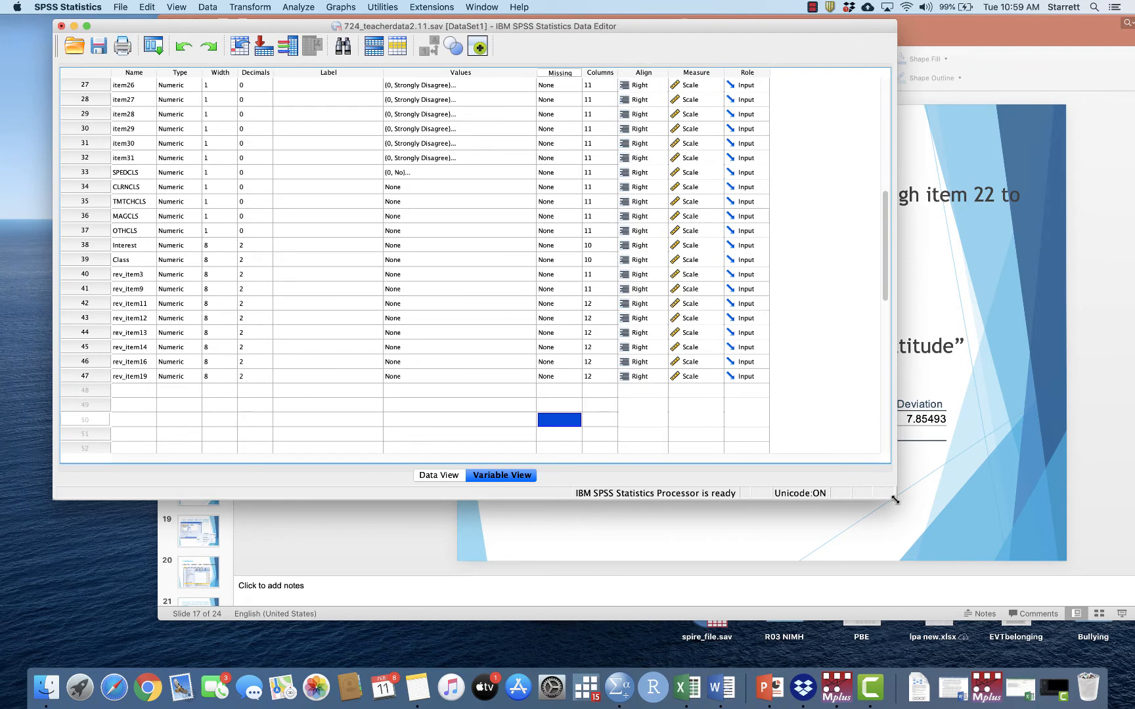
left_click(253, 6)
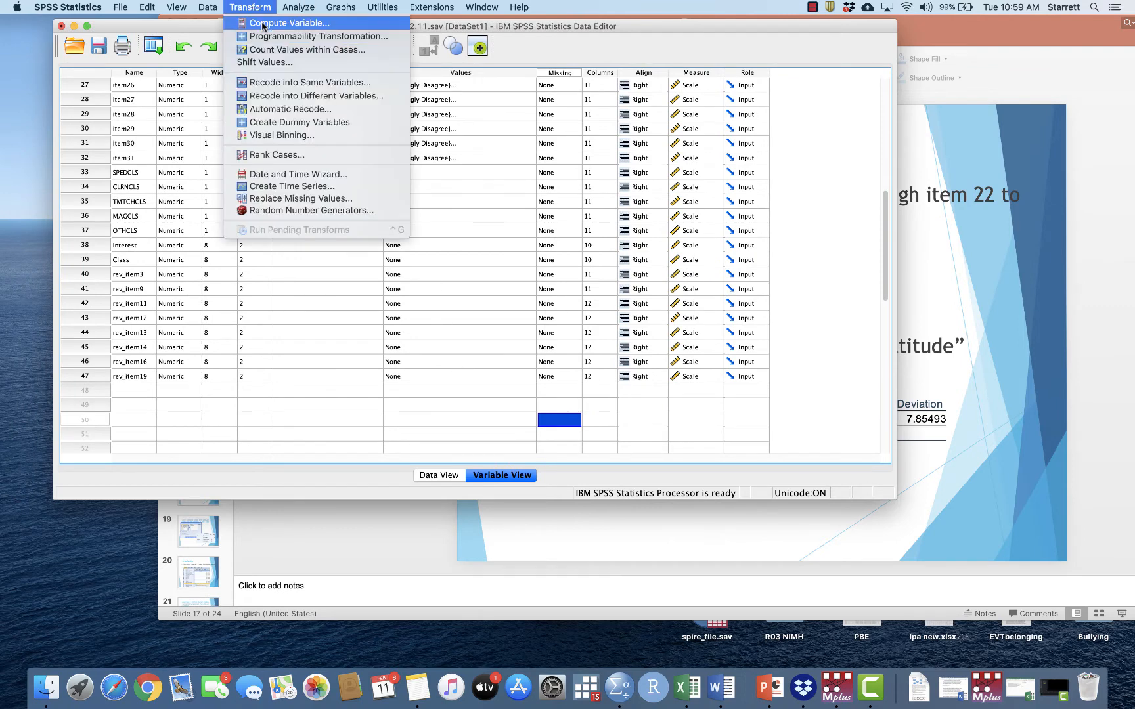
left_click(263, 23)
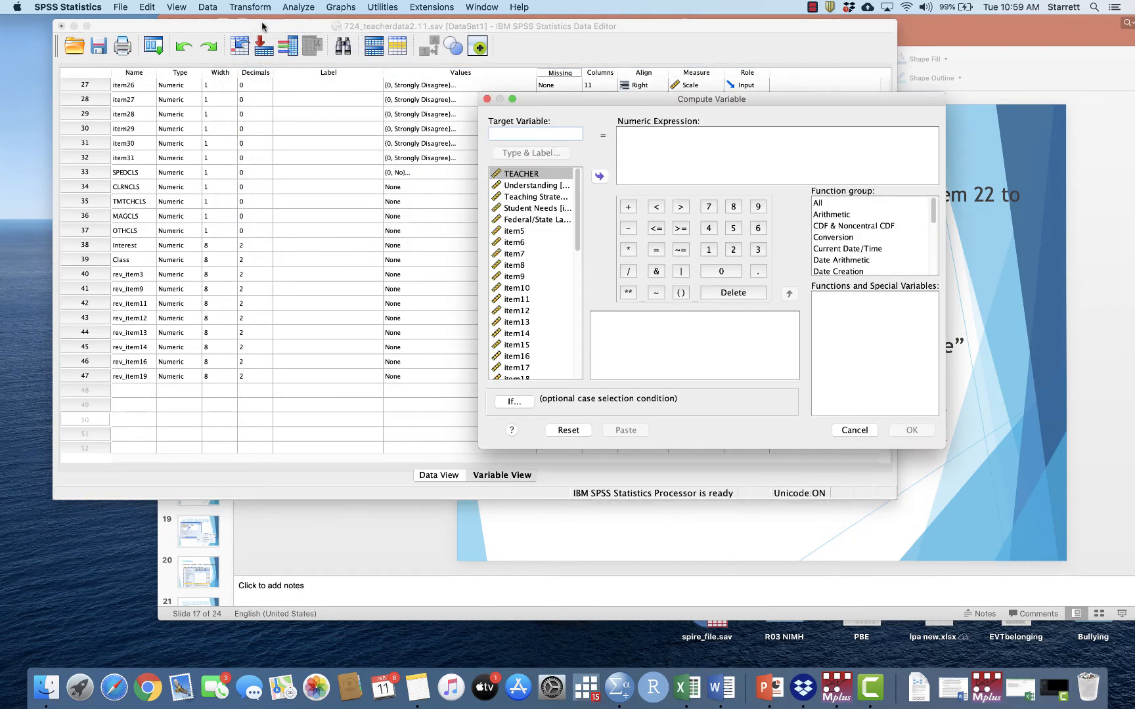
type("Attitude")
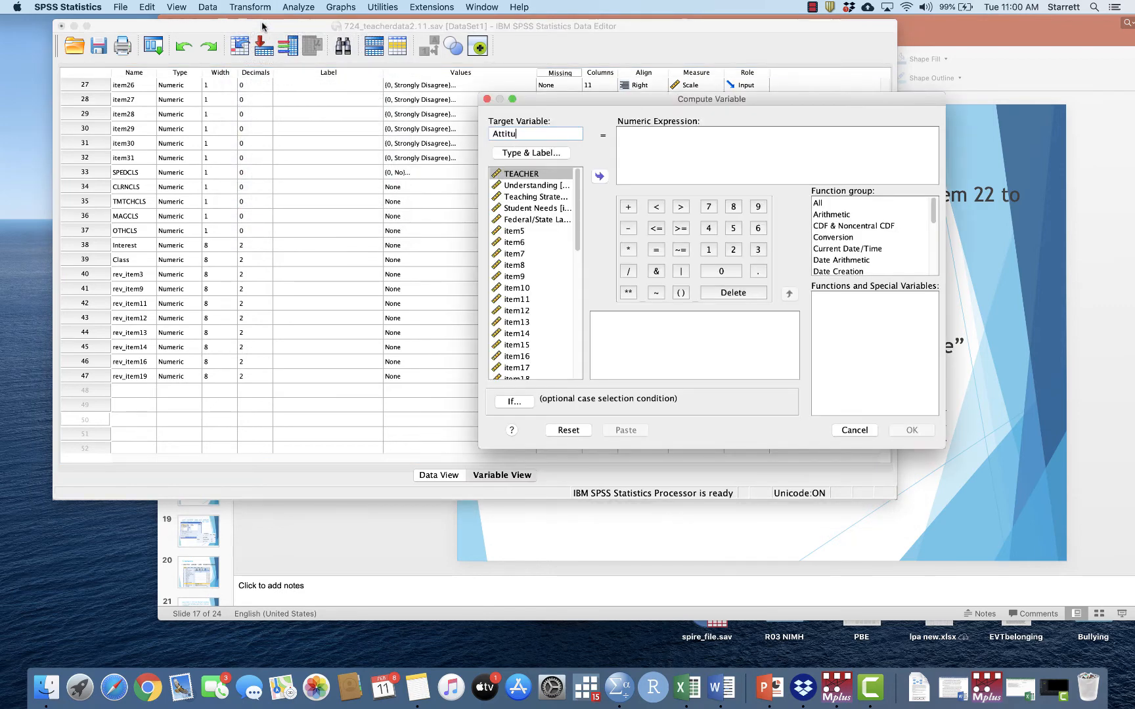
left_click(687, 147)
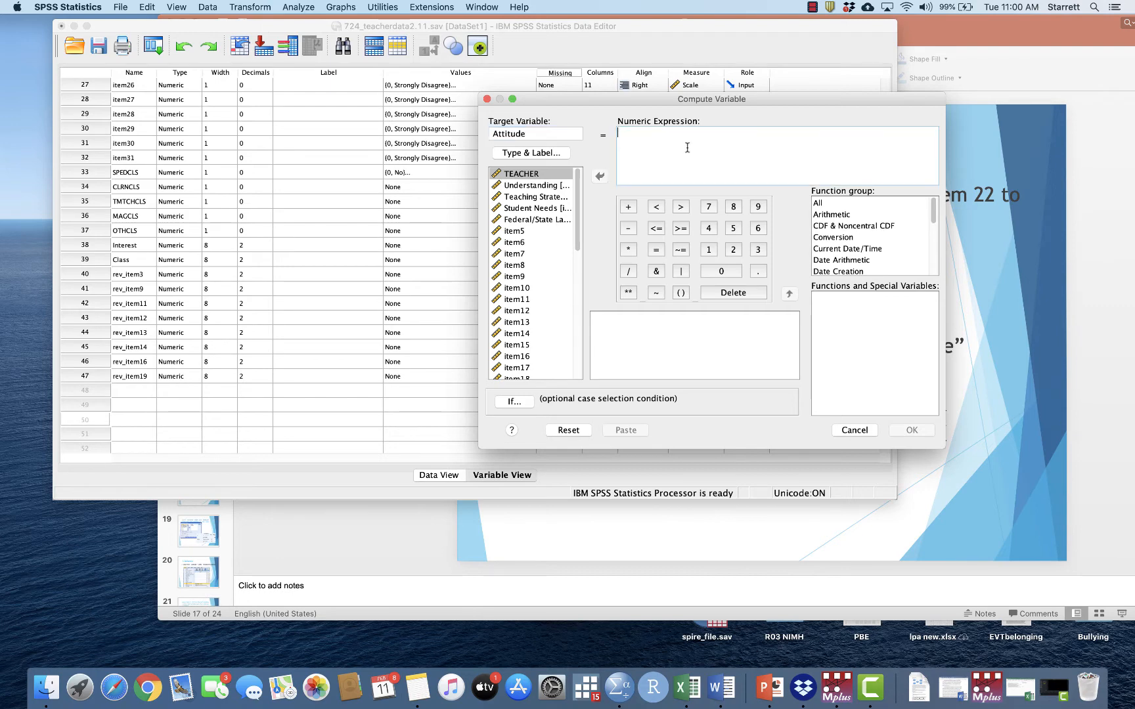
left_click(543, 186)
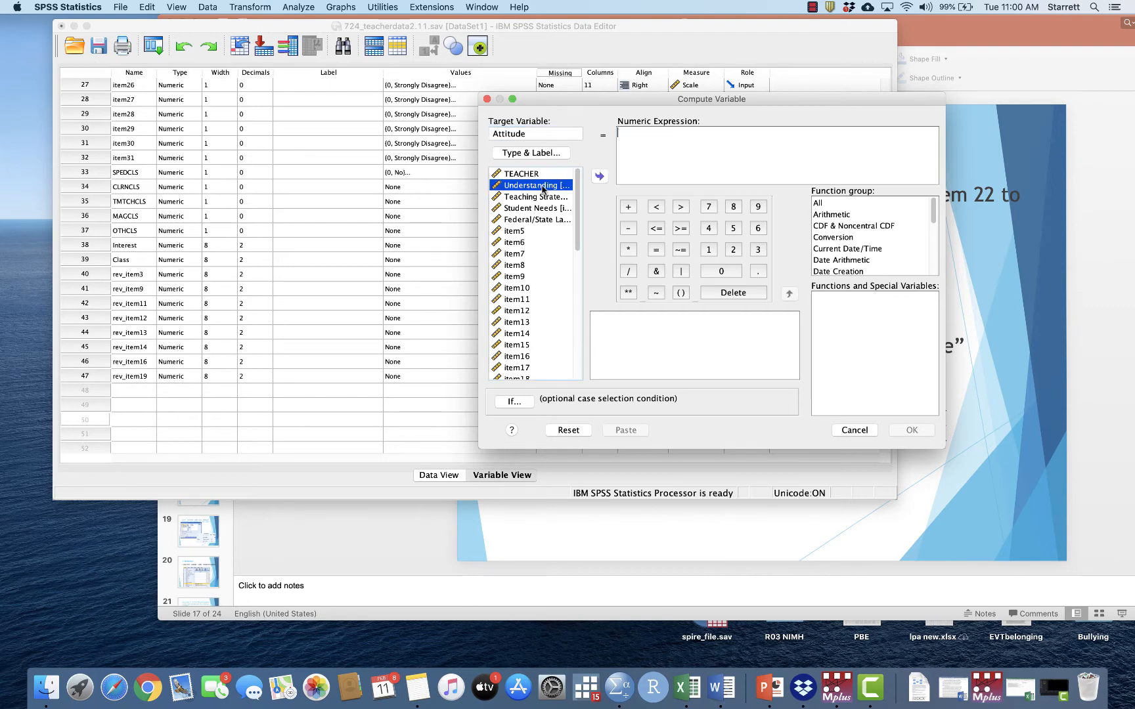
double_click(543, 186)
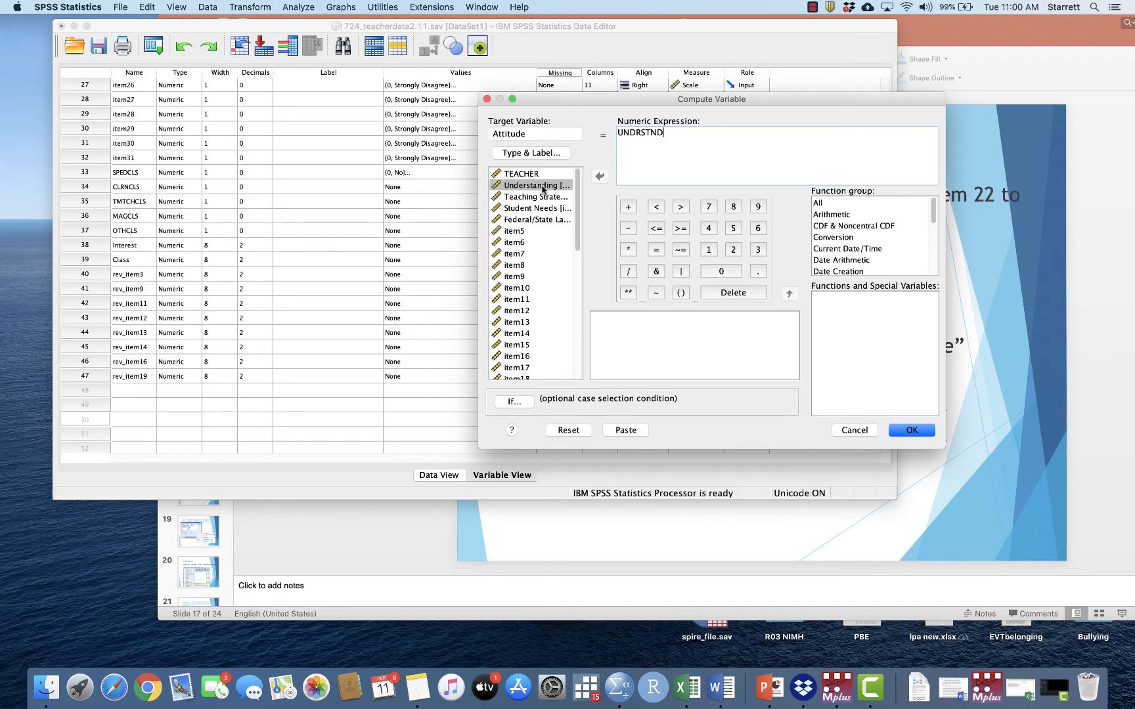
type("+")
Replace the numeric expression with a Sum function that starts with UNDRSTND and T_STRATG as comma-separated arguments.
left_click_drag(673, 133, 613, 133)
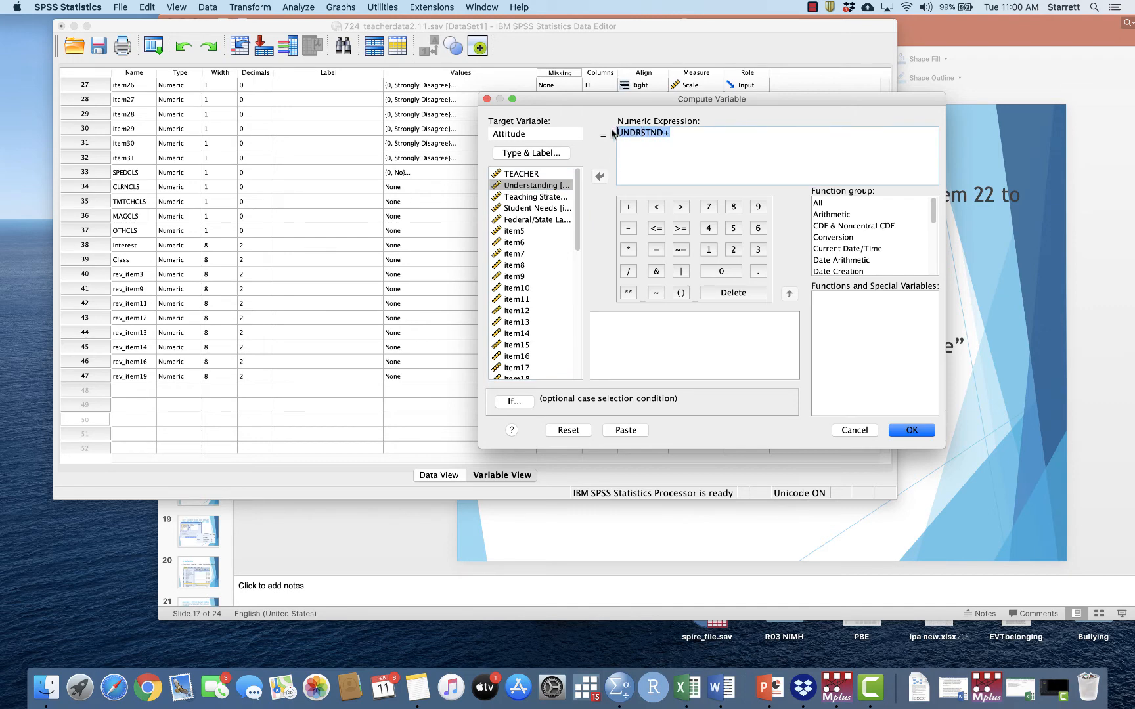
type("Sum(")
double_click(544, 188)
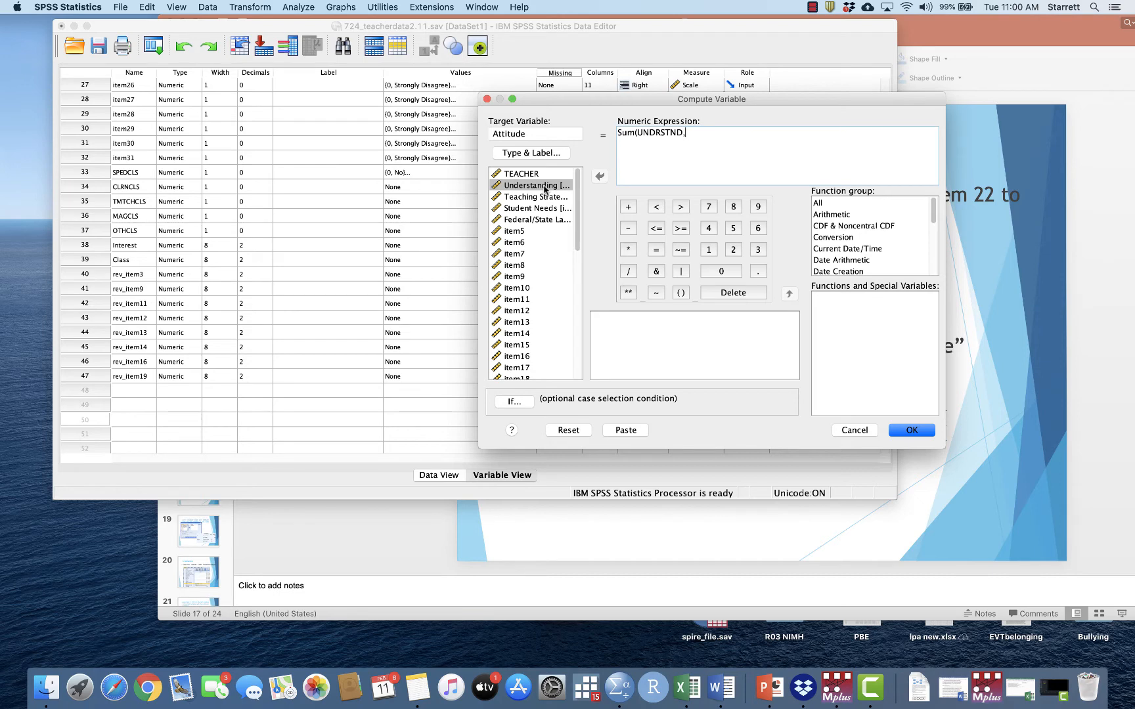
left_click(544, 198)
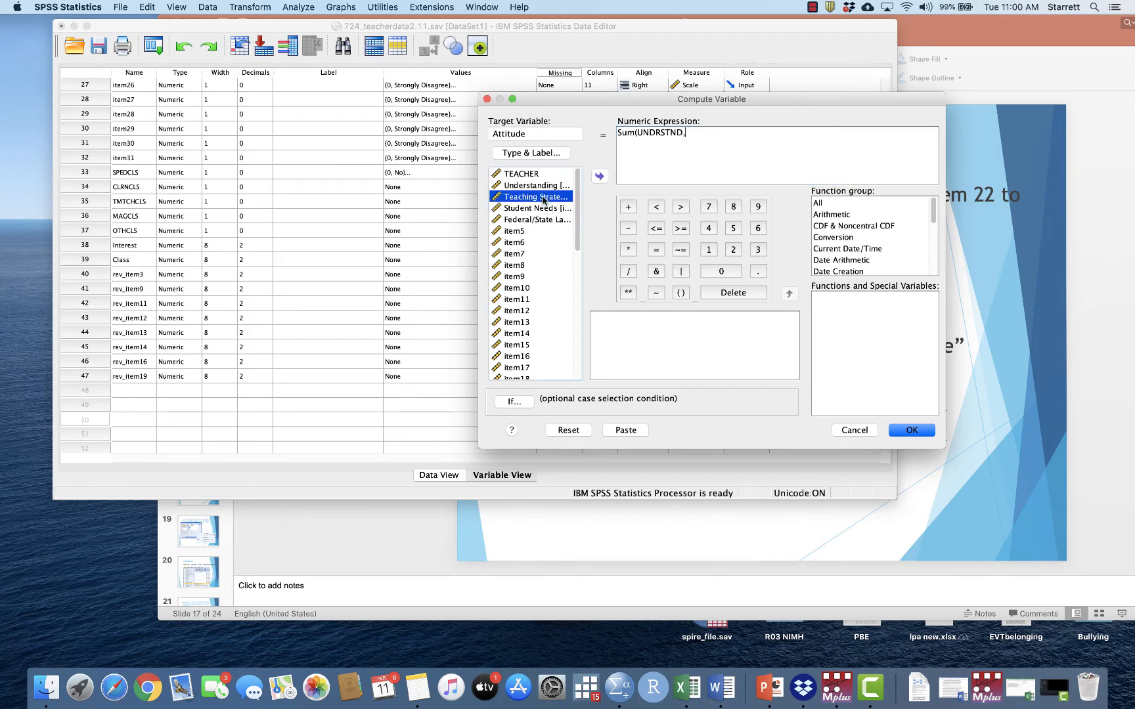
double_click(544, 198)
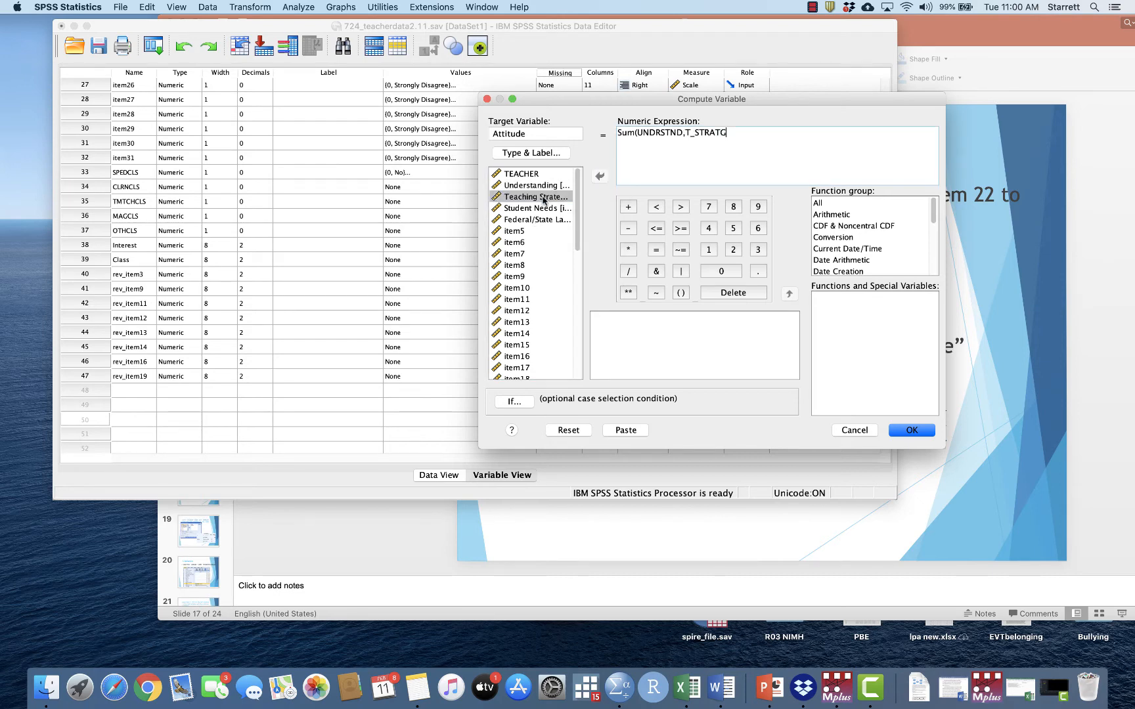
Look through the variable list to tell the original items from their reverse-coded rev_item versions.
left_click(546, 306)
scroll(540, 230, "down", 3)
left_click(540, 230)
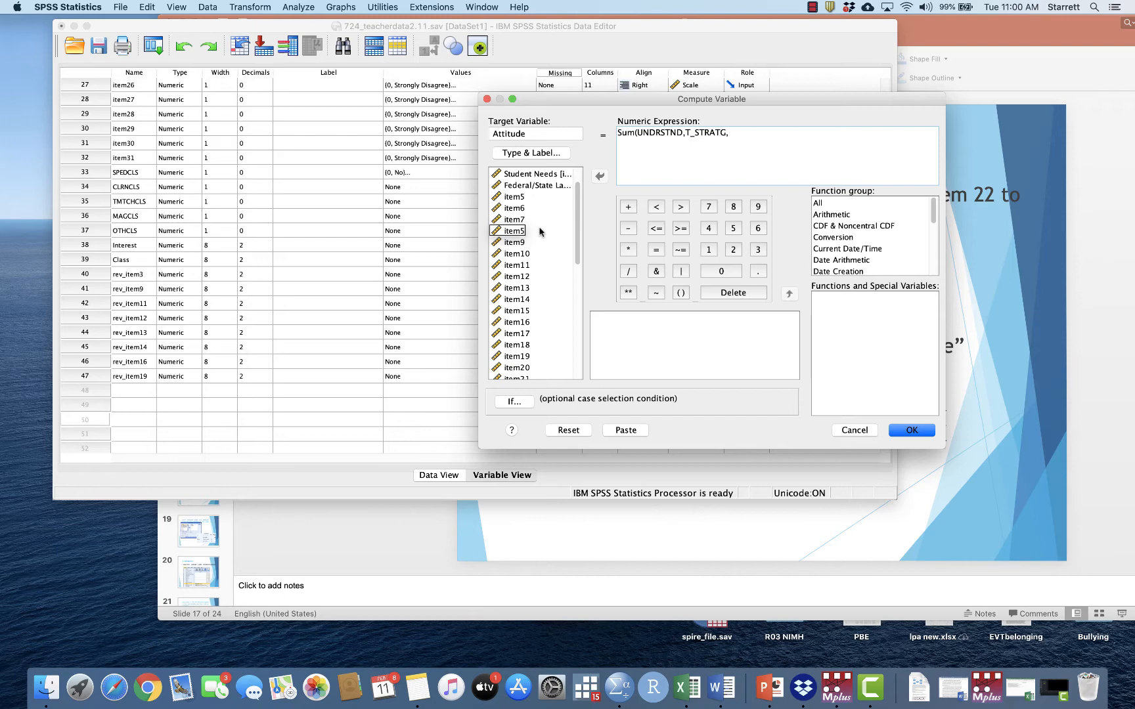
scroll(539, 230, "up", 3)
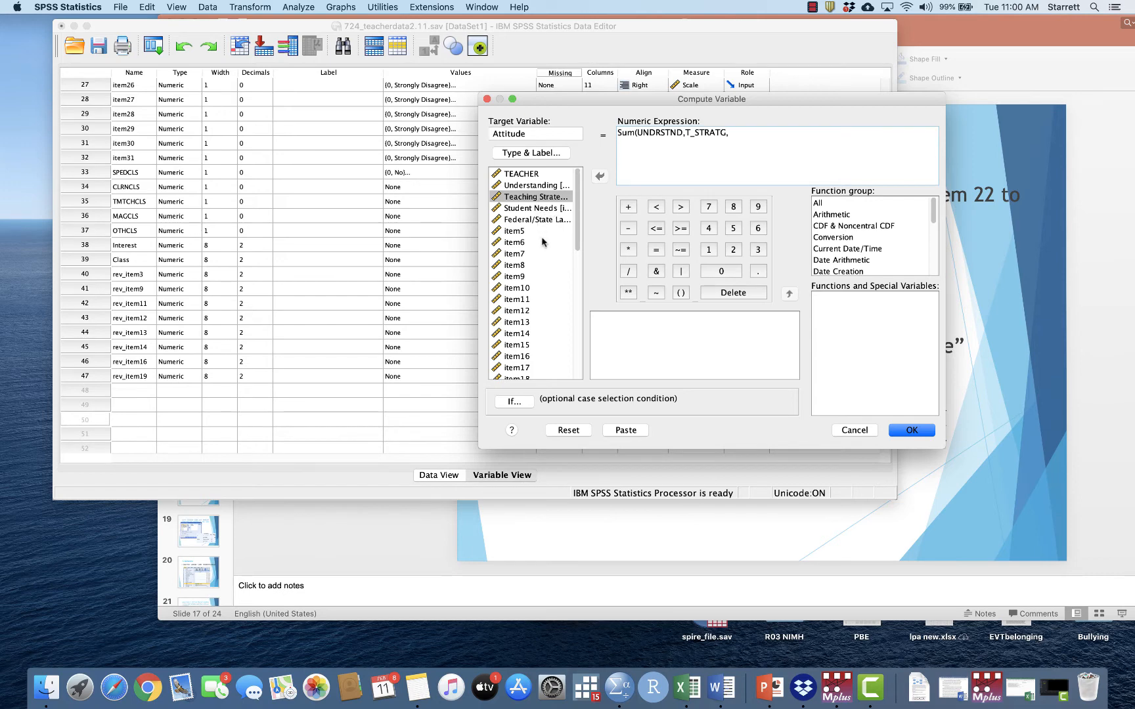
left_click(542, 242)
left_click_drag(578, 243, 578, 376)
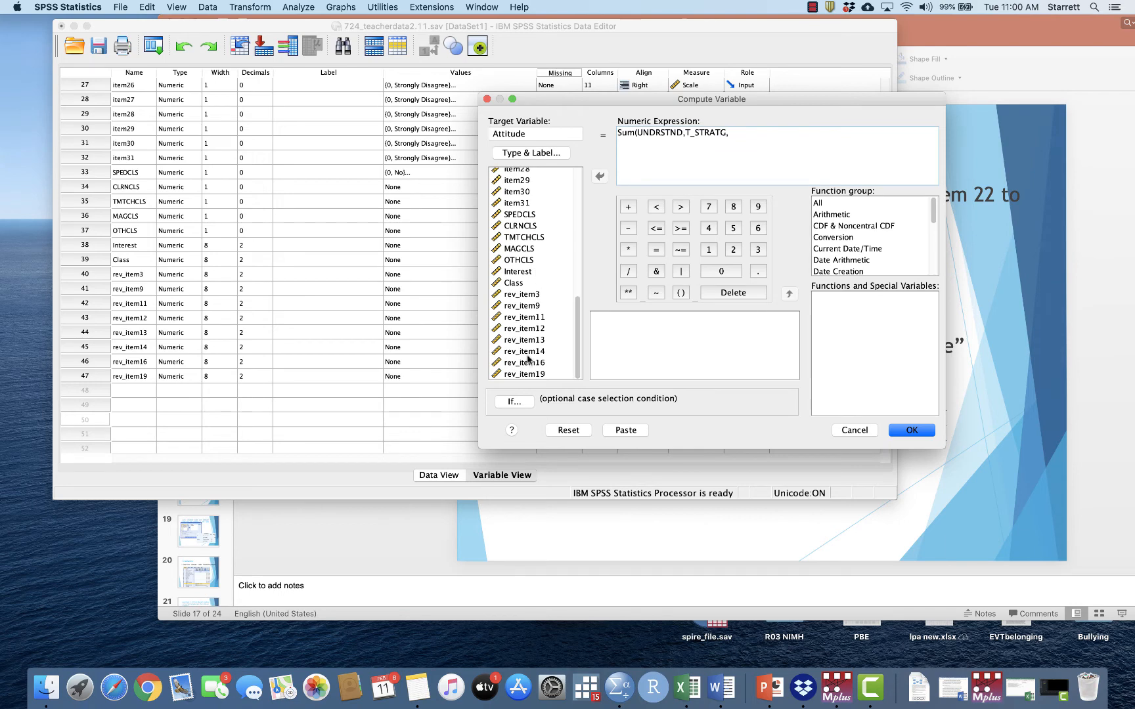
left_click_drag(577, 322, 574, 213)
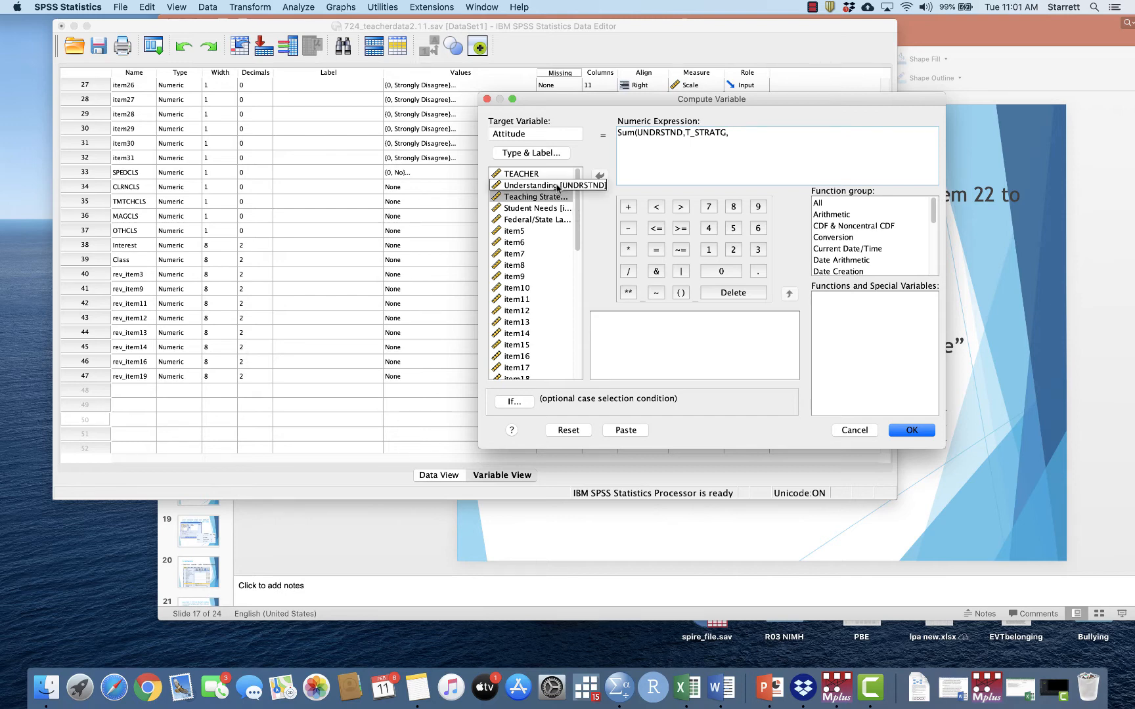
Add item4, item5, item6, item7, item8 and item10 to the Sum expression, separated by commas.
double_click(545, 221)
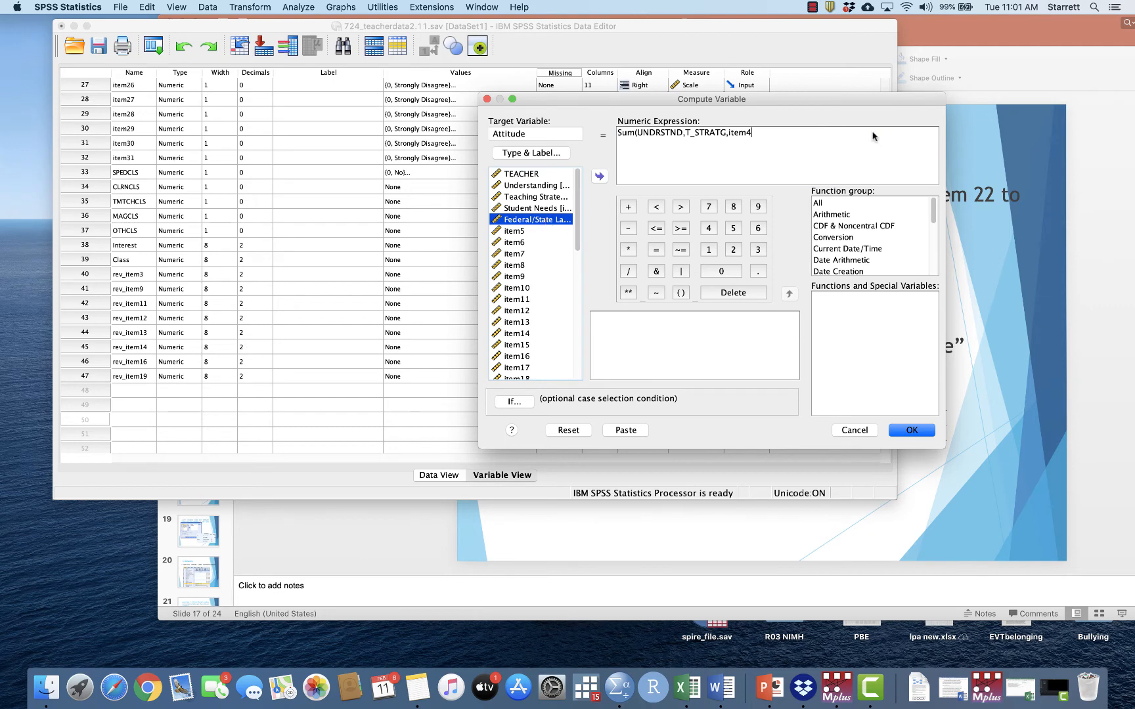
left_click(768, 138)
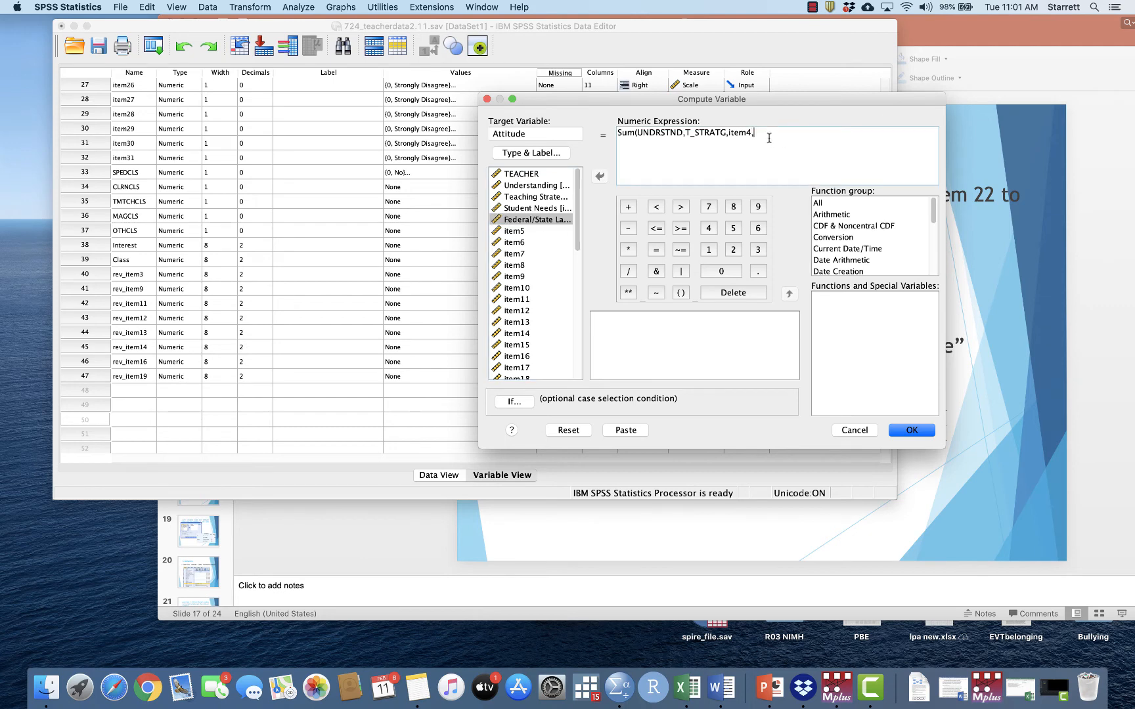
double_click(532, 231)
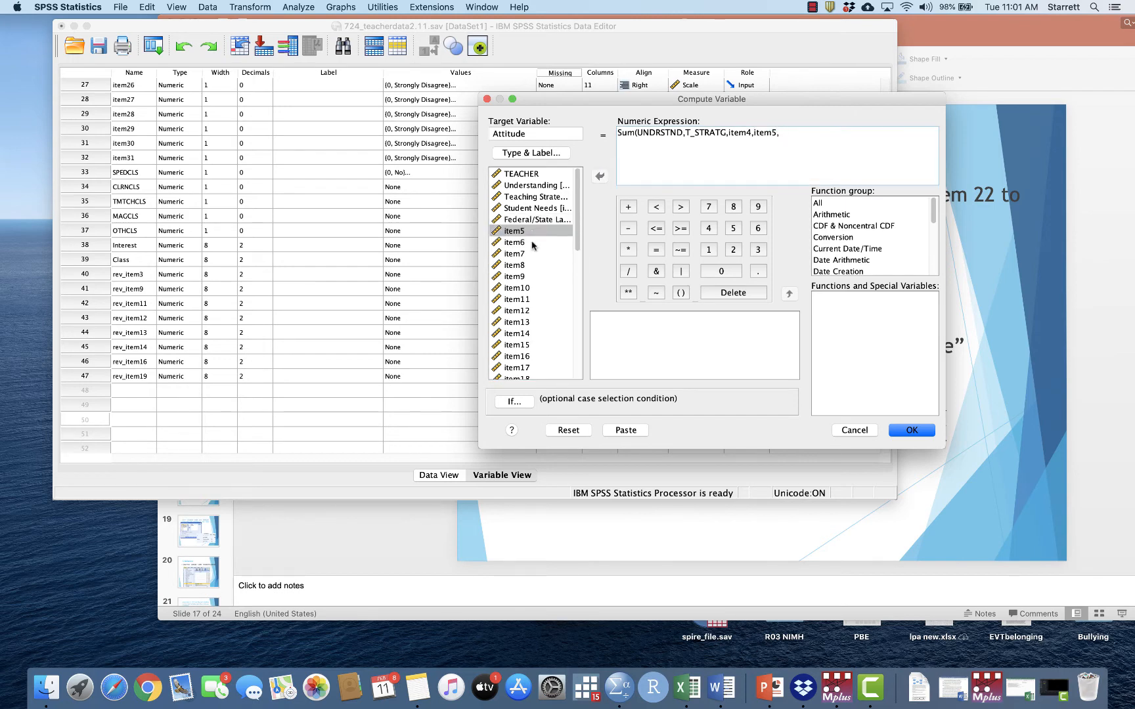
double_click(532, 243)
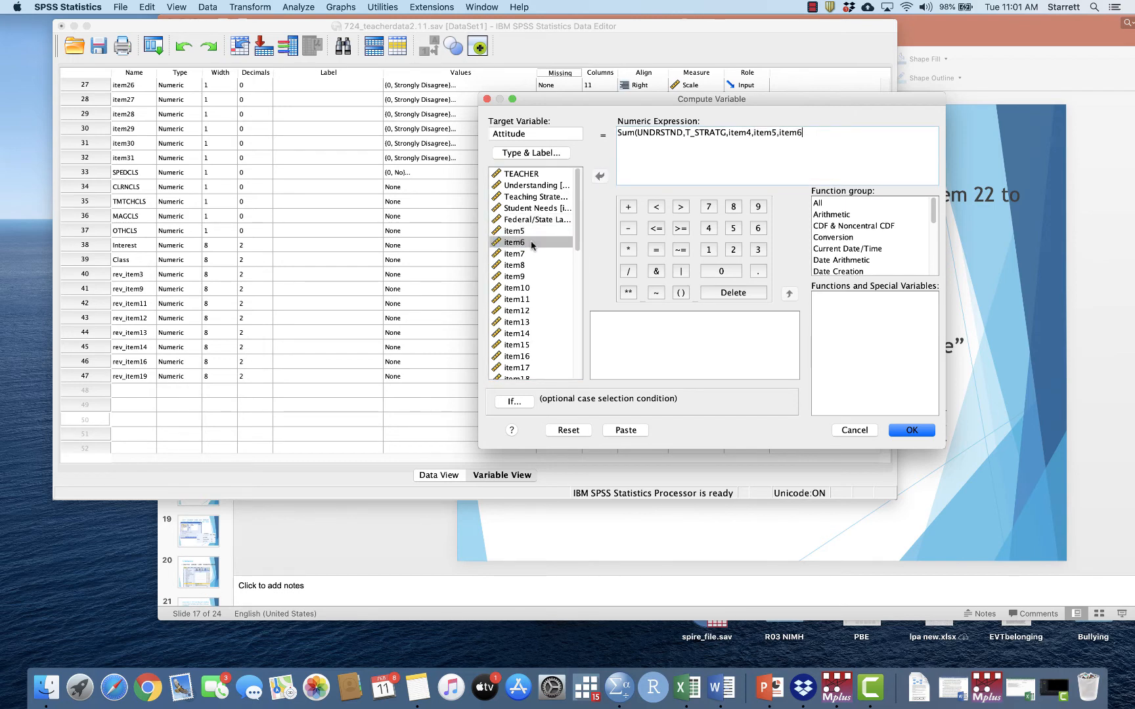
double_click(525, 254)
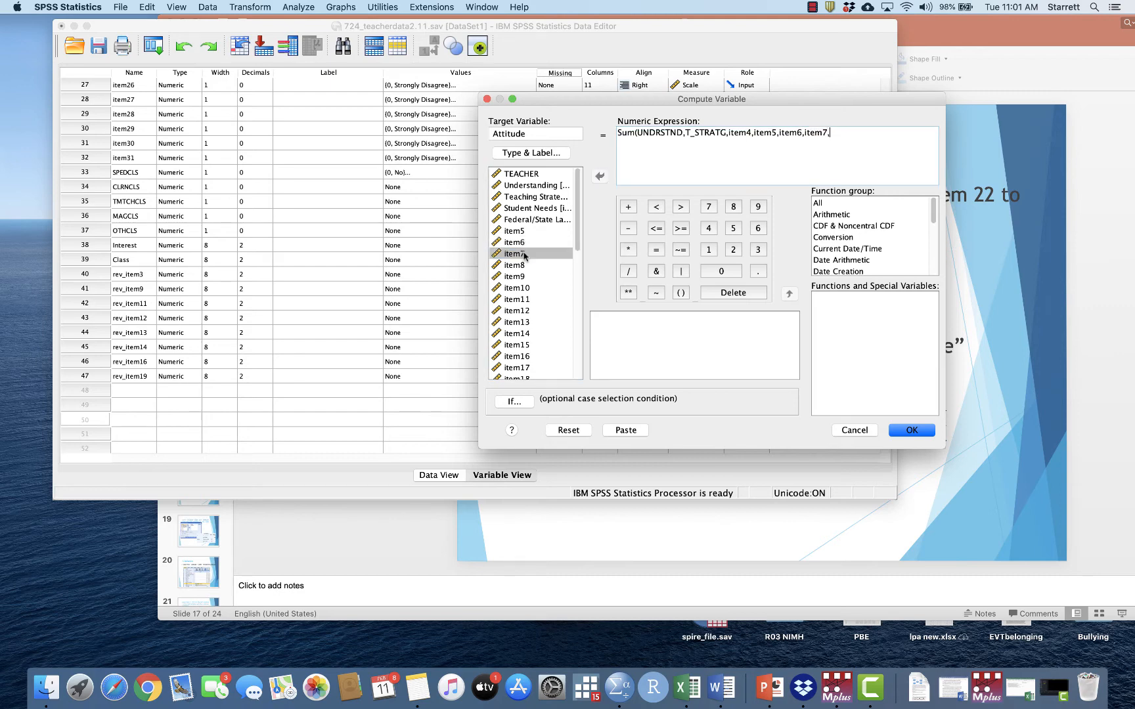
double_click(529, 266)
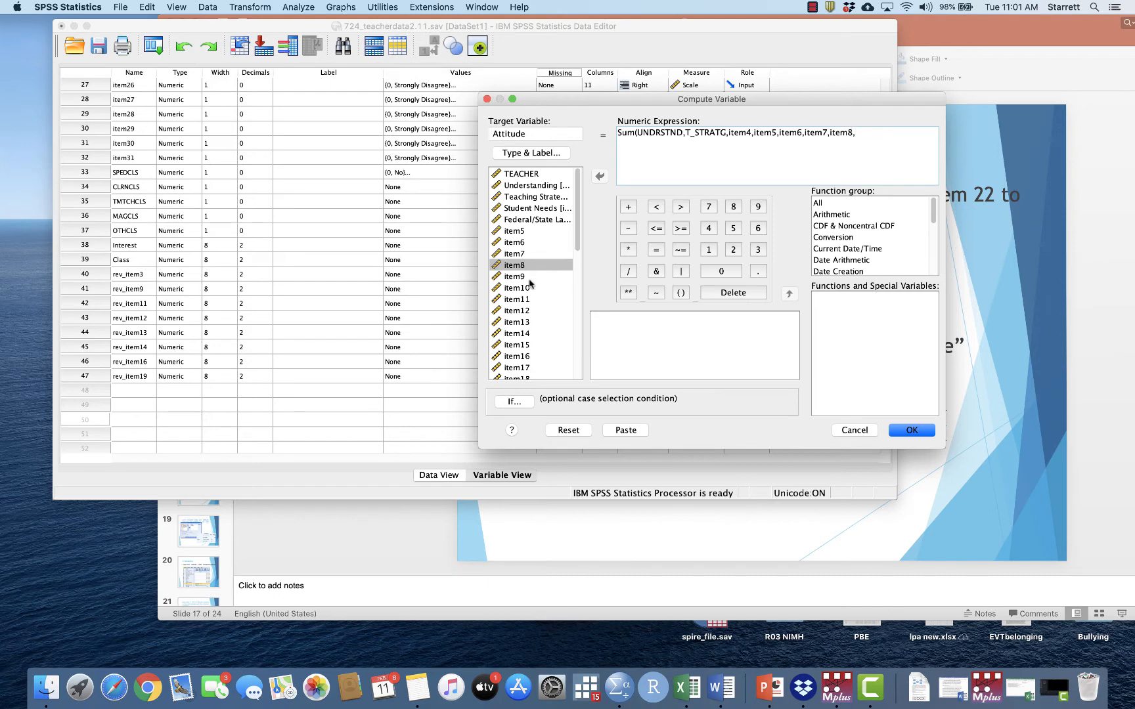
left_click(531, 289)
double_click(530, 289)
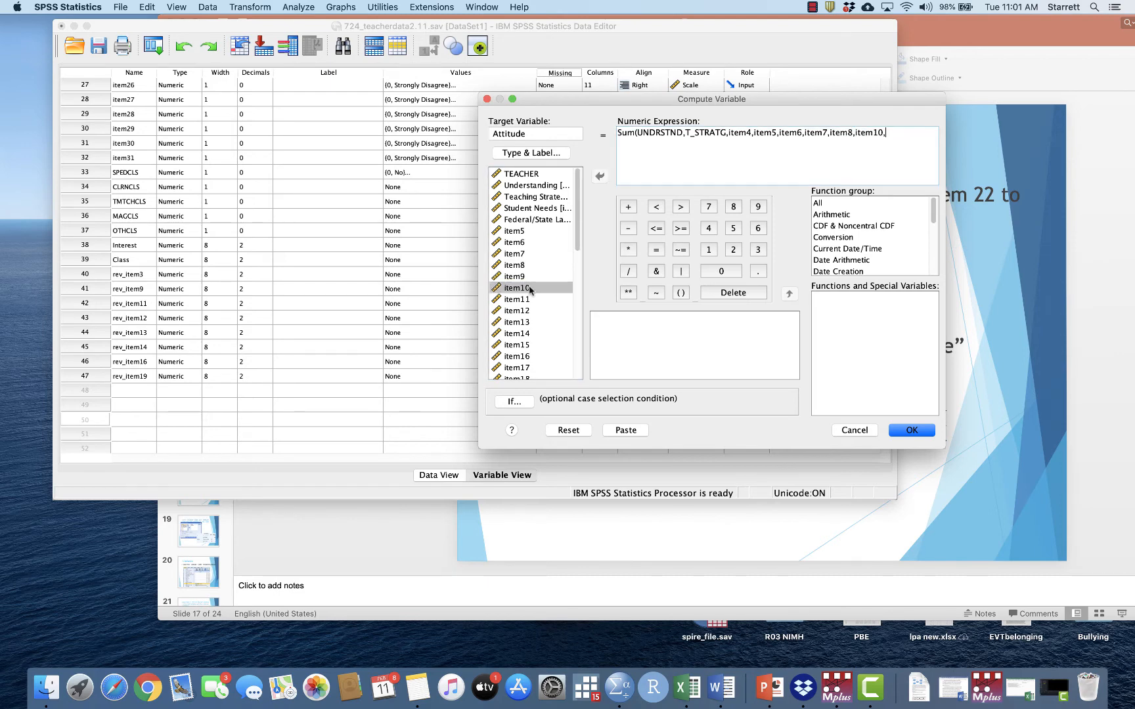
Extend the Sum expression with item15, item17 and item18, separated by commas.
double_click(529, 345)
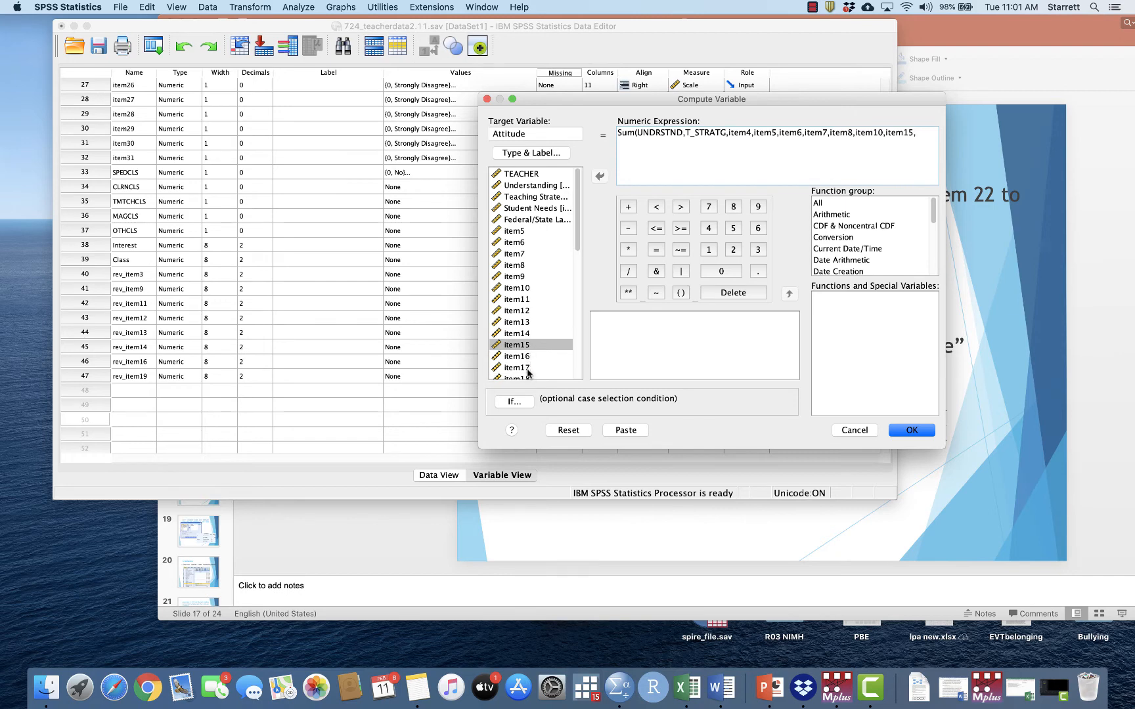
double_click(527, 369)
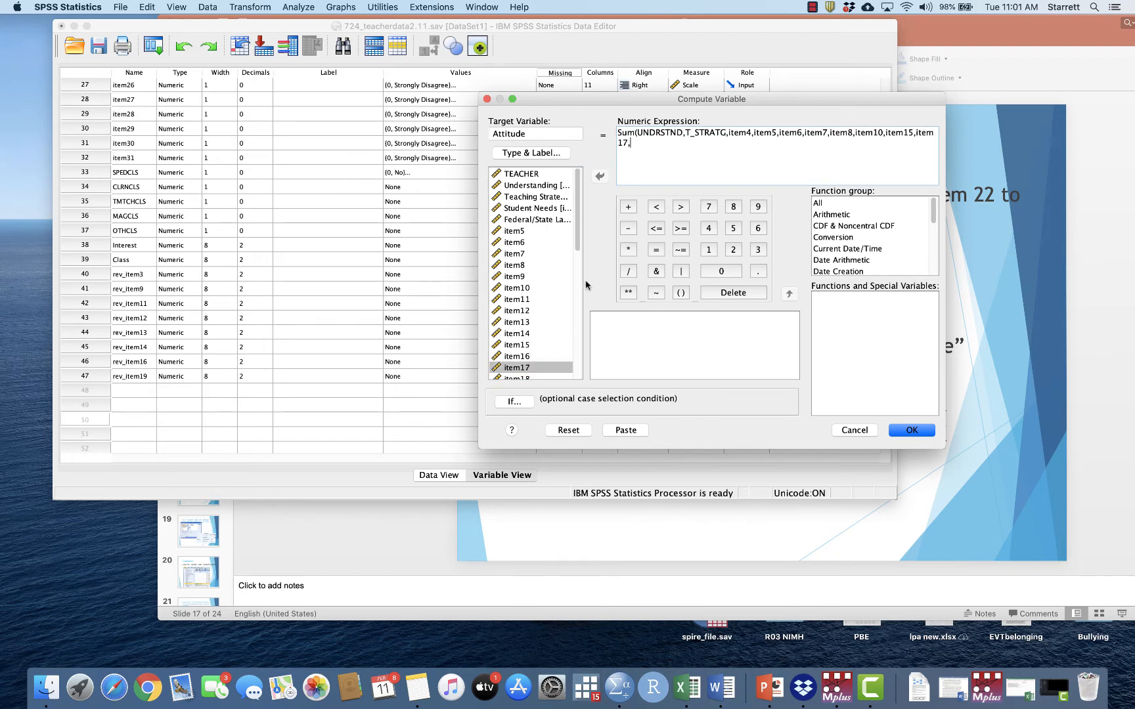
scroll(547, 340, "down", 5)
type(",")
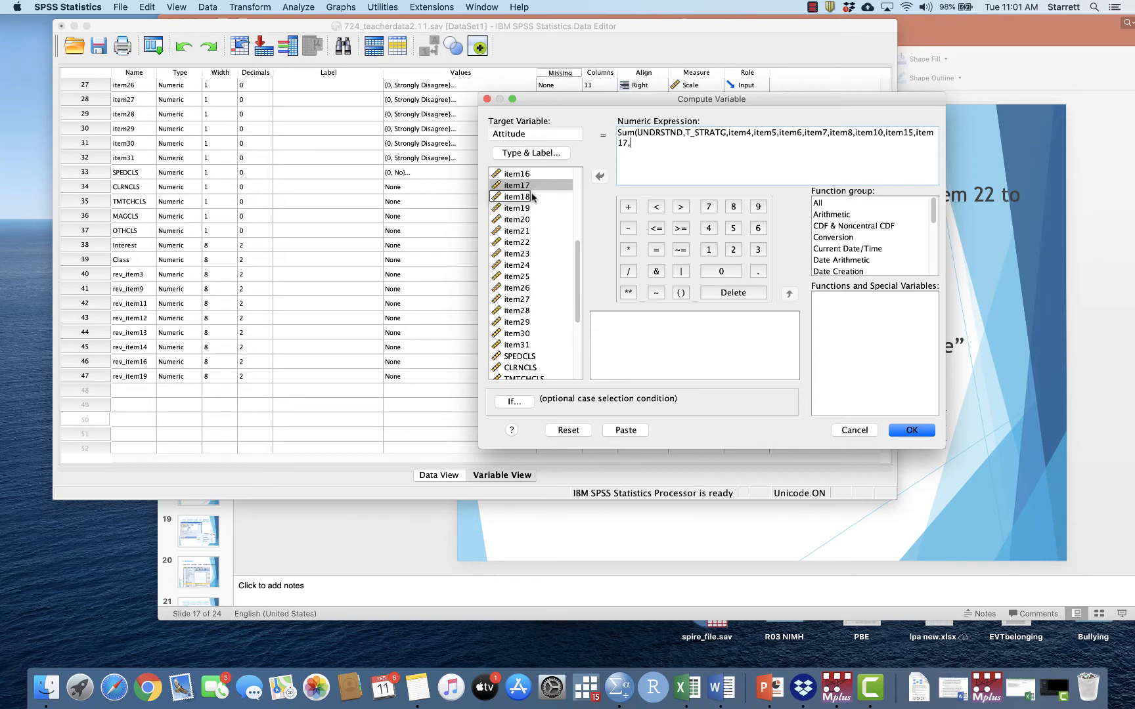
double_click(525, 197)
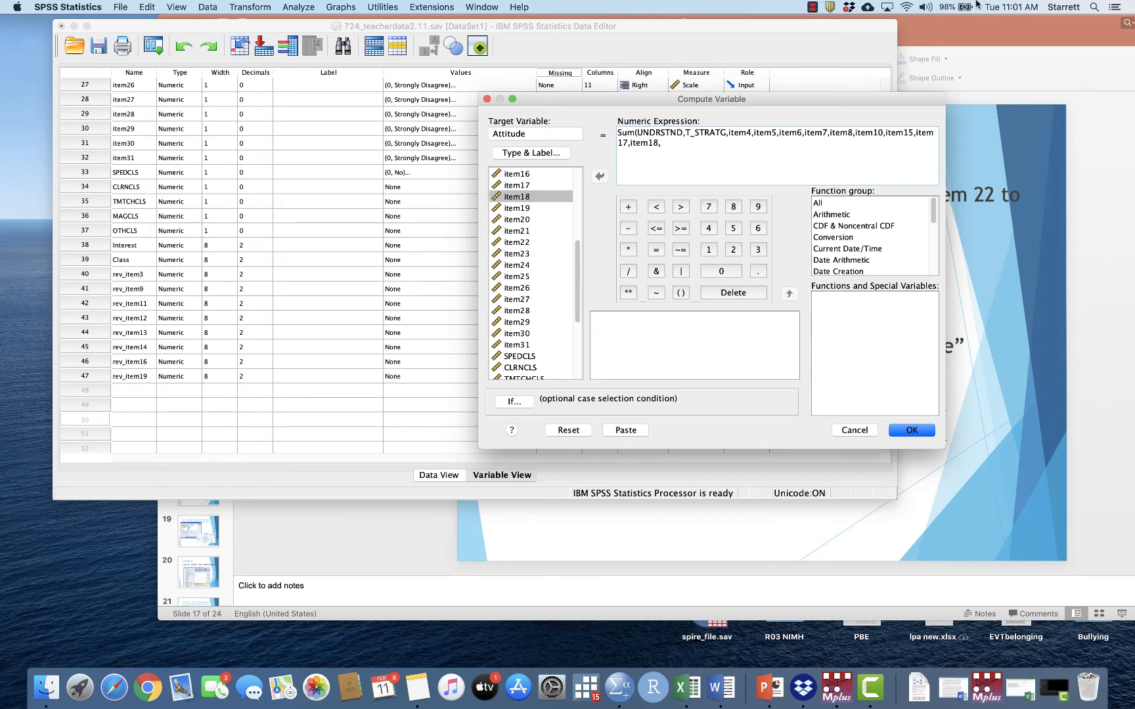
Check the practice task in the PowerPoint lesson, move its window lower, and return to the SPSS Compute Variable dialog.
left_click(1019, 67)
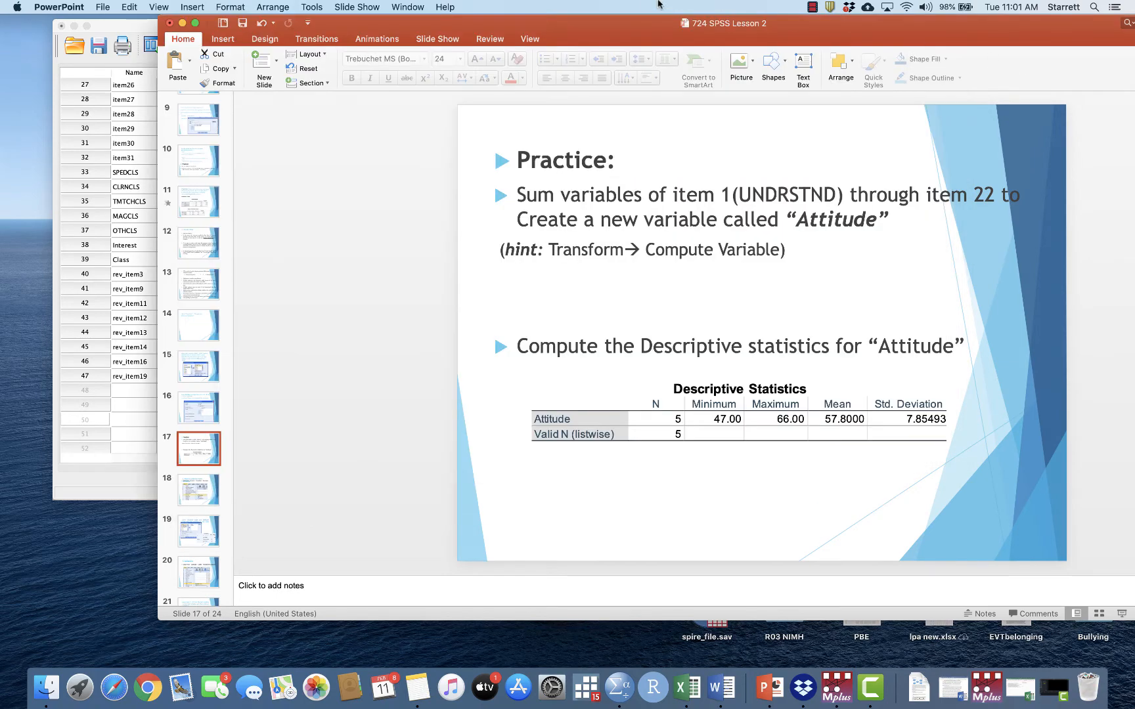
left_click_drag(604, 25, 605, 161)
left_click(603, 103)
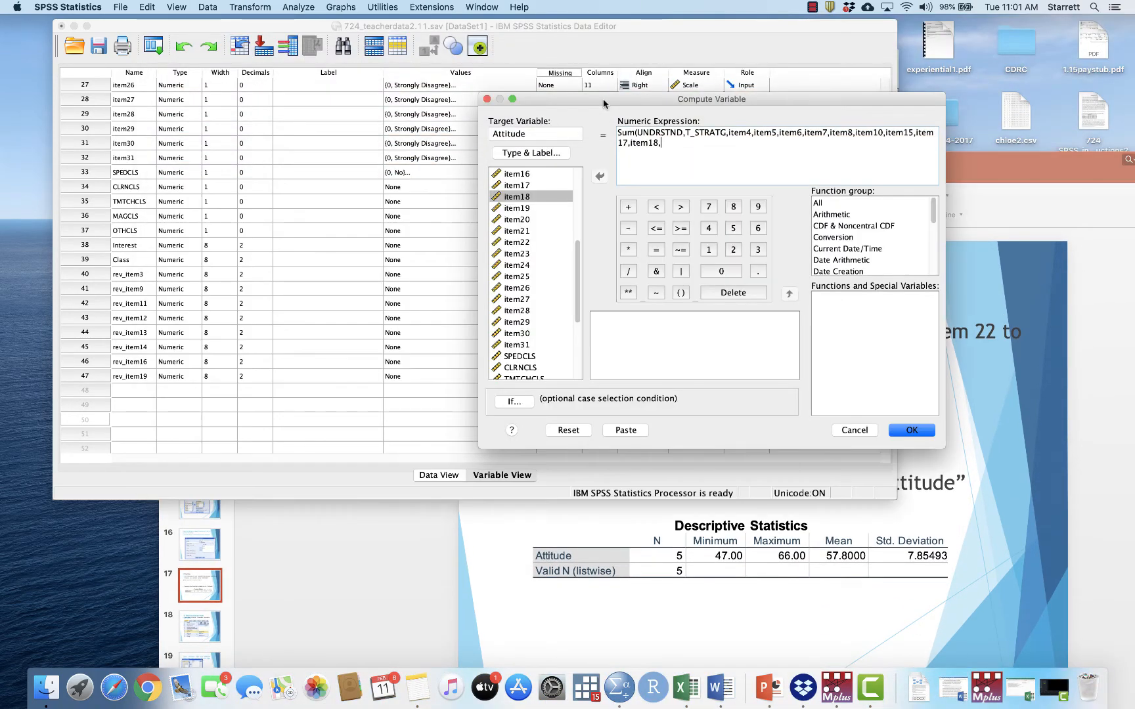
Add item20, item21 and item22 as further comma-separated arguments of the Sum expression.
double_click(526, 220)
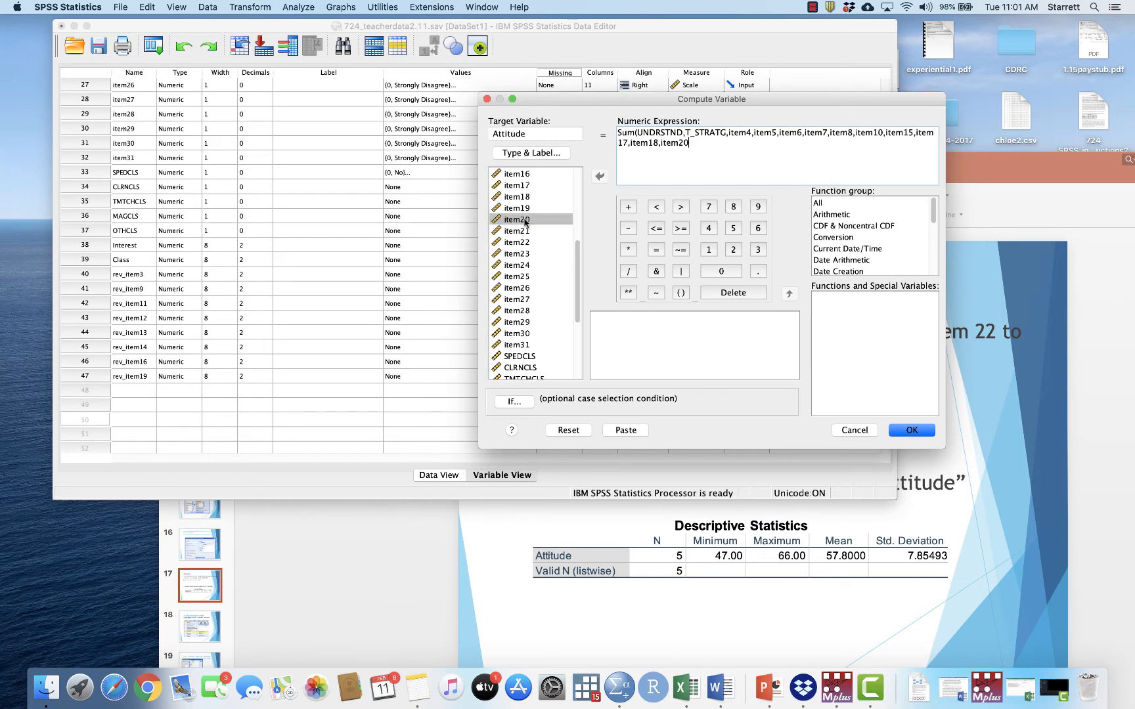
double_click(526, 233)
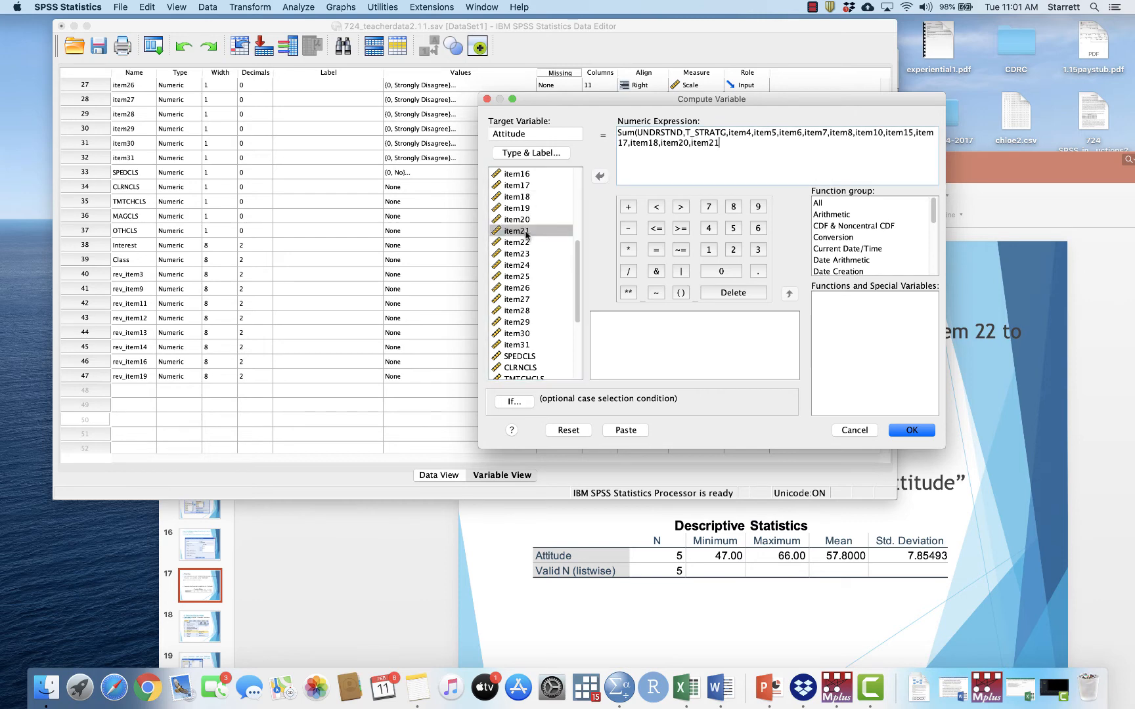
double_click(527, 245)
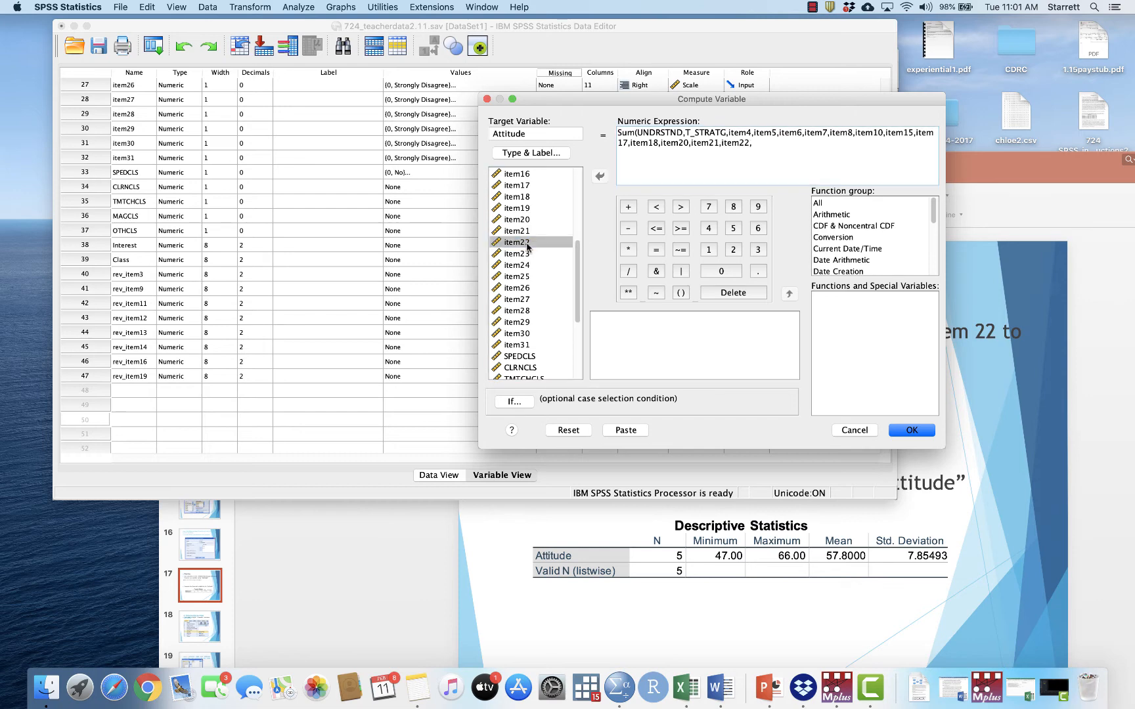
Add rev_item3, rev_item9, rev_item11, rev_item12 and rev_item13 to the Sum expression, separated by commas.
scroll(528, 250, "down", 5)
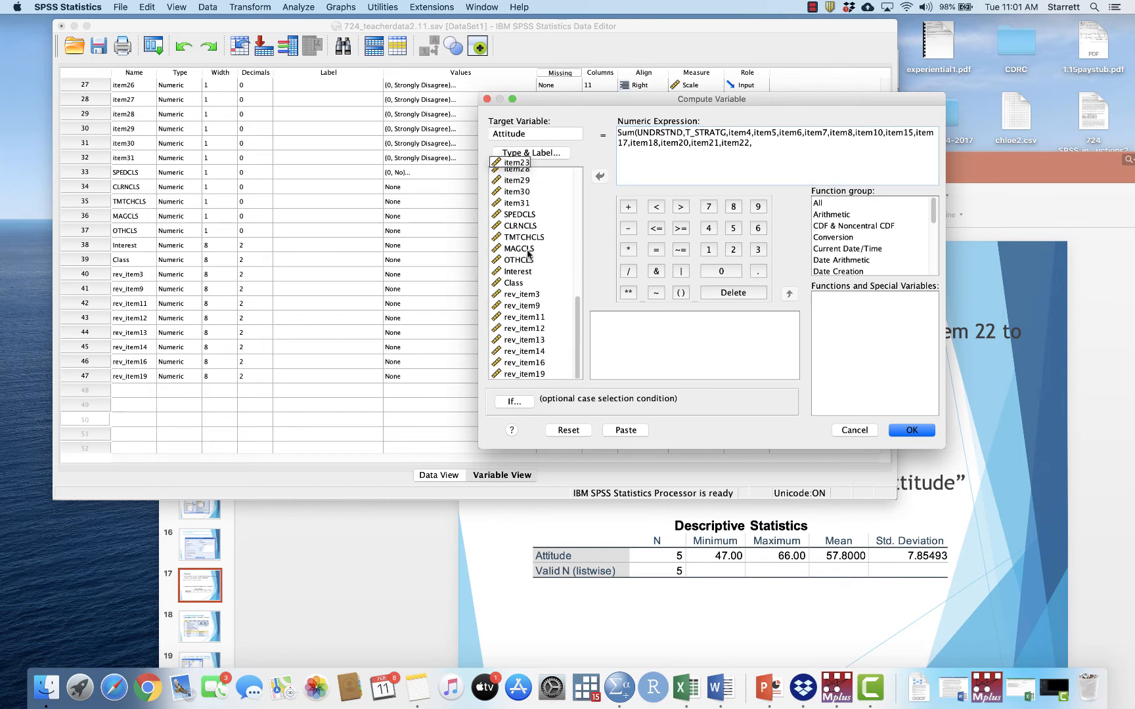
double_click(530, 294)
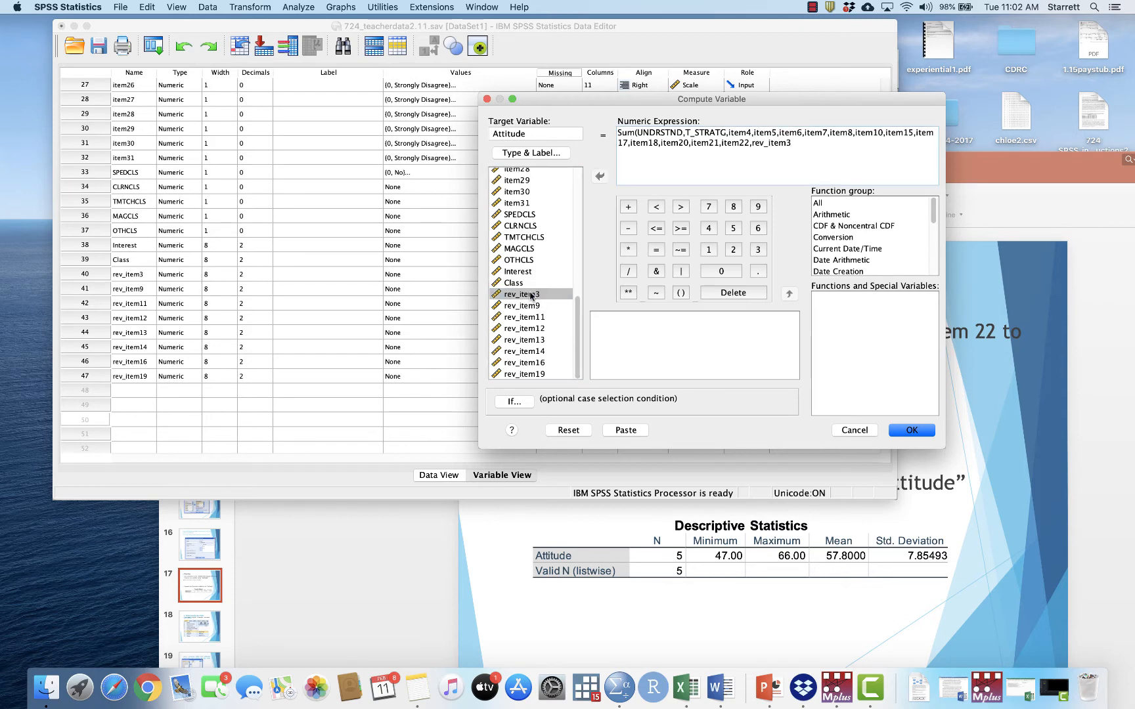
double_click(527, 306)
type(",rev_item9,")
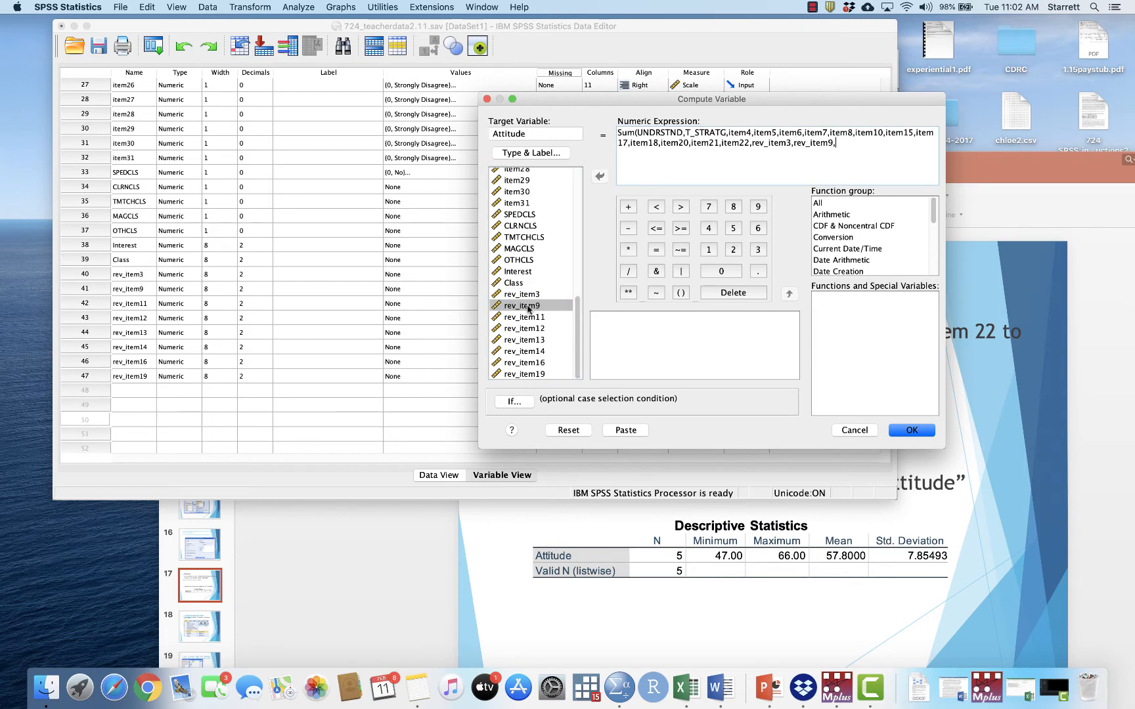
double_click(533, 318)
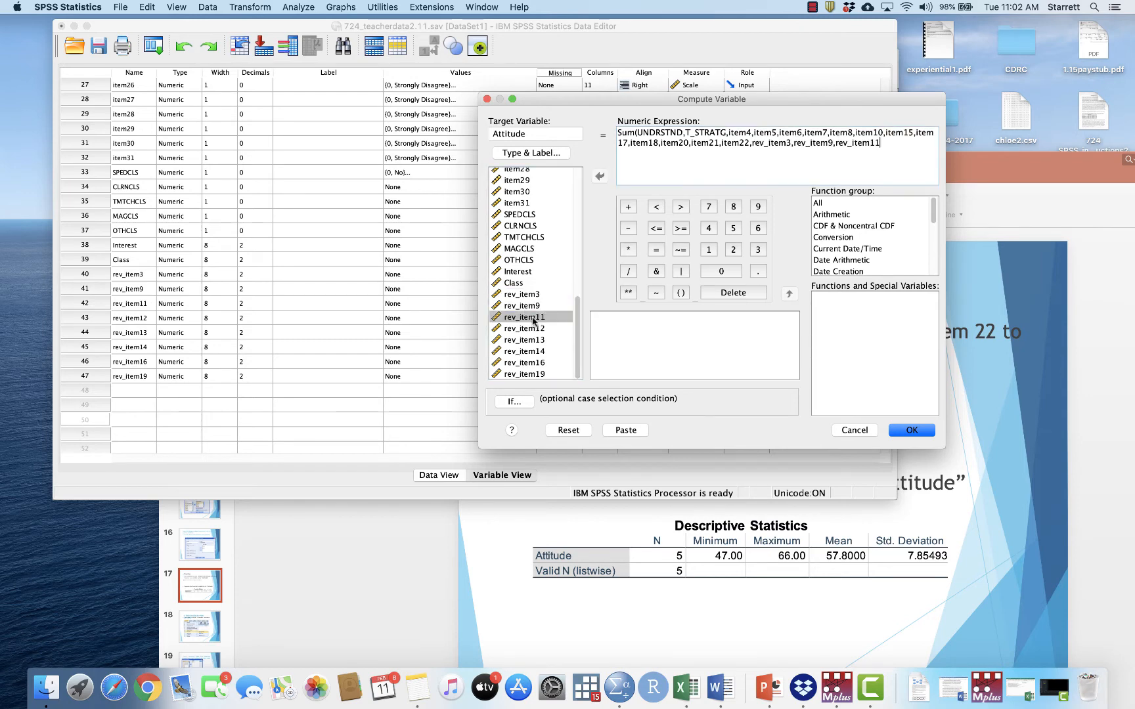
type(",")
double_click(535, 330)
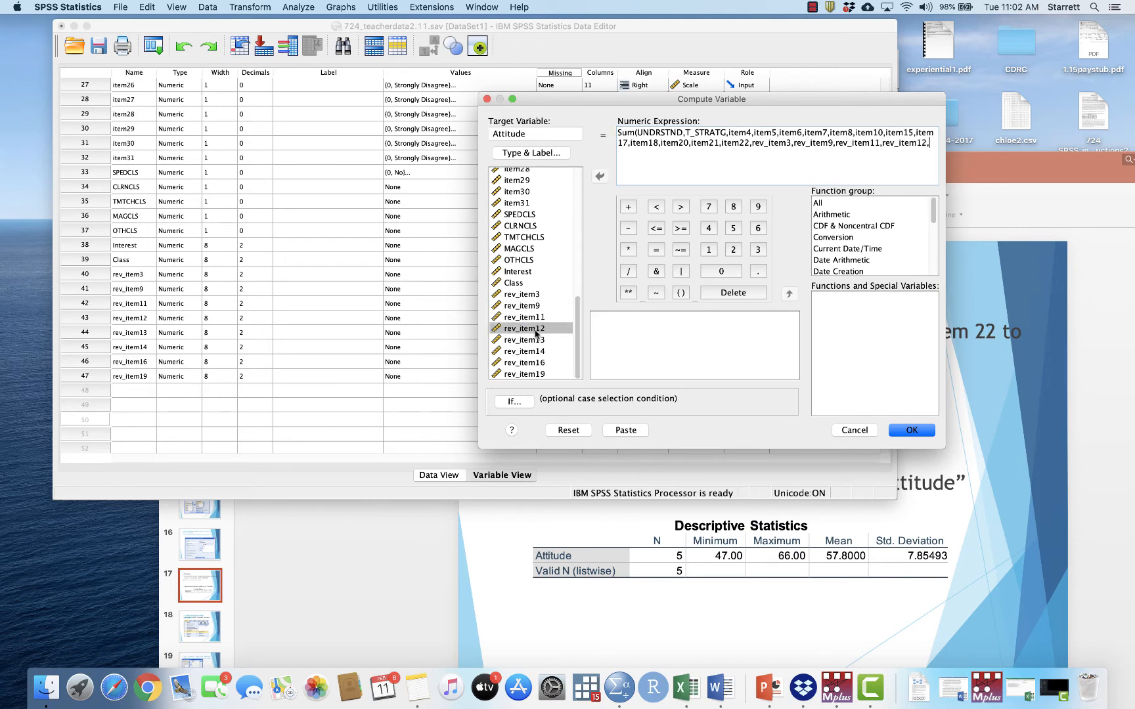
type(",")
double_click(536, 340)
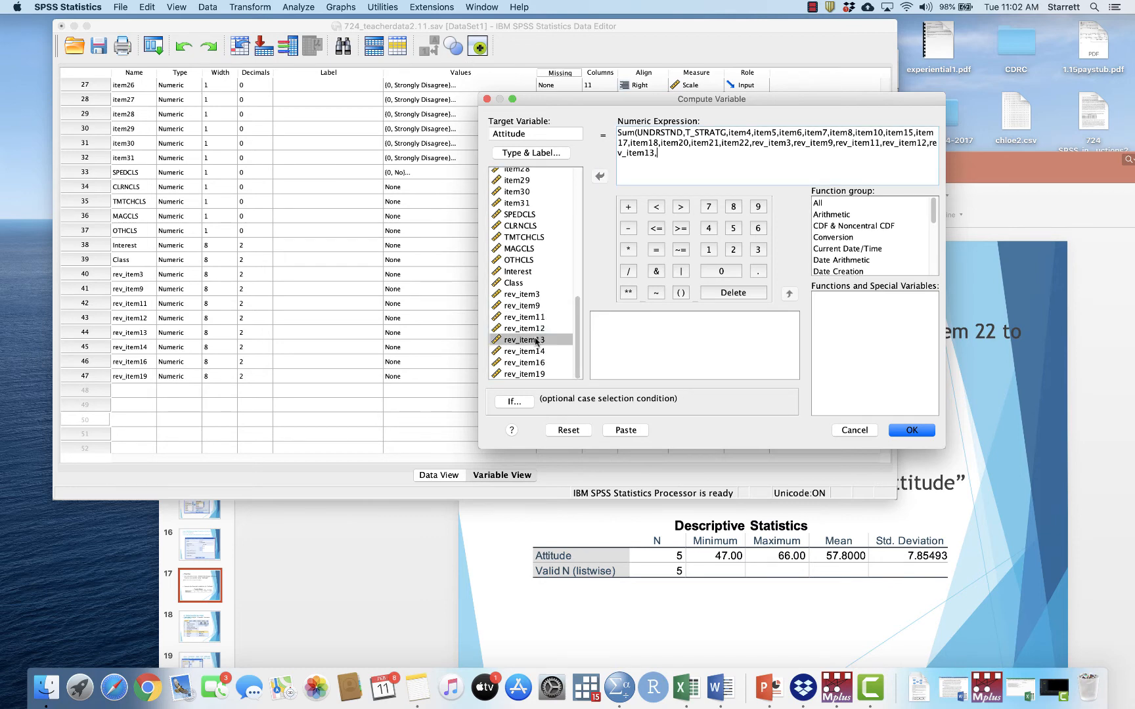
Complete the Sum expression with rev_item14, rev_item16 and rev_item19, close the parenthesis, and compute Attitude.
double_click(533, 352)
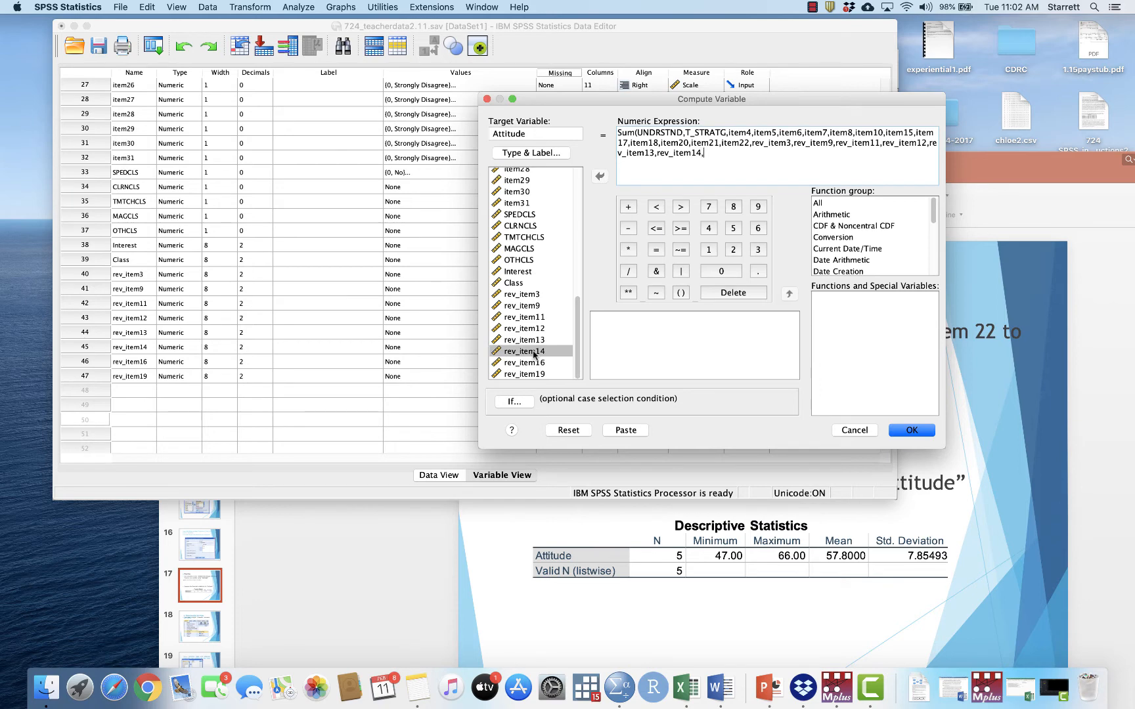
type(",")
double_click(537, 363)
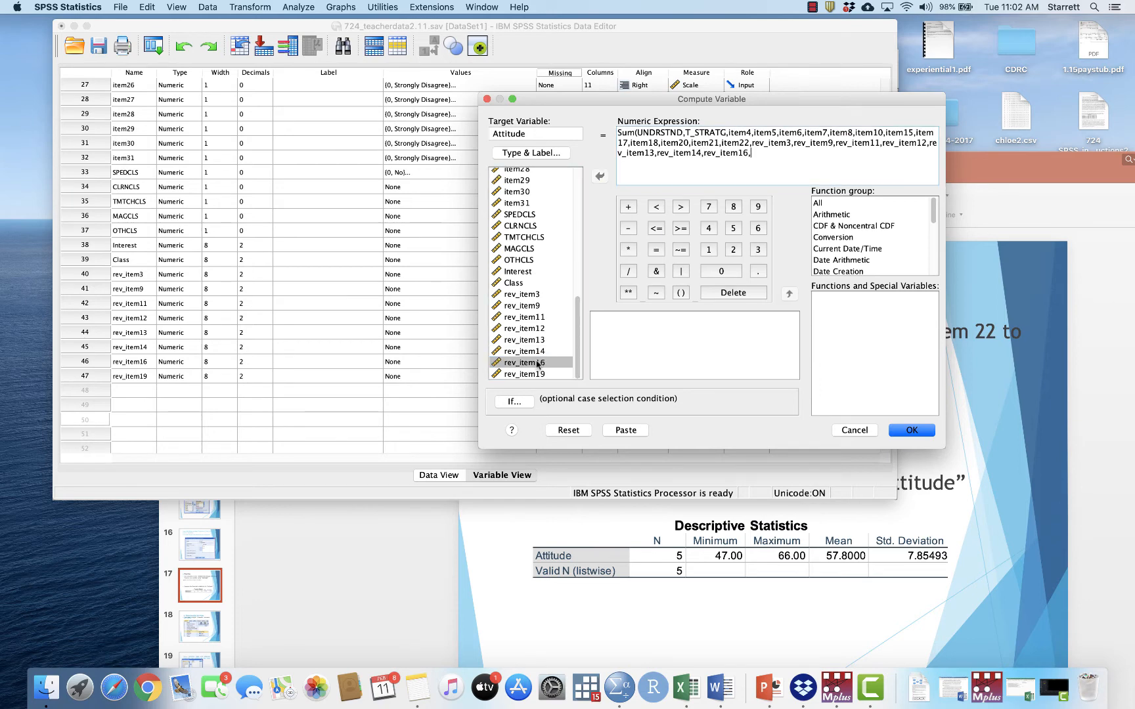
type(",")
double_click(537, 374)
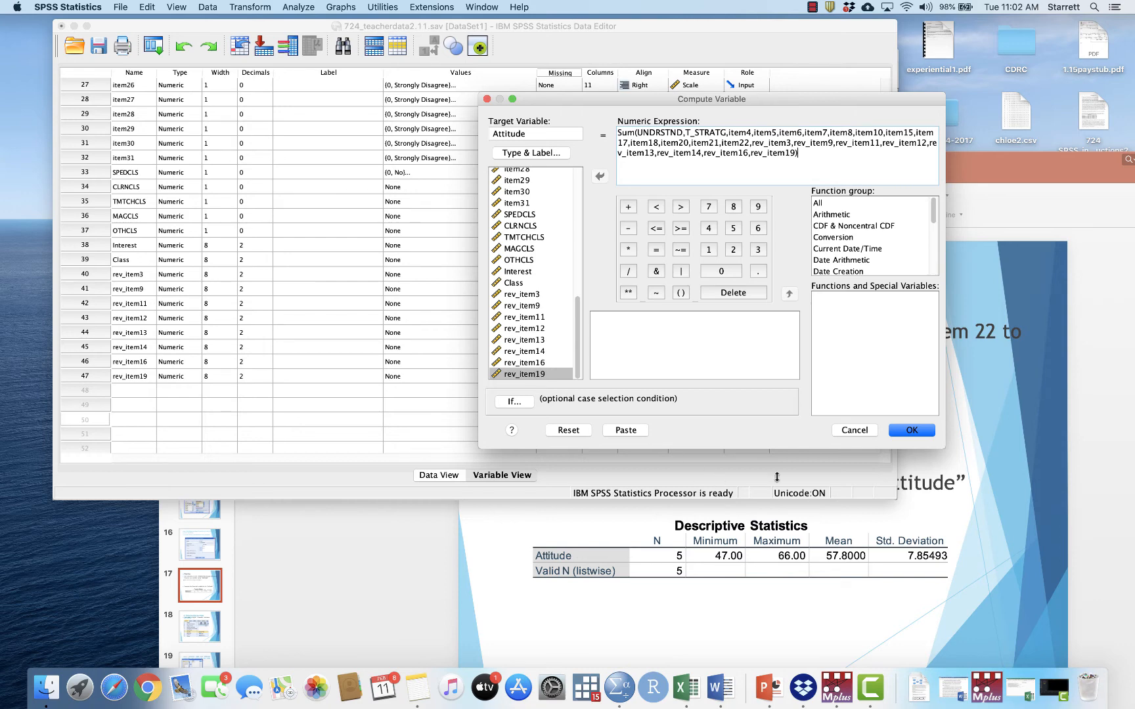
left_click(914, 430)
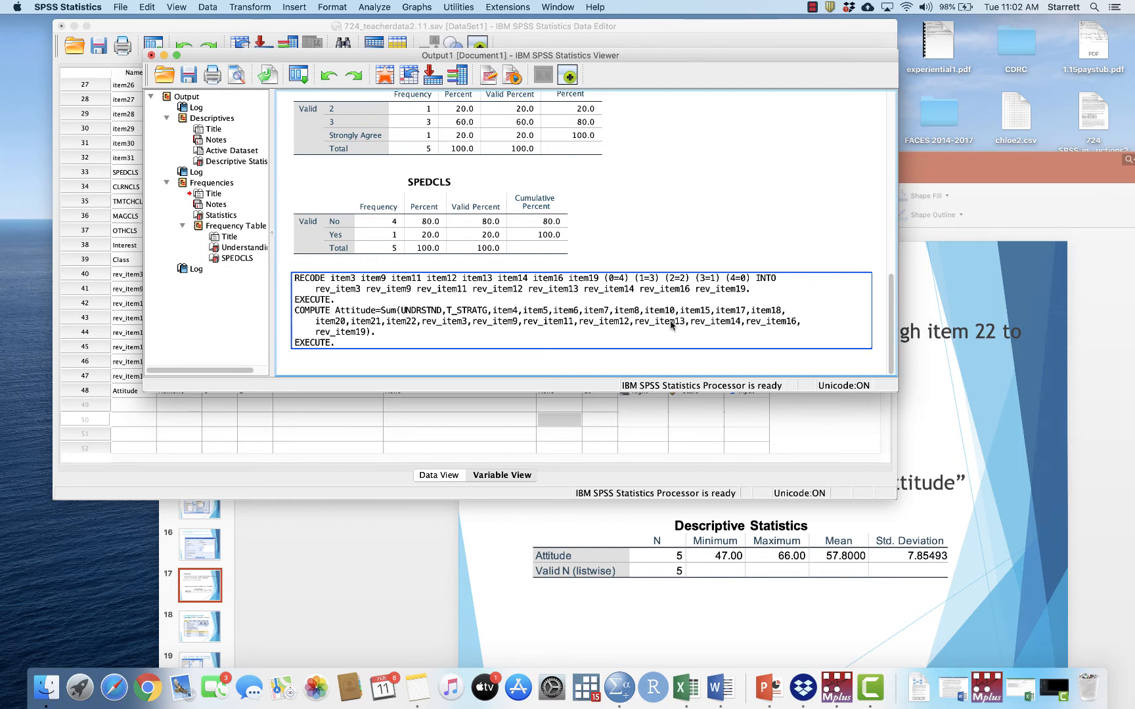
Check the new Attitude variable and its case values in the Data Editor, and consult the practice slide in PowerPoint.
left_click(382, 481)
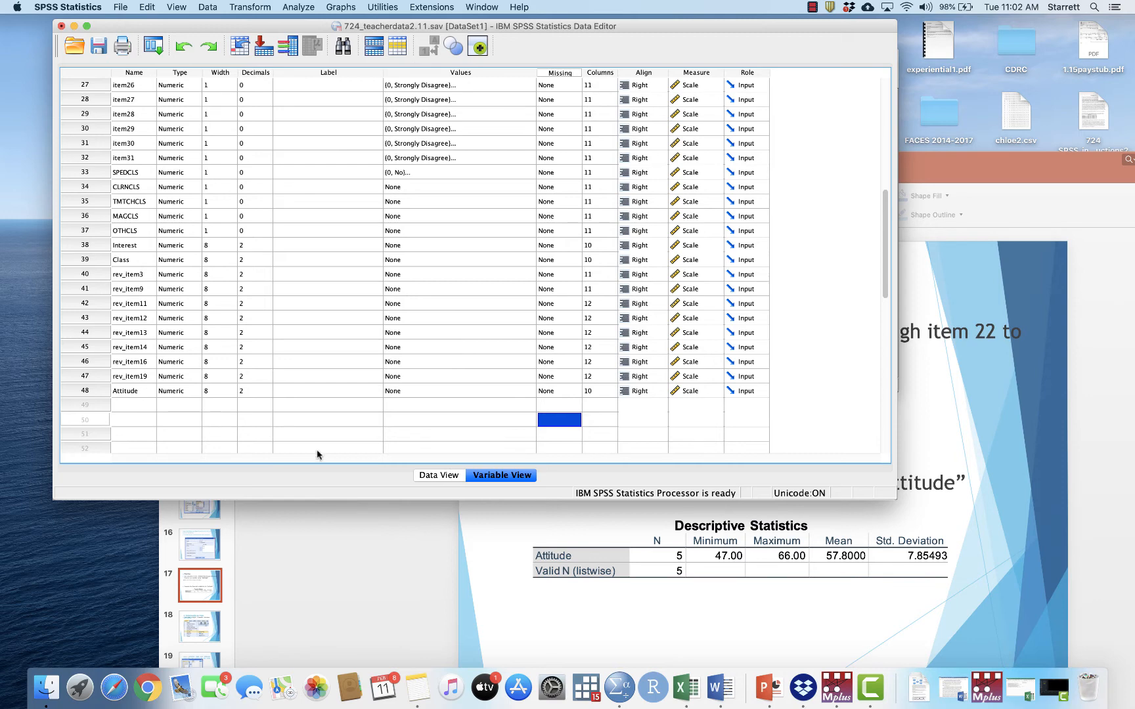
left_click(444, 477)
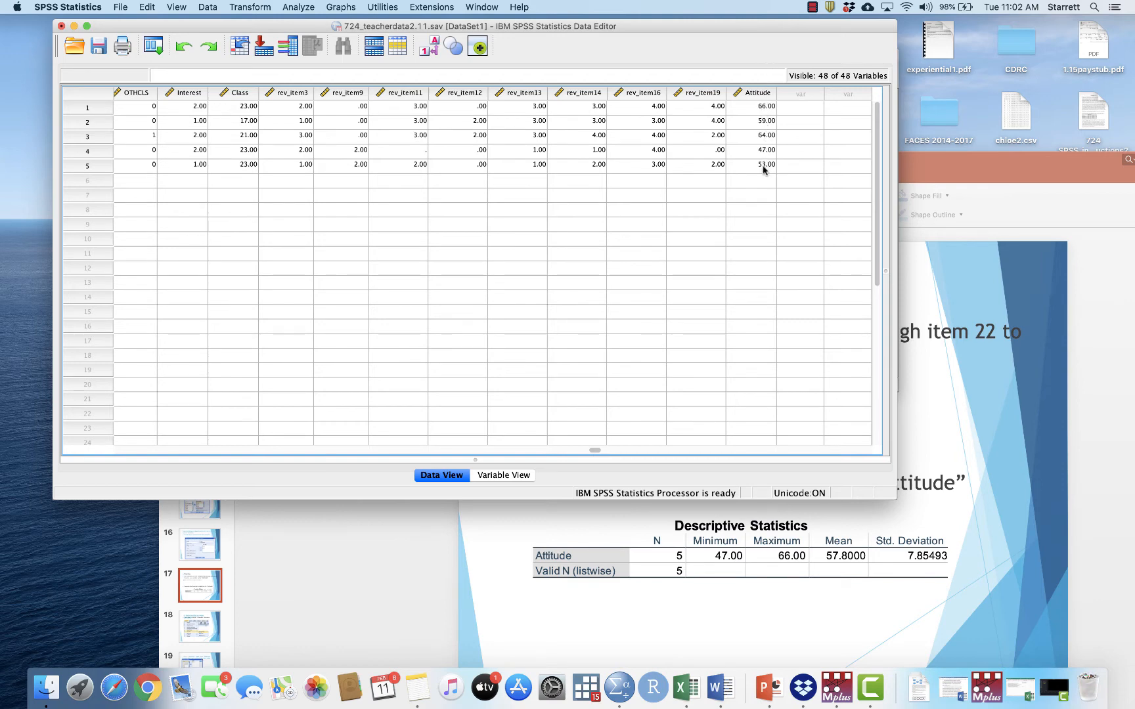
left_click(959, 174)
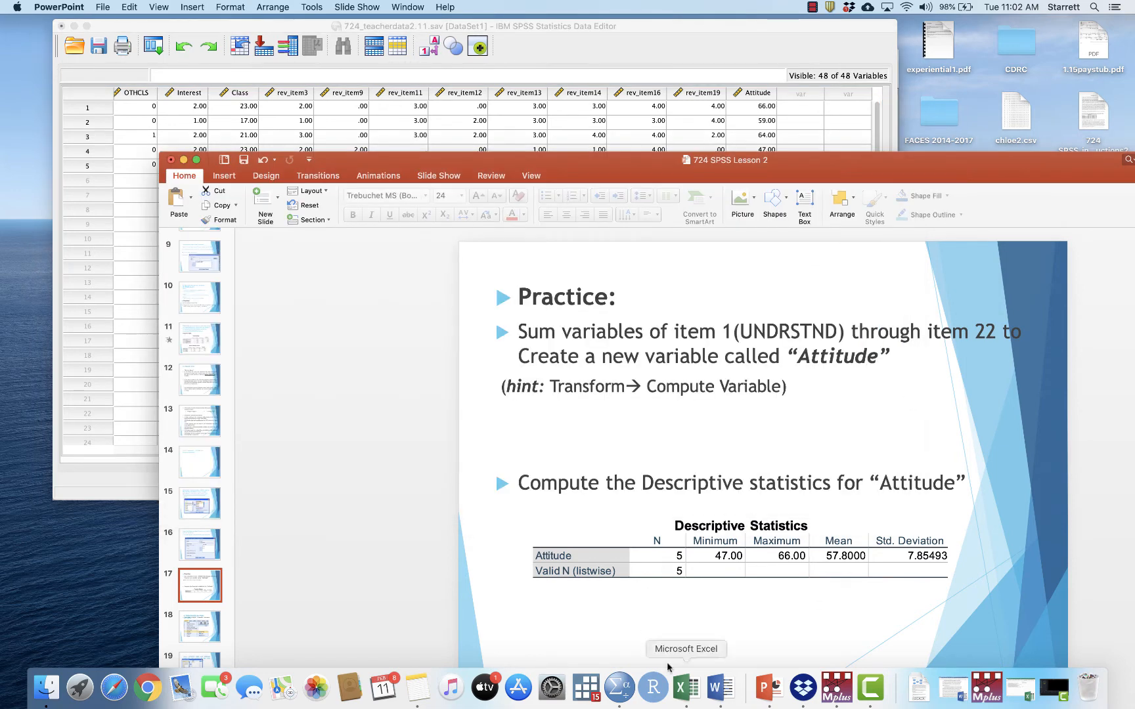
Return to SPSS, start the Descriptives analysis, and remove Understanding, Teaching Strategies, Student Needs and Federal/State Laws from its variables.
left_click(538, 26)
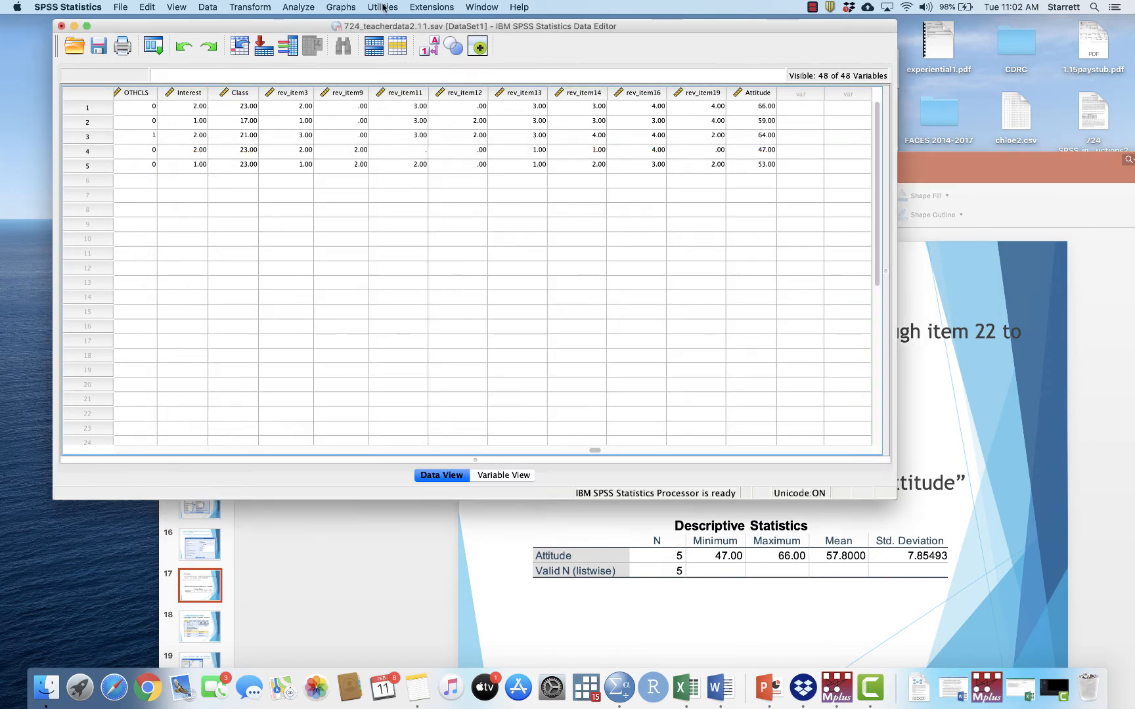
left_click(300, 7)
mouse_move(307, 37)
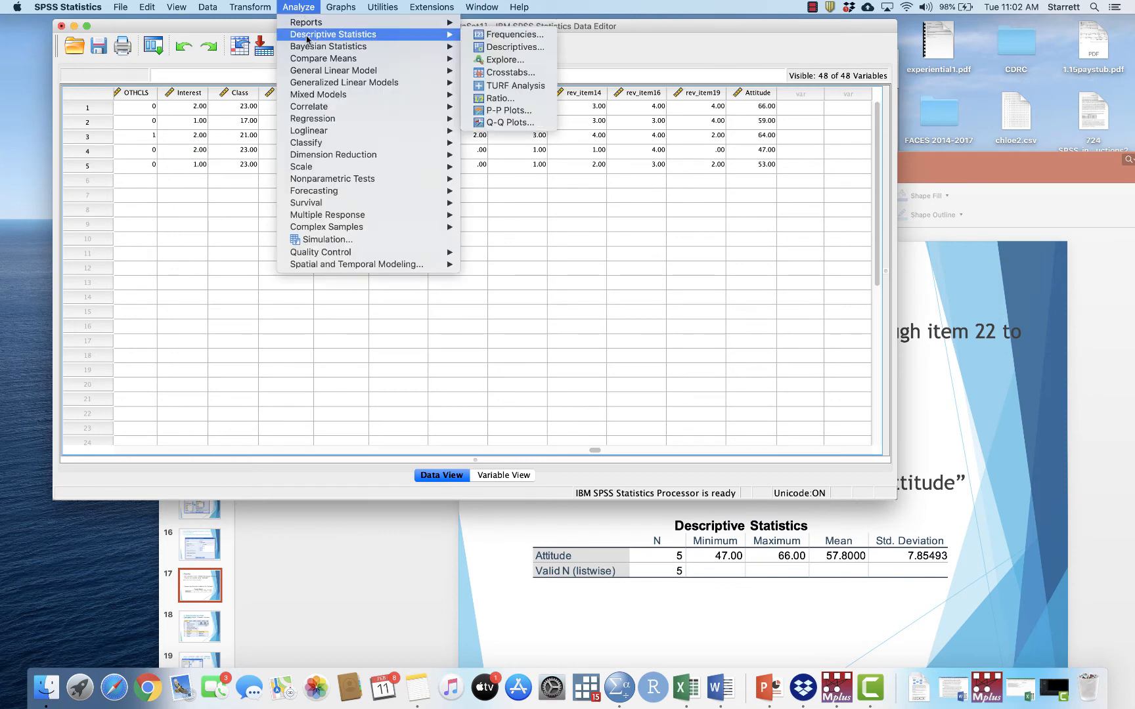
left_click(490, 47)
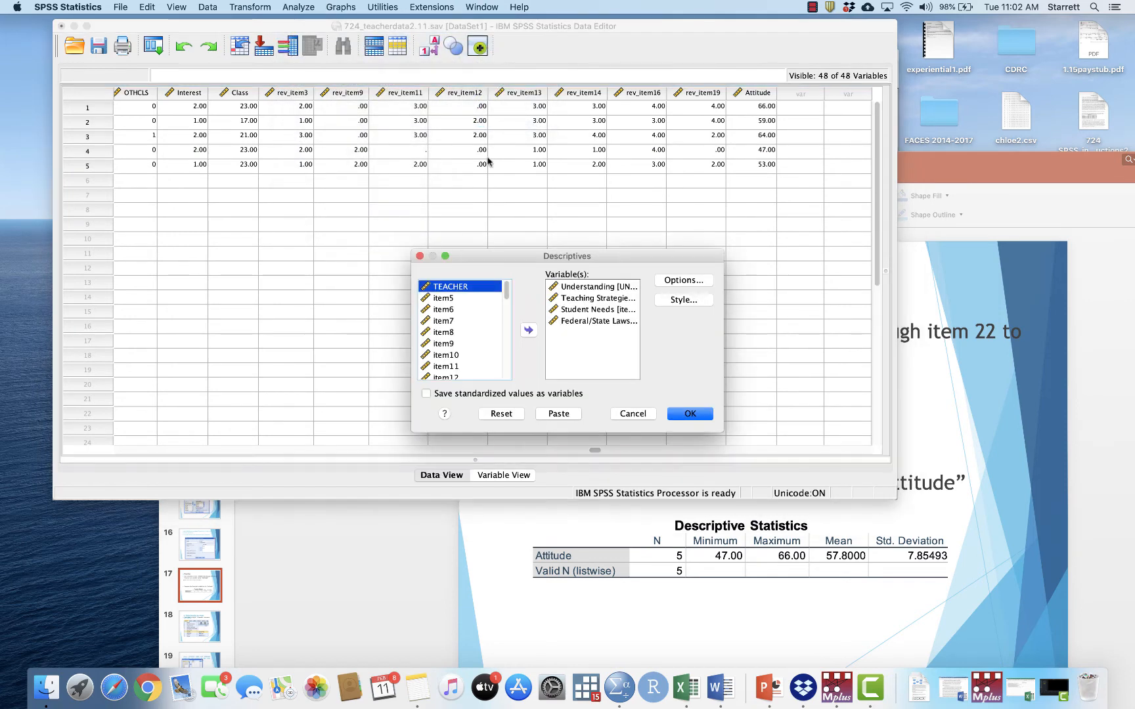
left_click(585, 322)
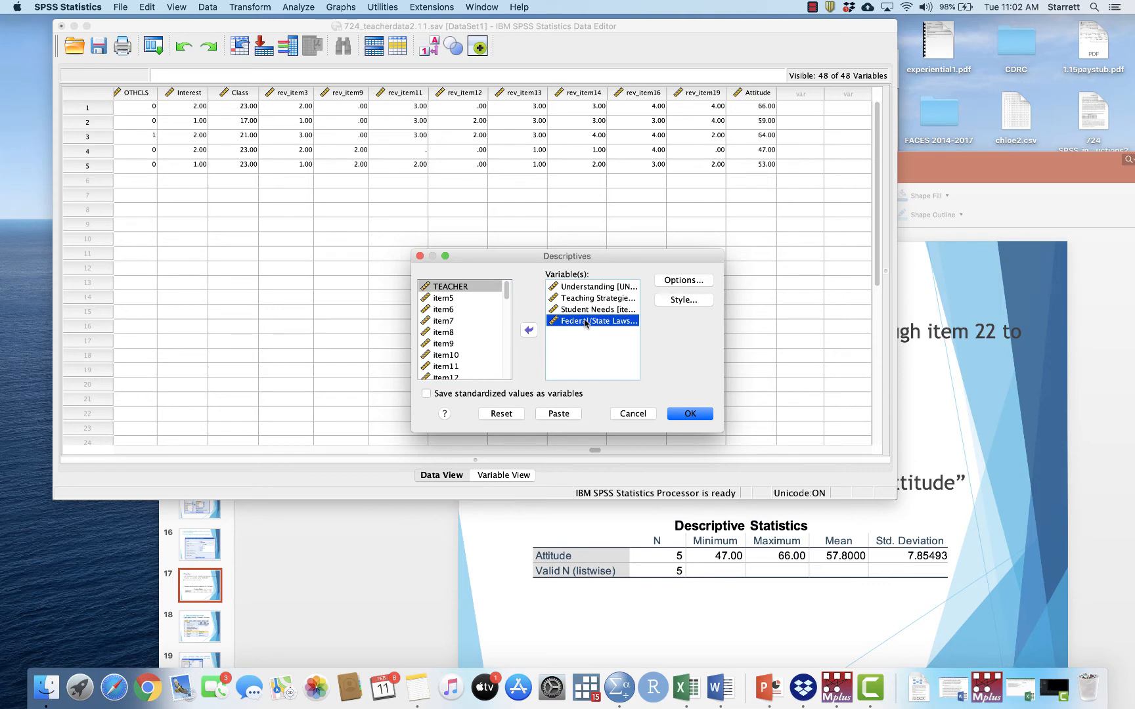
double_click(584, 322)
double_click(587, 310)
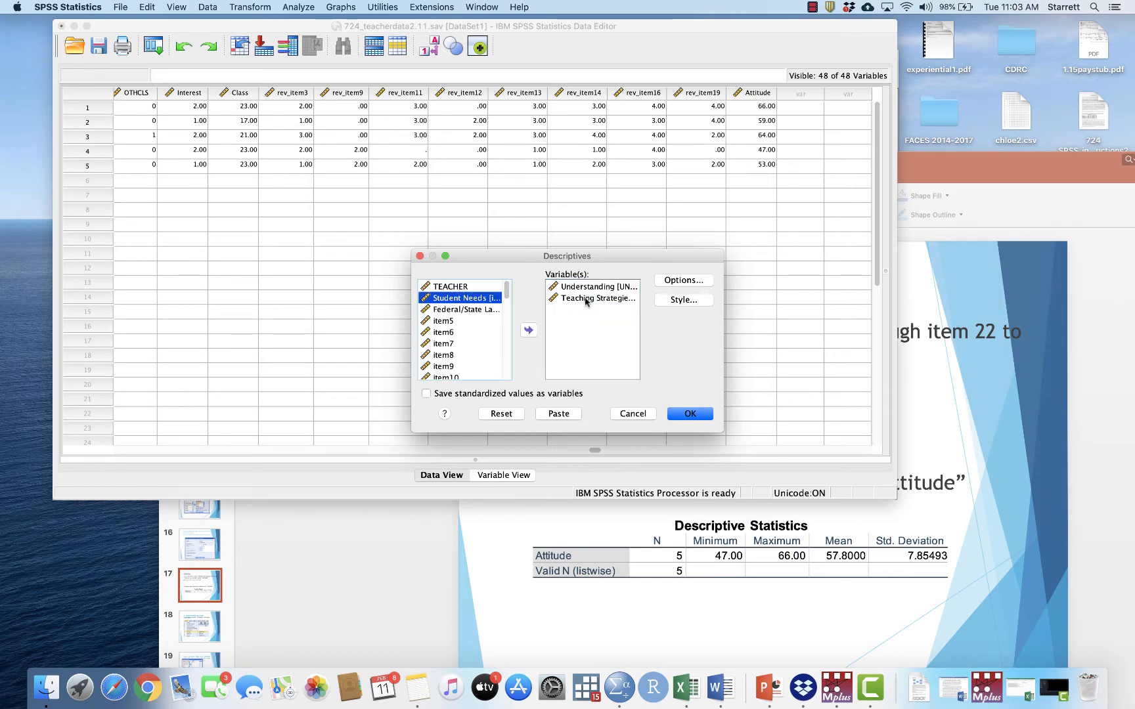
double_click(585, 299)
double_click(586, 287)
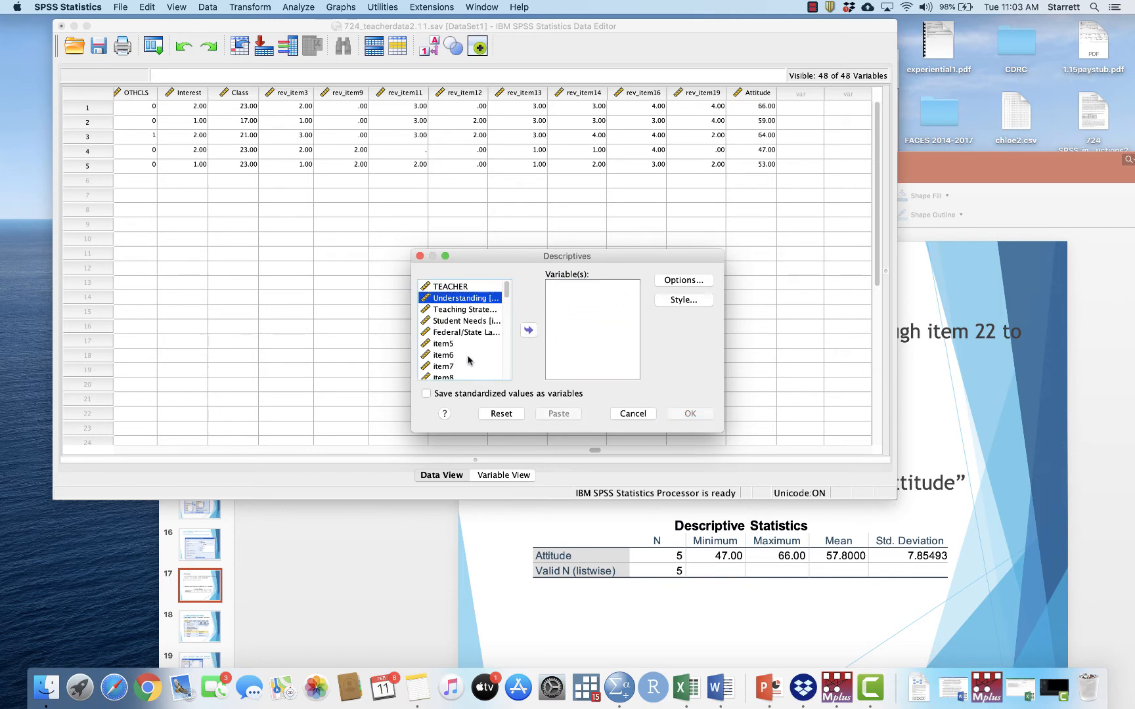
Run Descriptives with Attitude as the only variable and examine the resulting Descriptive Statistics table.
scroll(468, 360, "down", 10)
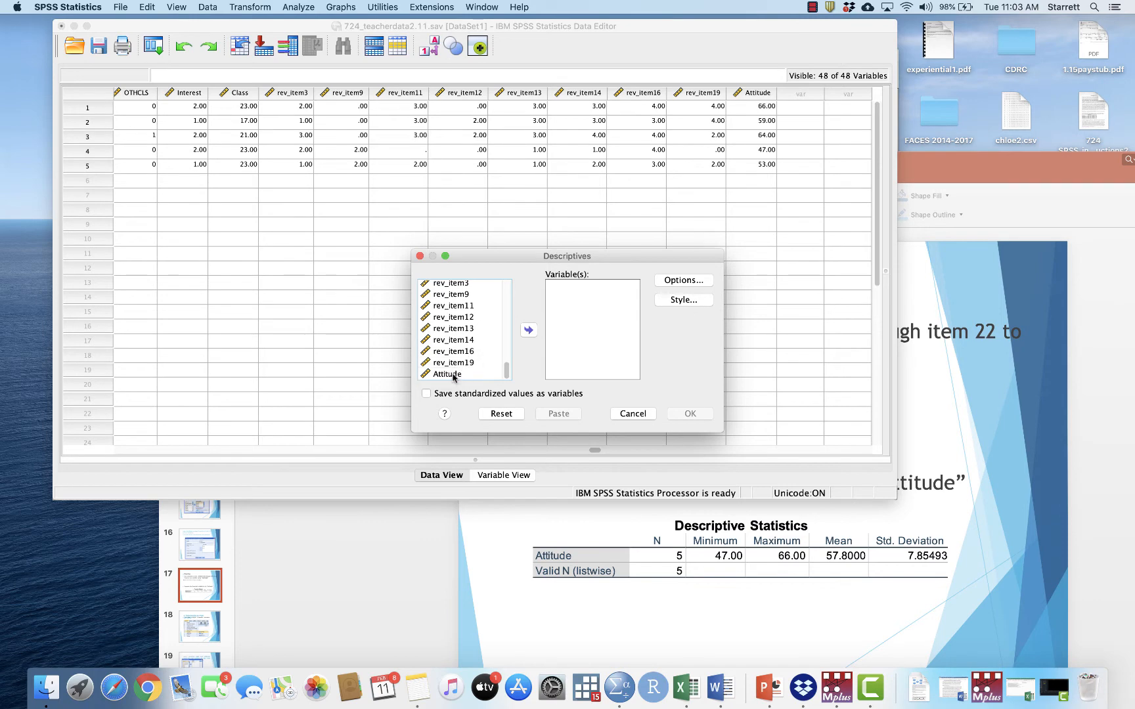
double_click(453, 375)
left_click(690, 414)
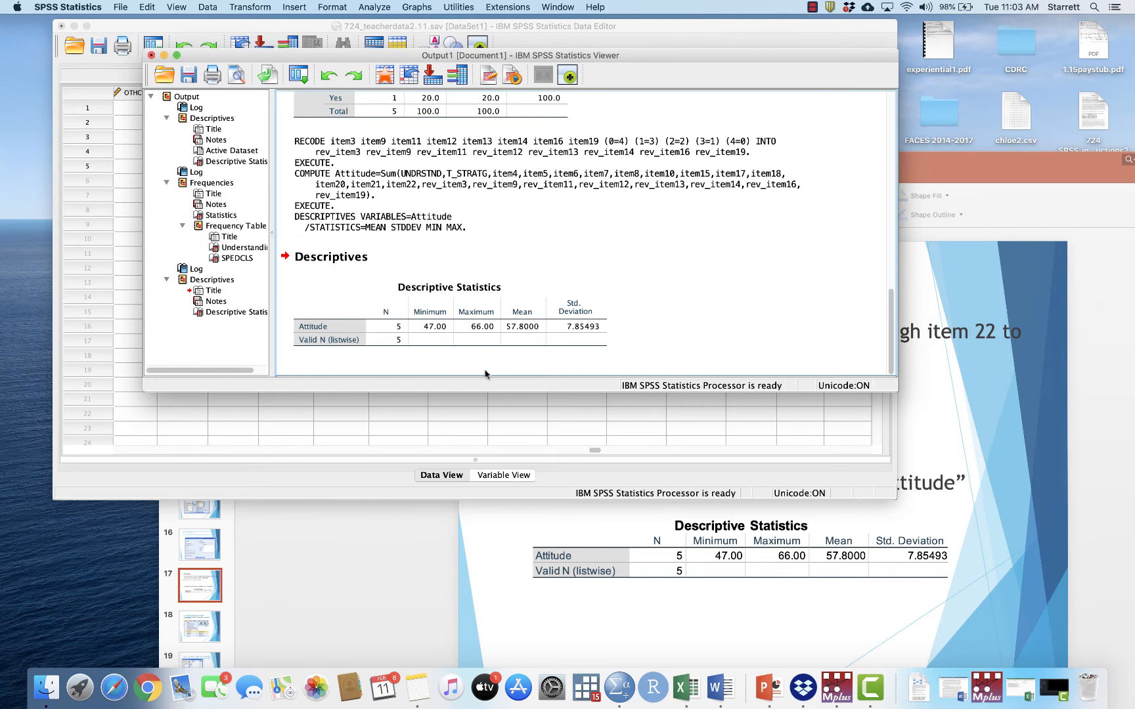
left_click(433, 342)
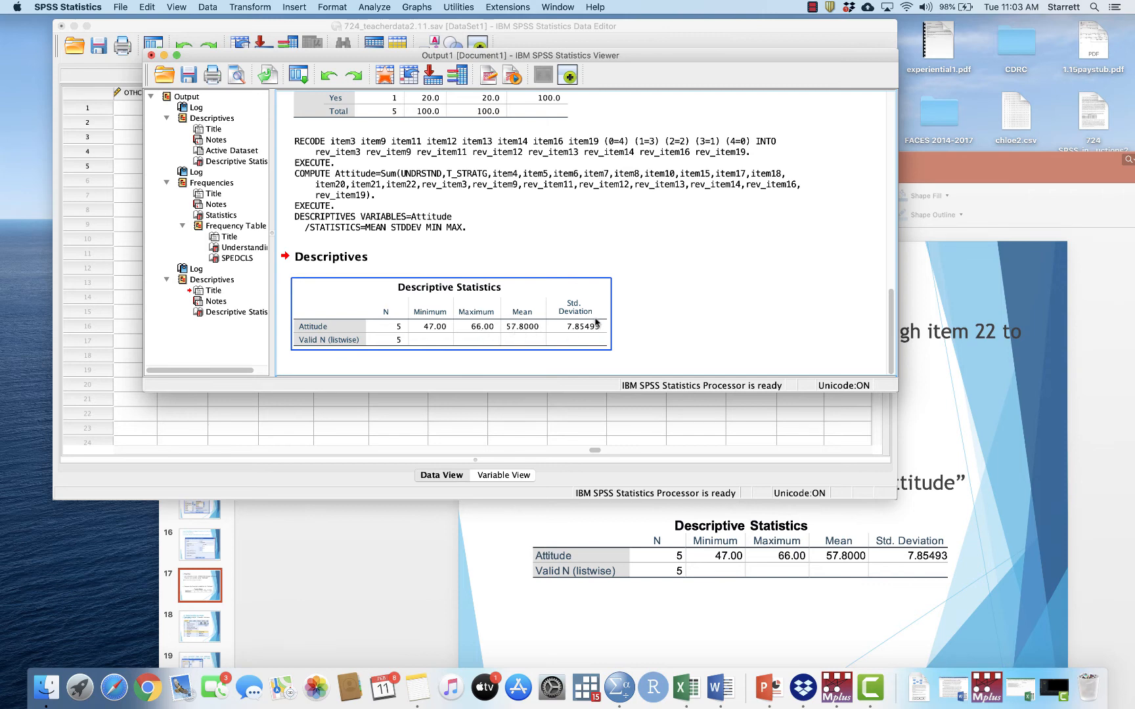
left_click(677, 327)
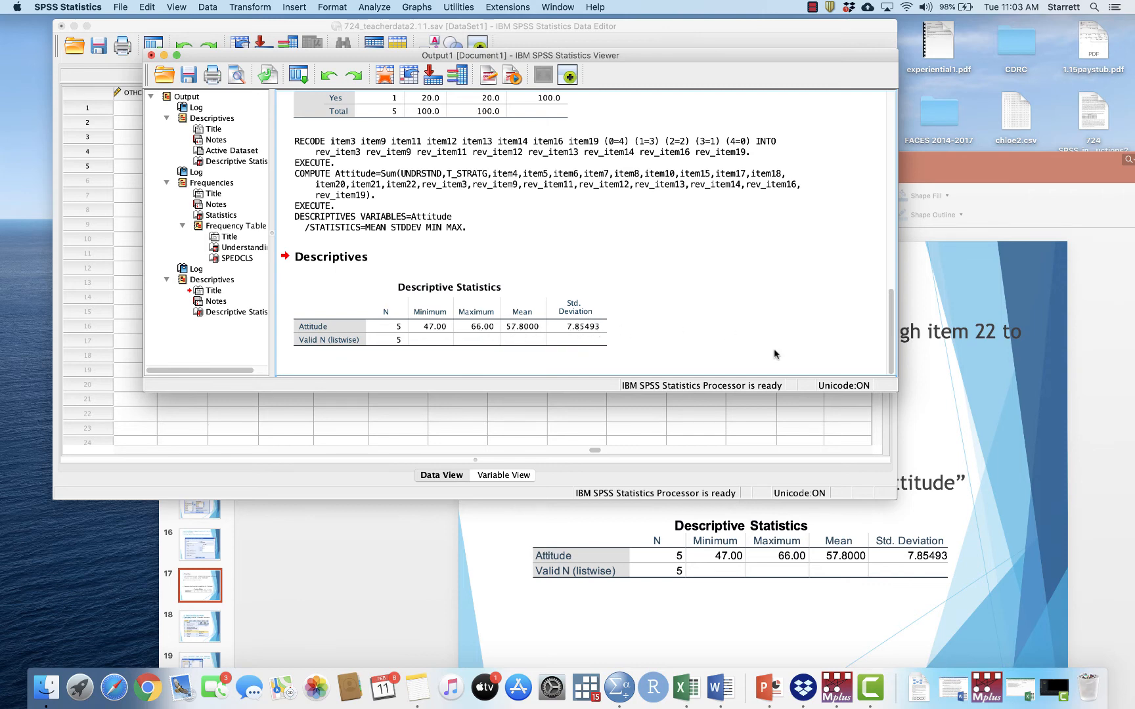
Switch to slide 18 of the PowerPoint lesson, shrink its Analyze menu picture and place it below the Data View bullet.
left_click_drag(960, 159, 943, 23)
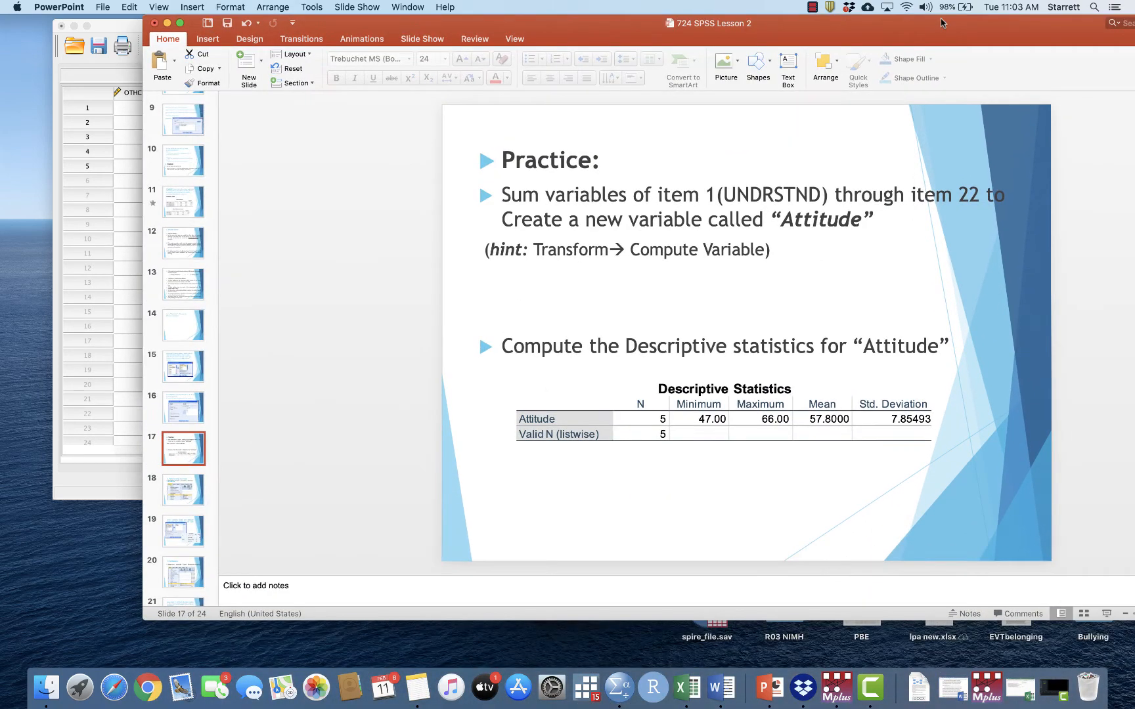
left_click(177, 503)
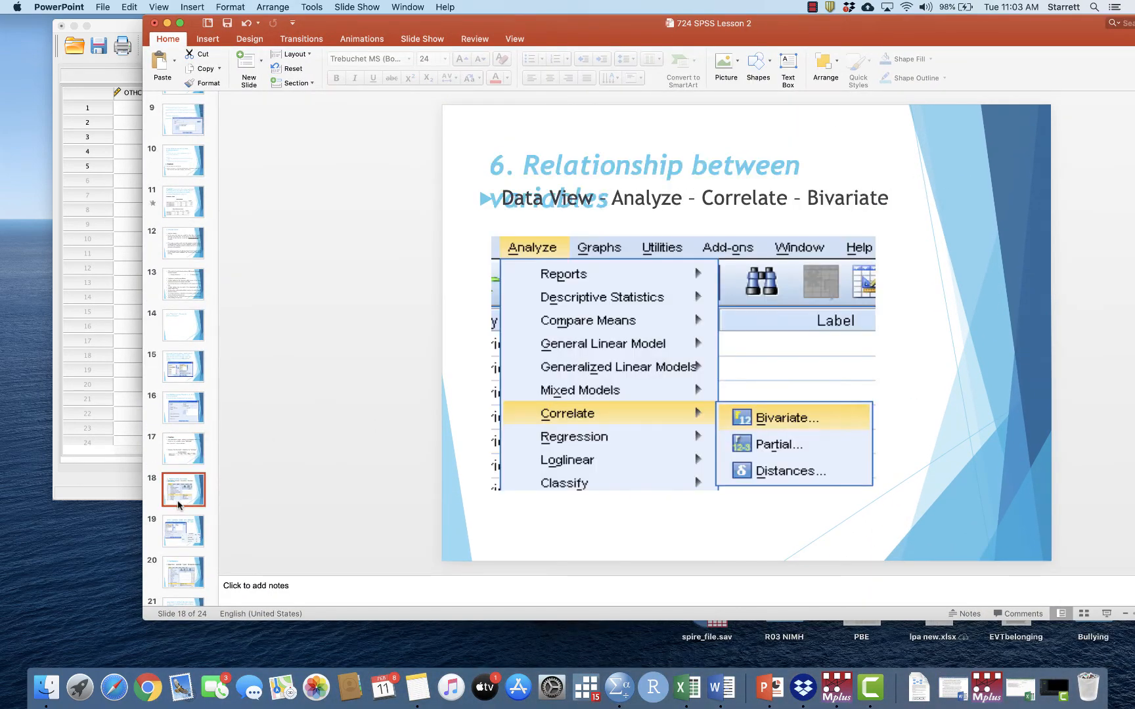
left_click(504, 195)
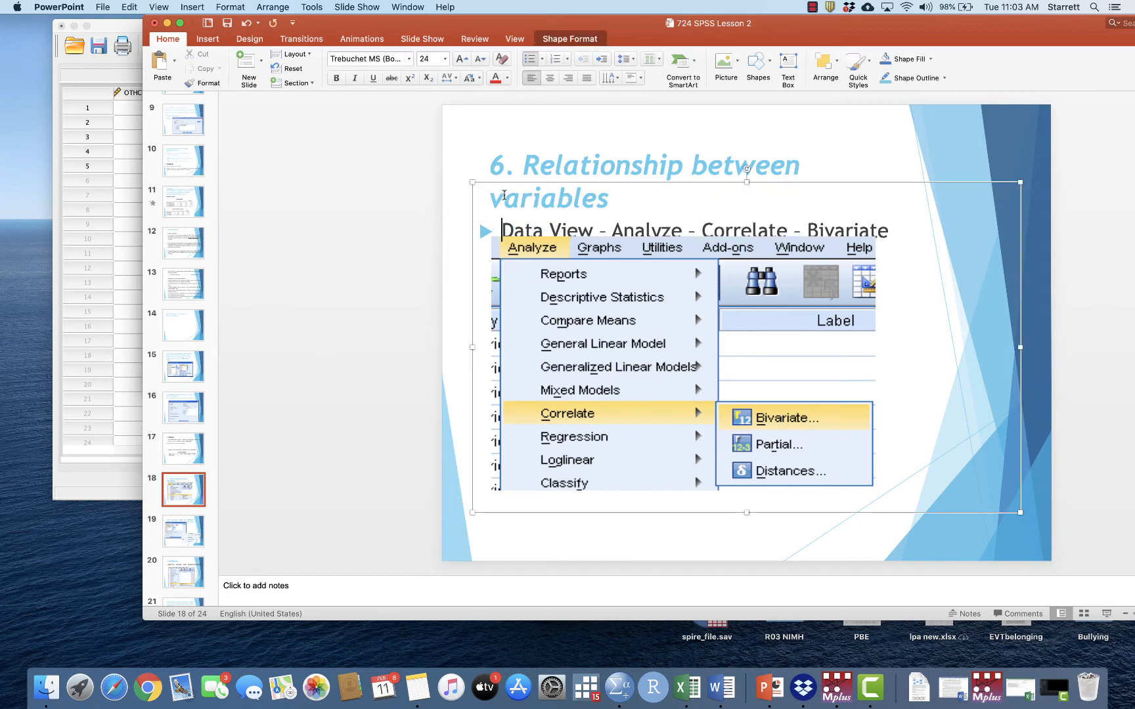
left_click(616, 296)
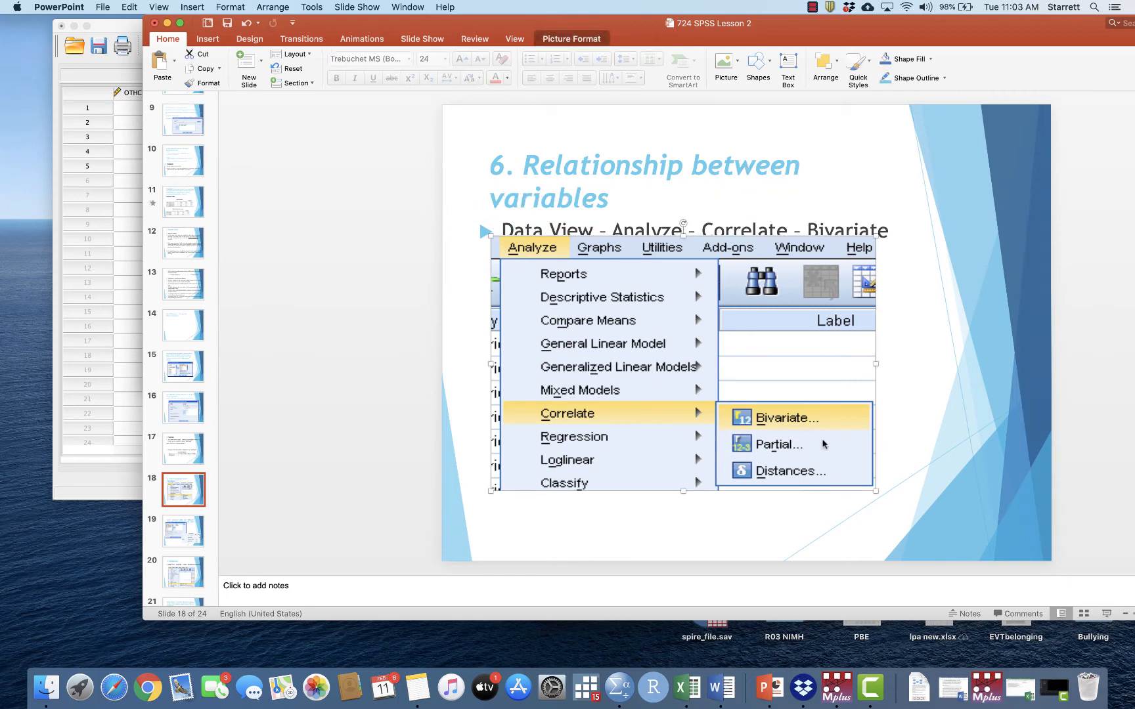
left_click_drag(876, 490, 799, 458)
left_click_drag(761, 386, 758, 405)
left_click(886, 398)
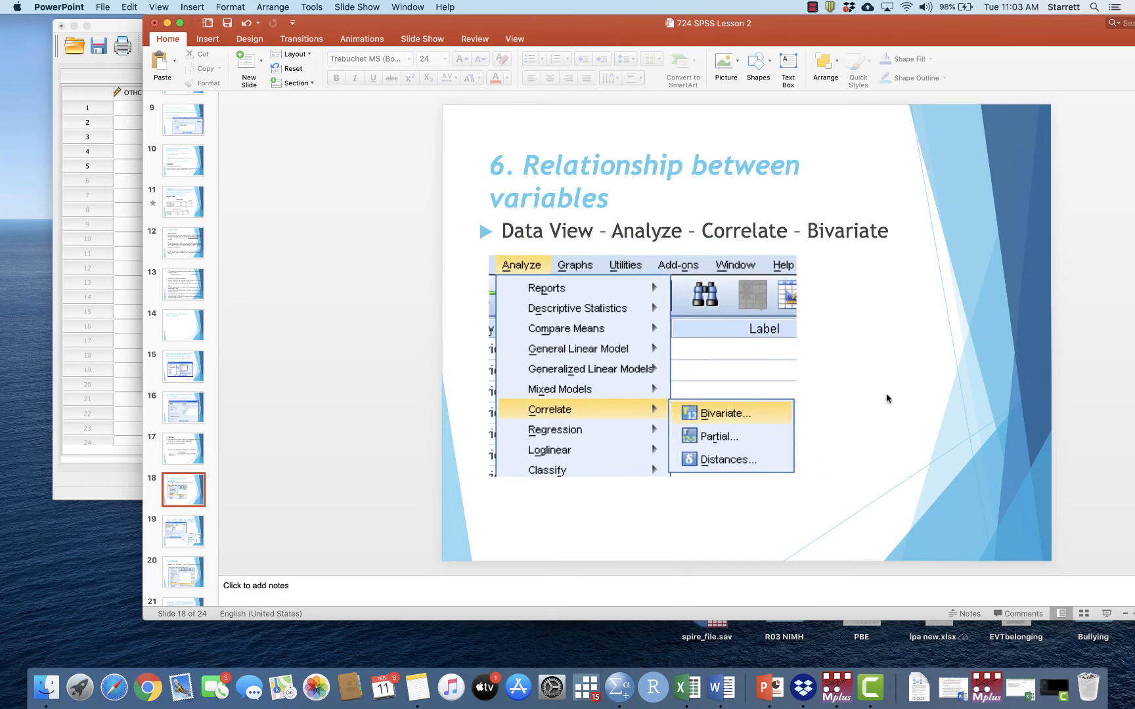
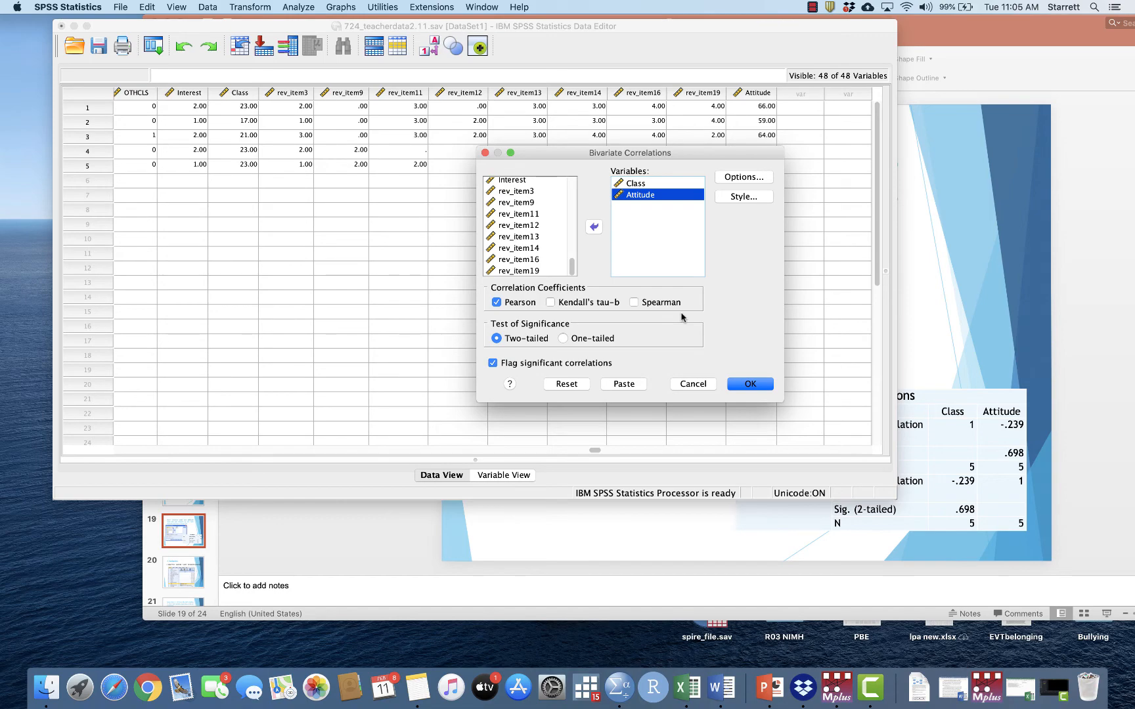
Run the two-tailed Pearson correlation of Class and Attitude in SPSS and examine the Correlations table.
left_click(749, 385)
scroll(733, 312, "down", 2)
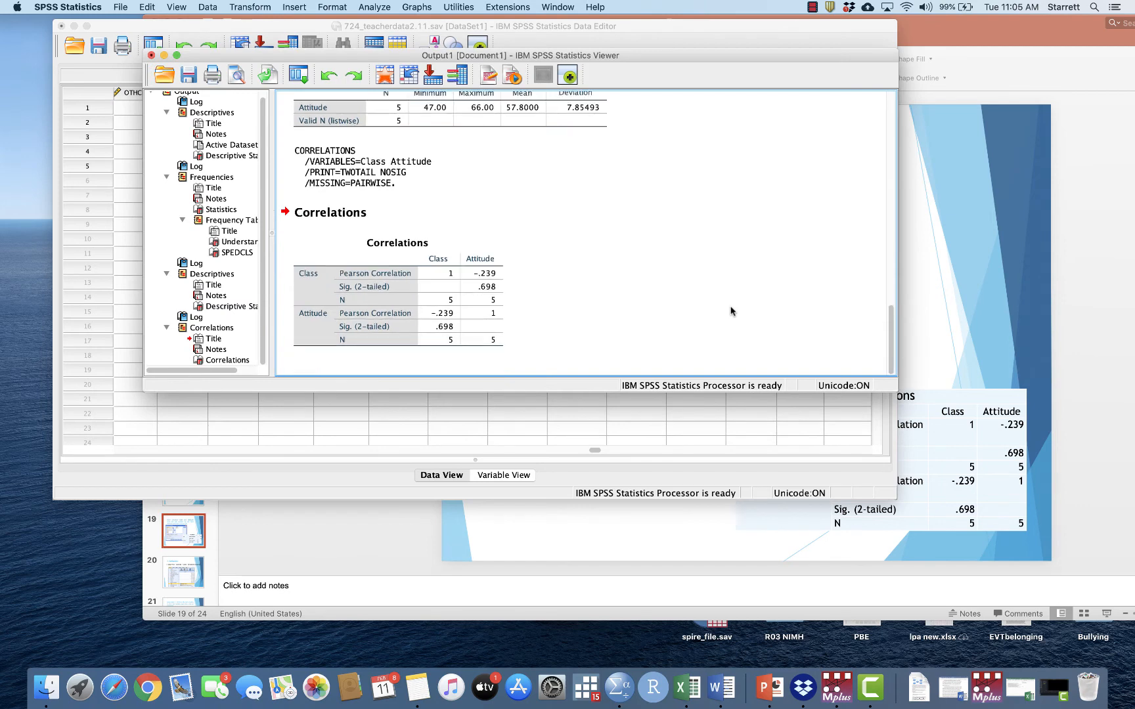
left_click(323, 348)
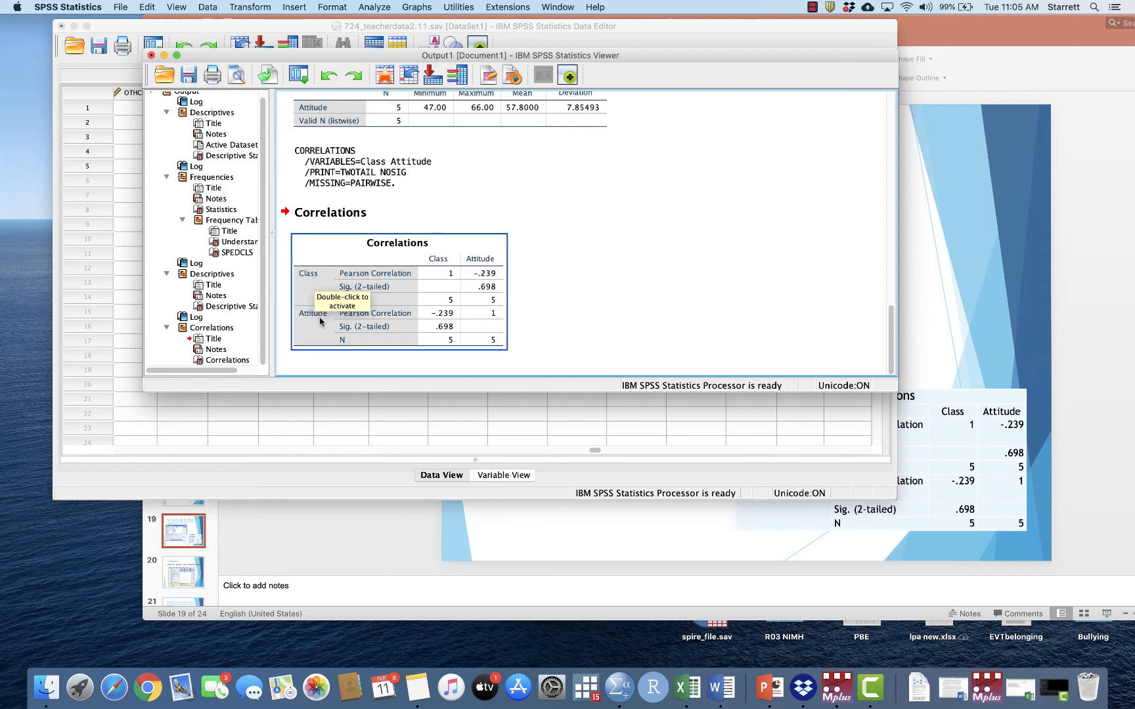
left_click(509, 247)
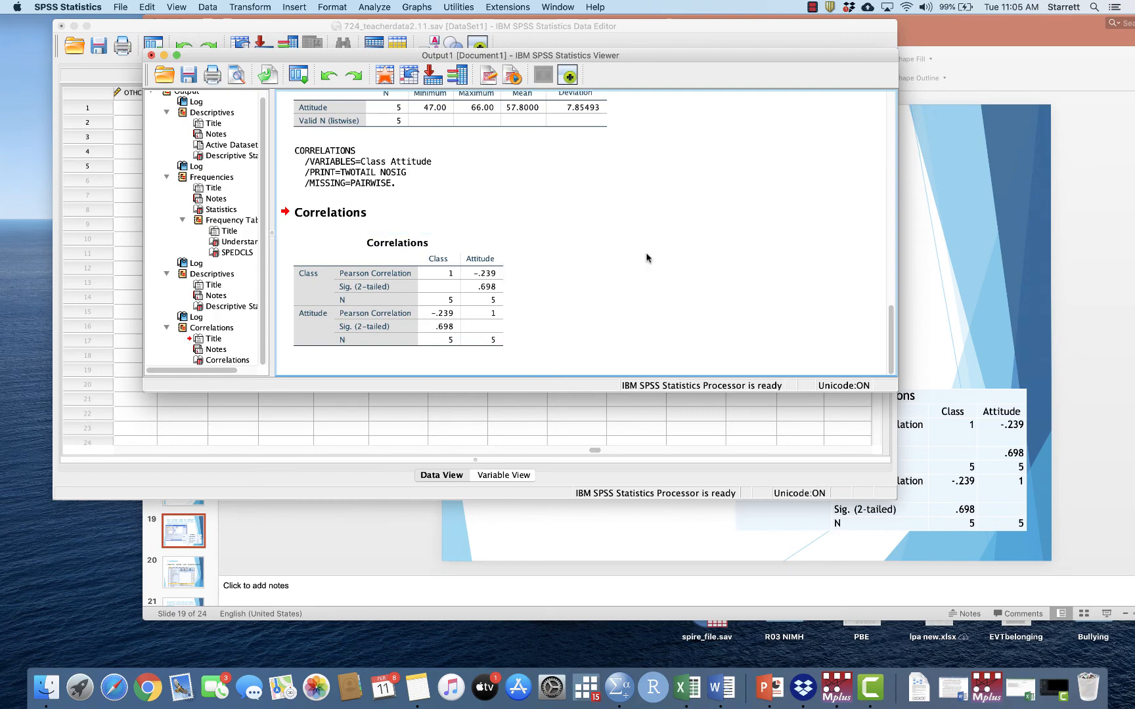
Compare with the Bivariate Correlations slide in the PowerPoint lesson and return to the SPSS Data Editor.
left_click(690, 482)
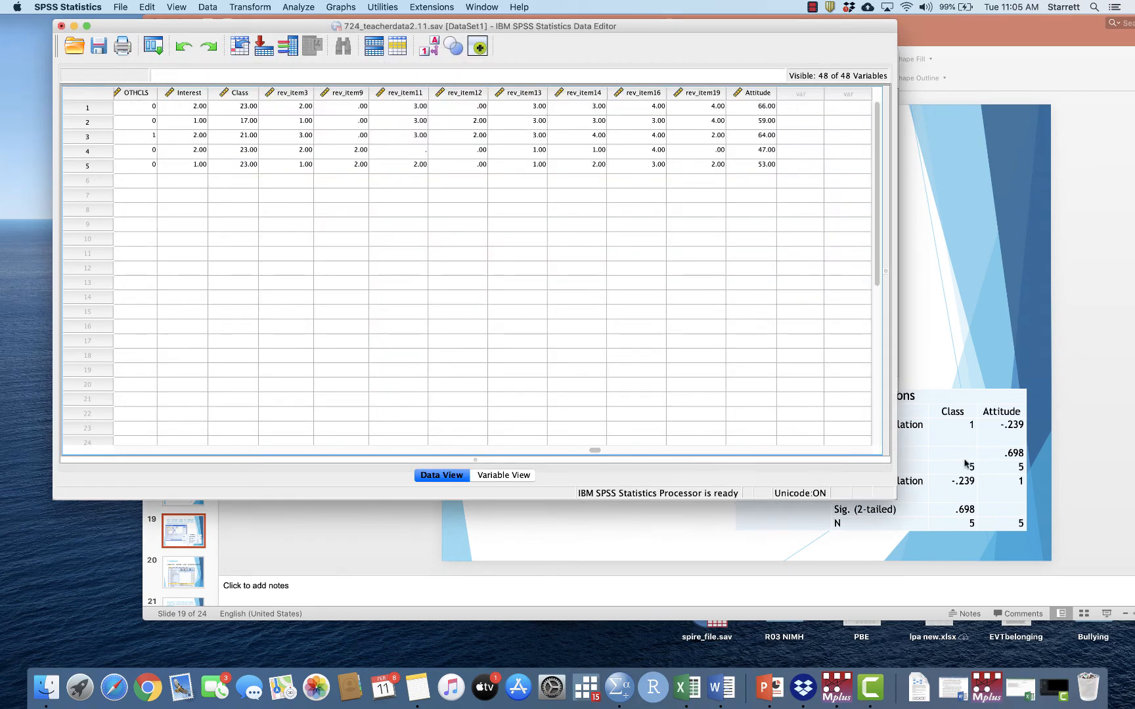
left_click(1026, 333)
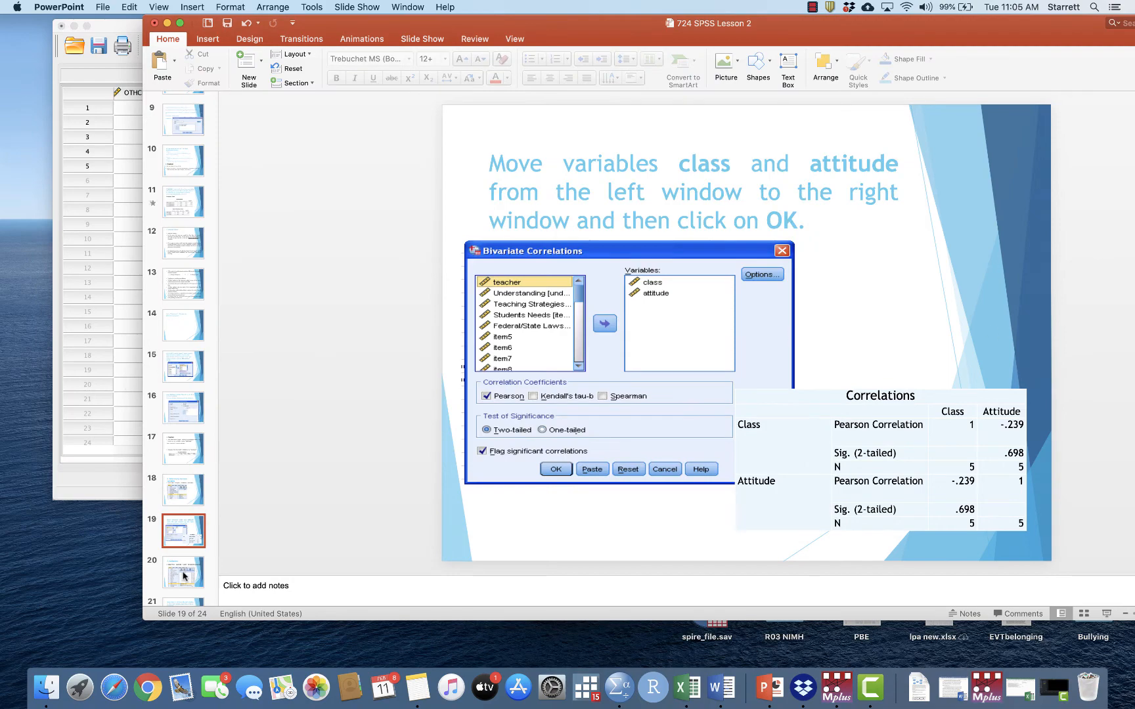
left_click(110, 474)
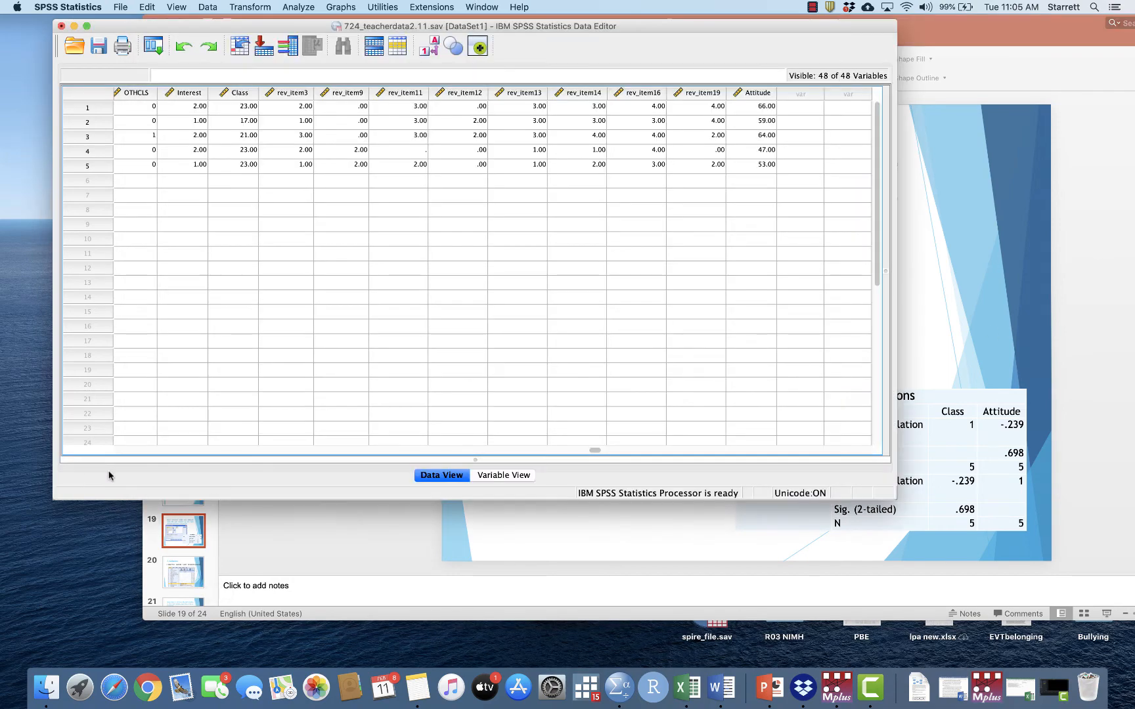
Rearrange the SPSS and PowerPoint windows and compare the Correlations output table with the one on slide 19.
left_click_drag(502, 31, 393, 119)
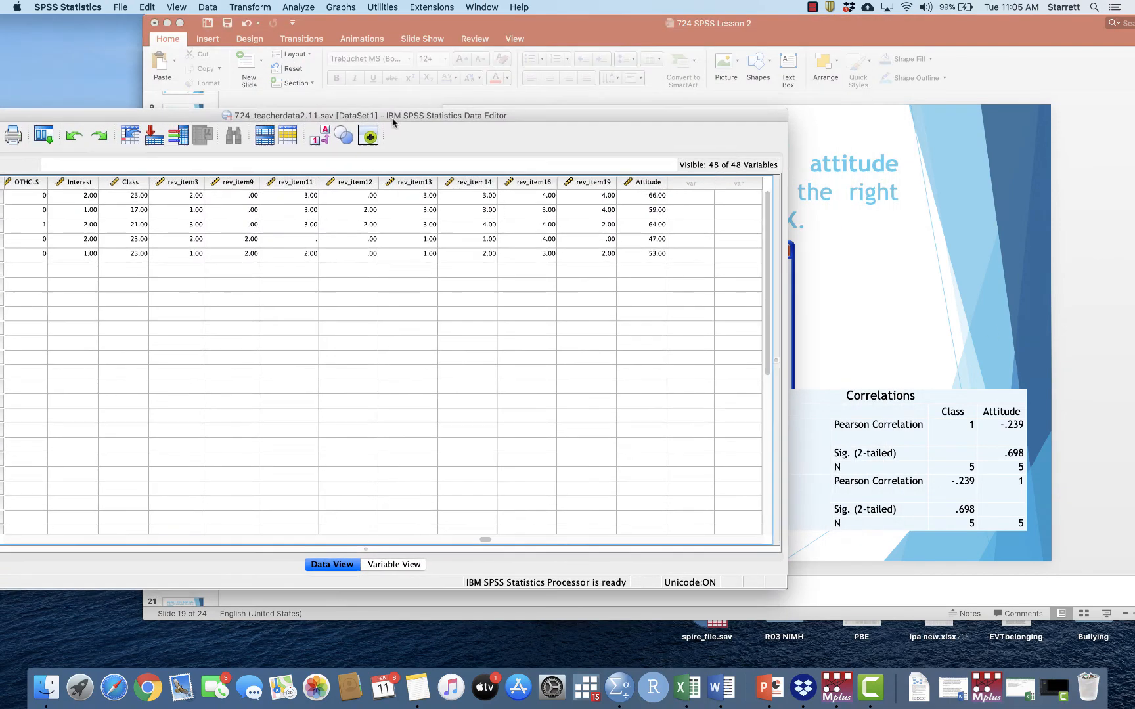
left_click(388, 7)
left_click(340, 25)
left_click_drag(340, 24, 574, 25)
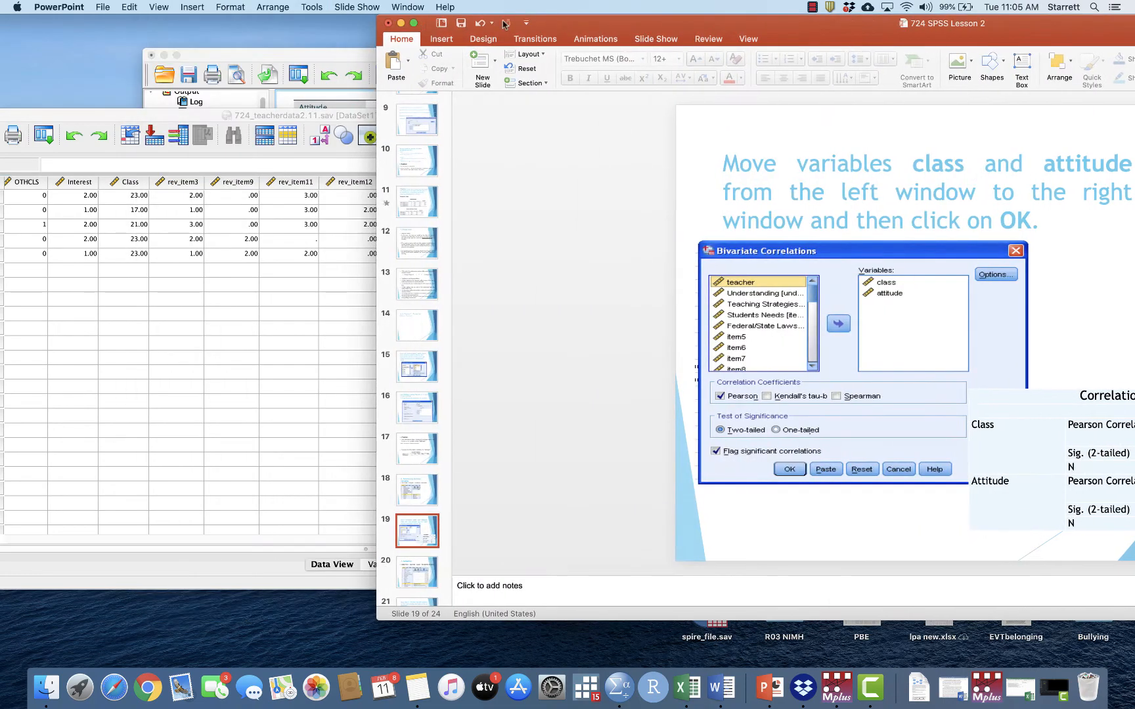
left_click(297, 58)
left_click(477, 264)
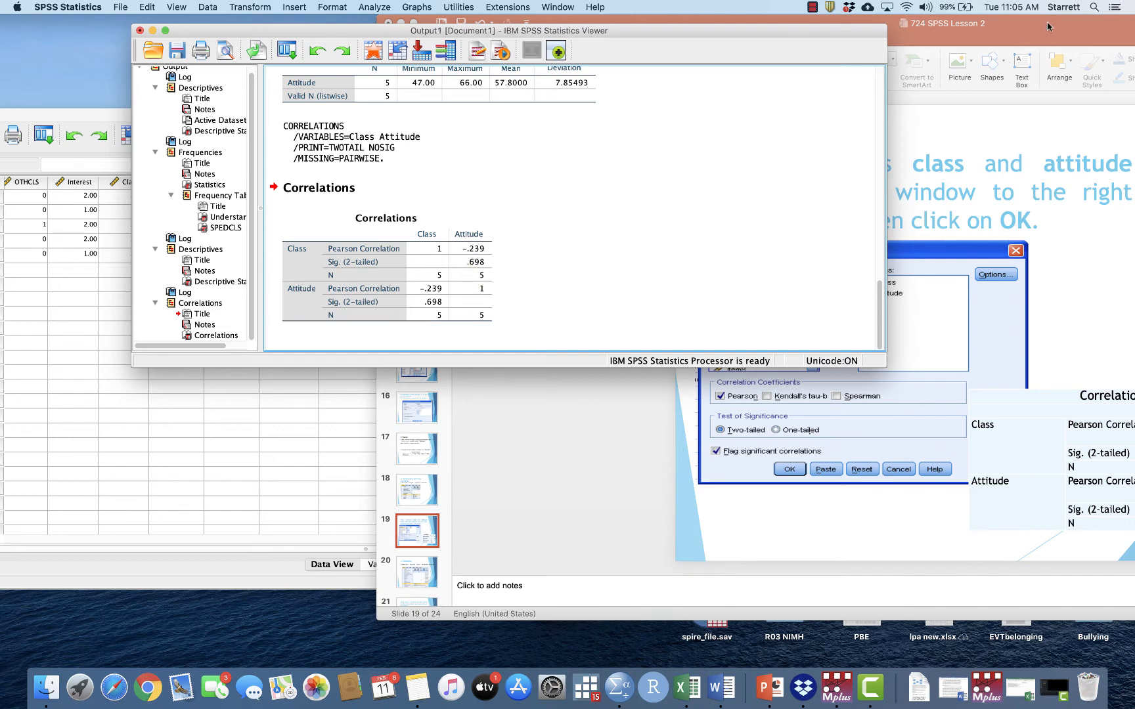
Return to the PowerPoint lesson and read the Reliability instructions on slides 20 and 21.
left_click_drag(1048, 26, 769, 26)
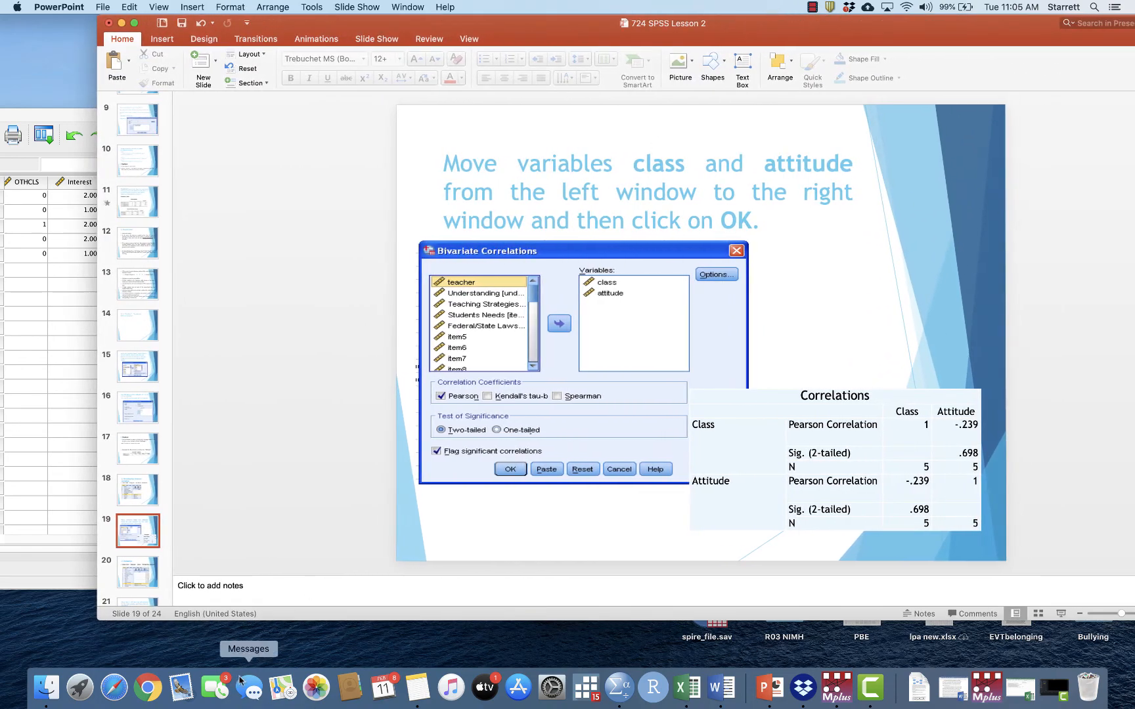
scroll(150, 597, "down", 5)
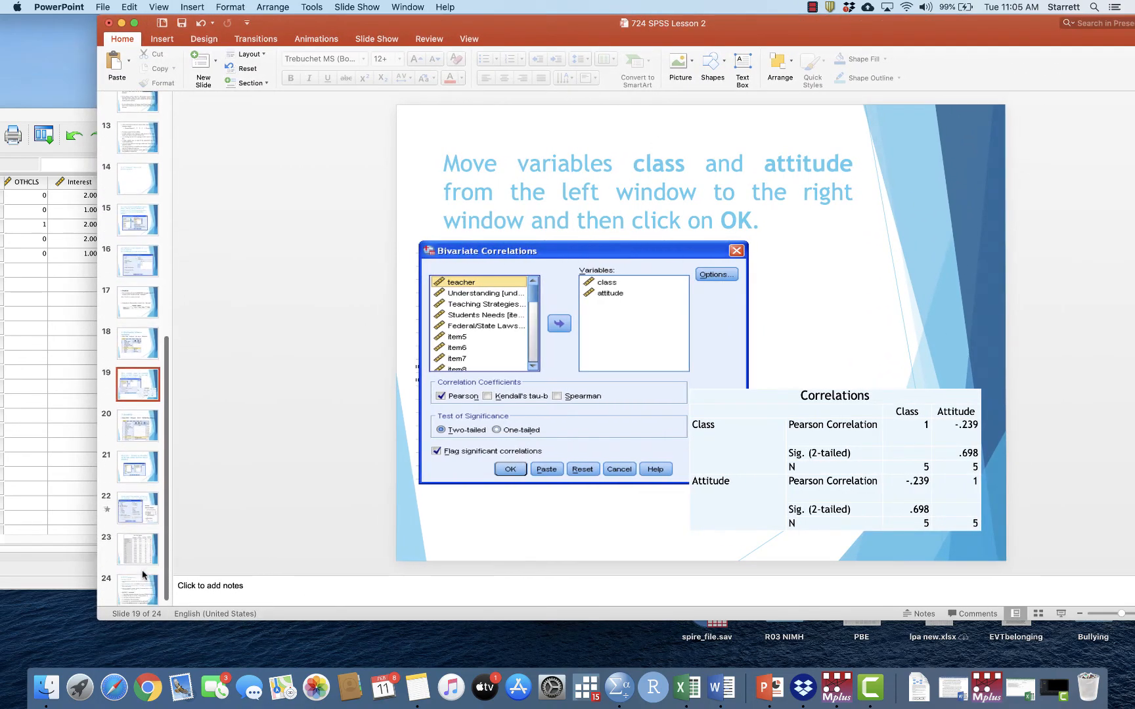
left_click(152, 437)
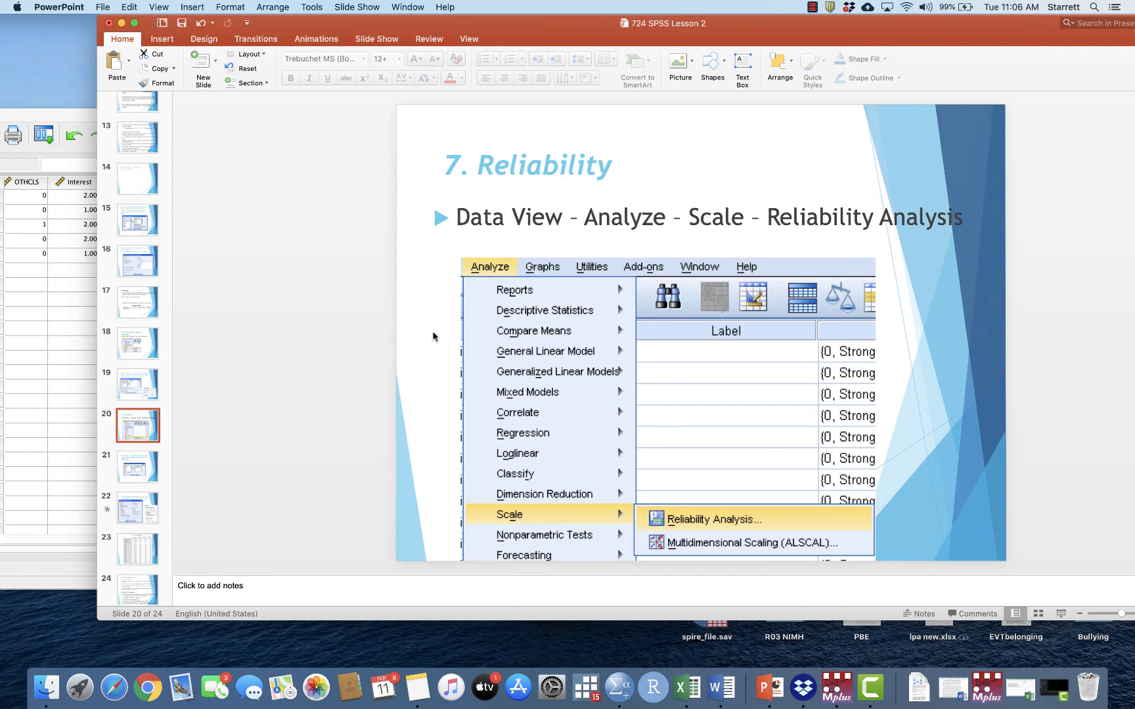
left_click(132, 470)
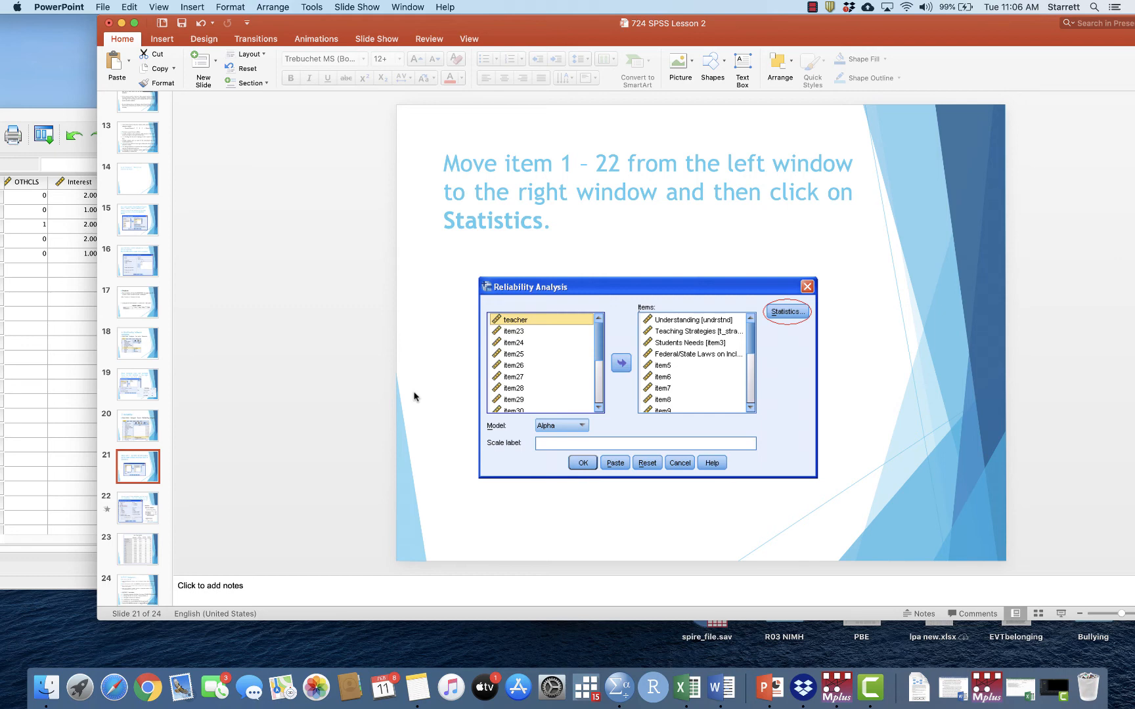
Start a Reliability Analysis in the SPSS Data Editor and add Understanding, Teaching Strategies and the Federal/State Laws variable as items.
left_click(23, 113)
left_click_drag(23, 113, 158, 56)
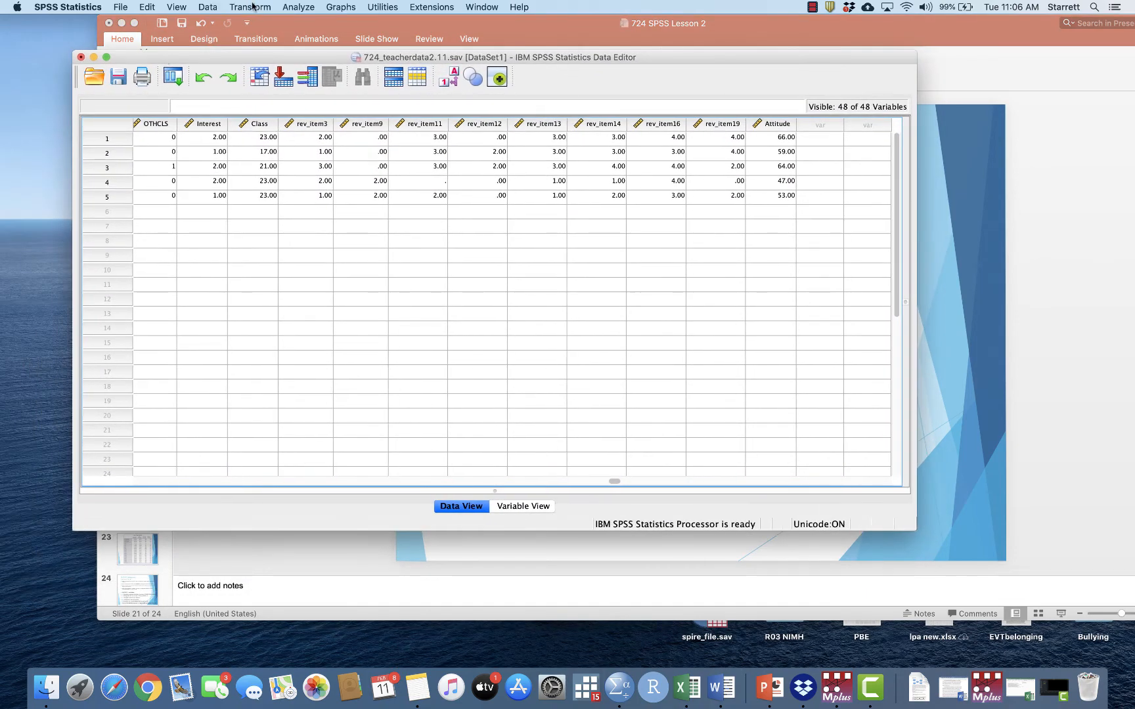
left_click(298, 6)
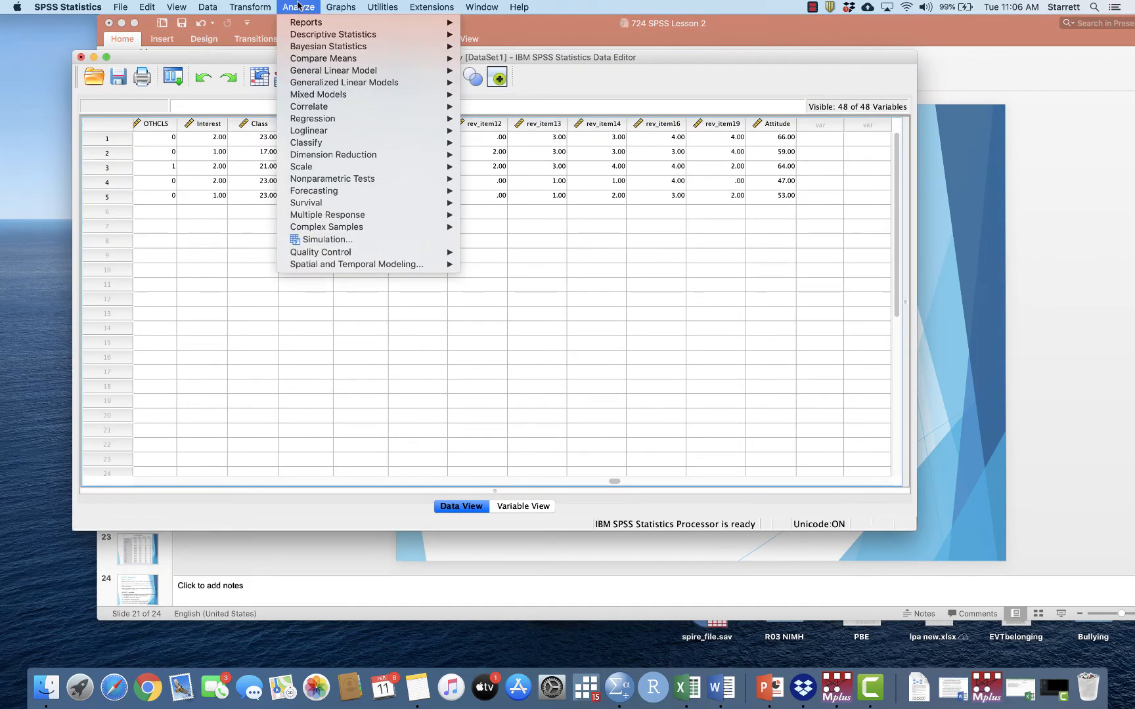
mouse_move(315, 170)
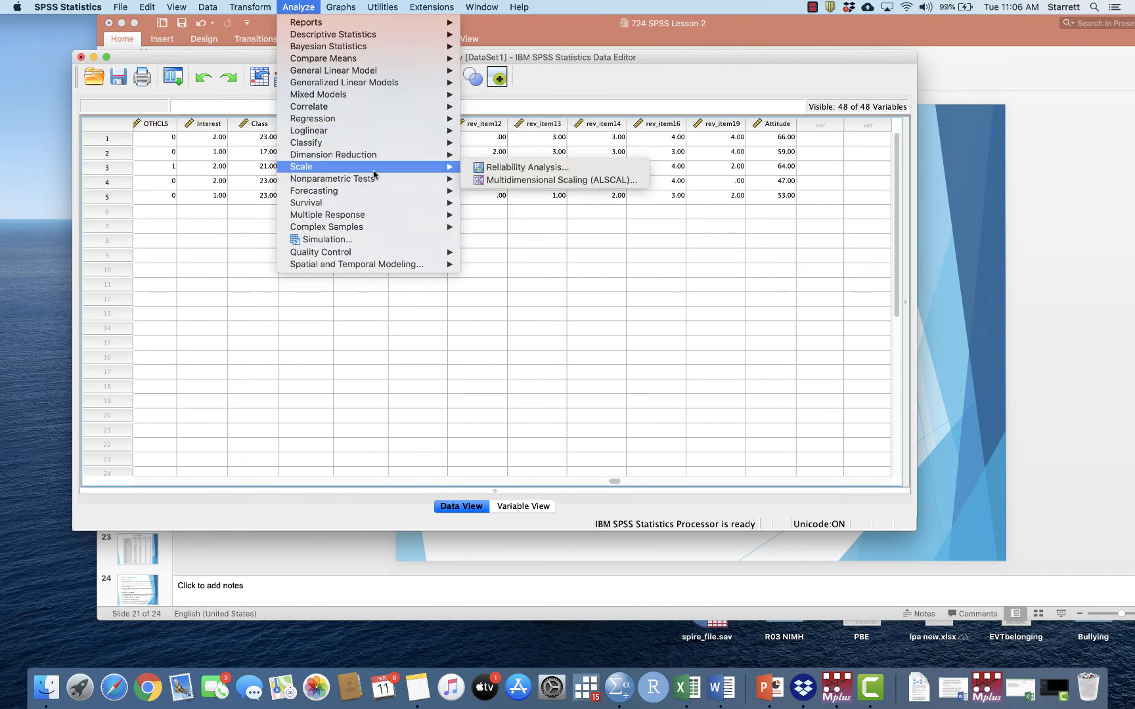
left_click(505, 169)
left_click_drag(857, 173, 580, 157)
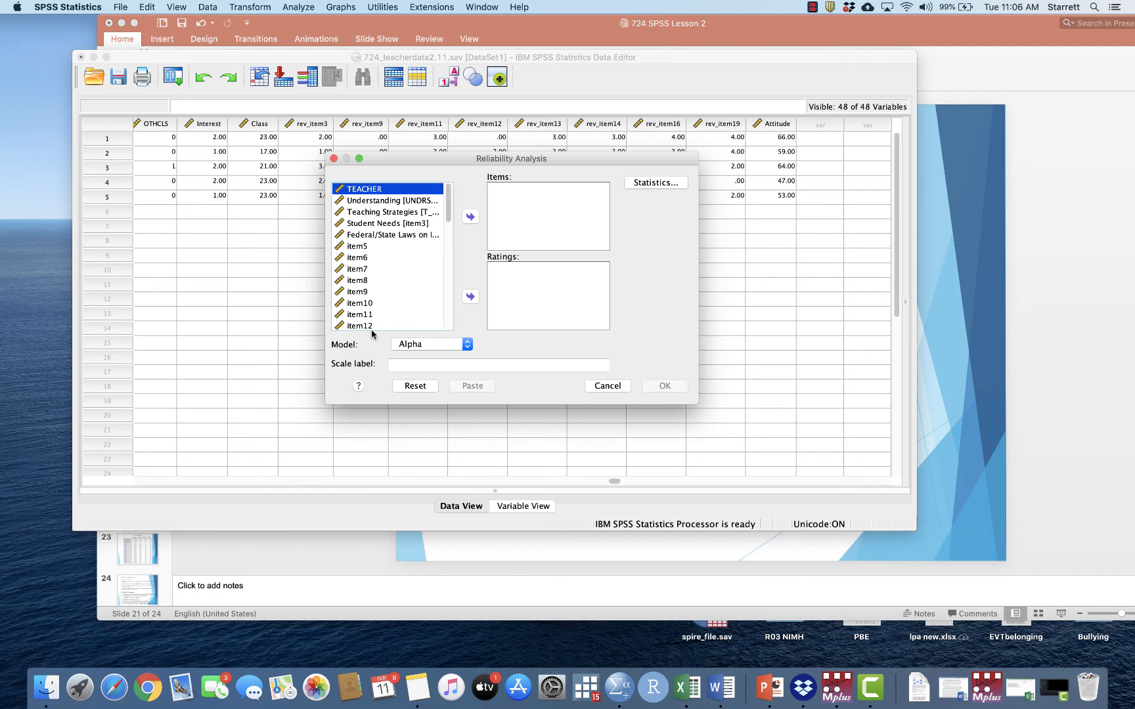
left_click(394, 201)
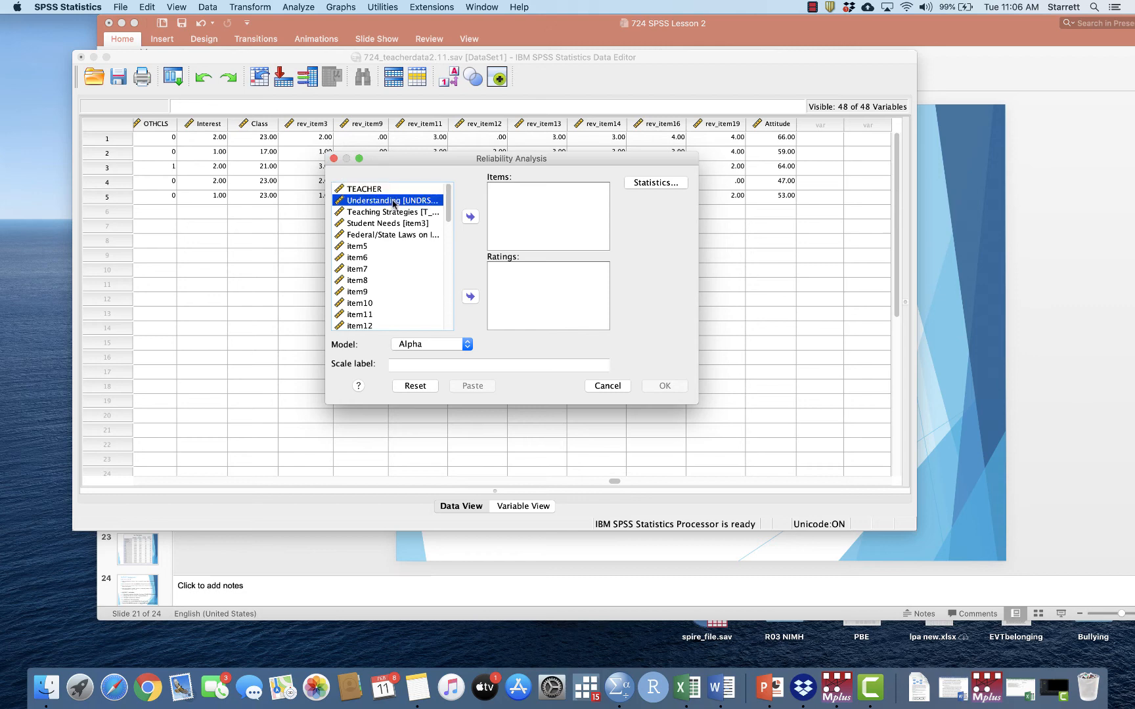
left_click(470, 217)
left_click(383, 213)
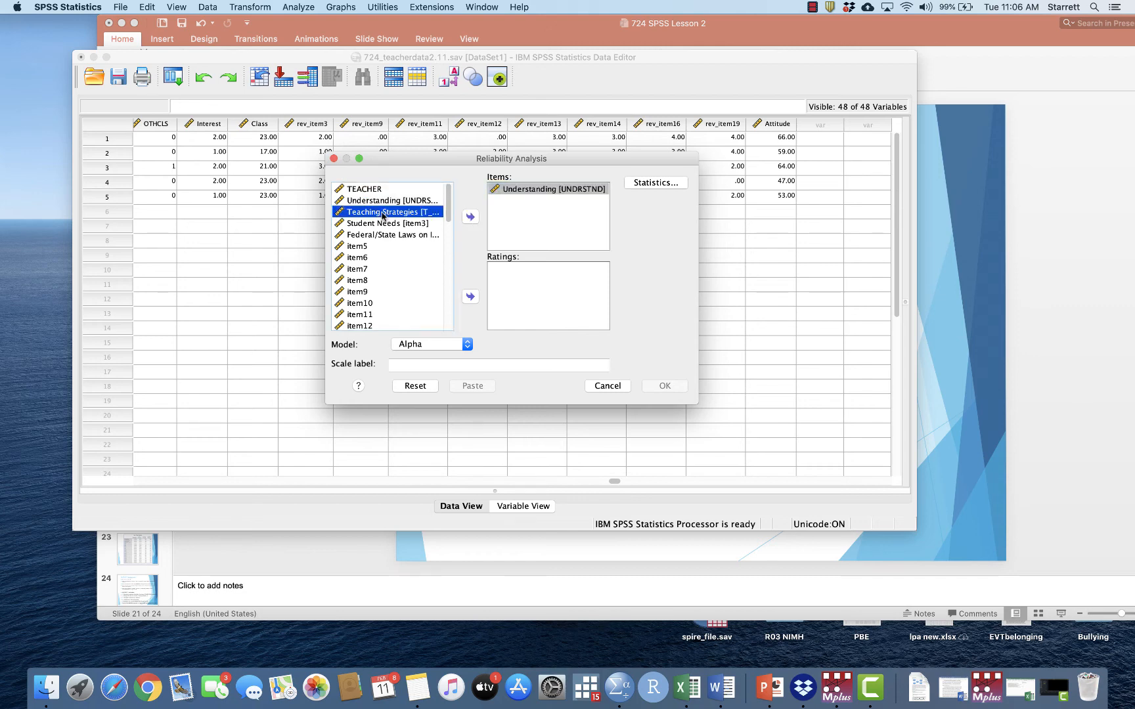
left_click(470, 216)
left_click(401, 235)
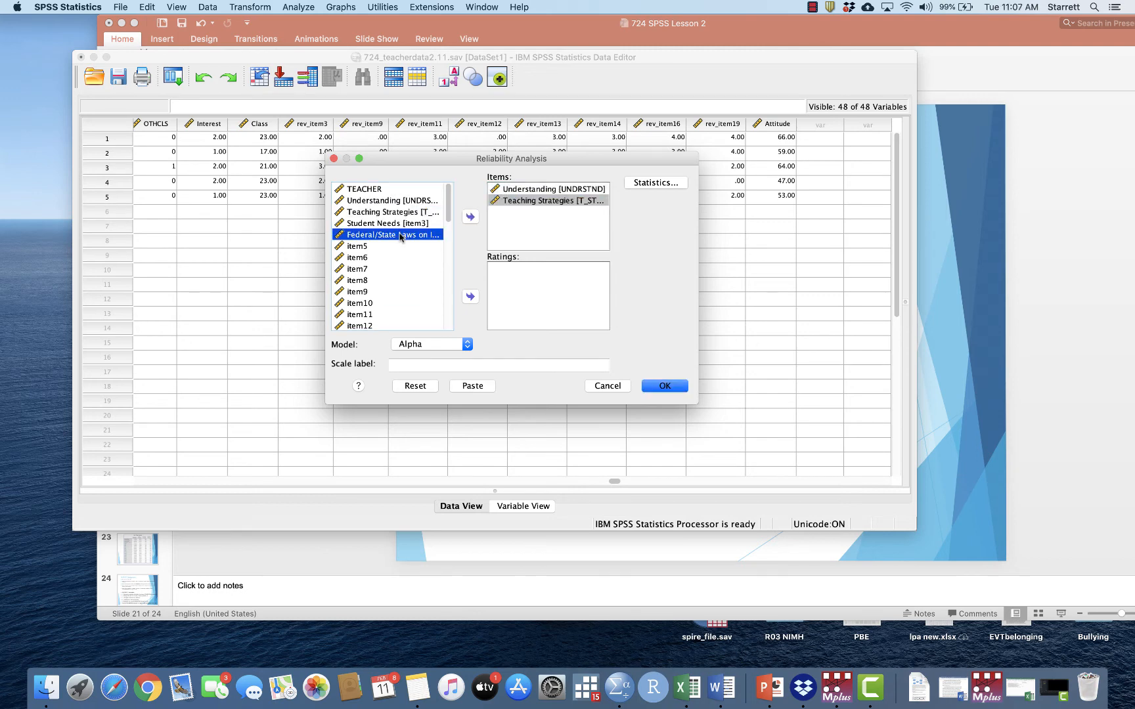
left_click(471, 217)
Add item5 to item8, item10, item15, item17, item18, item20, item21 and all reverse-coded variables from rev_item3 to rev_item19 to the reliability items.
left_click(366, 248)
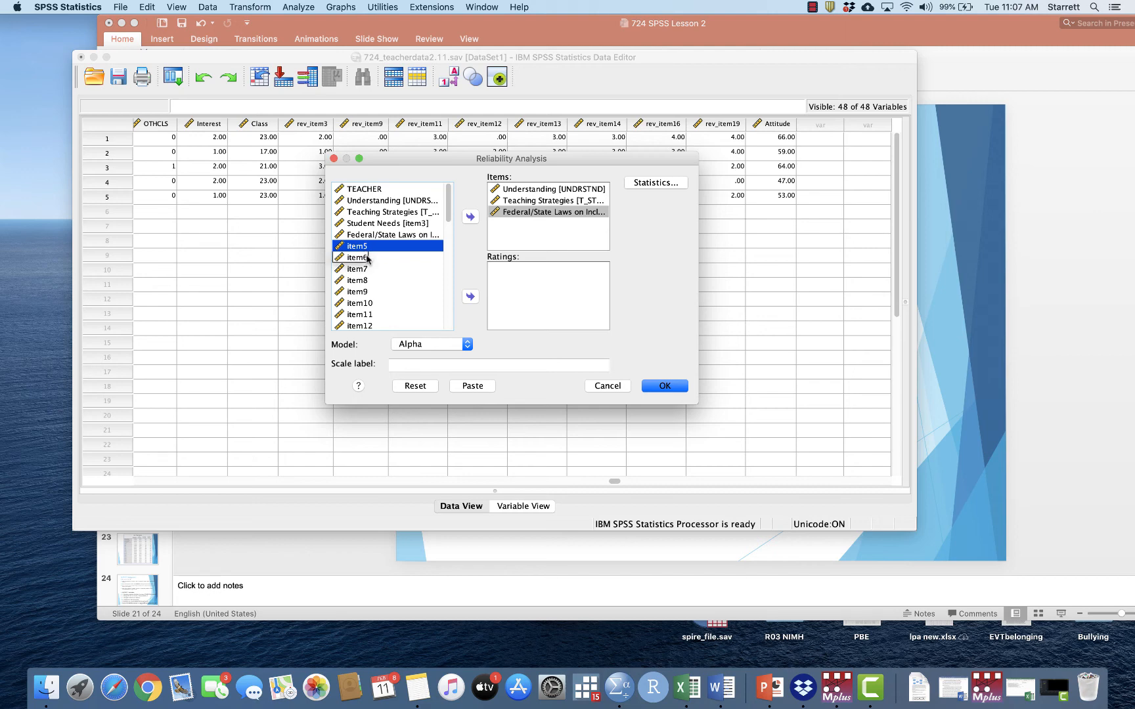
left_click(366, 258, "shift")
left_click(368, 269, "shift")
left_click(367, 282, "shift")
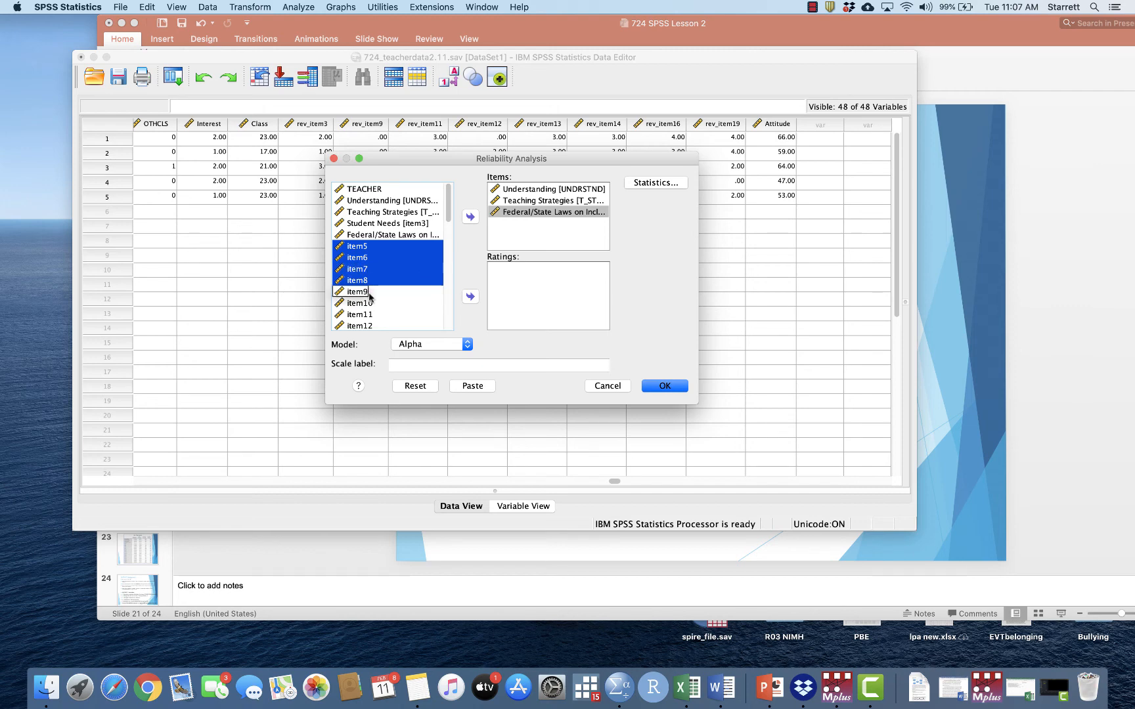
left_click(369, 304, "super")
scroll(369, 304, "down", 5)
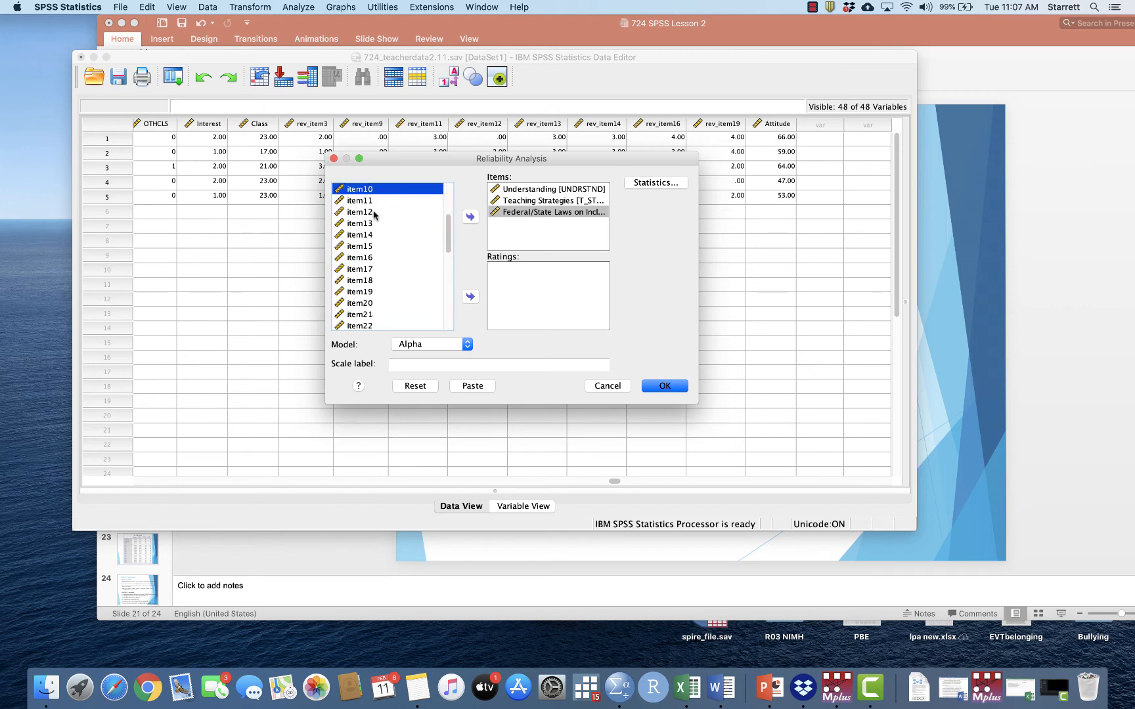
left_click(369, 246, "super")
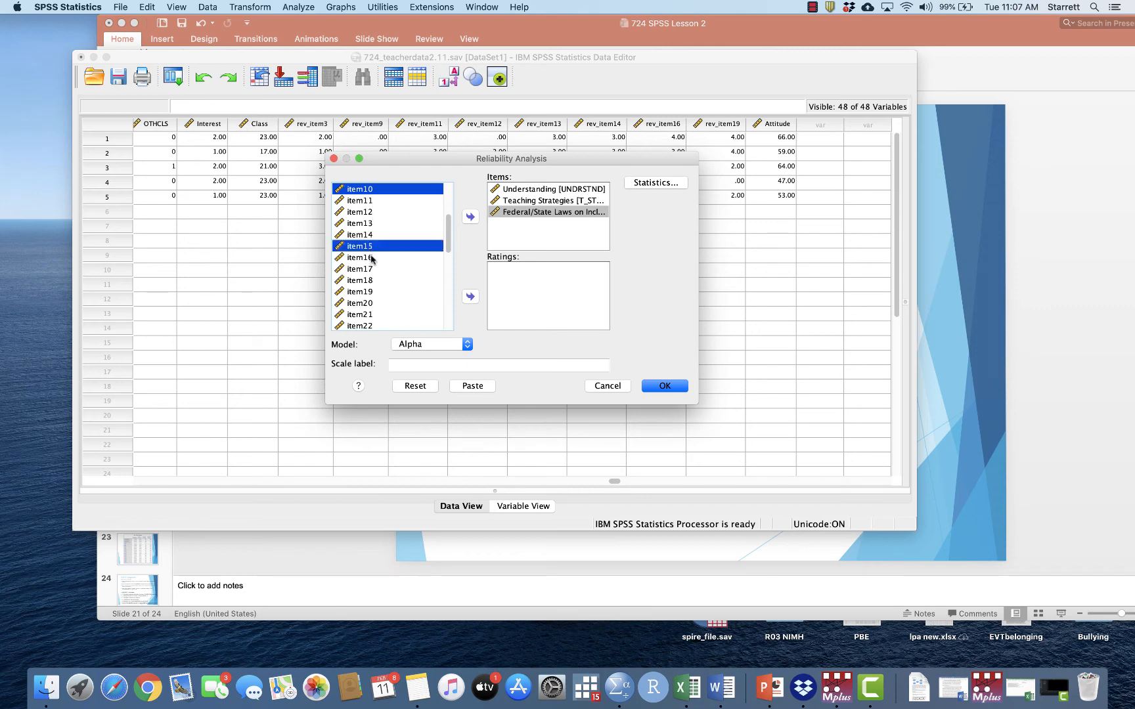
left_click(371, 269, "super")
left_click(371, 281, "super")
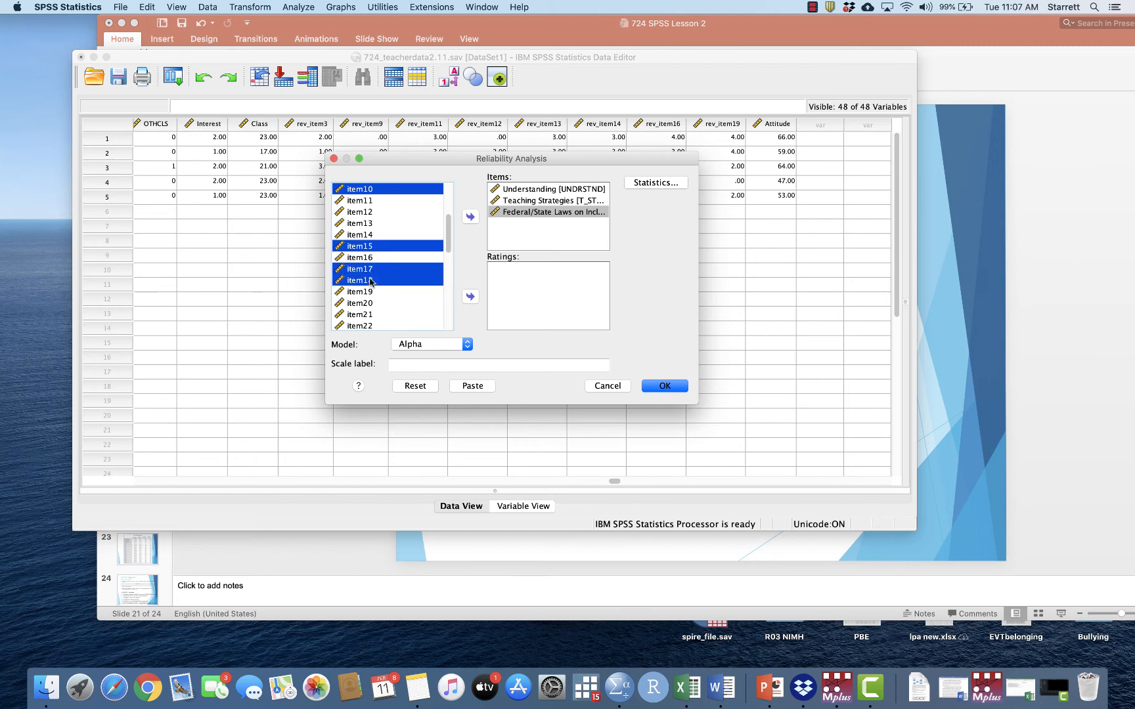
scroll(376, 285, "down", 2)
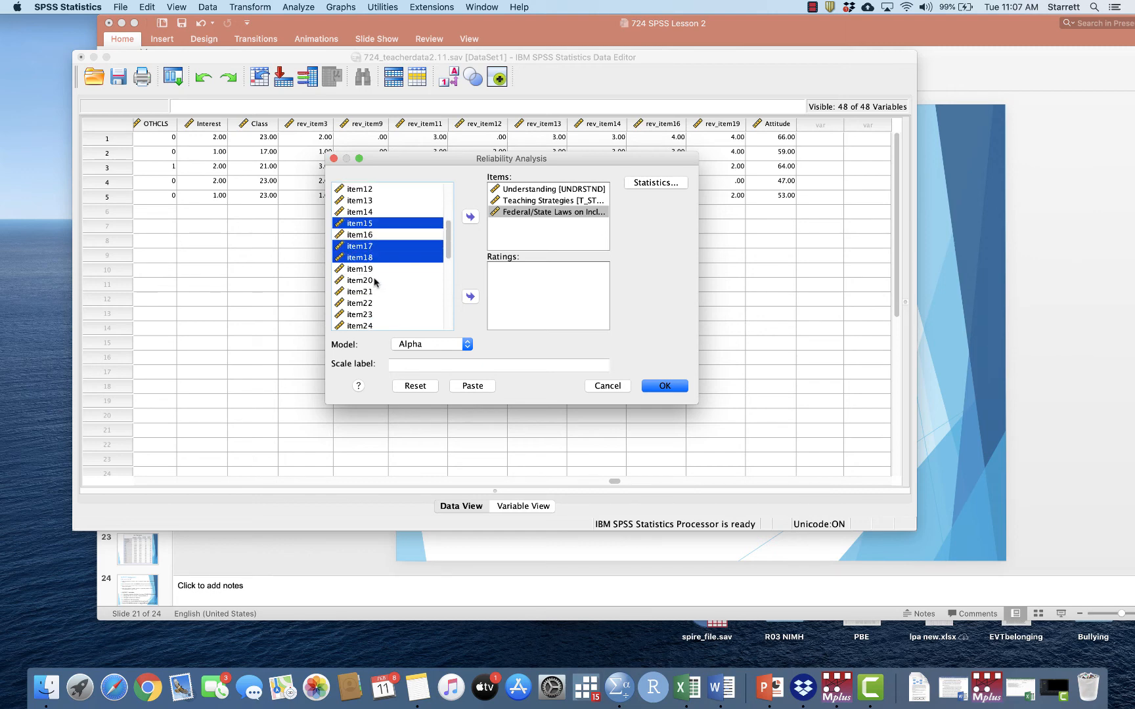
left_click(374, 280, "super")
left_click(375, 292, "super")
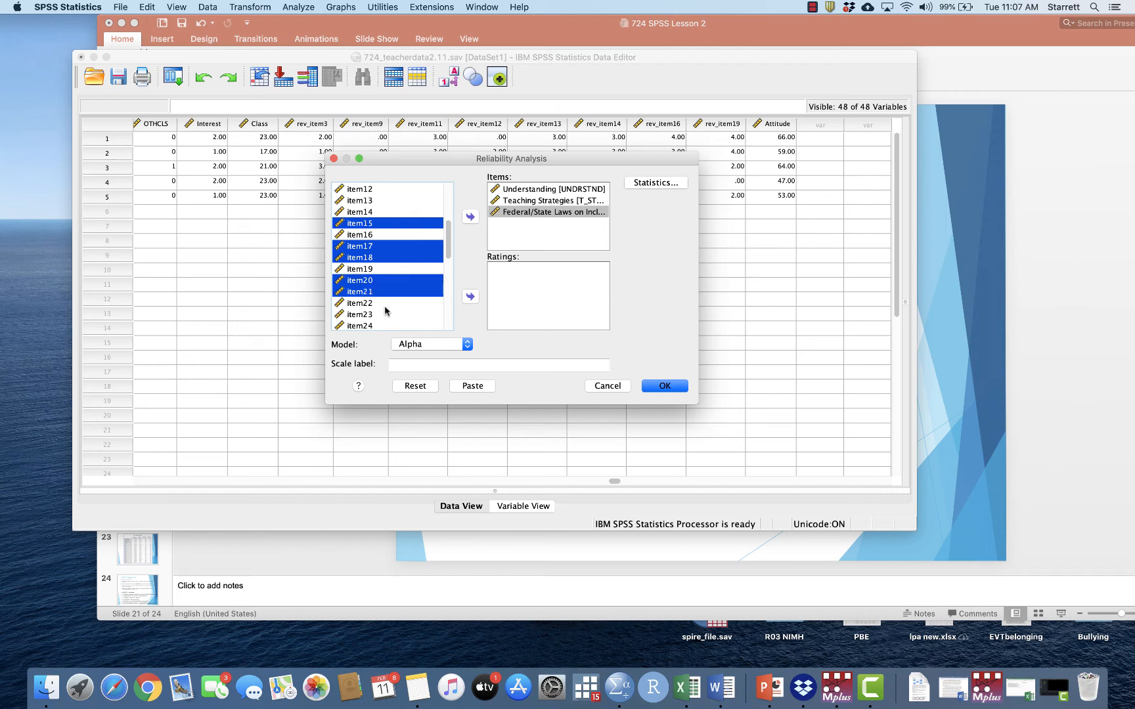
scroll(386, 308, "down", 10)
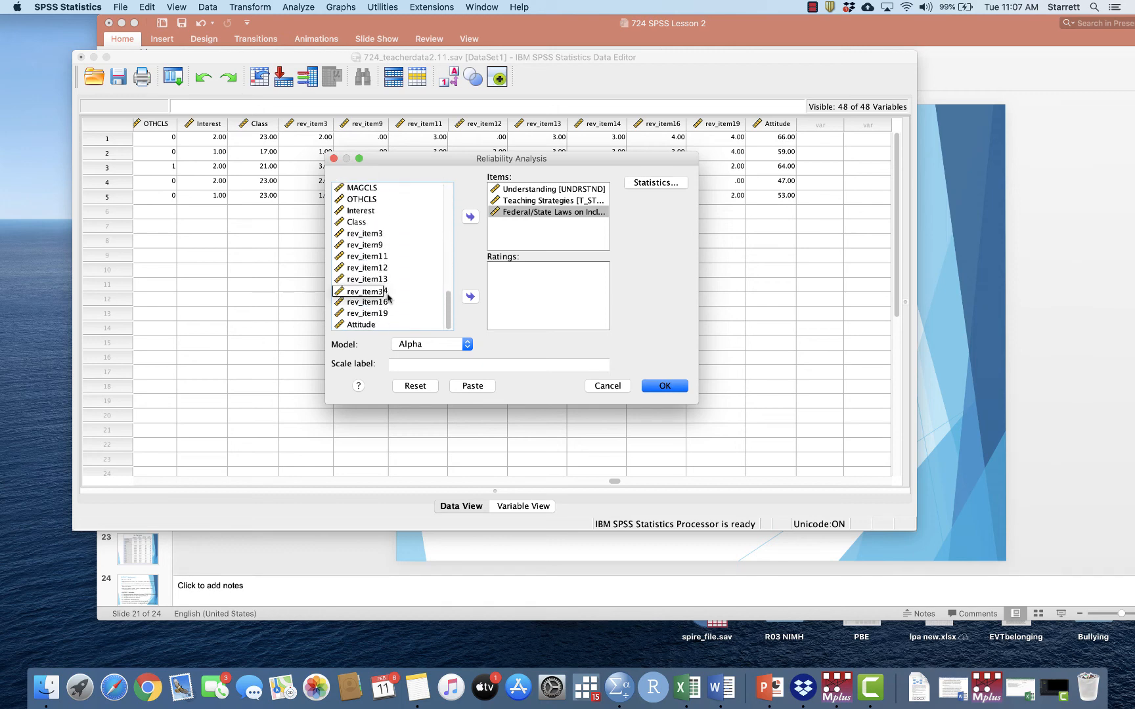
left_click(379, 234)
left_click(379, 247, "super")
left_click(379, 259, "super")
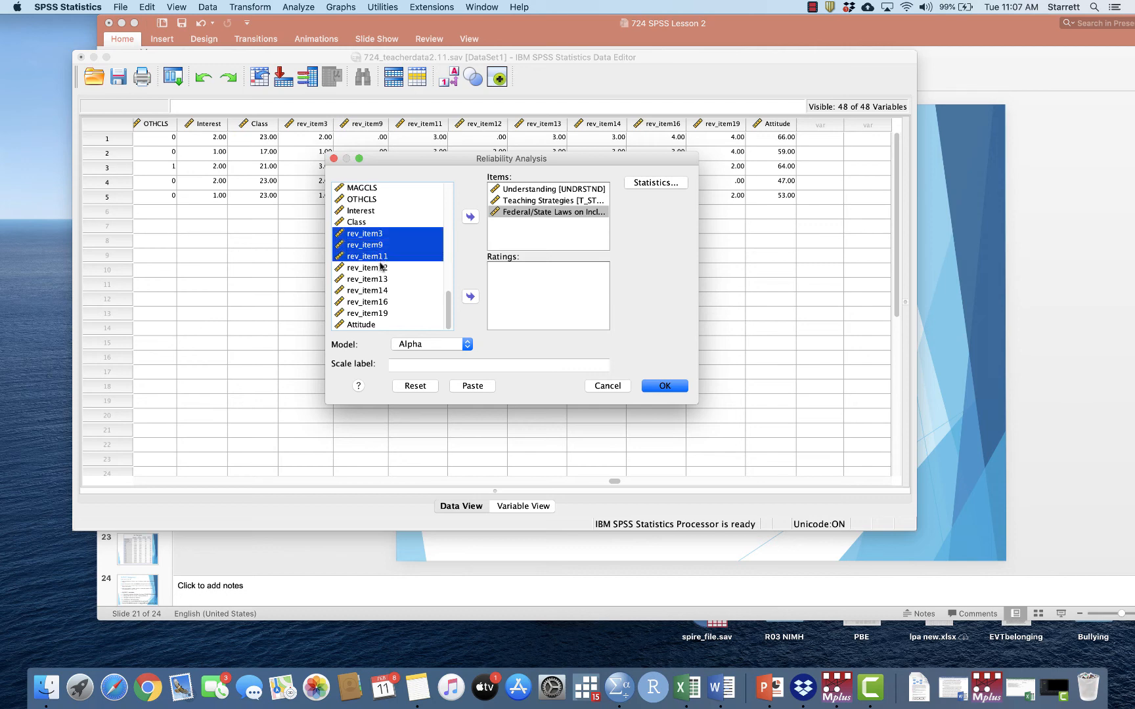
left_click(380, 268, "super")
left_click(381, 280, "super")
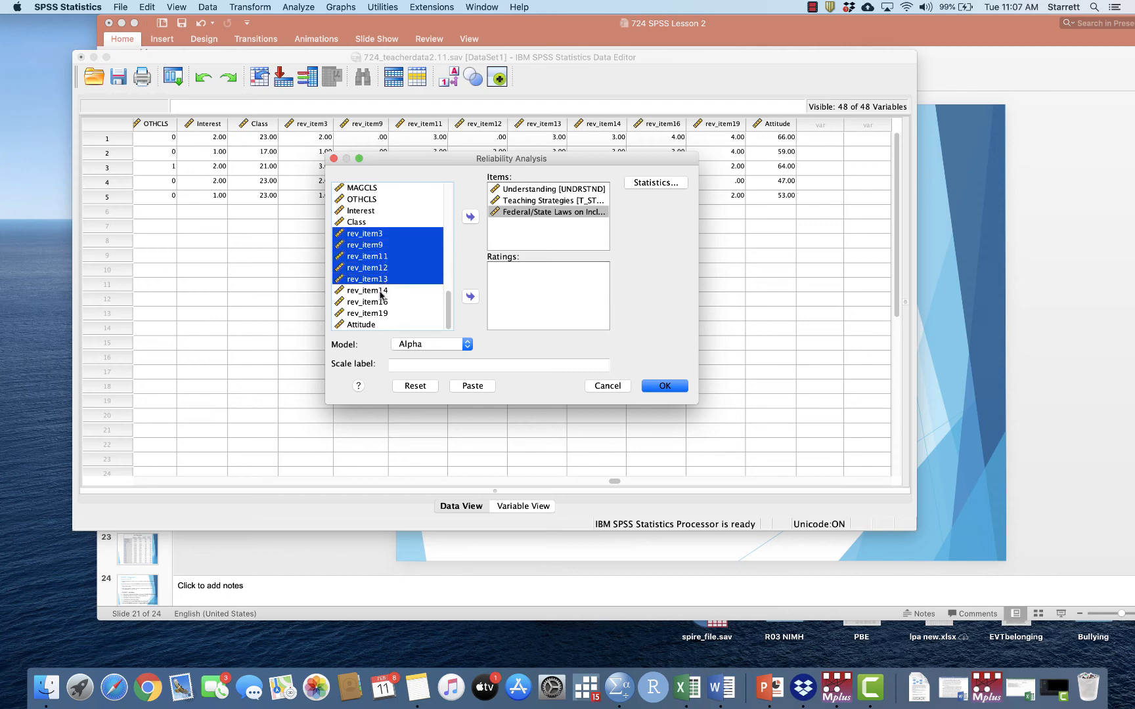
left_click(381, 291, "super")
left_click(381, 302, "super")
left_click(382, 314, "super")
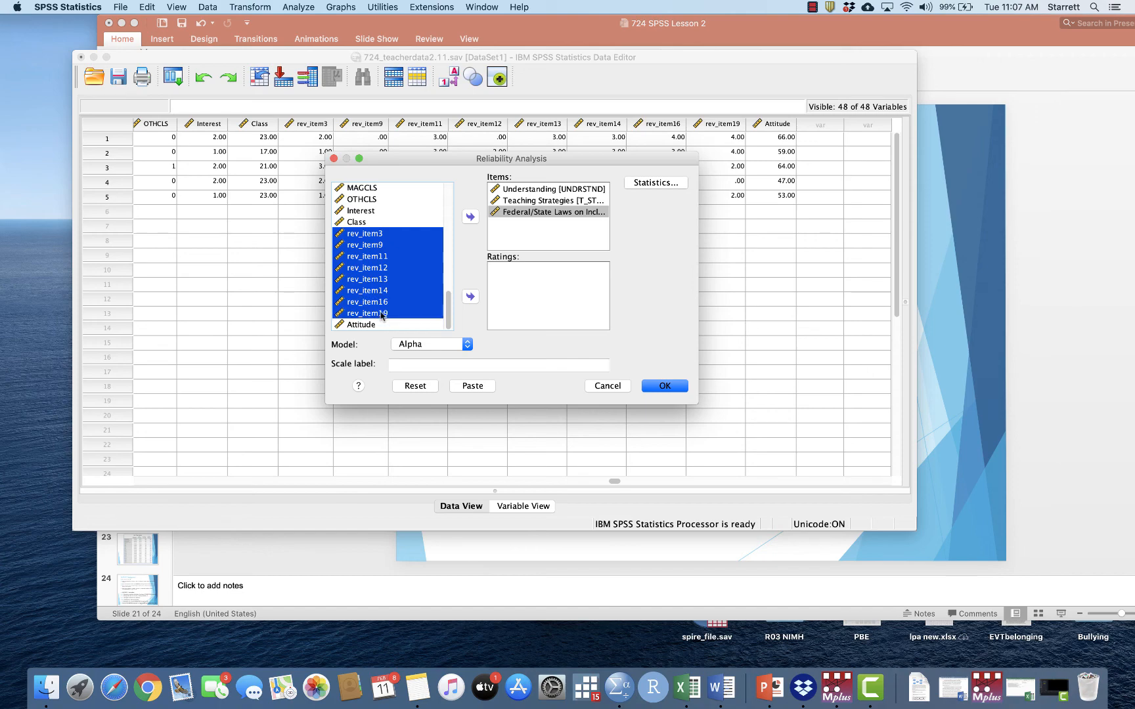
left_click(469, 216)
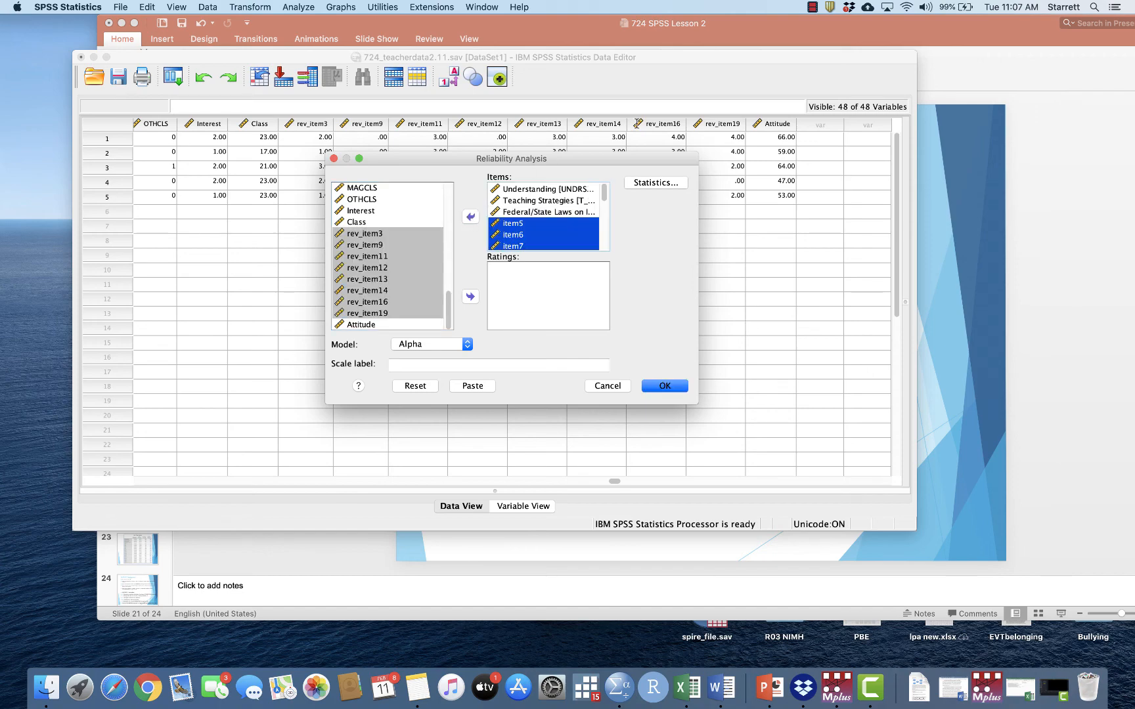
Uncover the lesson slide behind the dialog and add item22 to the reliability items.
left_click_drag(801, 57, 495, 203)
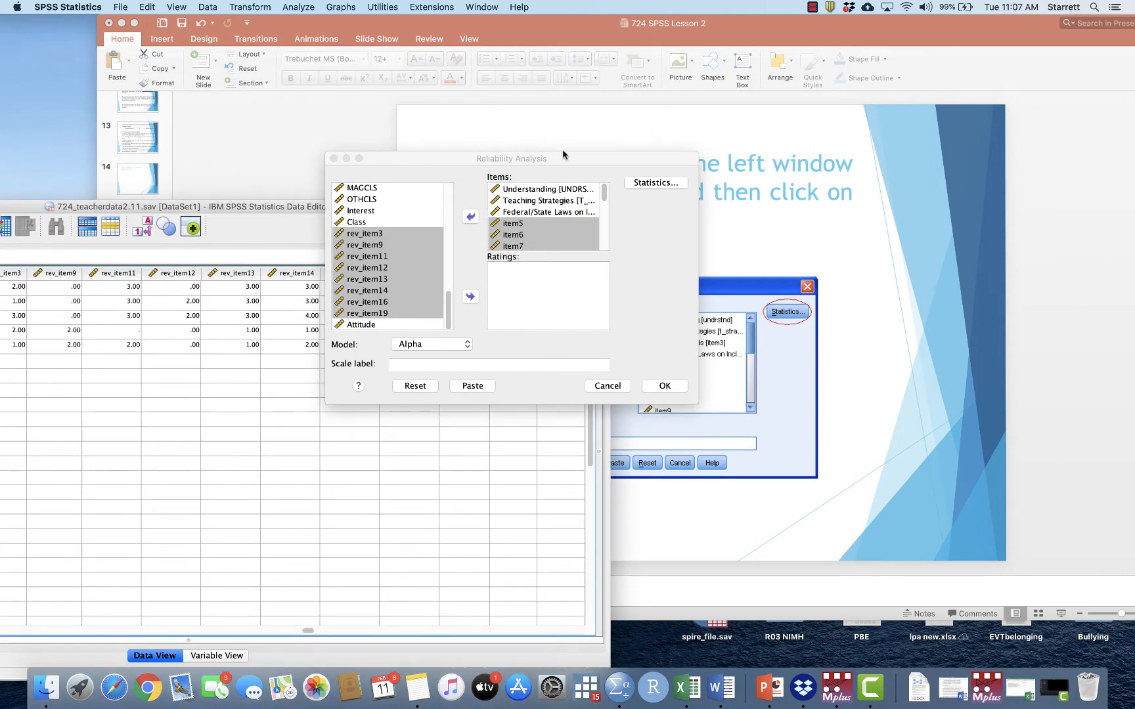
left_click_drag(618, 158, 681, 98)
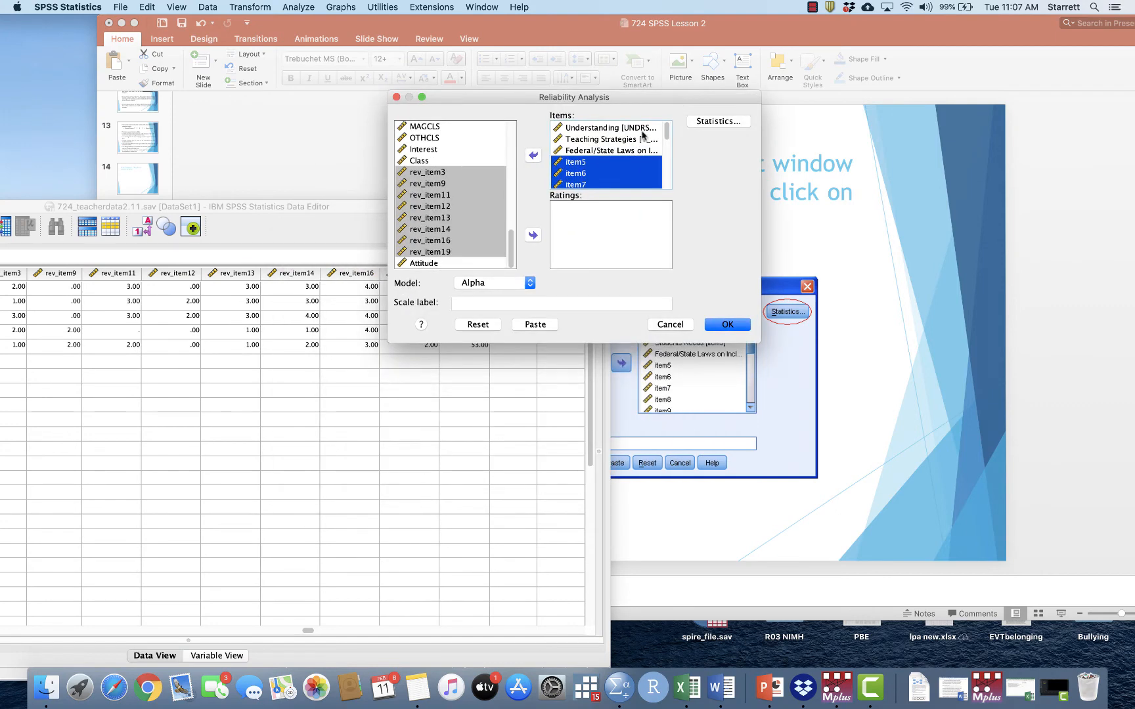
scroll(452, 228, "up", 6)
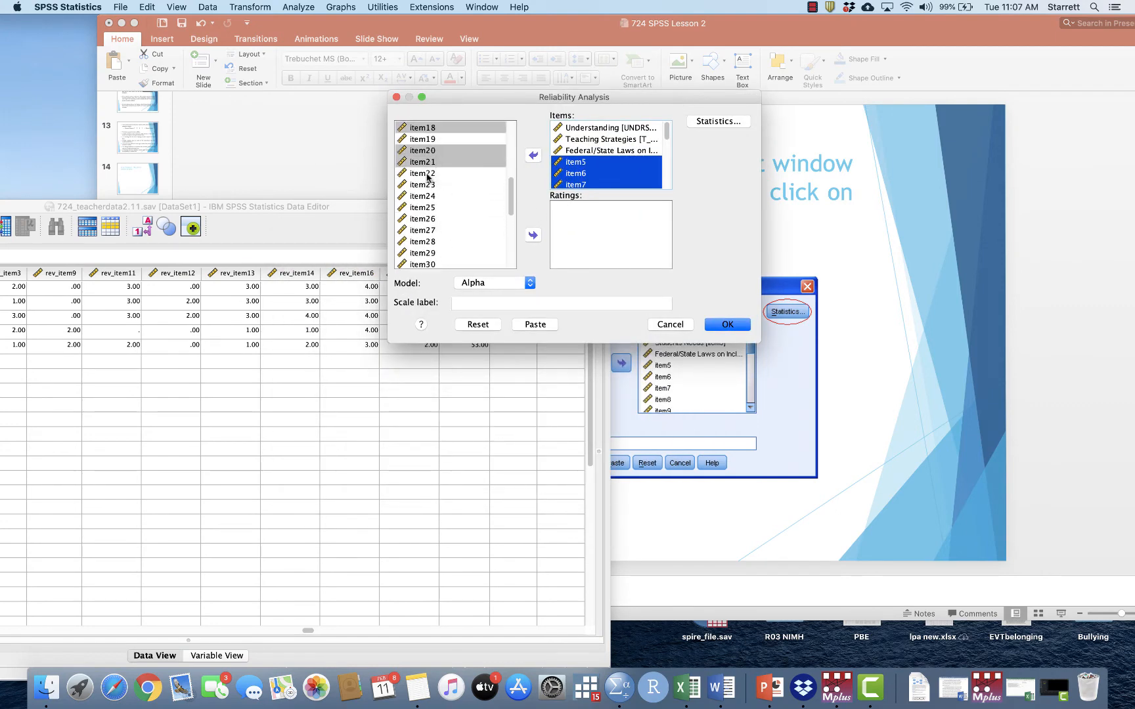
left_click(433, 174)
left_click(534, 155)
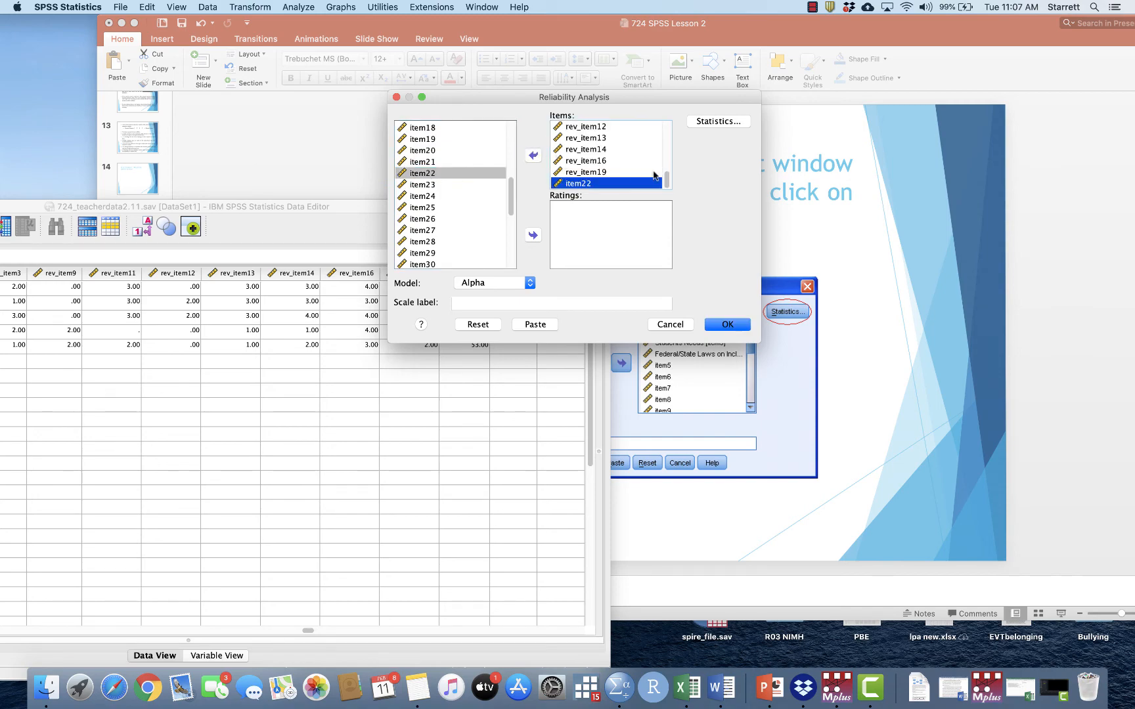
Request the "Scale if item deleted" descriptives in the Reliability Analysis statistics options.
left_click_drag(294, 206, 599, 11)
left_click_drag(606, 100, 499, 149)
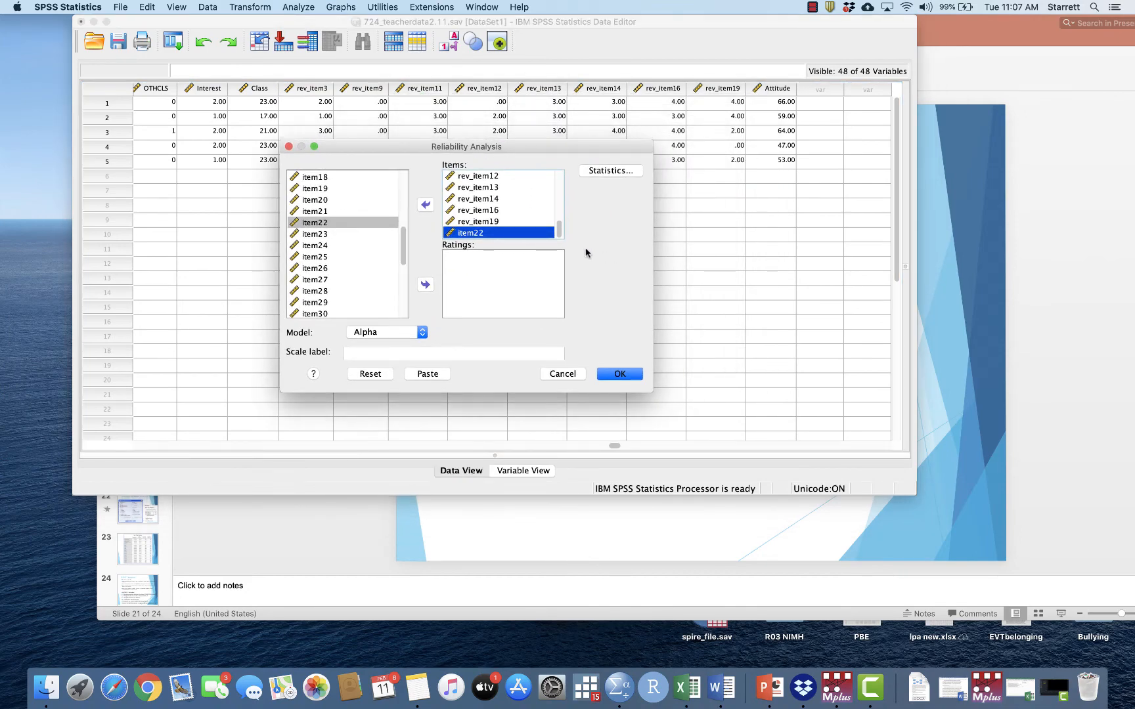
left_click(610, 172)
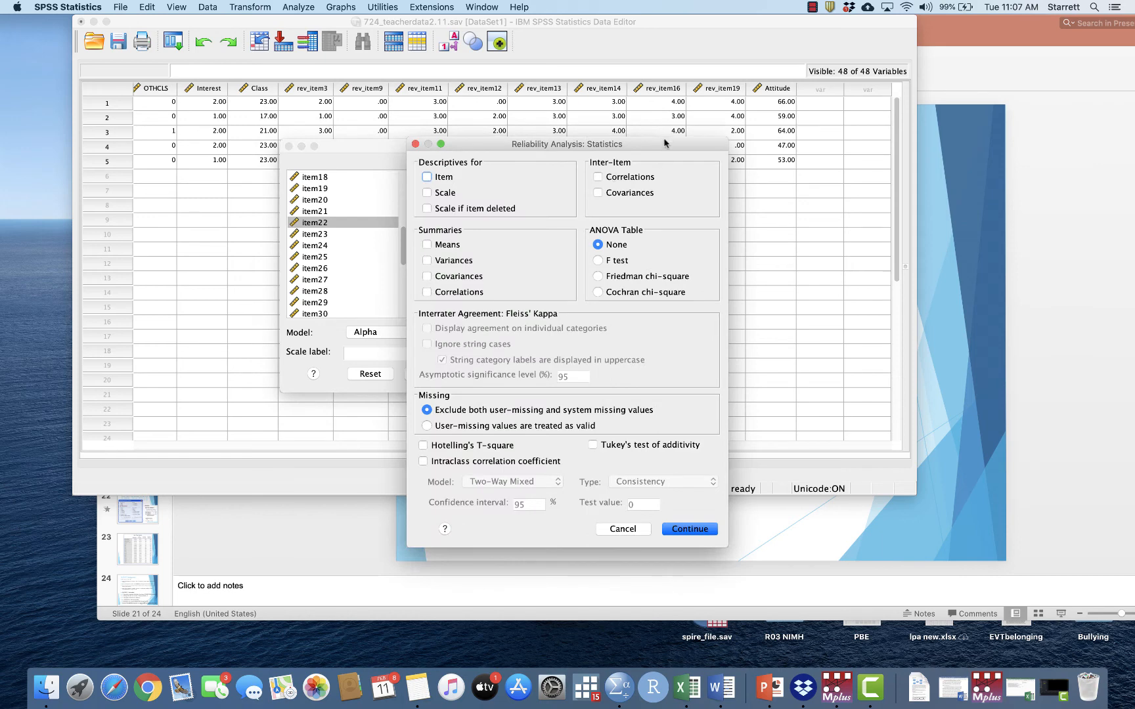
left_click_drag(664, 144, 654, 111)
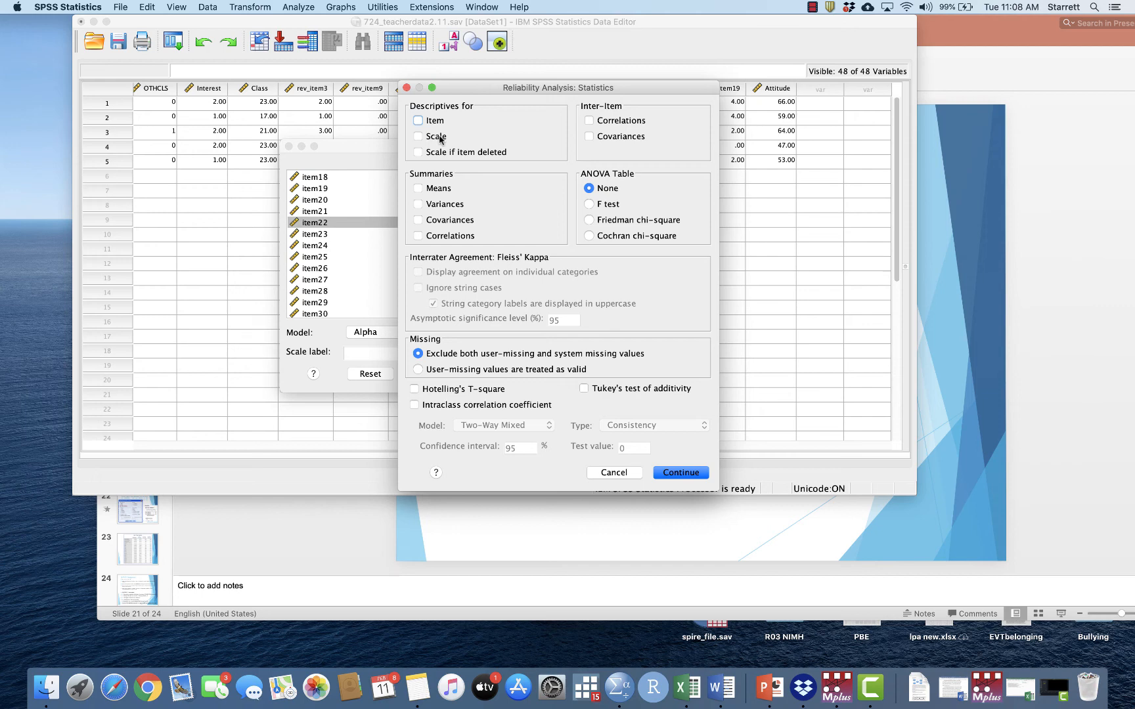
left_click(418, 153)
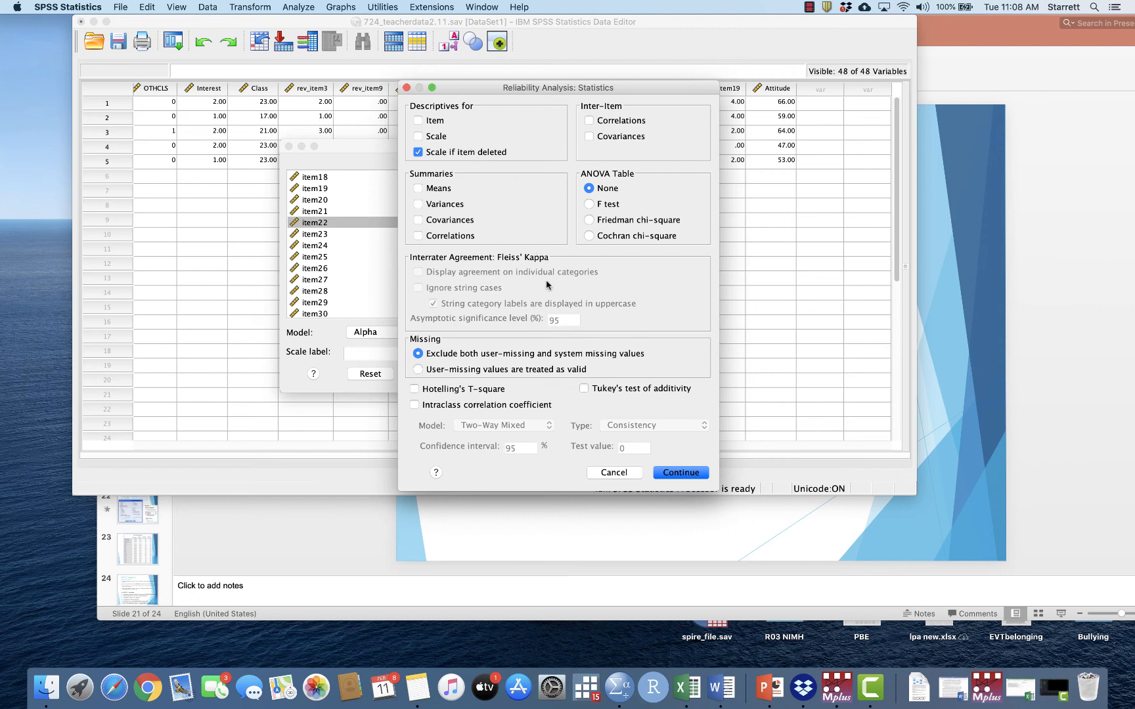
left_click(680, 473)
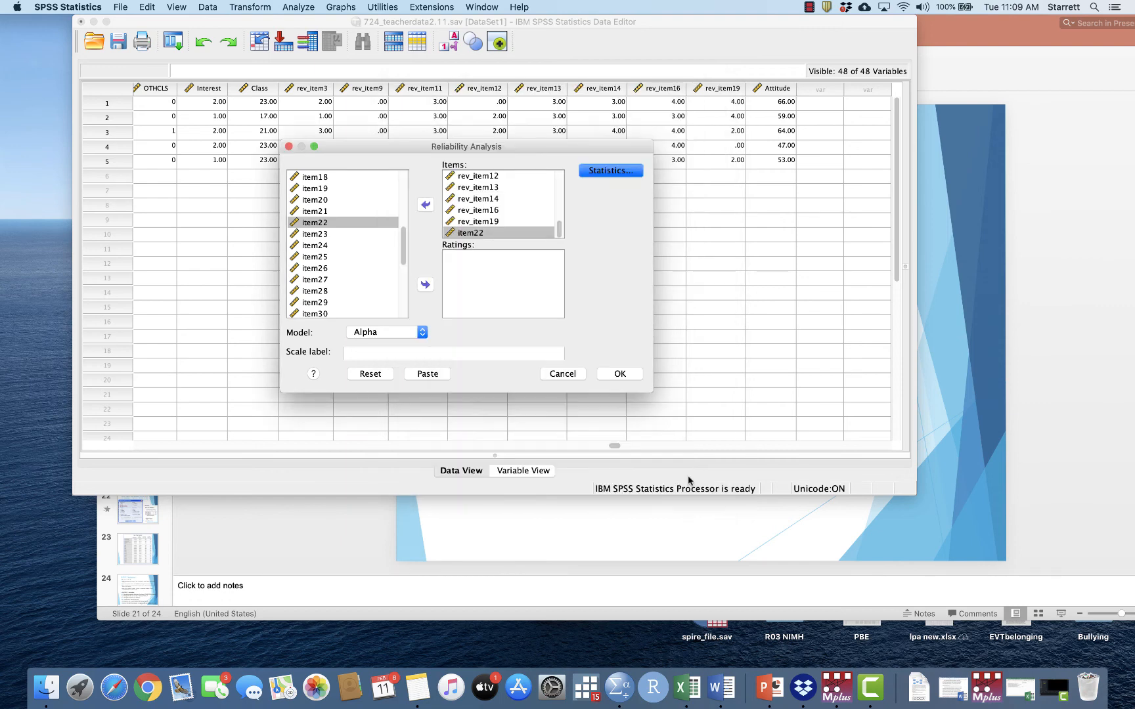
Run the reliability analysis and bring the Reliability Statistics table into view in the output.
left_click(619, 374)
scroll(651, 322, "down", 5)
scroll(650, 322, "down", 3)
scroll(651, 321, "up", 3)
left_click(349, 170)
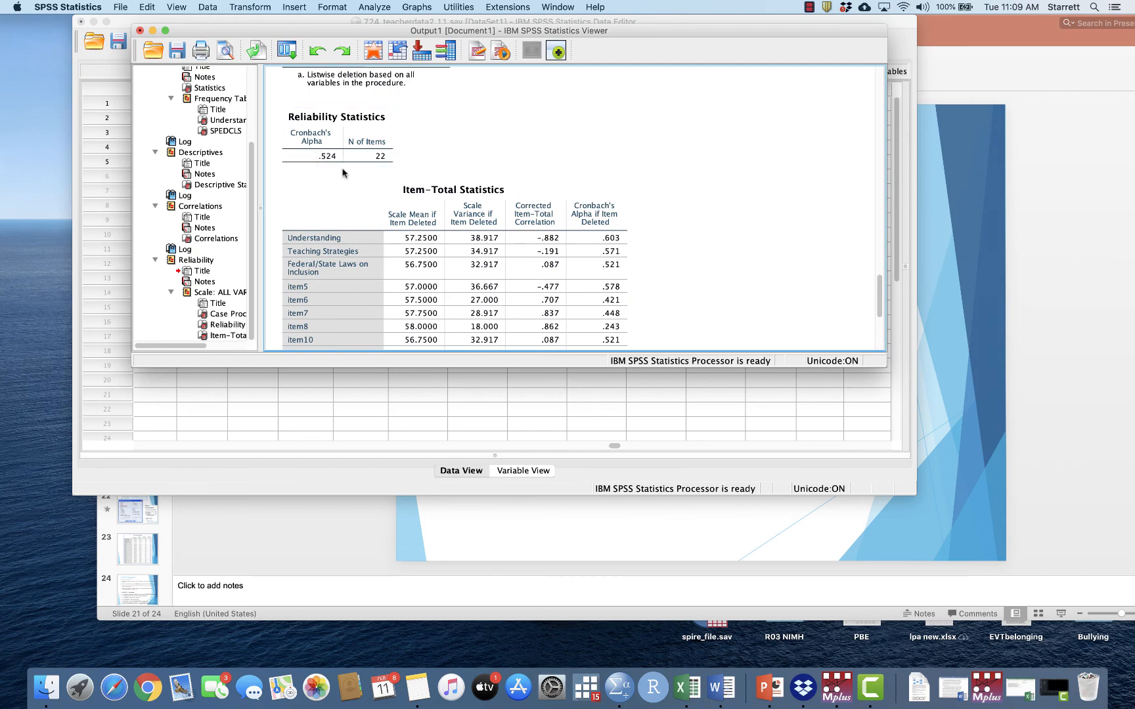
Switch to PowerPoint slide 22 and compare its reliability results with the Reliability Statistics table in the SPSS Statistics Viewer.
left_click(1008, 388)
left_click(141, 516)
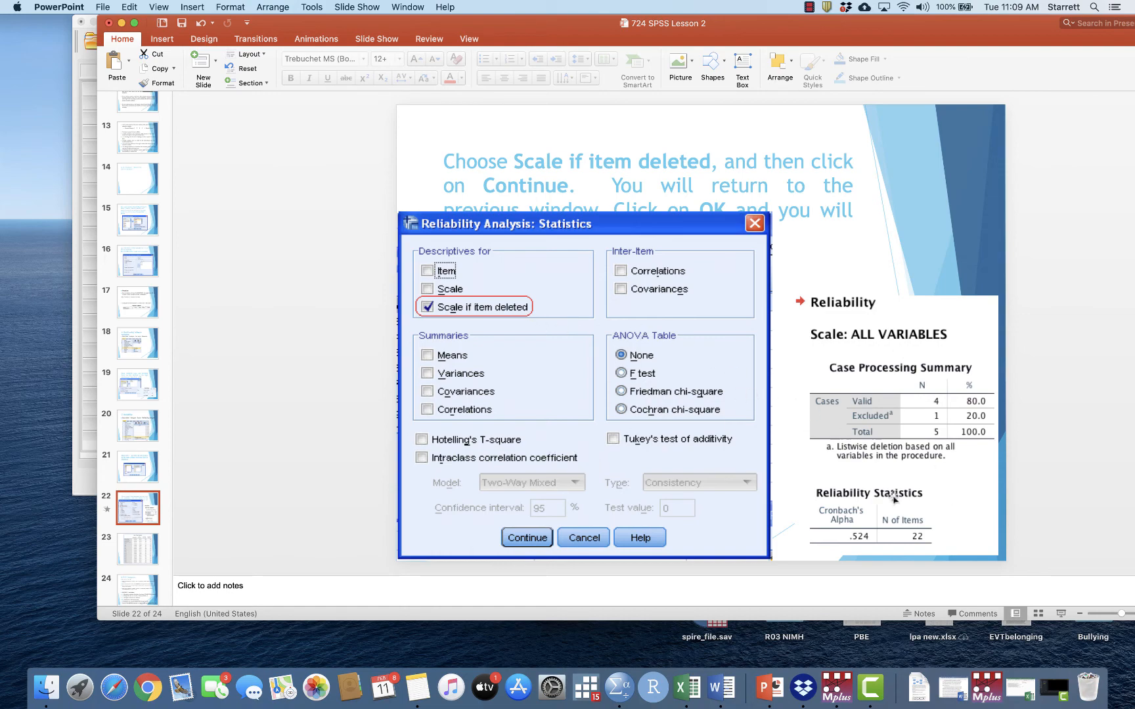
left_click_drag(334, 23, 354, 82)
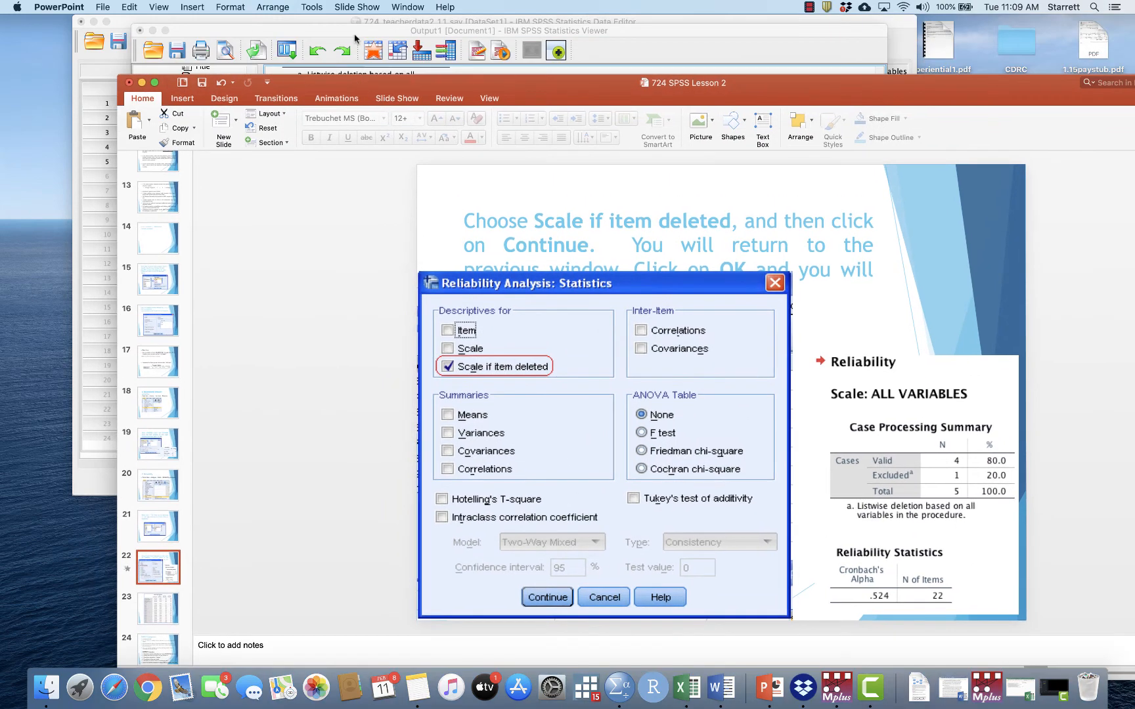
left_click(355, 38)
left_click(334, 165)
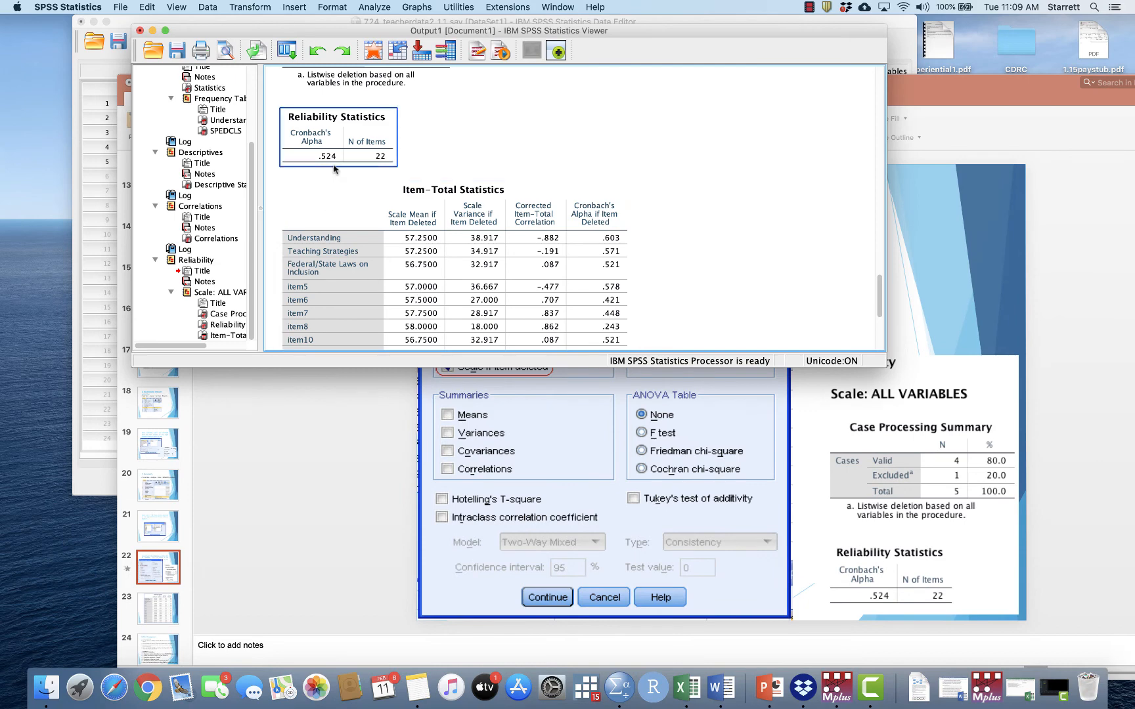
Examine the Cronbach's Alpha if Item Deleted values for all items in the Item-Total Statistics table.
scroll(681, 258, "down", 2)
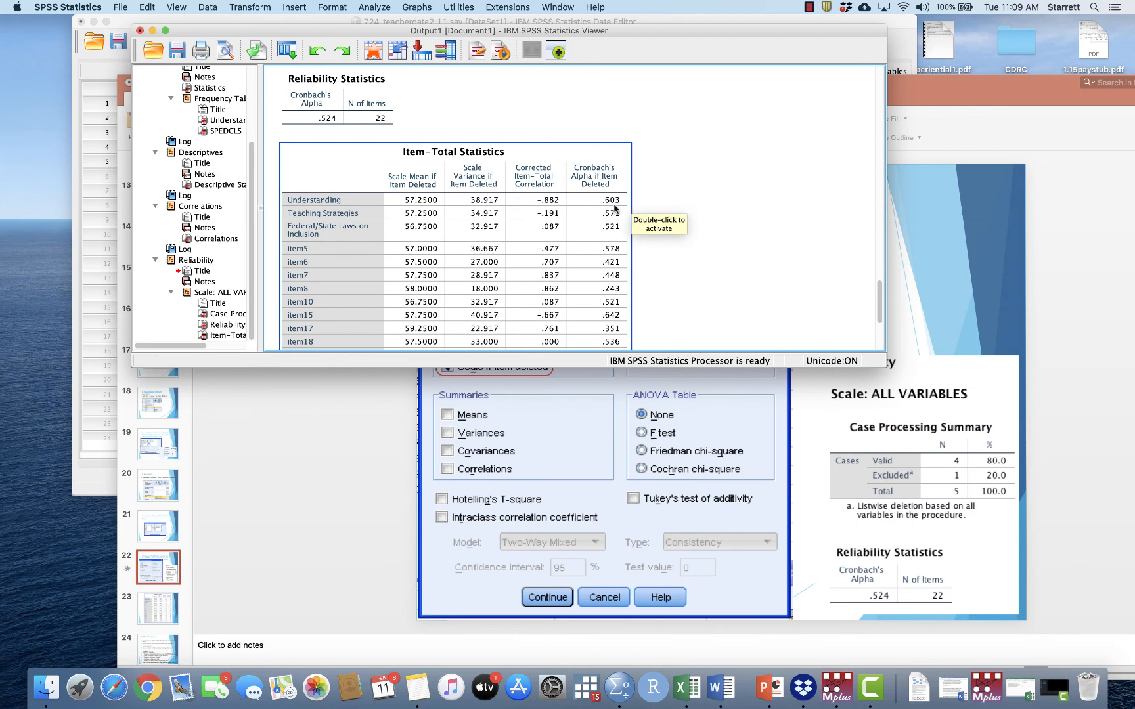
scroll(678, 276, "down", 1)
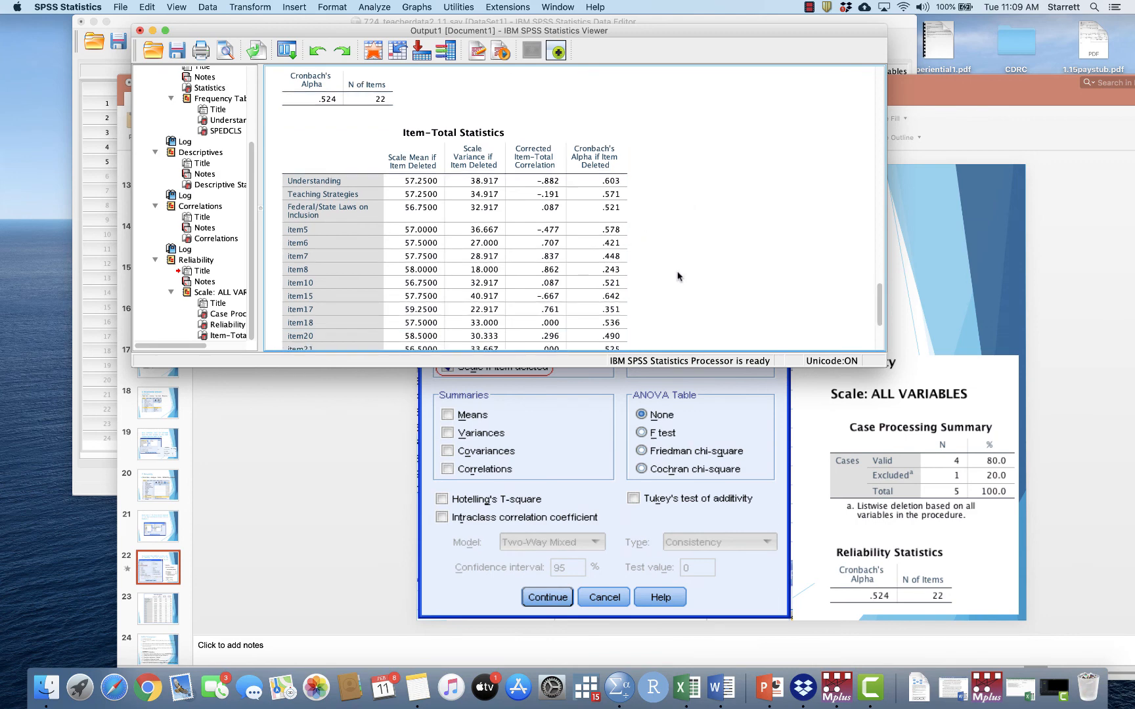
left_click(637, 292)
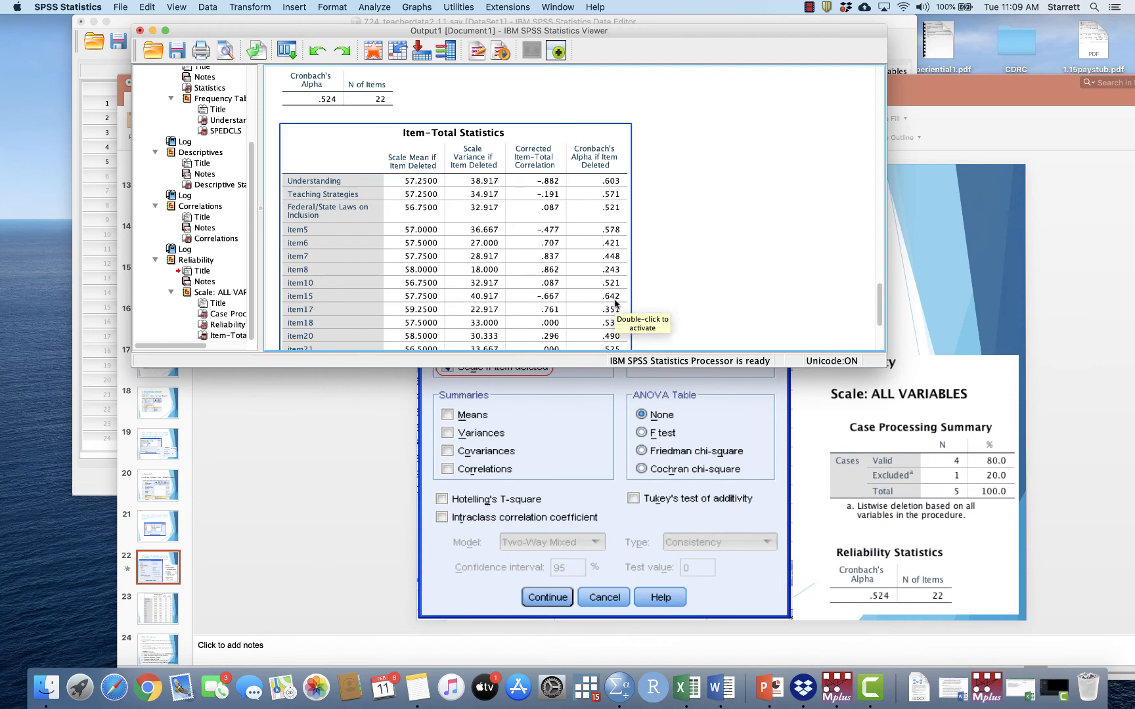
left_click(670, 348)
scroll(661, 325, "down", 2)
scroll(661, 325, "down", 1)
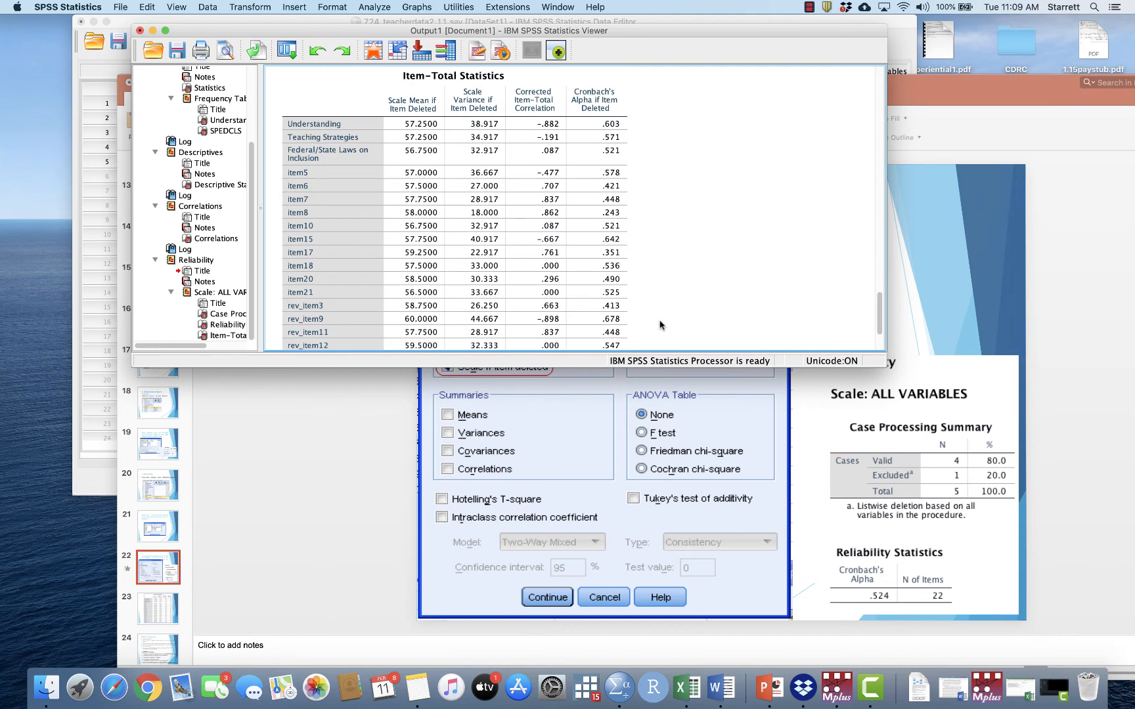
scroll(660, 324, "down", 2)
left_click(485, 292)
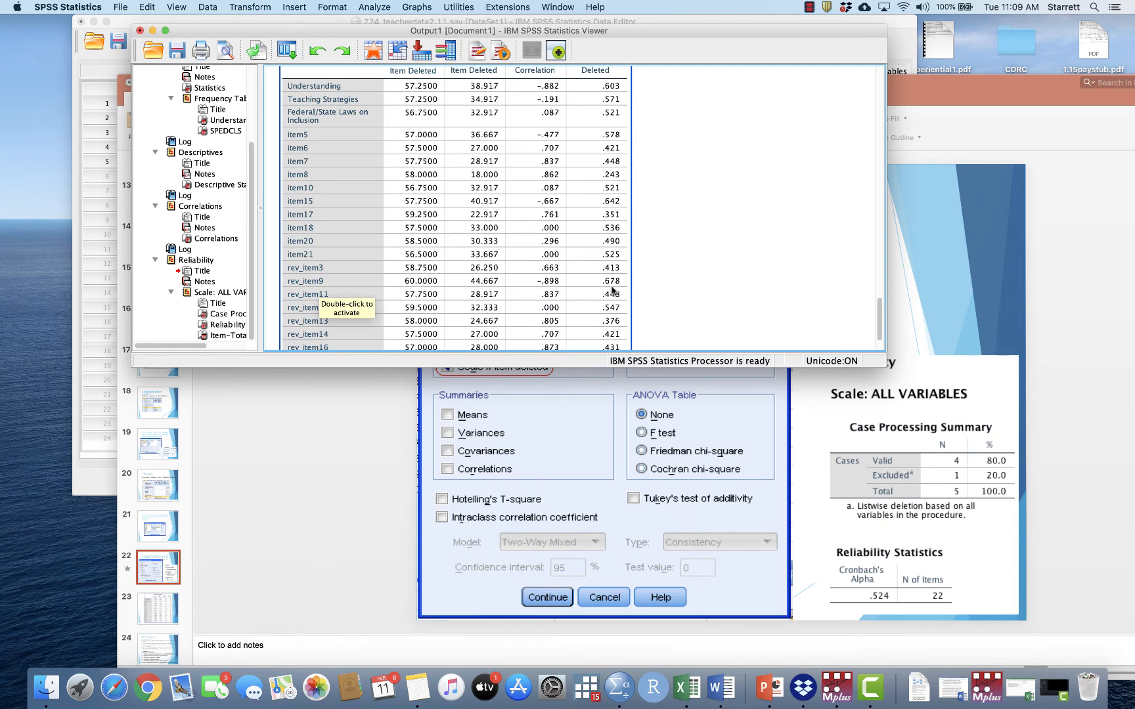
left_click(662, 284)
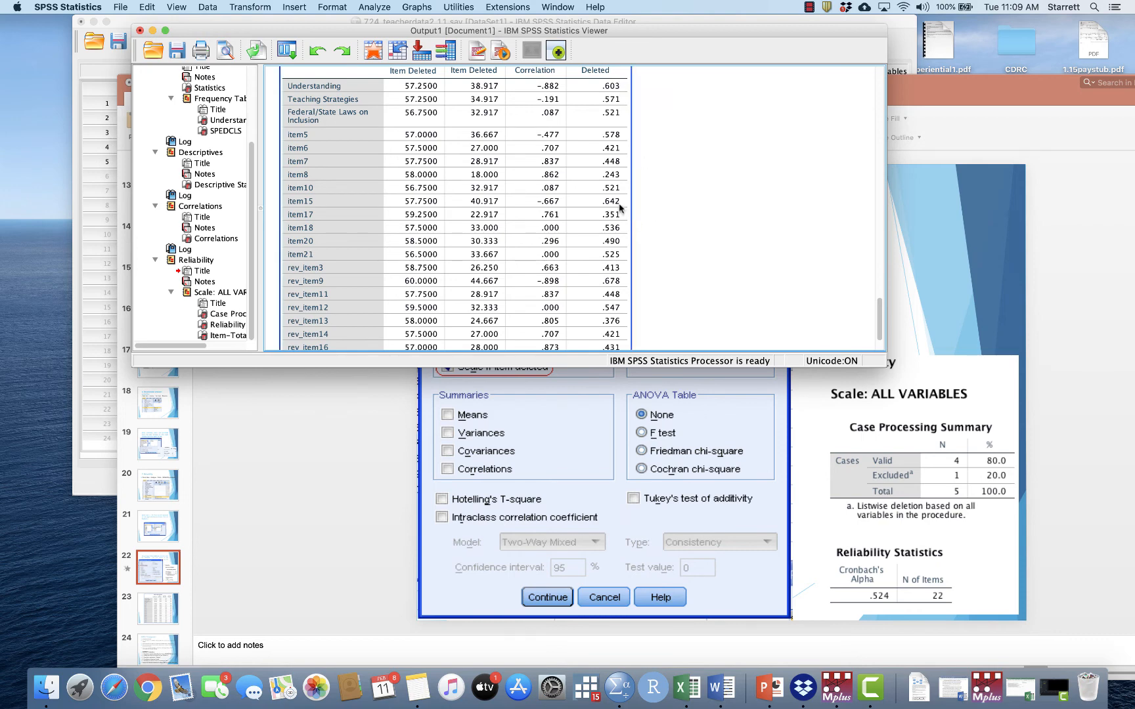
scroll(620, 290, "down", 1)
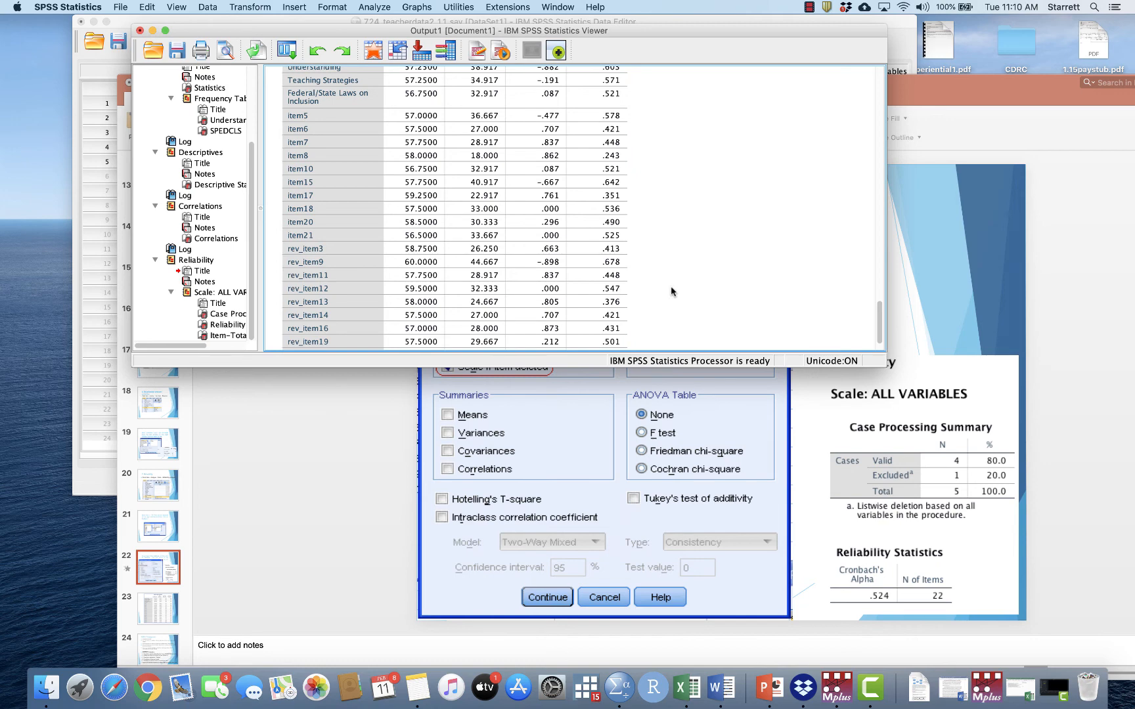
Switch to the PowerPoint lesson and go through slide 23 to the OUTPUT 2 Assignment requirements on slide 24.
left_click_drag(967, 93, 923, 59)
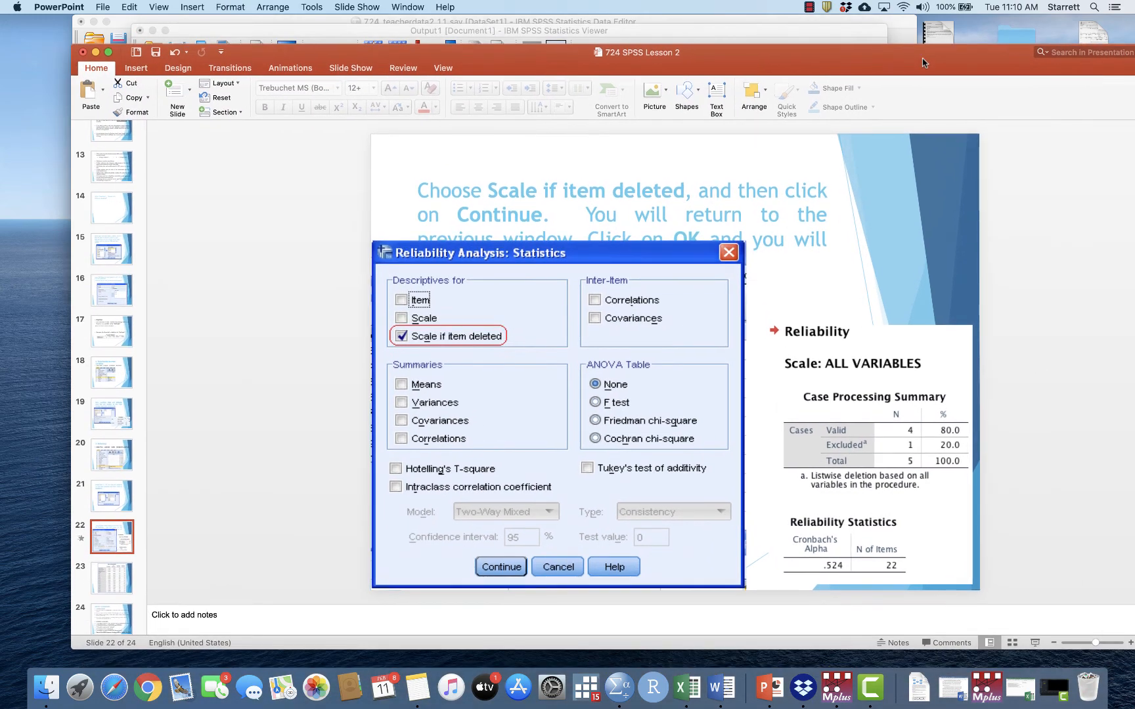
left_click(111, 581)
scroll(111, 593, "down", 1)
left_click(109, 617)
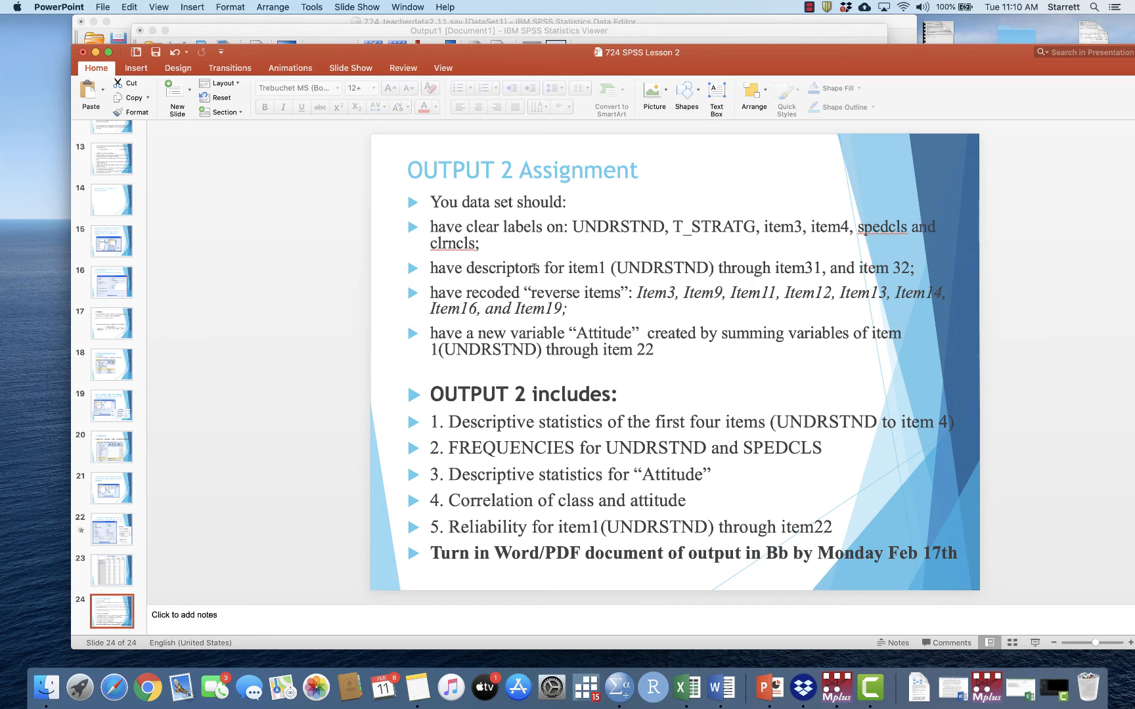
left_click(539, 268)
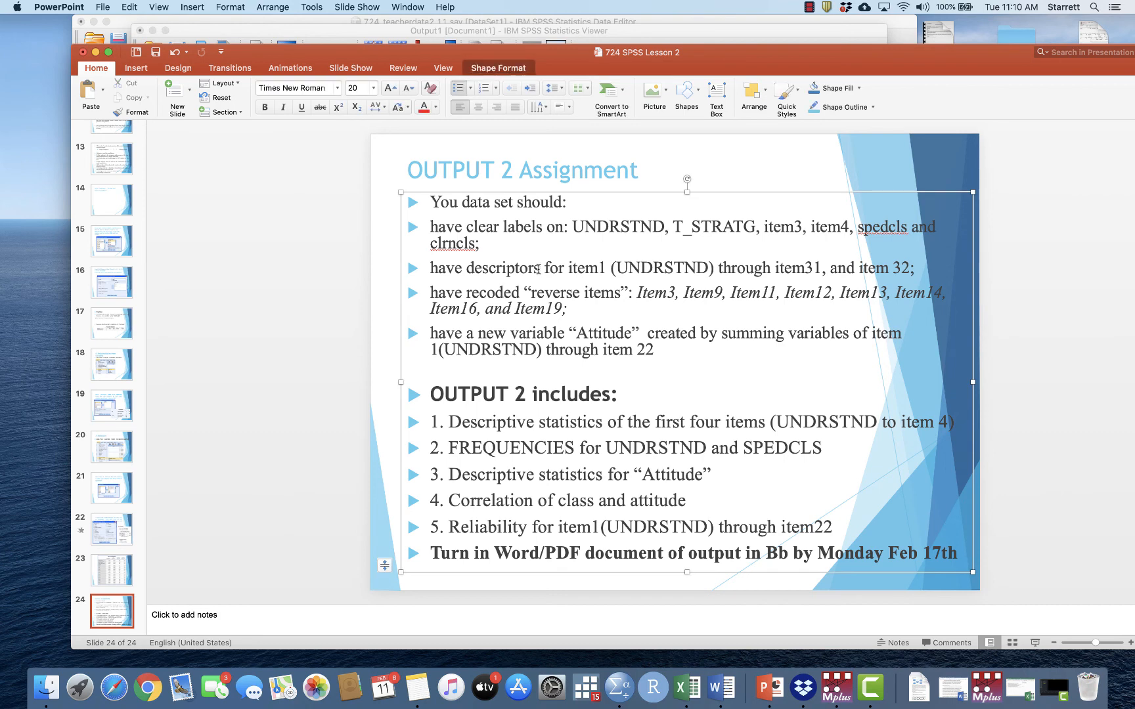